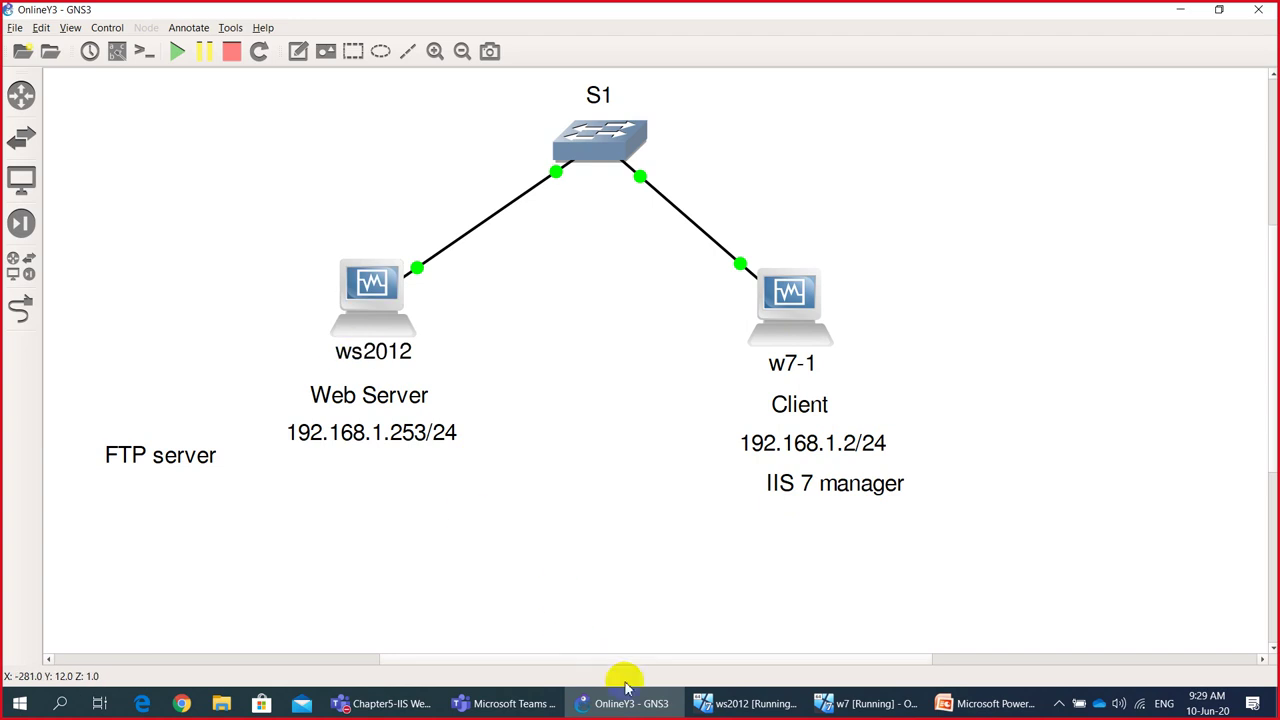
Step: Switch to the ws2012 virtual machine and sign in to Windows Server 2012 as Administrator, entering the account password
left_click(745, 703)
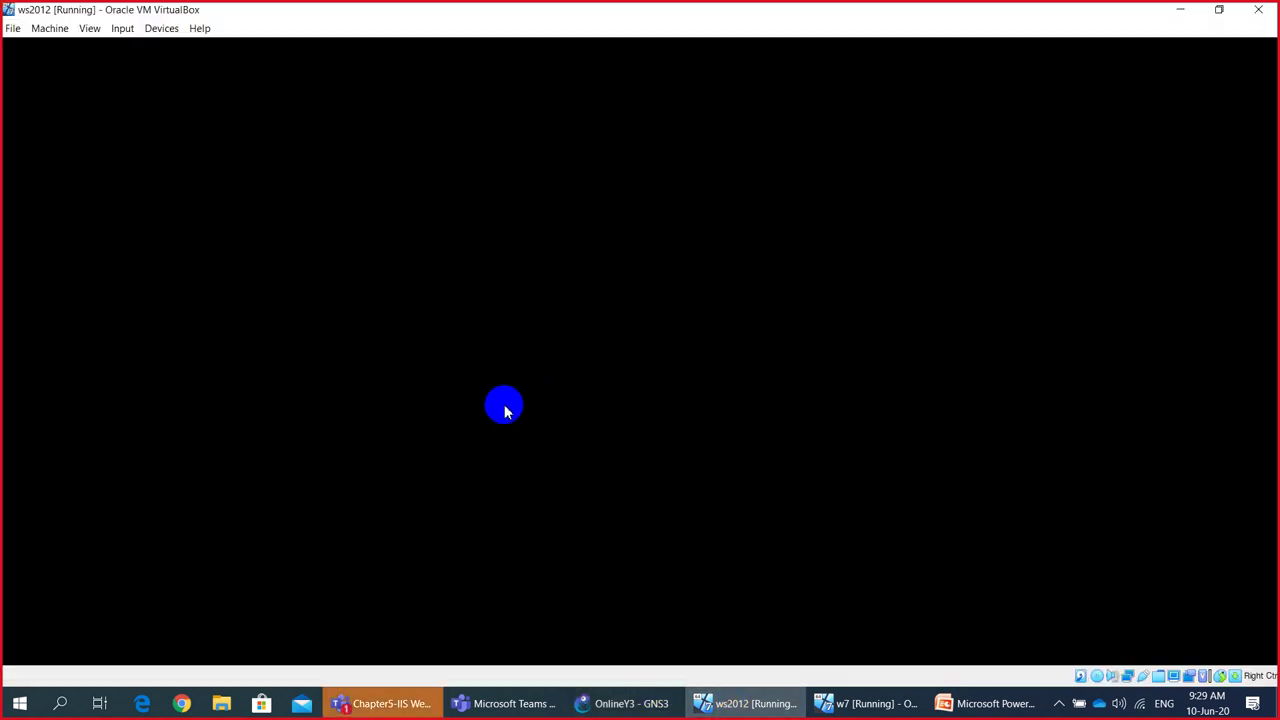
left_click(642, 362)
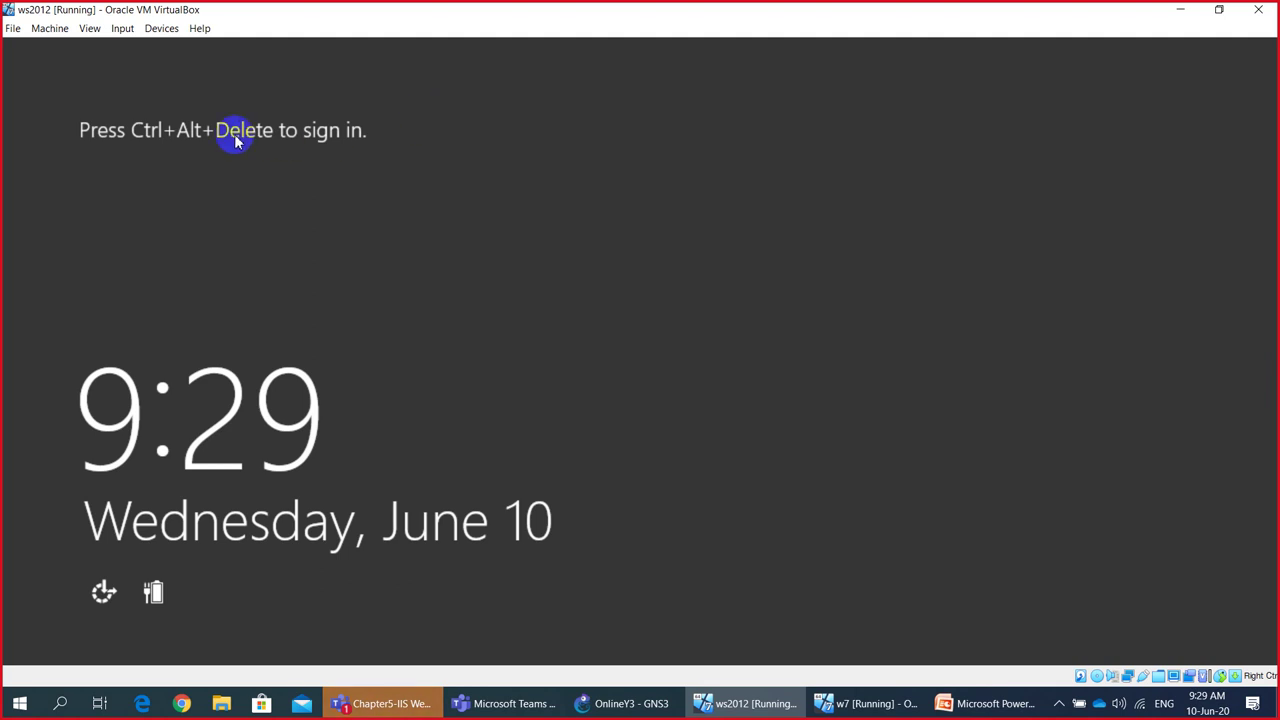
left_click(124, 30)
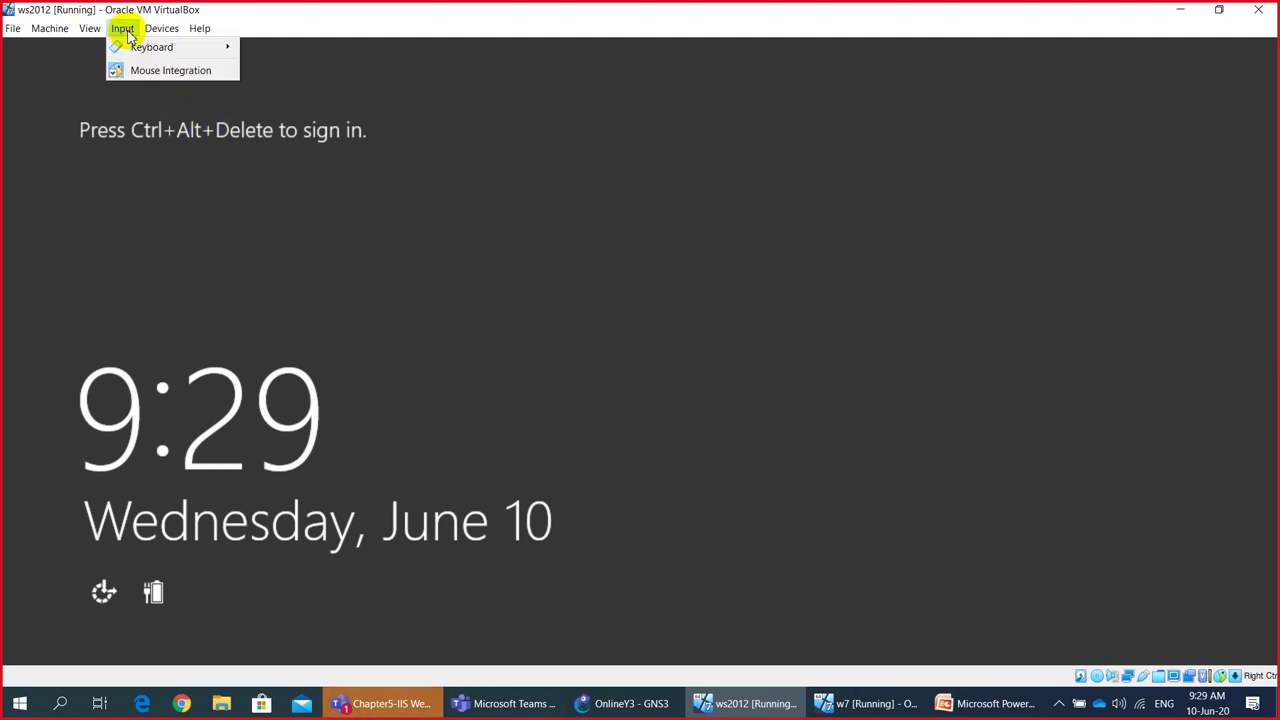
mouse_move(134, 46)
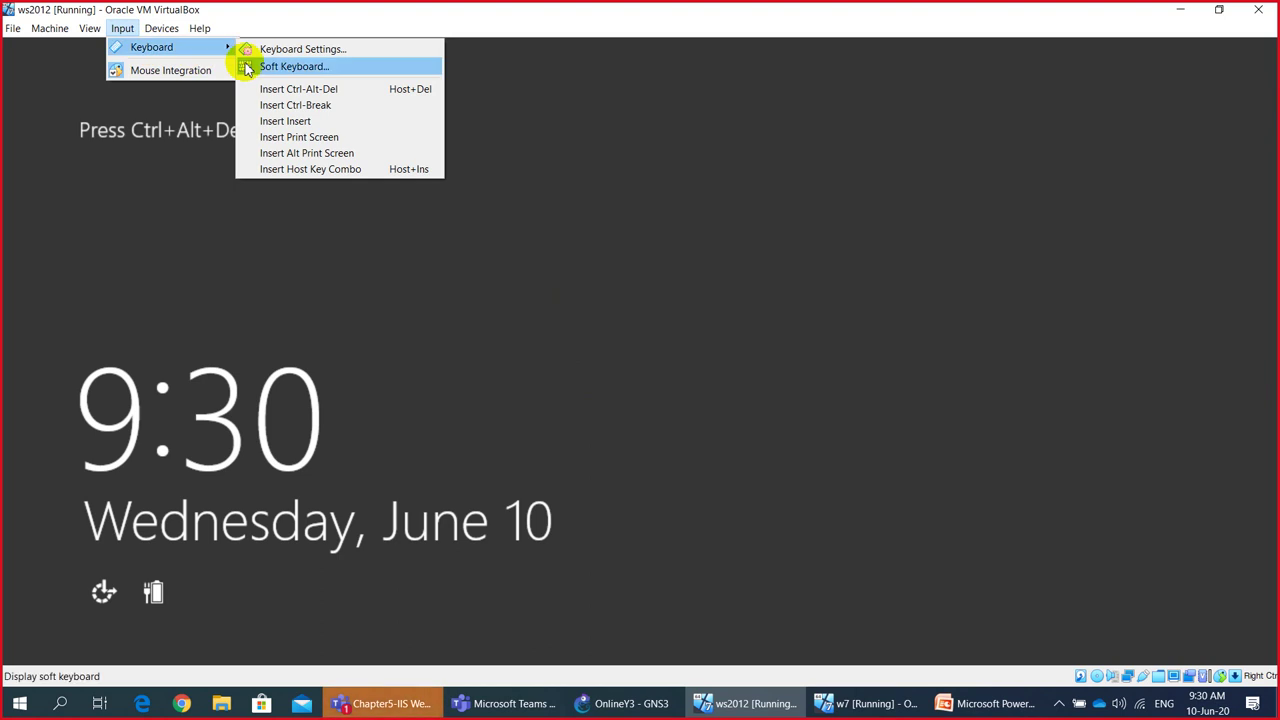
left_click(296, 90)
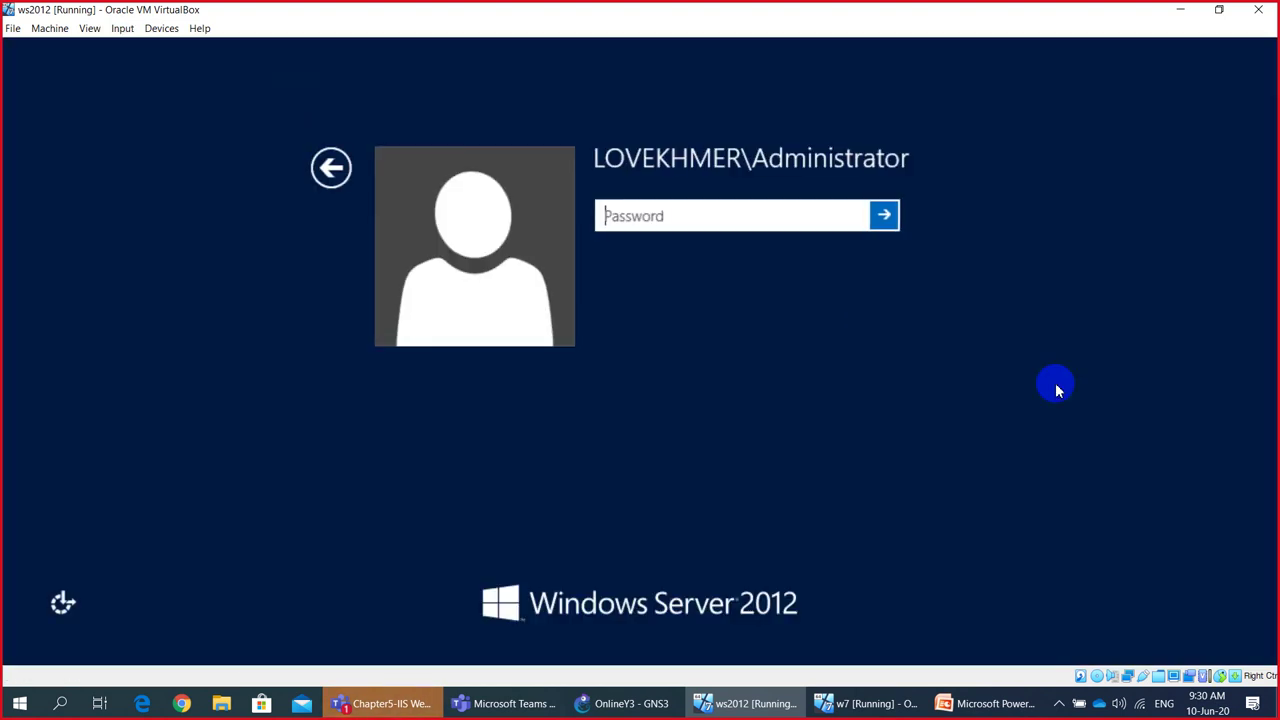
type("*********")
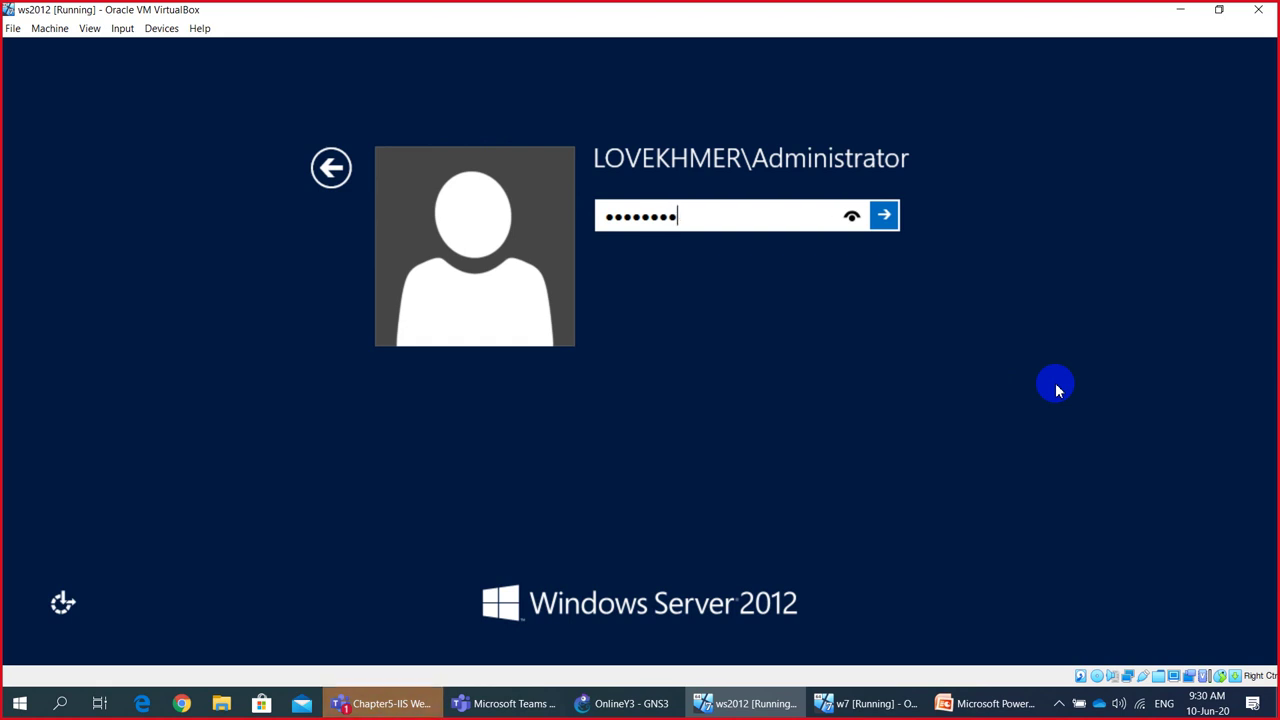
type("*****")
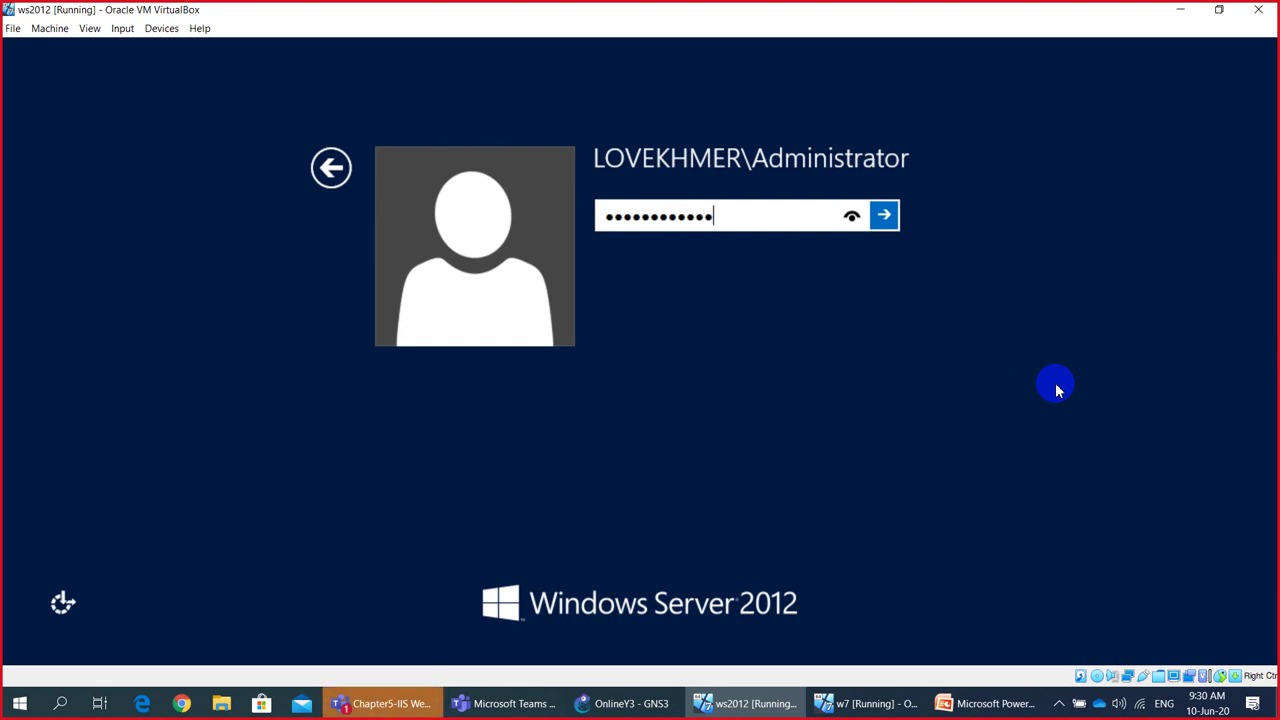
type("****")
key("Return")
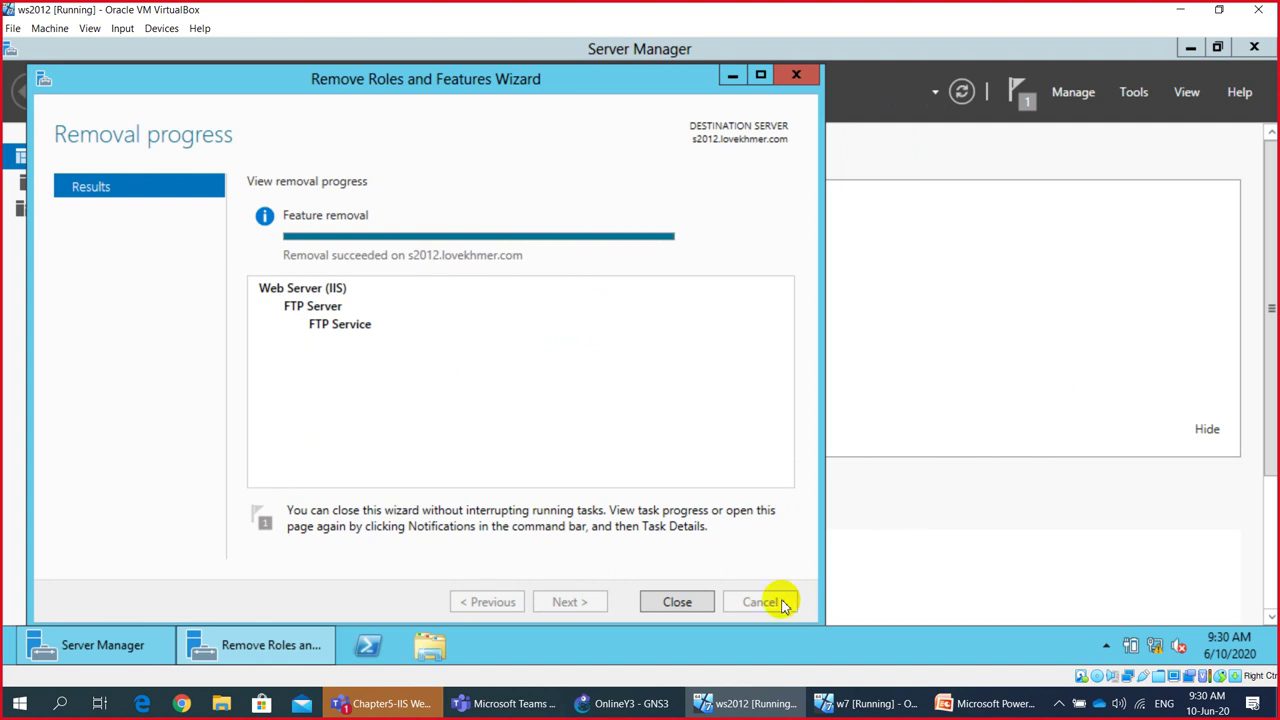
Step: Close the Remove Roles and Features Wizard and open IIS Manager for server S2012 from Server Manager's IIS page
left_click(680, 603)
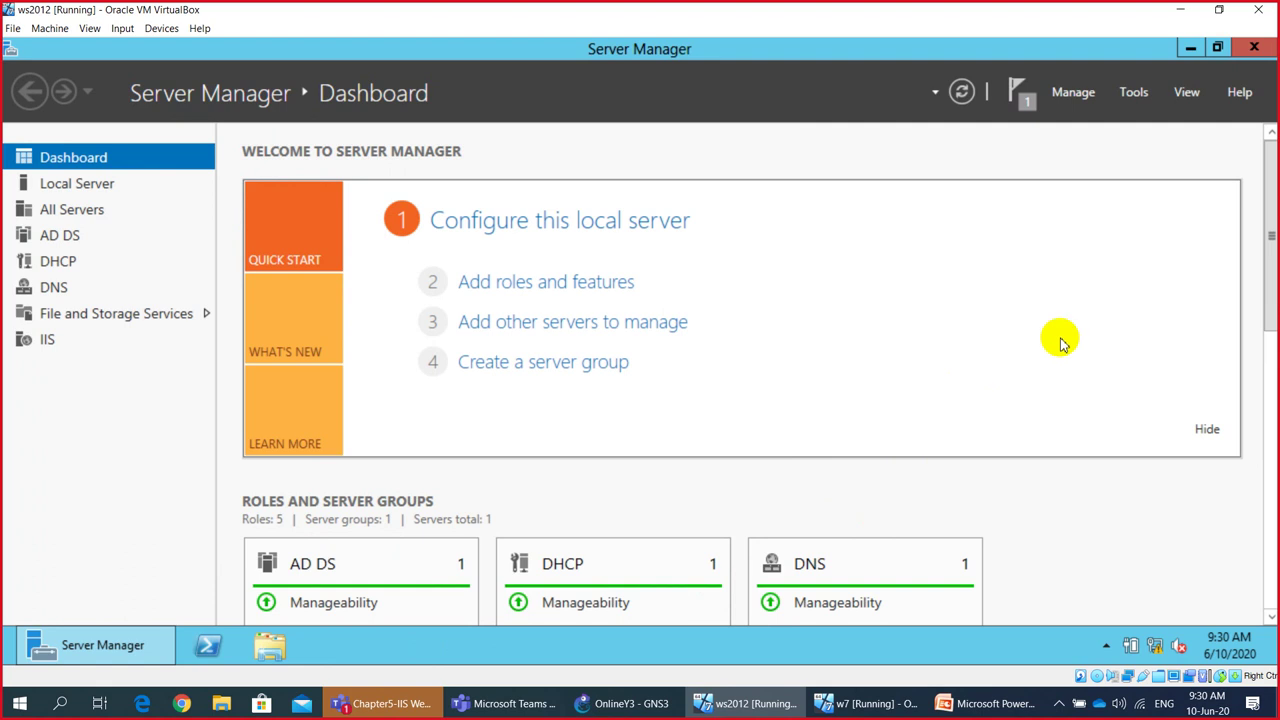
left_click(48, 341)
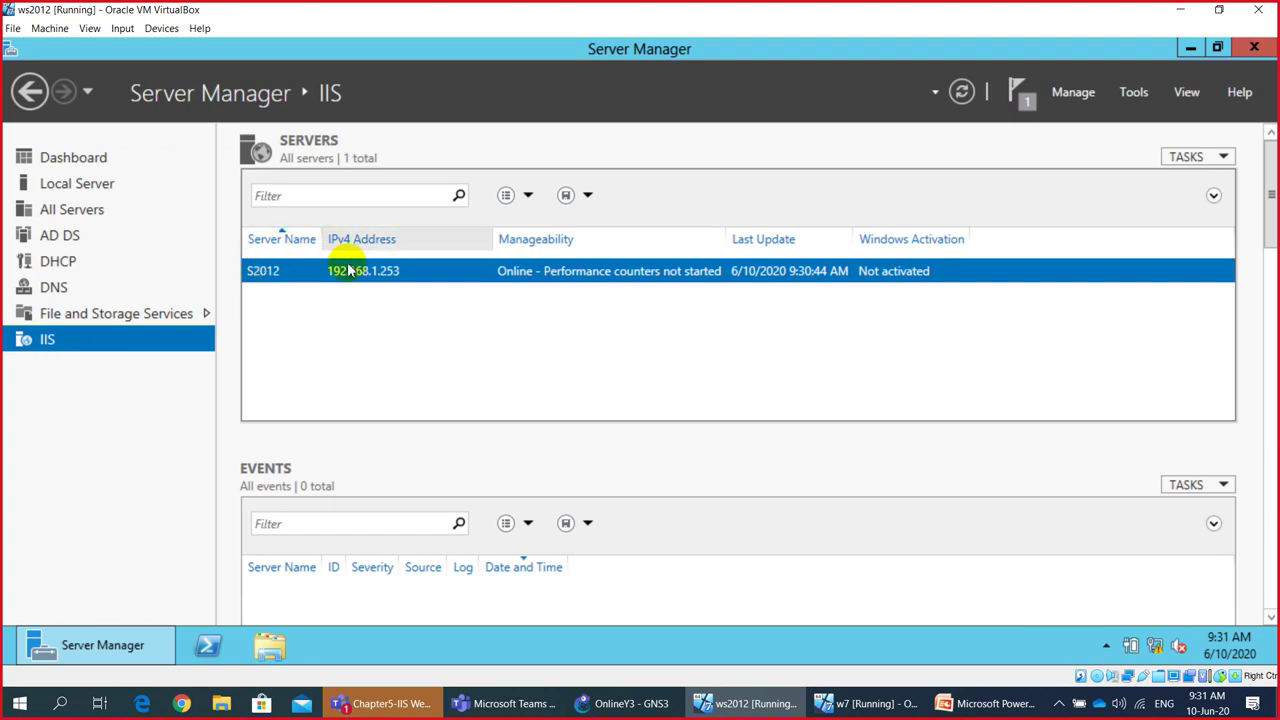
right_click(280, 278)
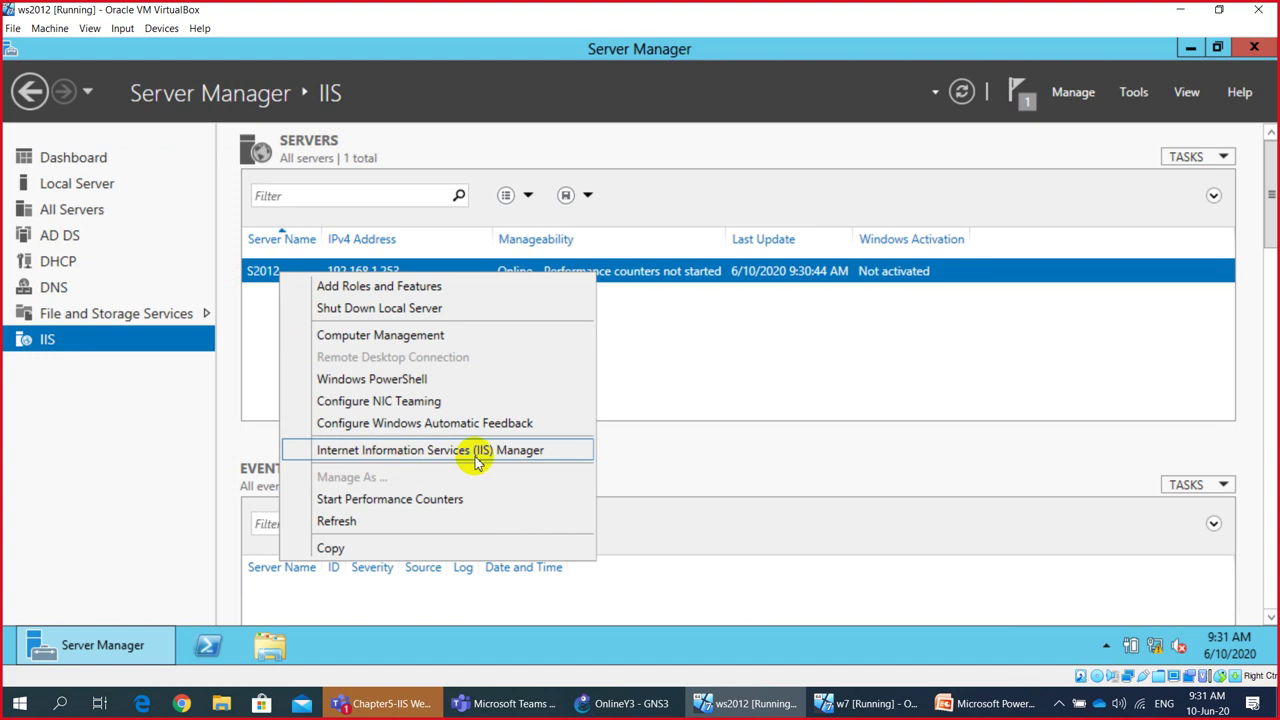
left_click(534, 458)
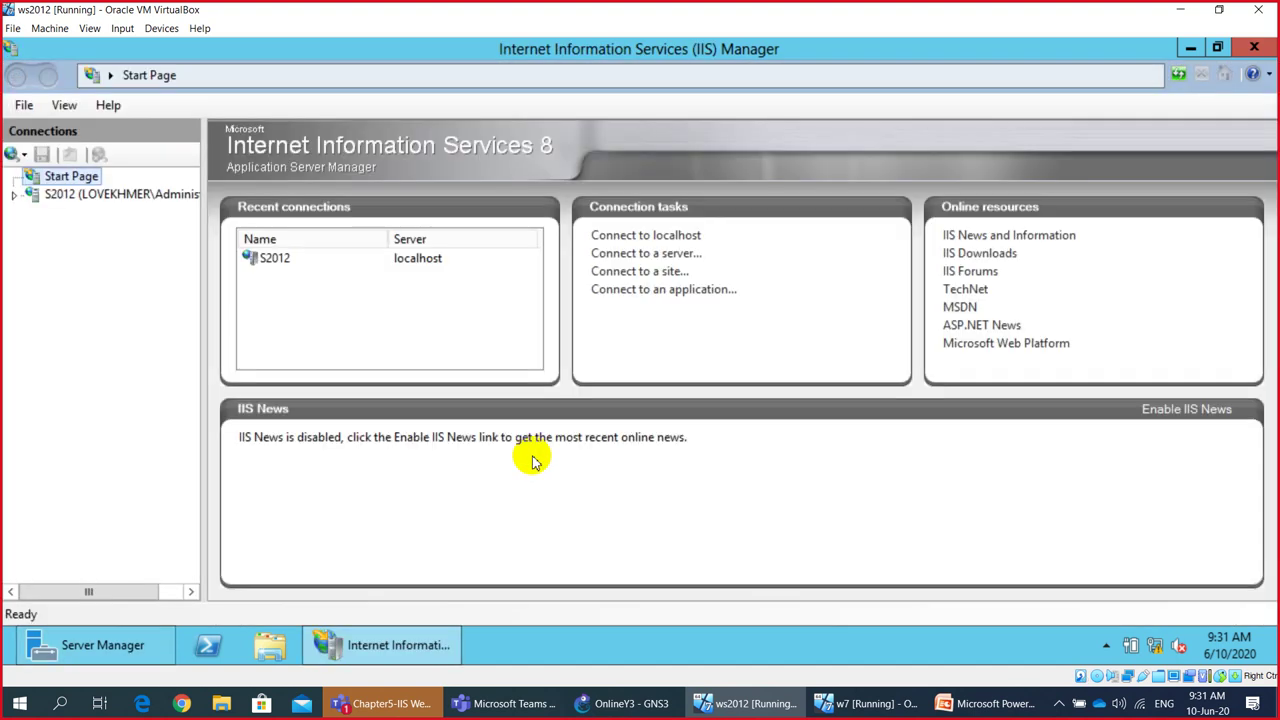
Step: Expand the S2012 server and its sites in the connections tree, and review the server's Management Service settings down to IP address restrictions
left_click(15, 197)
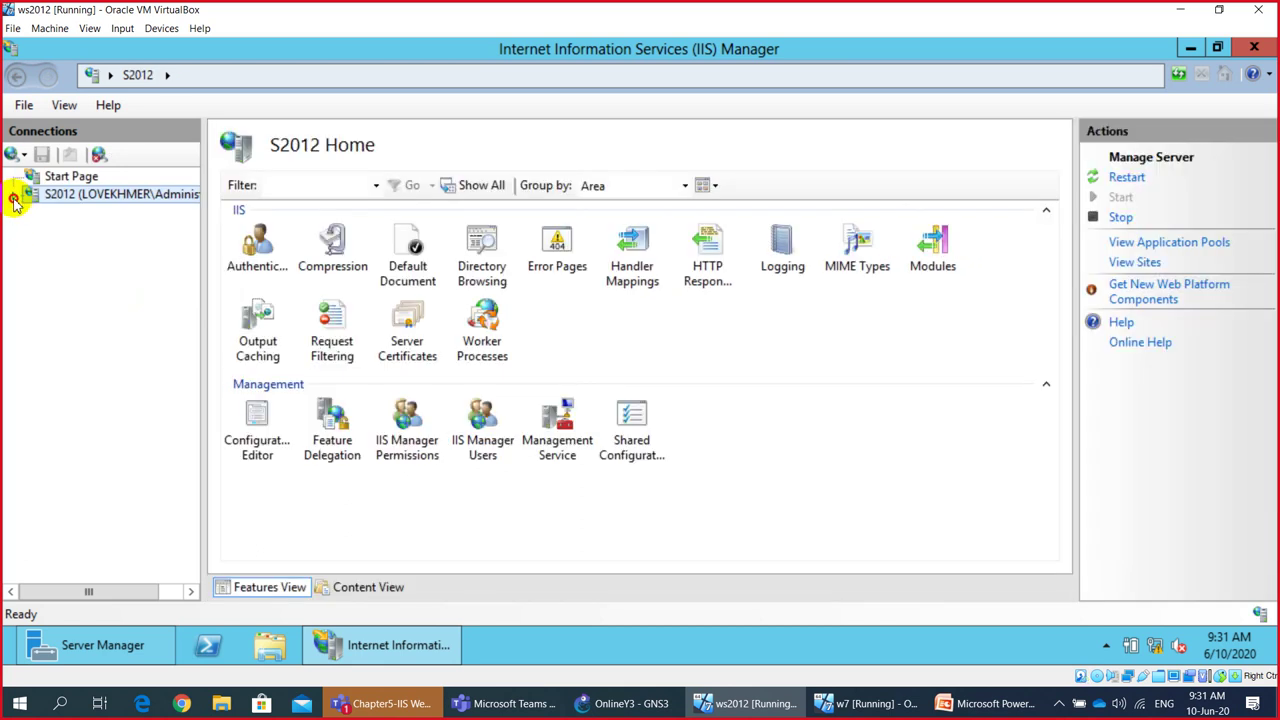
left_click(17, 200)
left_click_drag(206, 263, 240, 270)
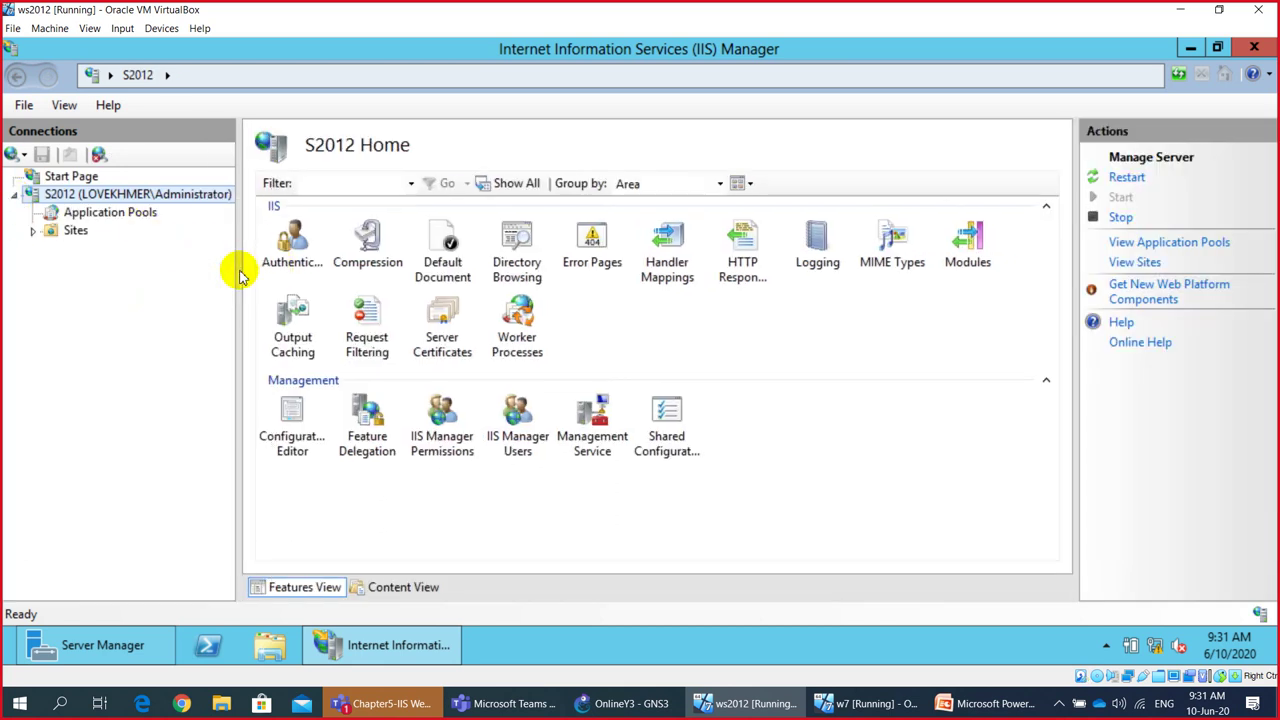
left_click(31, 236)
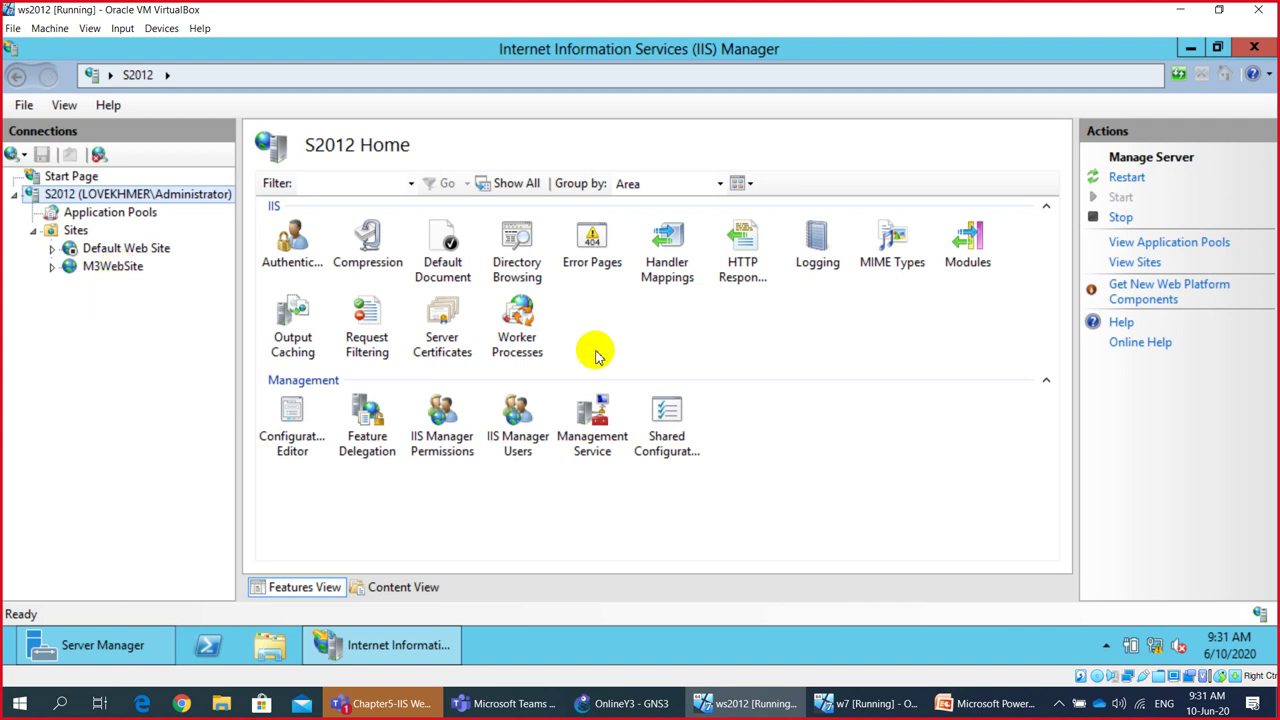
double_click(591, 432)
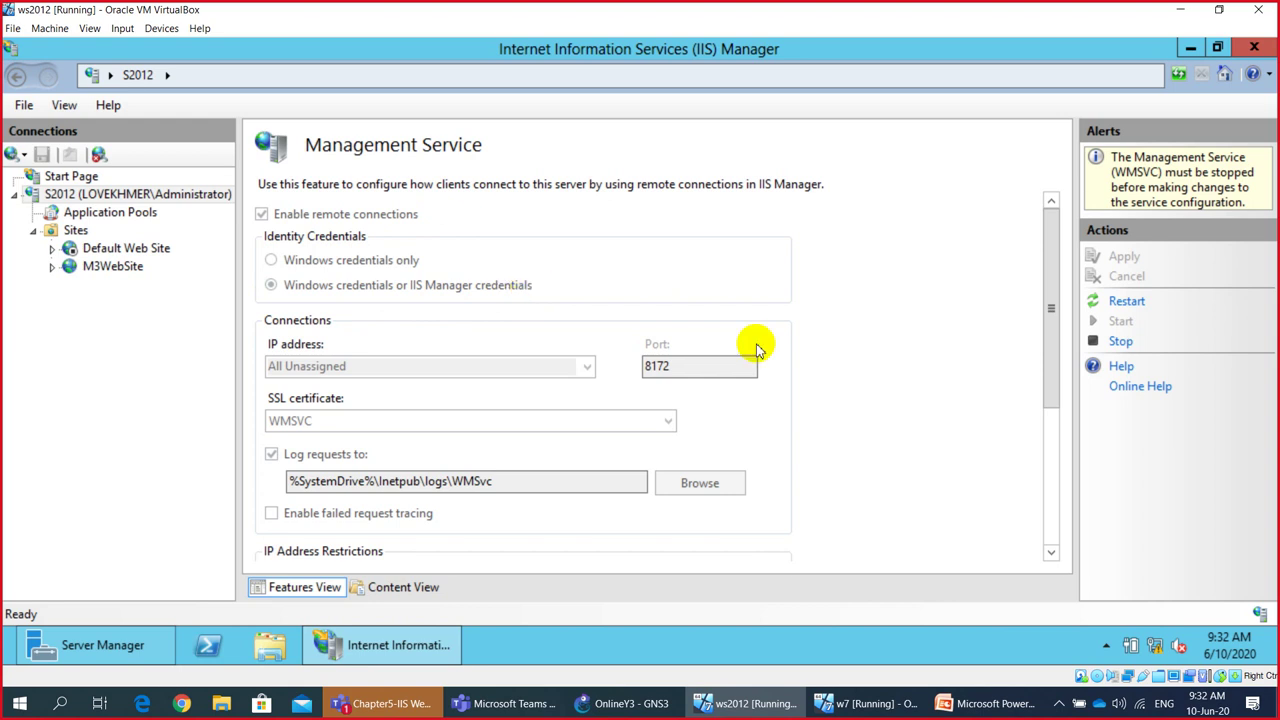
left_click(1056, 333)
left_click_drag(1056, 333, 1020, 503)
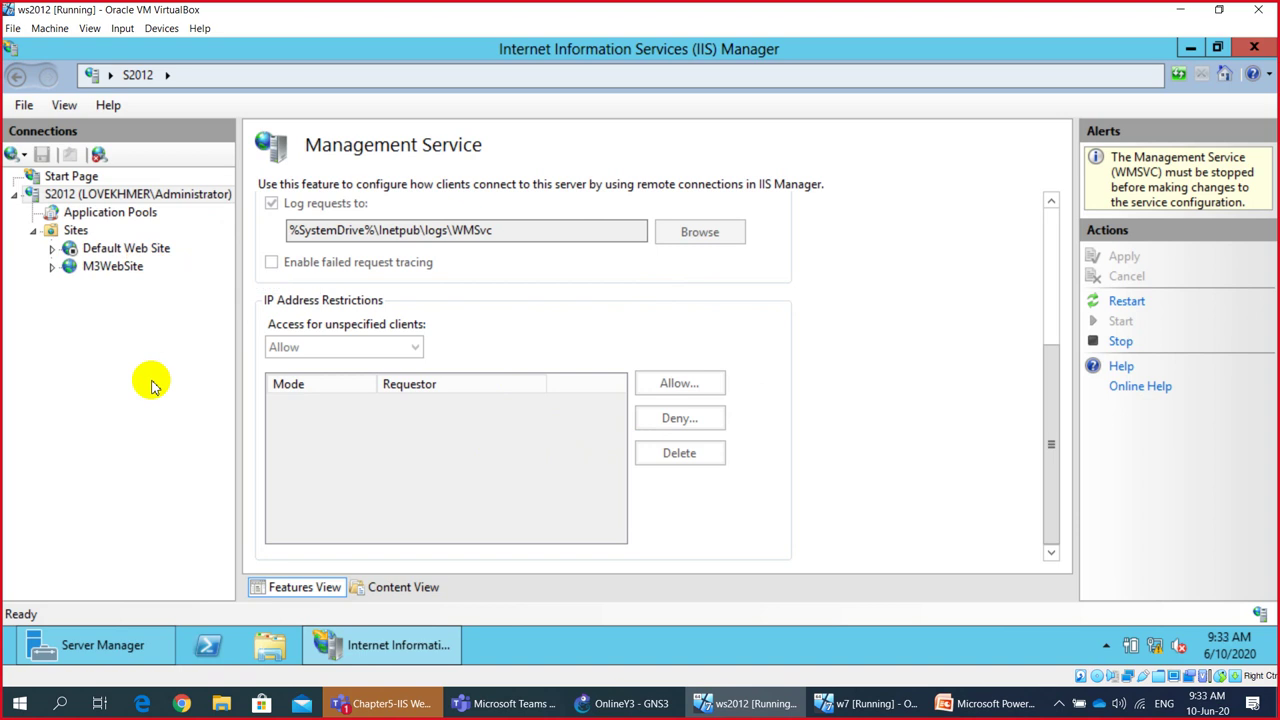
Step: Add an IIS Manager user named m3web-admin on S2012, entering and confirming the account password
left_click(75, 196)
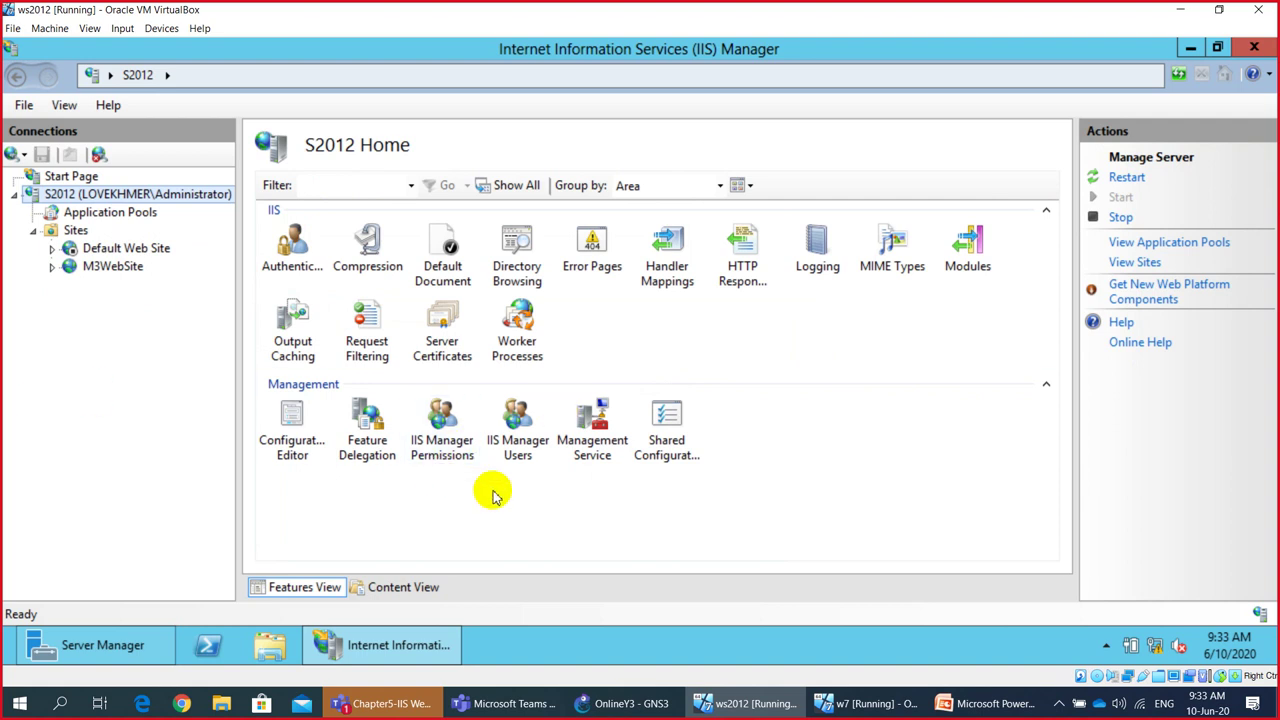
double_click(527, 440)
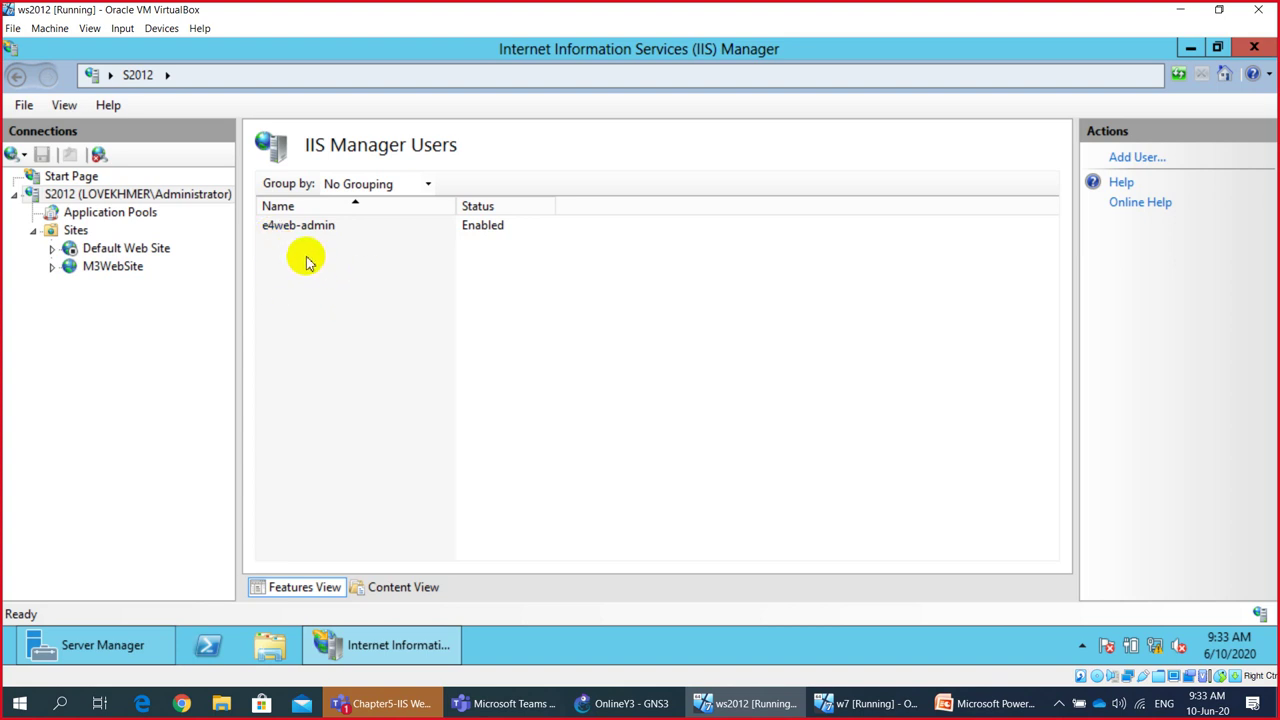
left_click(1143, 162)
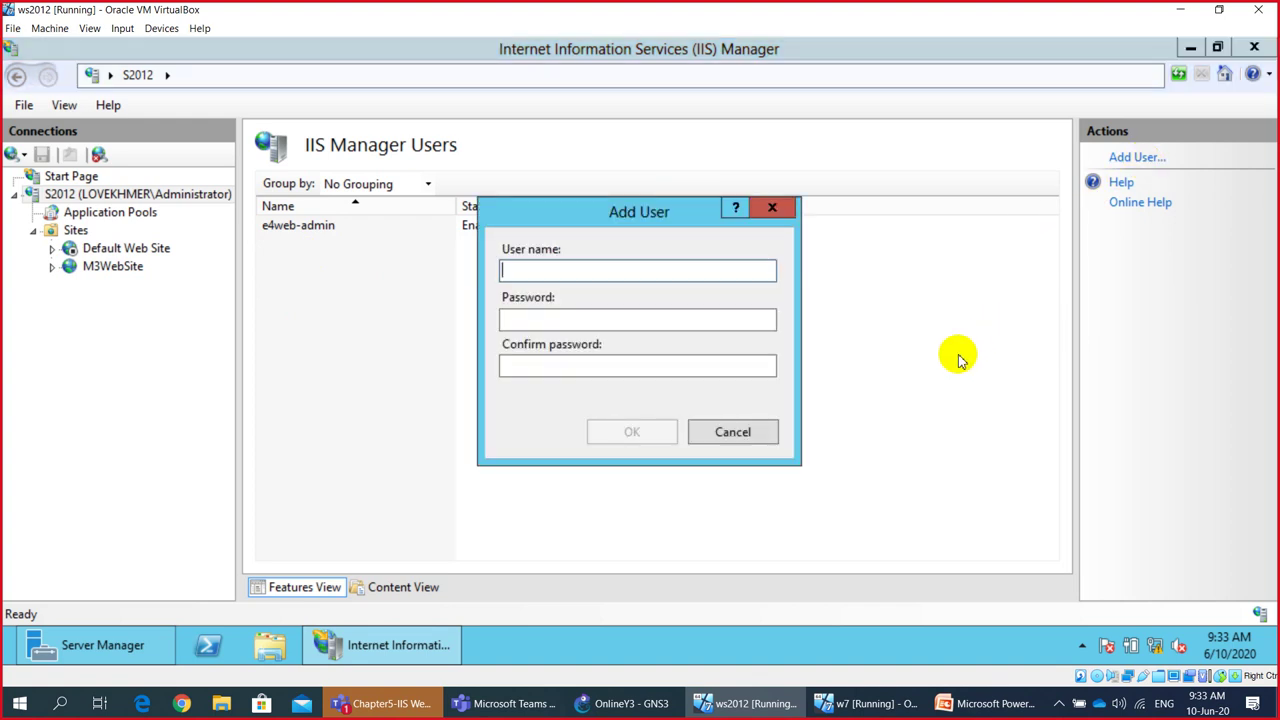
type("m3web-admin")
left_click(573, 322)
type("a")
left_click(553, 366)
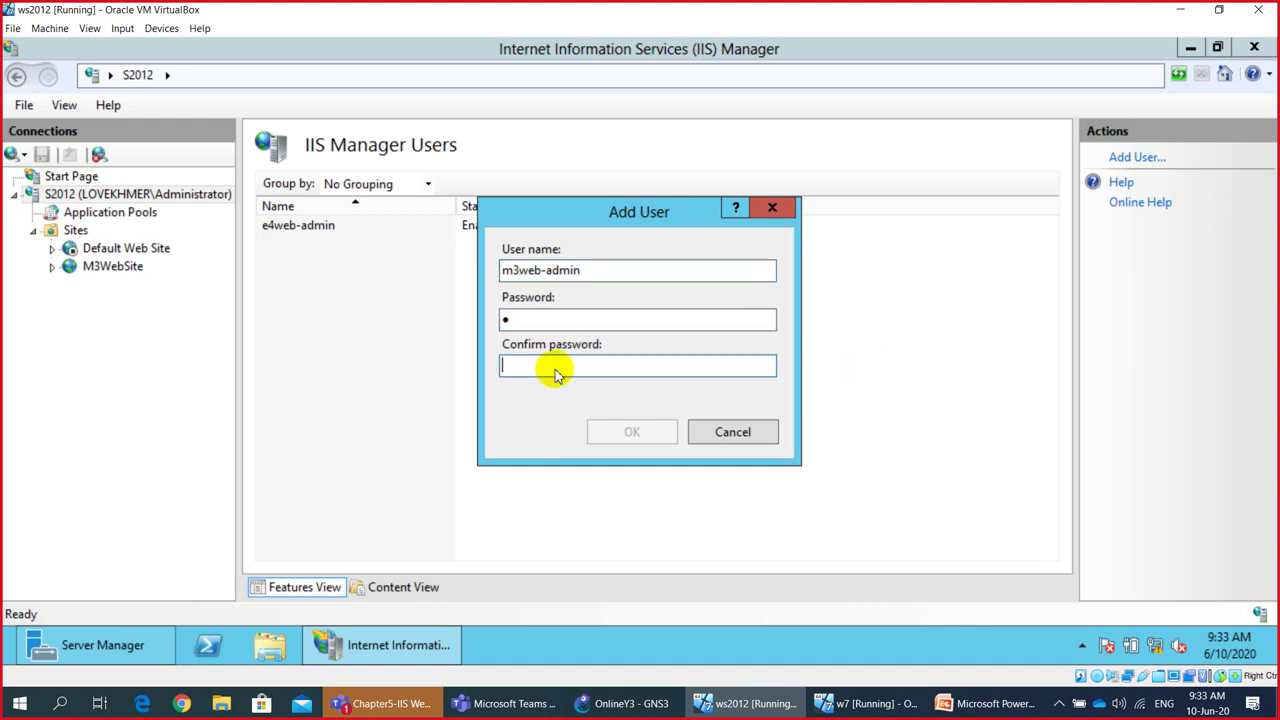
type("a")
left_click(622, 430)
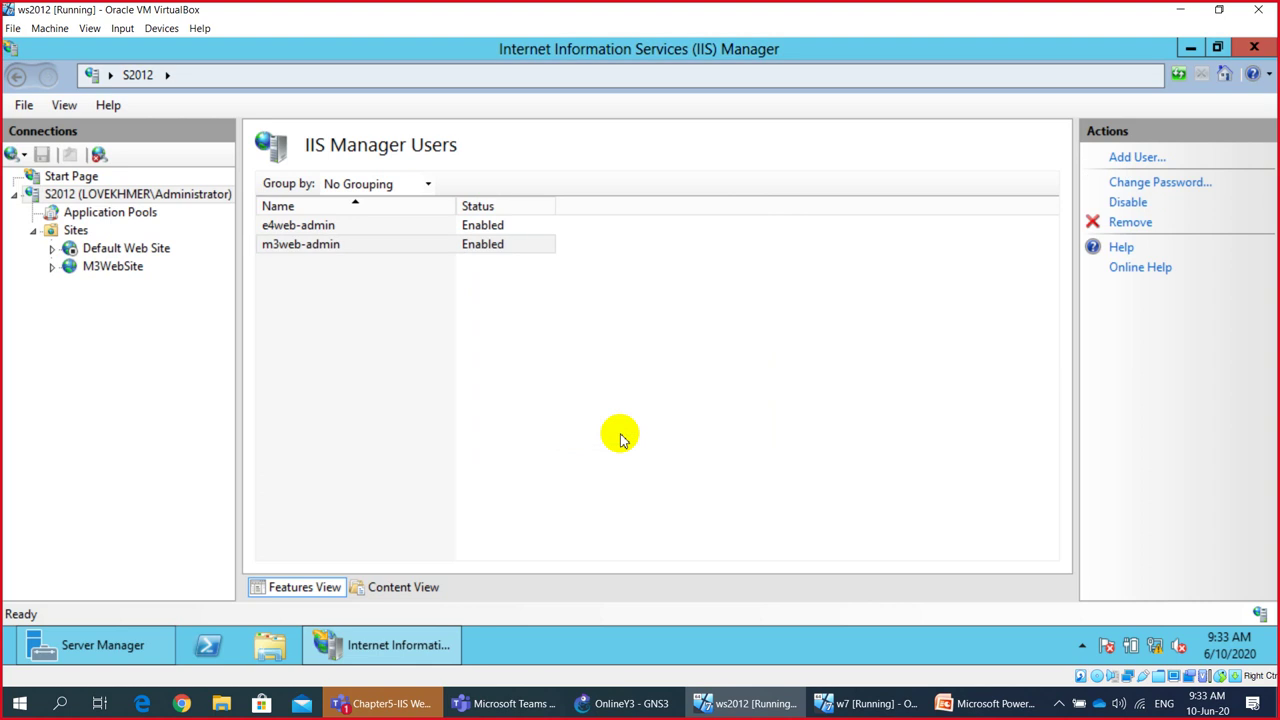
Step: Review the accounts in the IT-USERs unit of Active Directory Users and Computers, close it, and return to the IIS Manager users
left_click(134, 654)
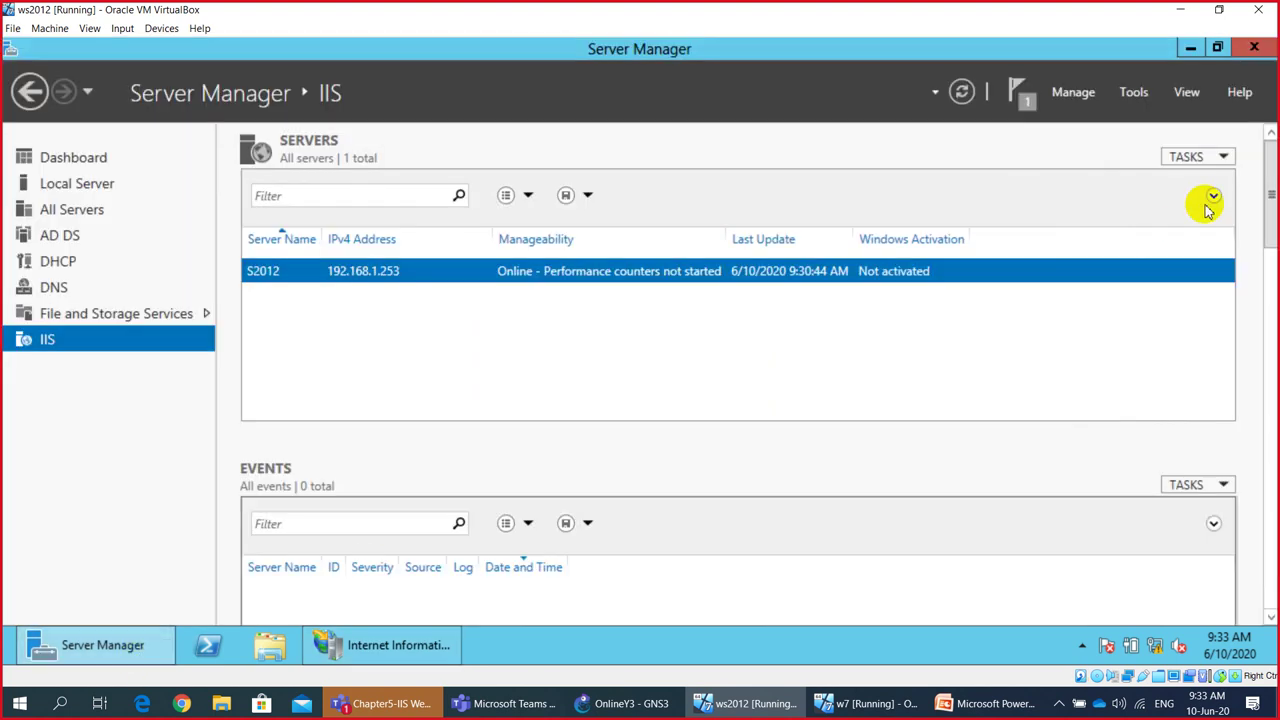
left_click(1130, 95)
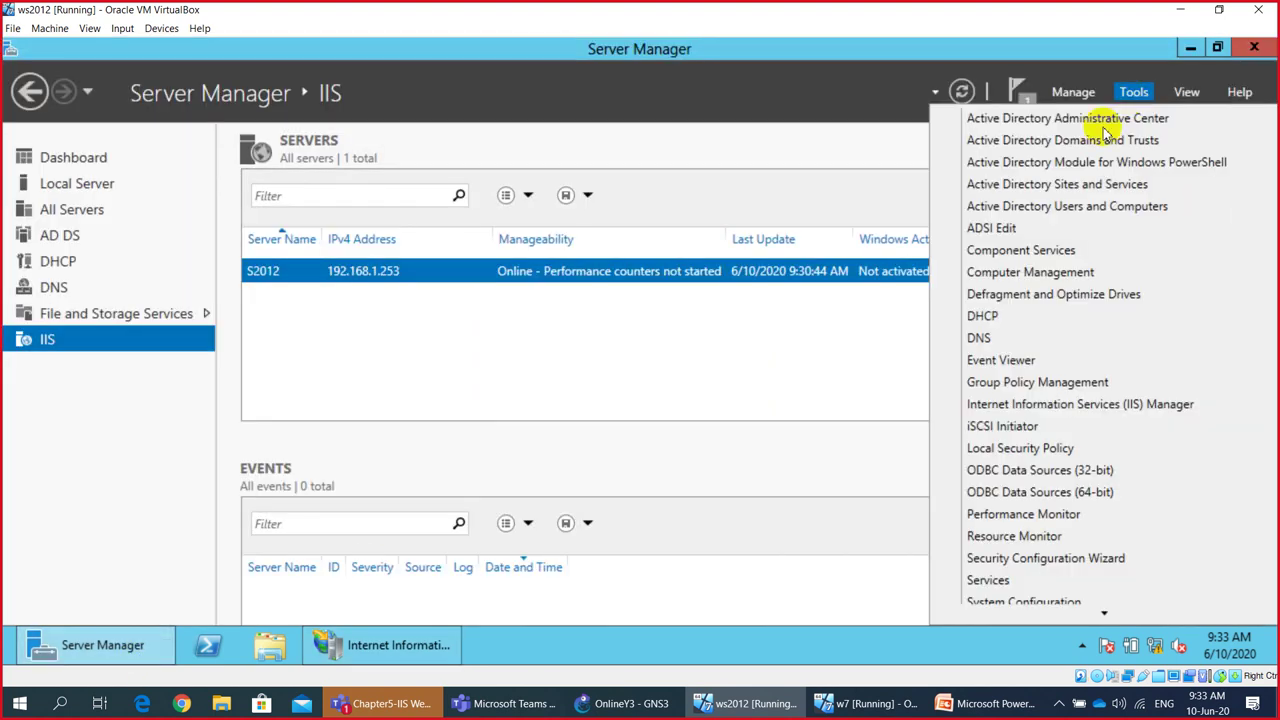
left_click(1040, 207)
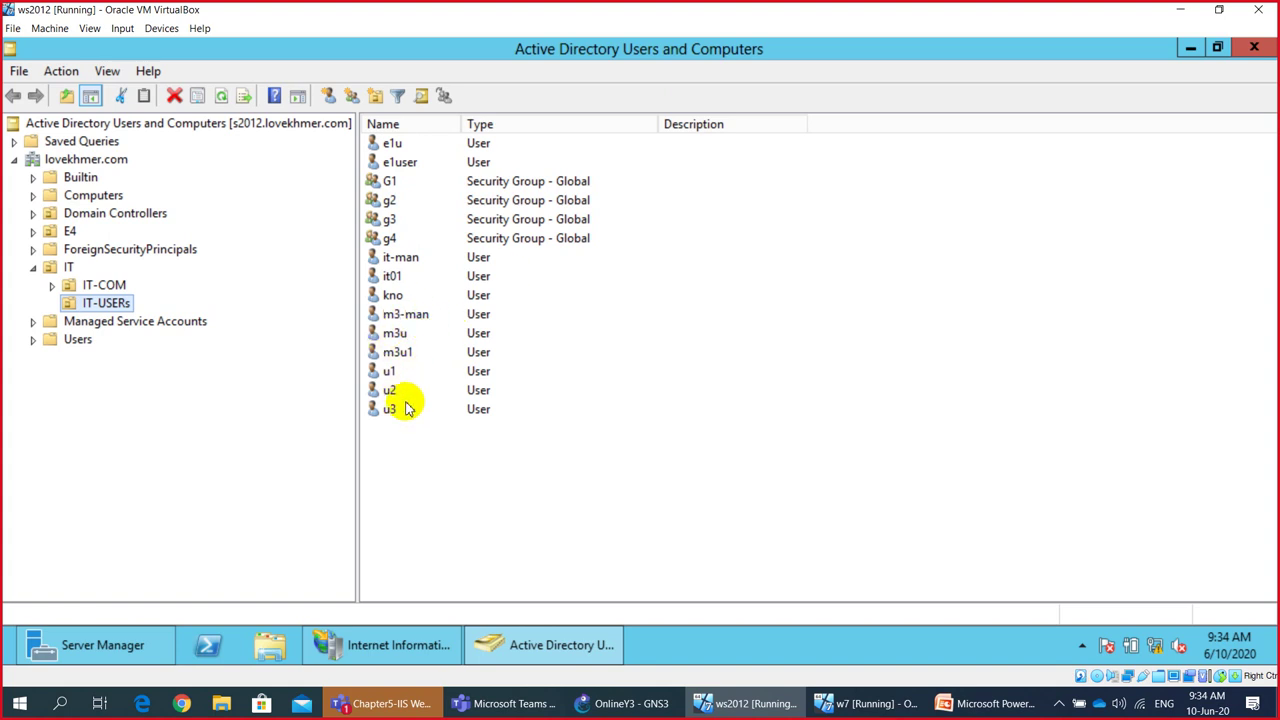
left_click(1254, 48)
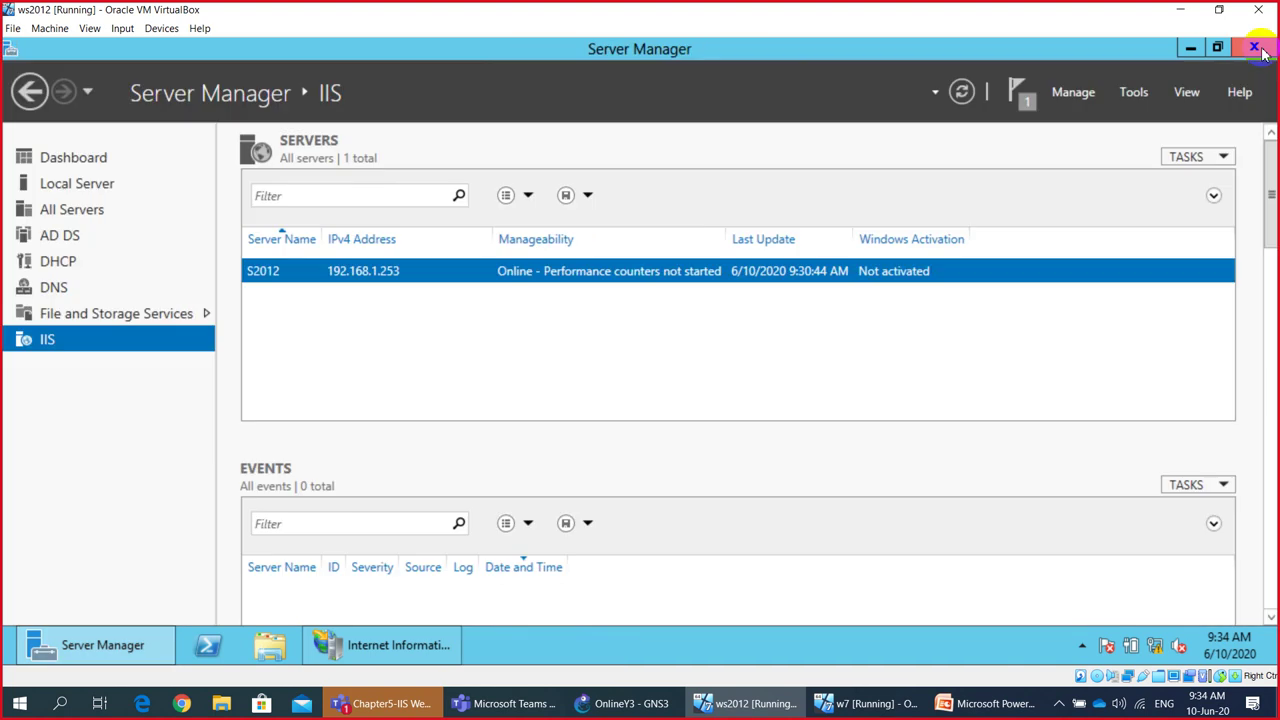
left_click(425, 645)
left_click(392, 272)
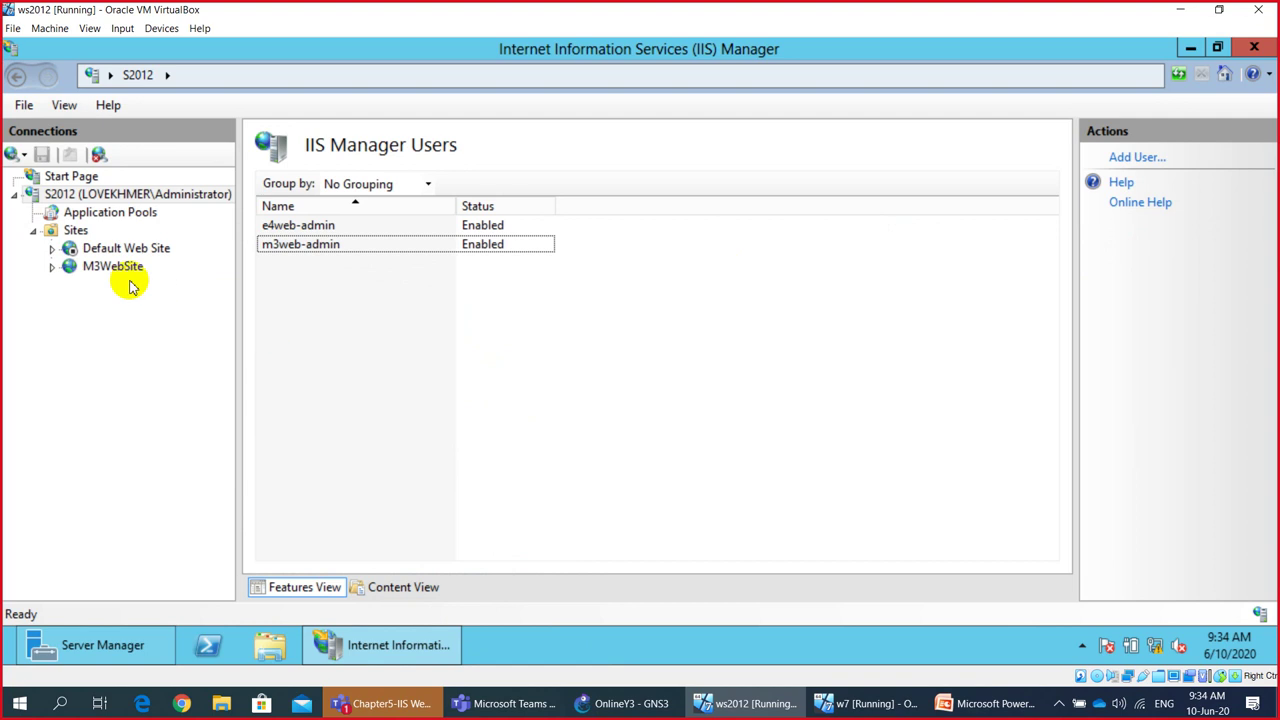
Step: Open S2012's Feature Delegation and show the custom site delegation for M3WebSite
left_click(63, 196)
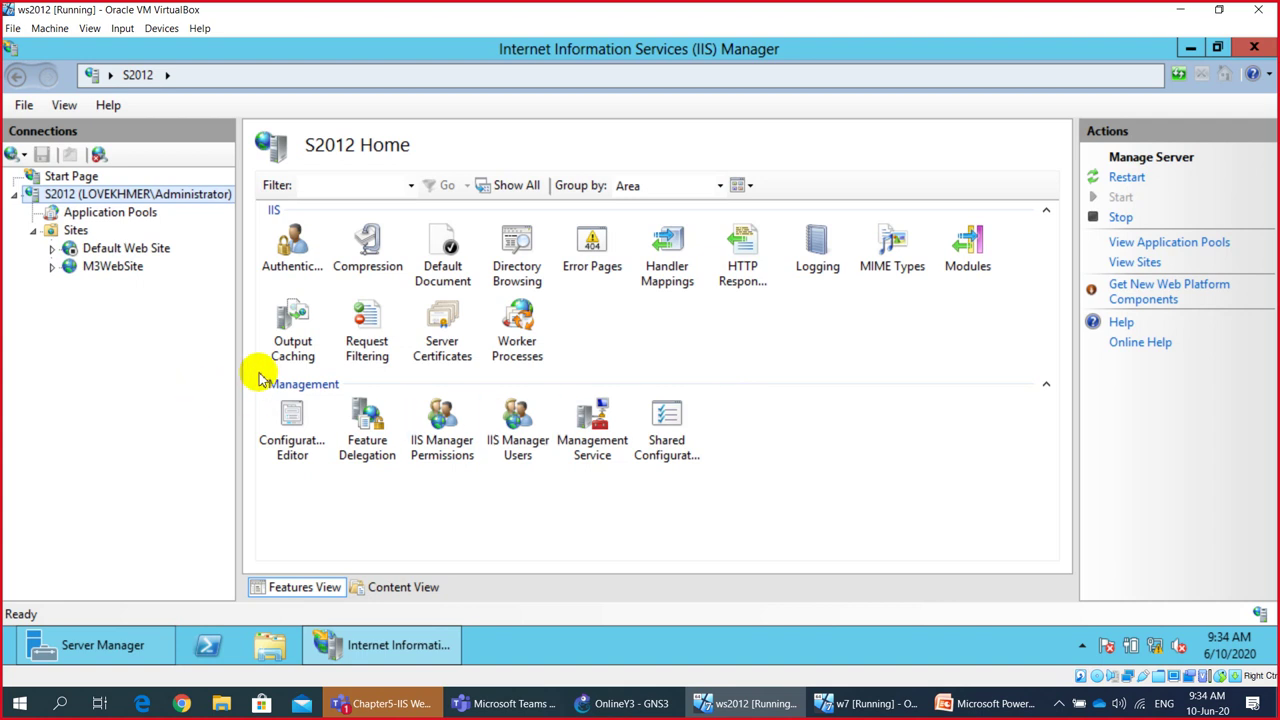
double_click(365, 442)
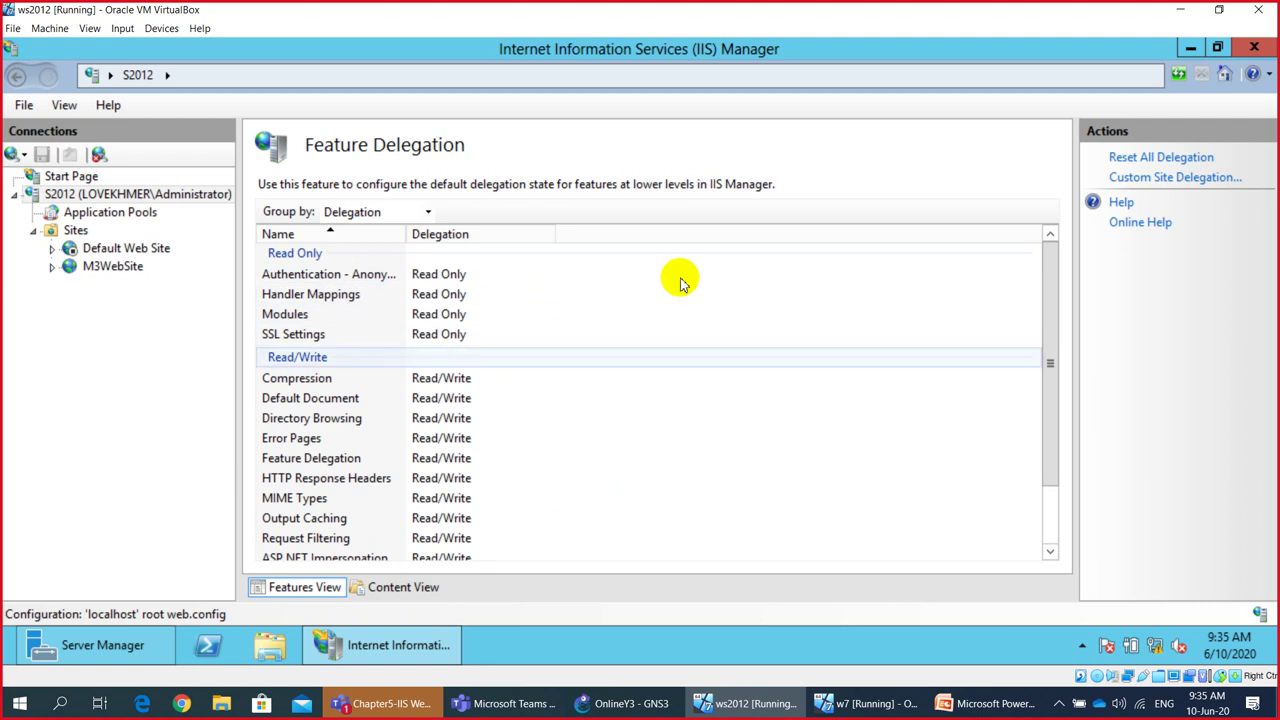
left_click(1142, 181)
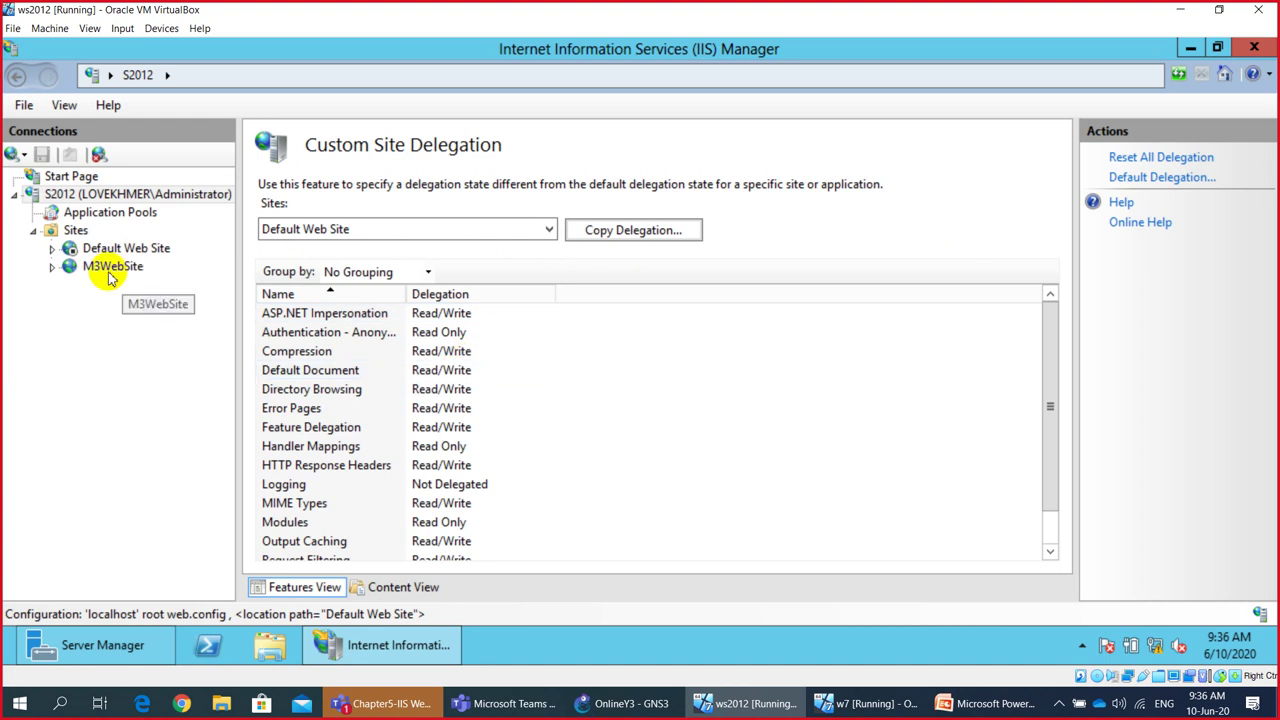
left_click(541, 230)
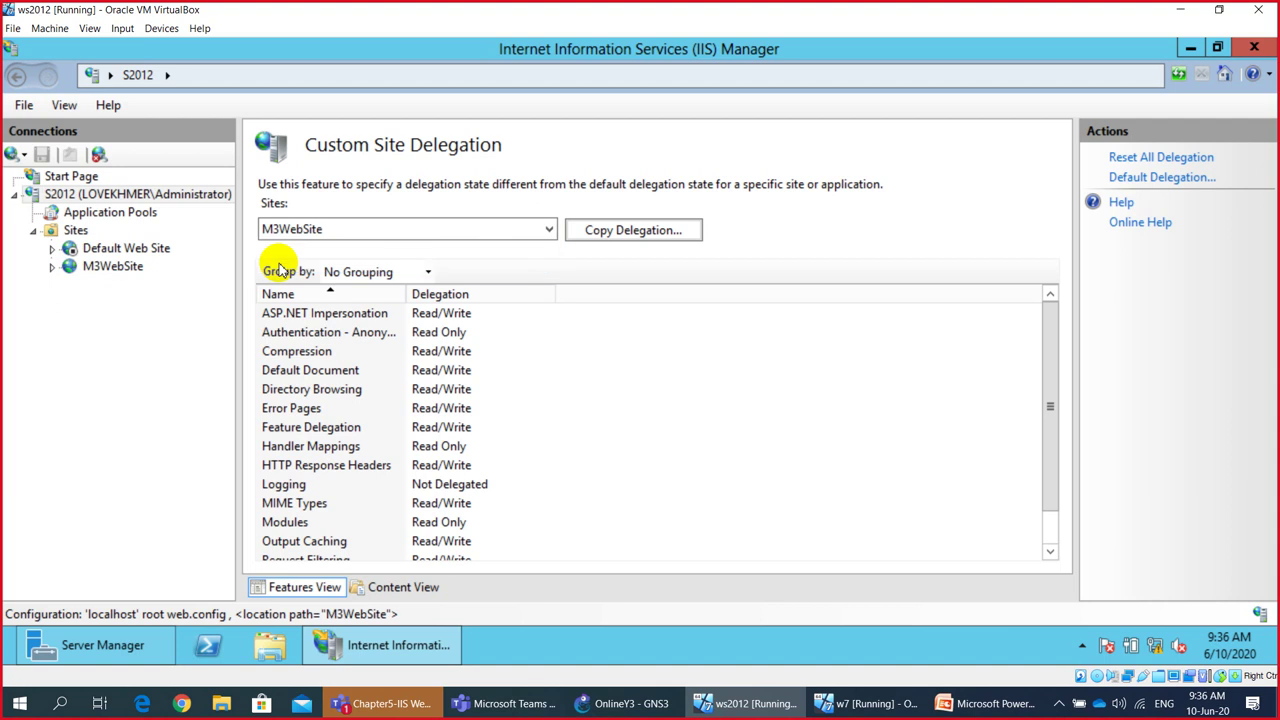
left_click(278, 264)
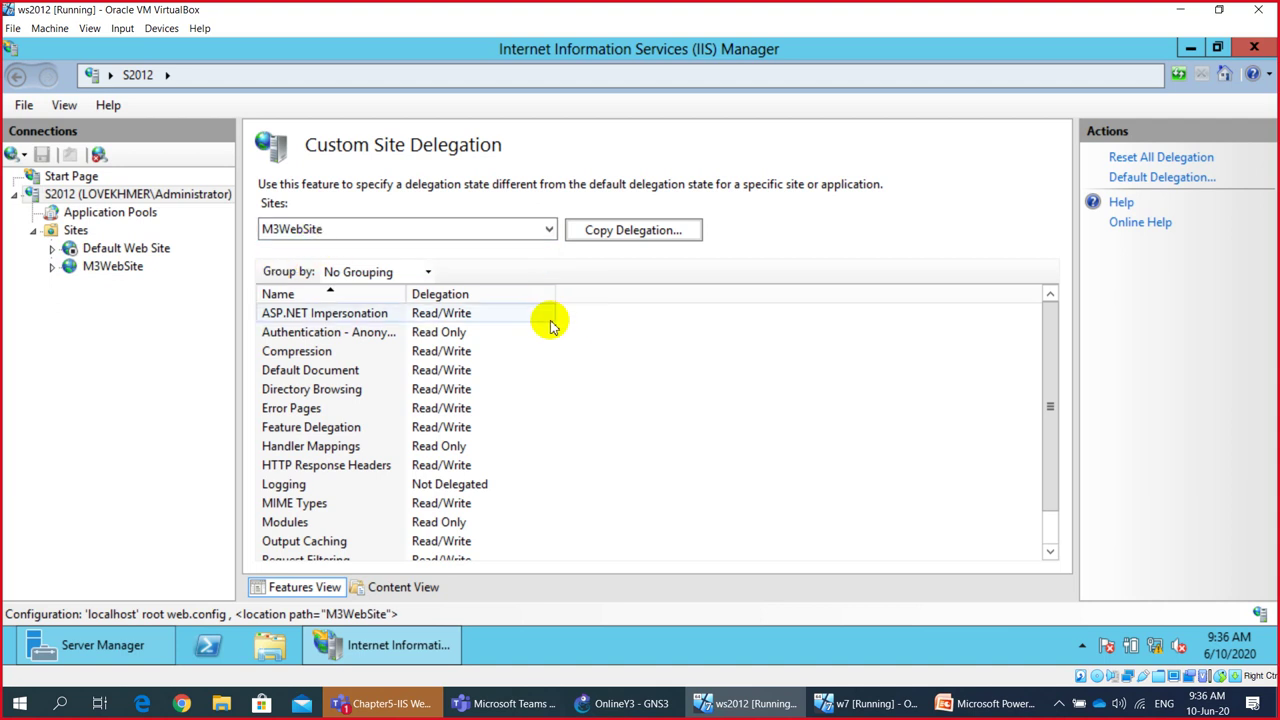
Step: Set the delegation of M3WebSite's listed features, including Compression through SSL Settings, to Read/Write
left_click_drag(644, 325, 371, 564)
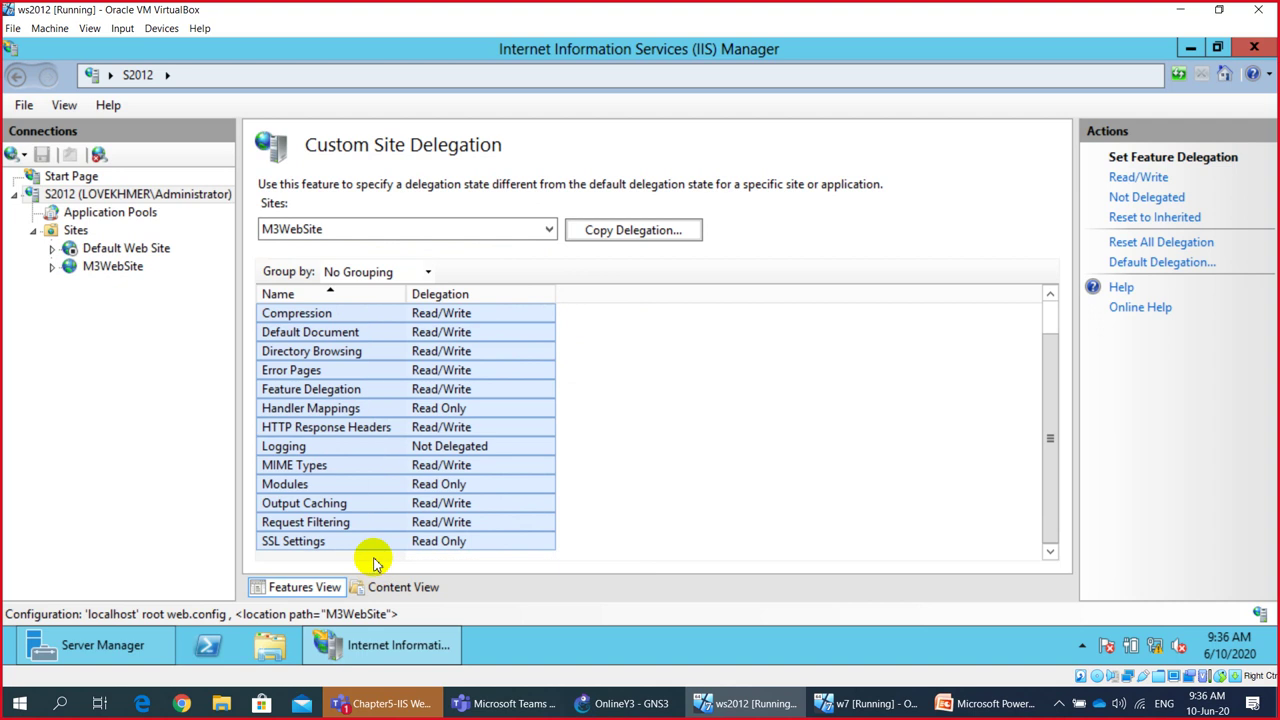
left_click(1136, 178)
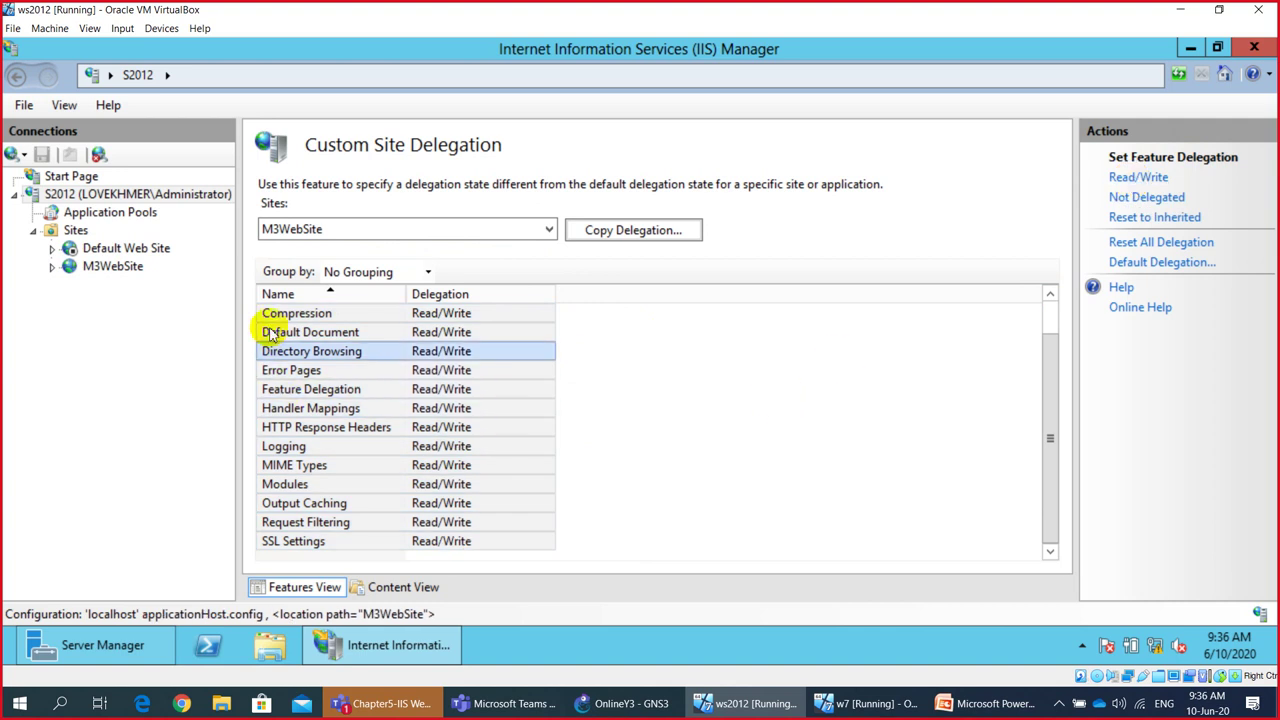
left_click(437, 332)
left_click(441, 313)
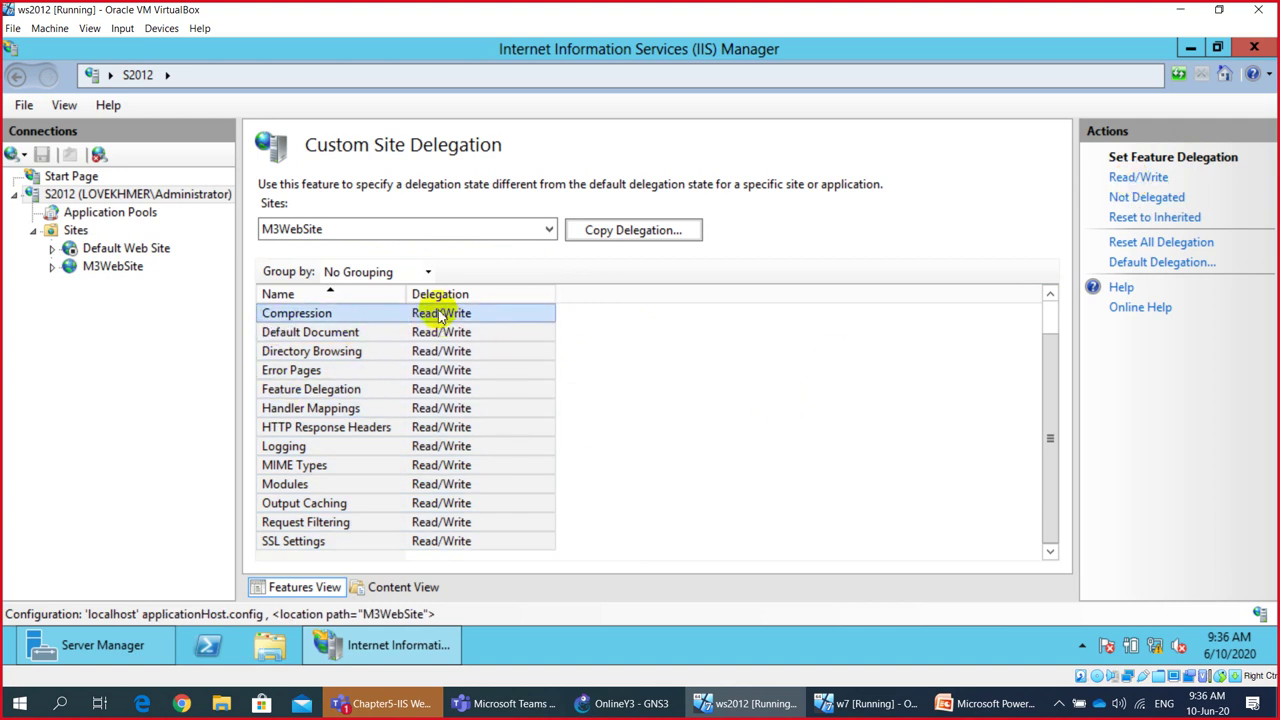
Step: Examine the delegation state of M3WebSite's features from Compression down to SSL Settings
left_click(430, 294)
left_click(472, 332)
left_click(476, 313)
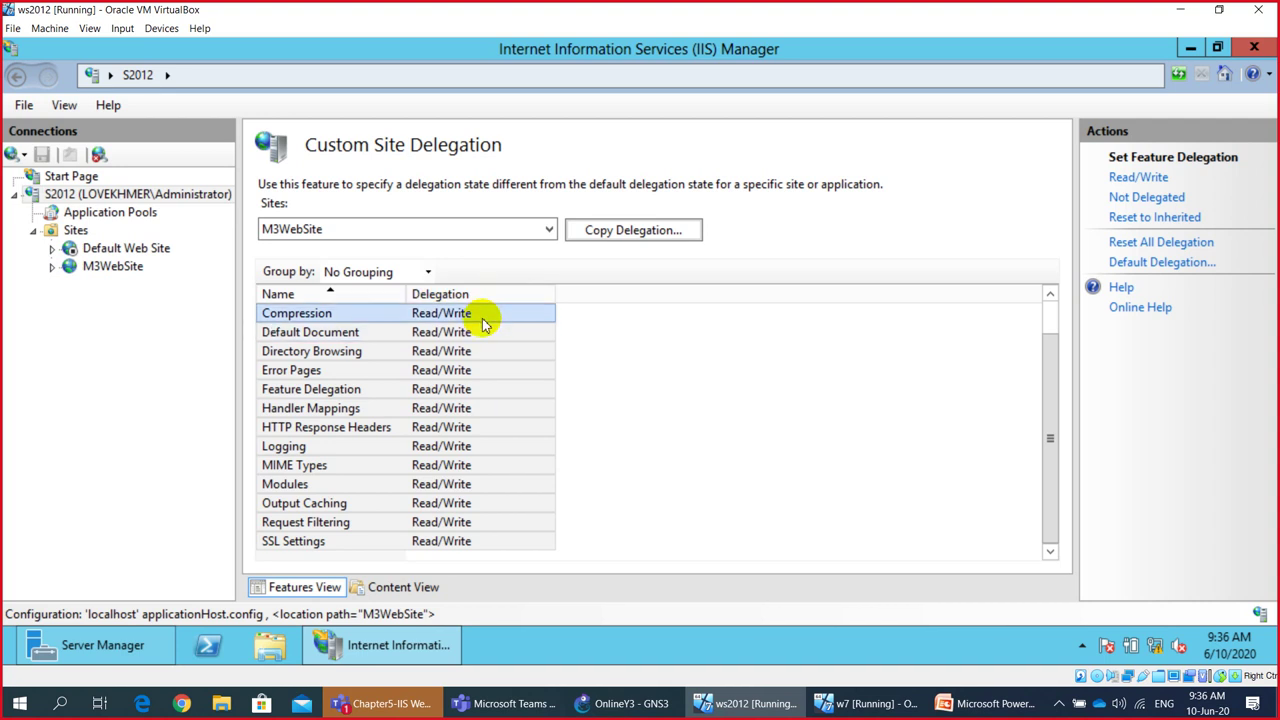
left_click(468, 389)
left_click(470, 313)
left_click(457, 351)
left_click(450, 408)
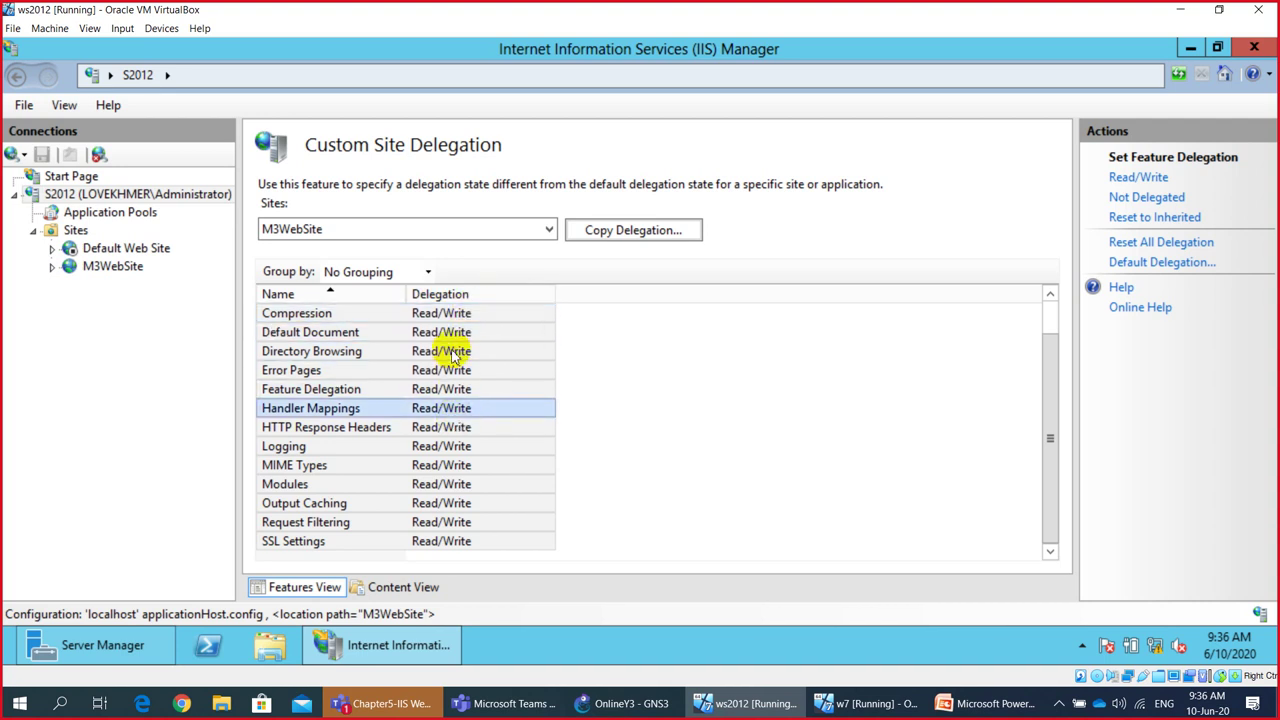
left_click(451, 427)
left_click(448, 503)
left_click(448, 522)
left_click(449, 561)
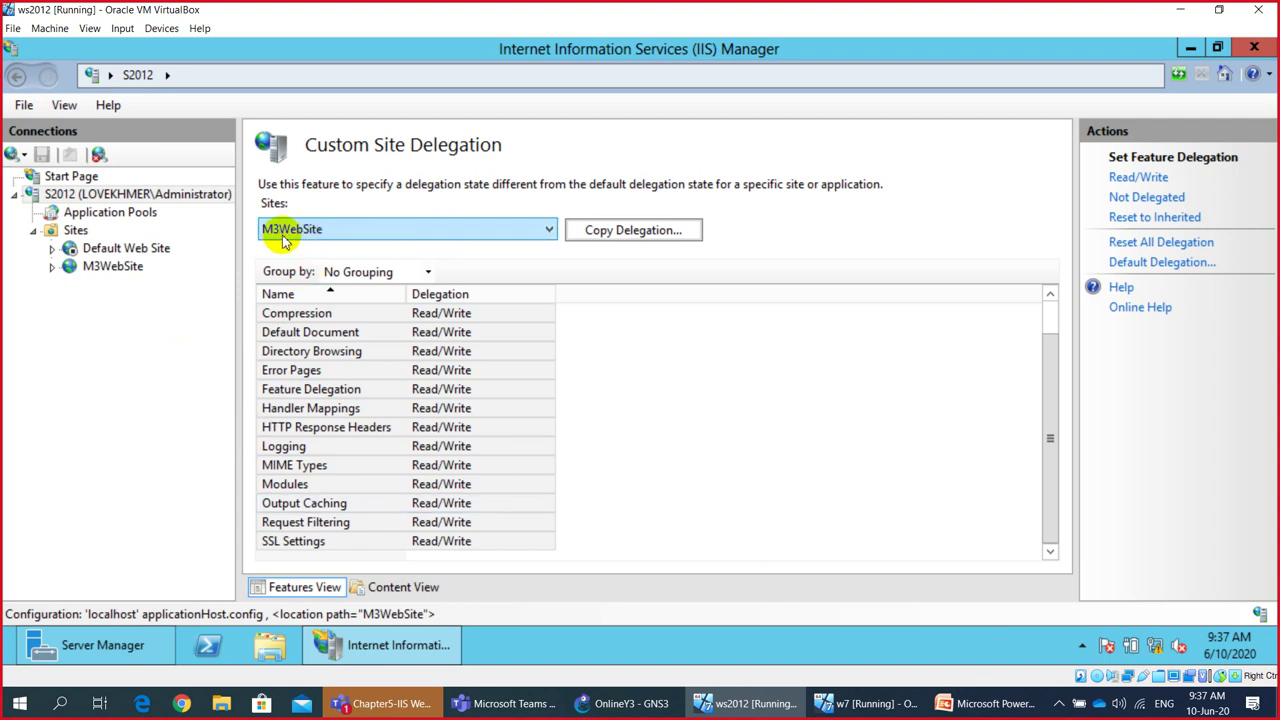
Step: Allow the IIS Manager user m3web-admin to connect to M3WebSite in the site's IIS Manager Permissions
left_click(116, 270)
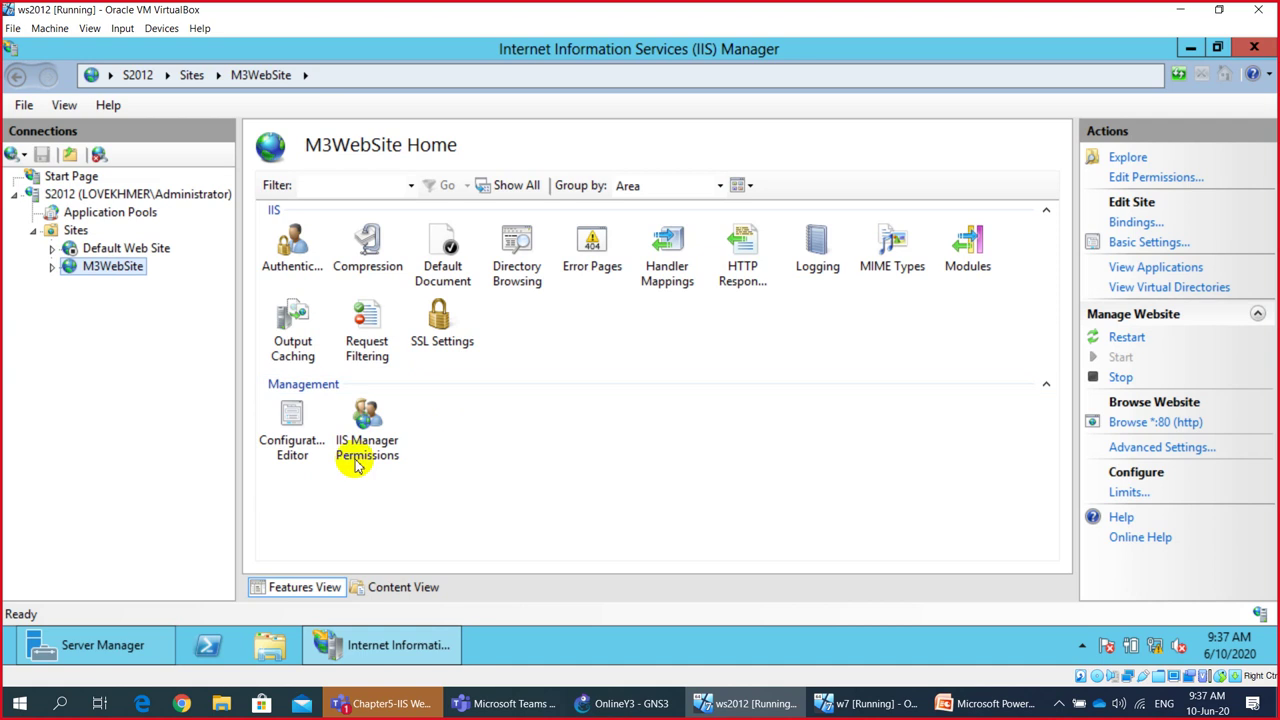
left_click(400, 449)
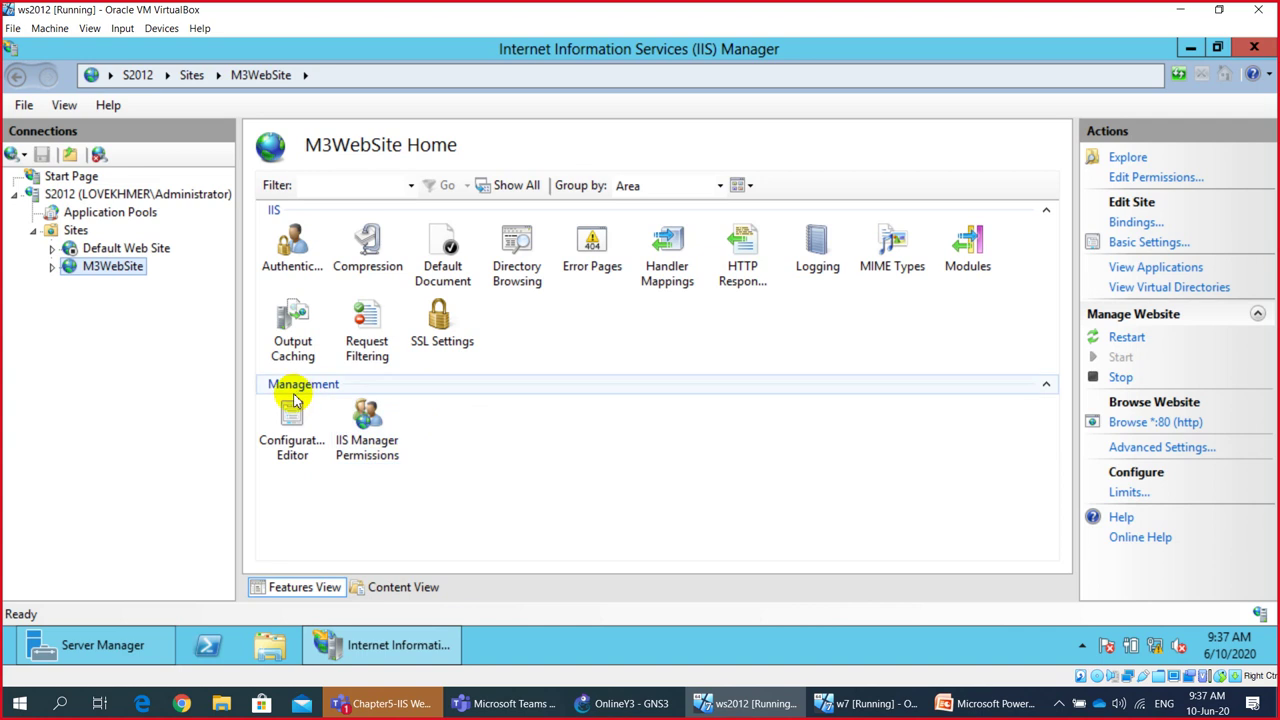
double_click(380, 450)
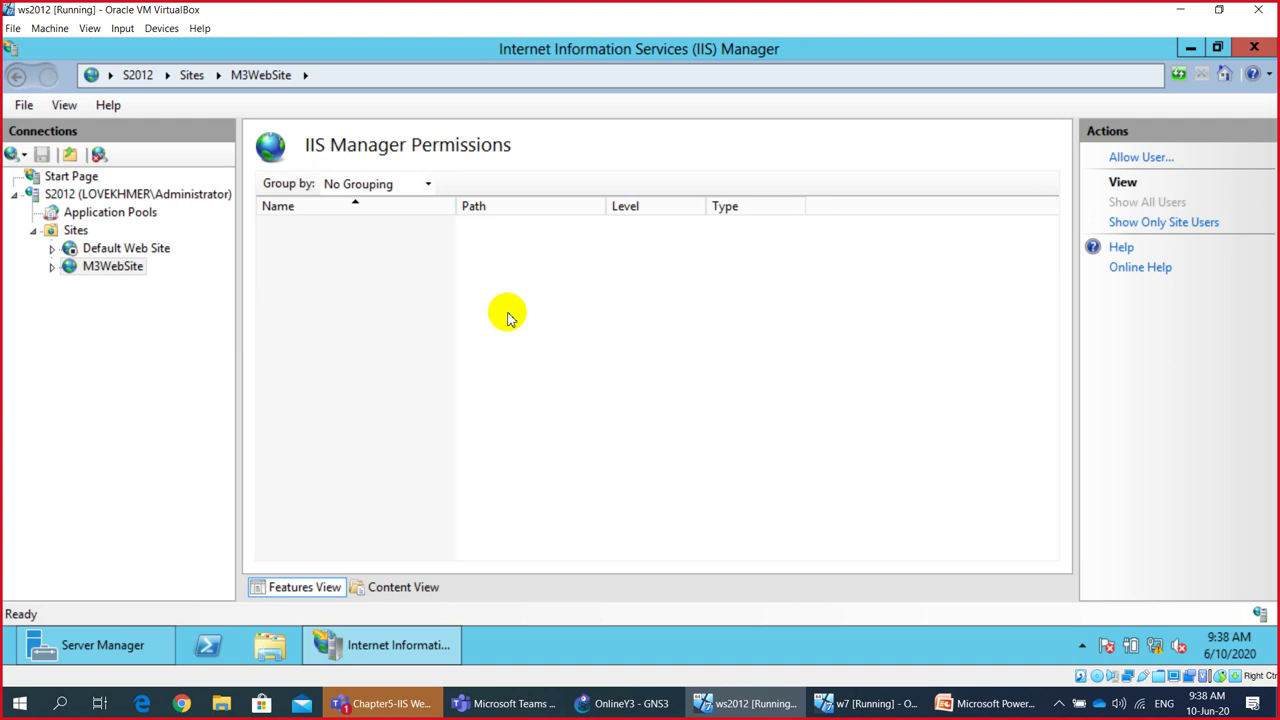
left_click(1141, 158)
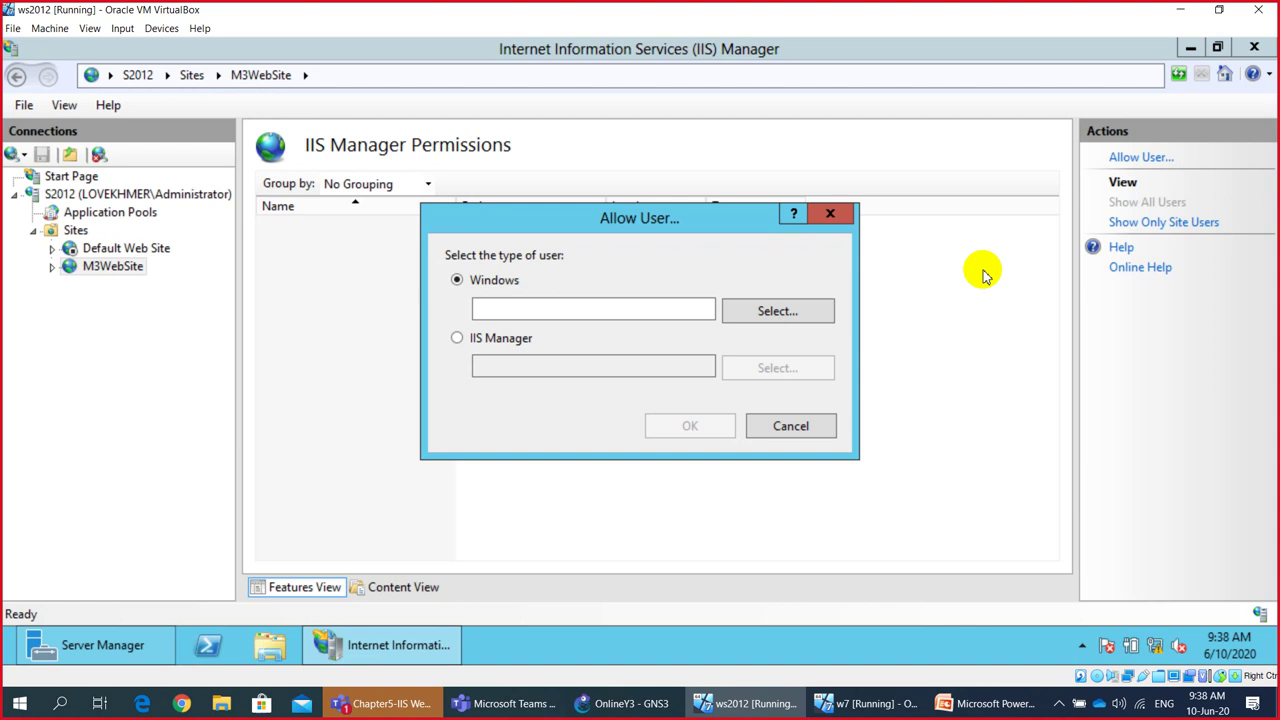
left_click(478, 340)
left_click(771, 367)
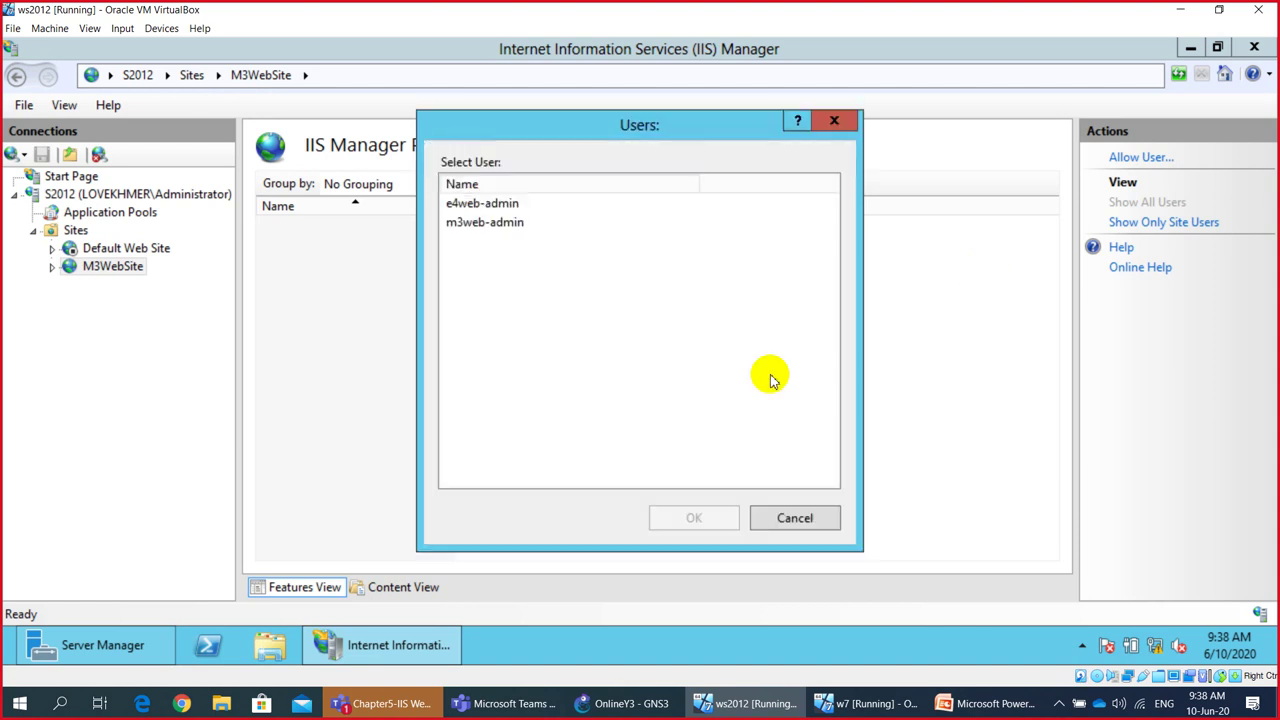
left_click(484, 225)
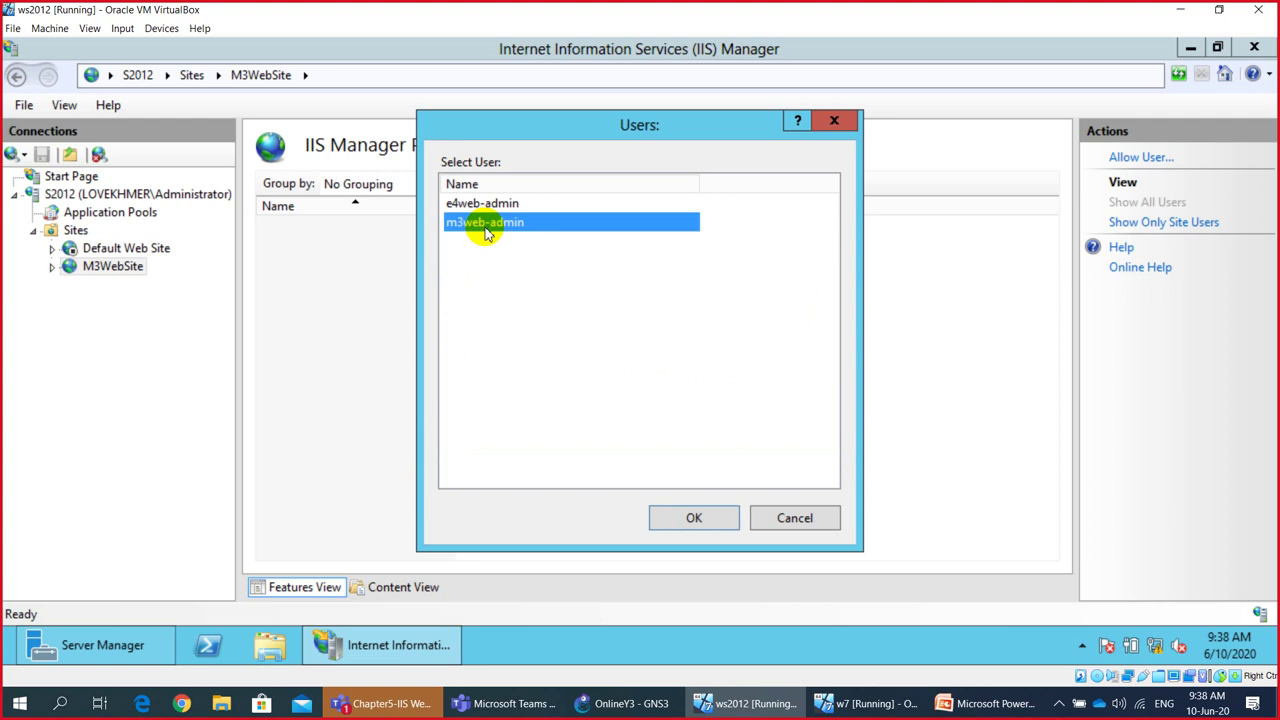
left_click(686, 522)
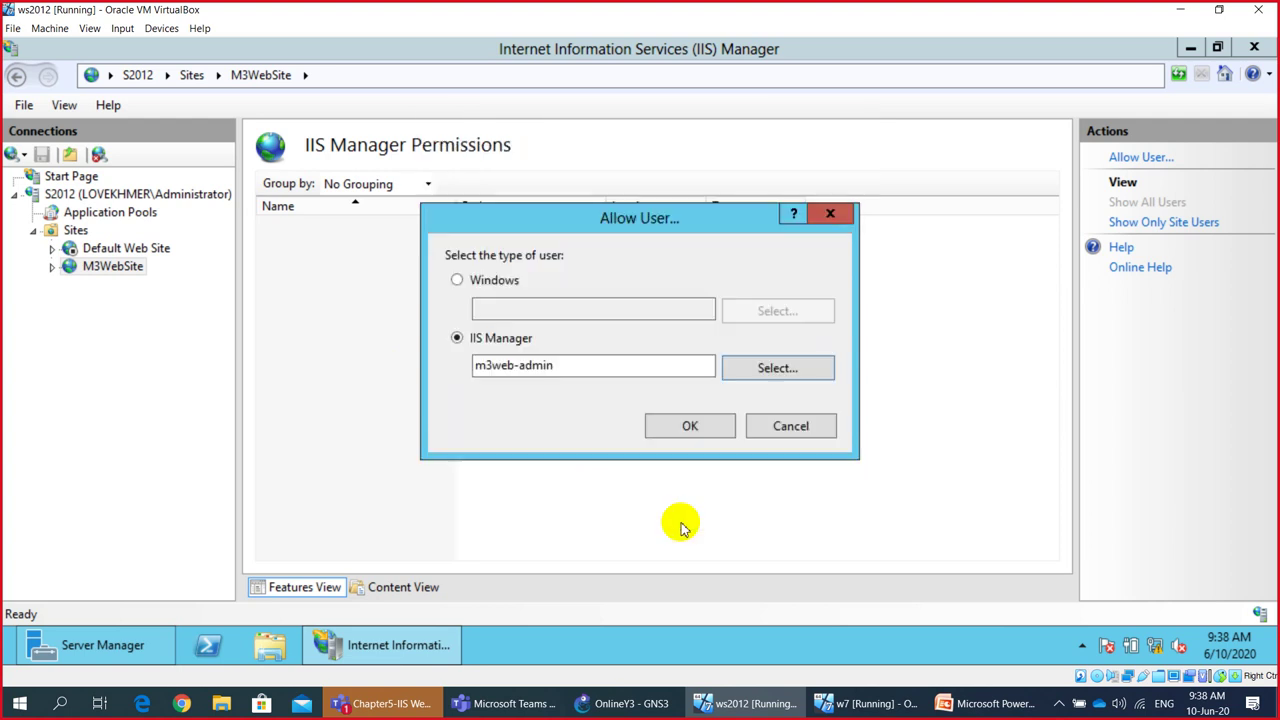
left_click(689, 428)
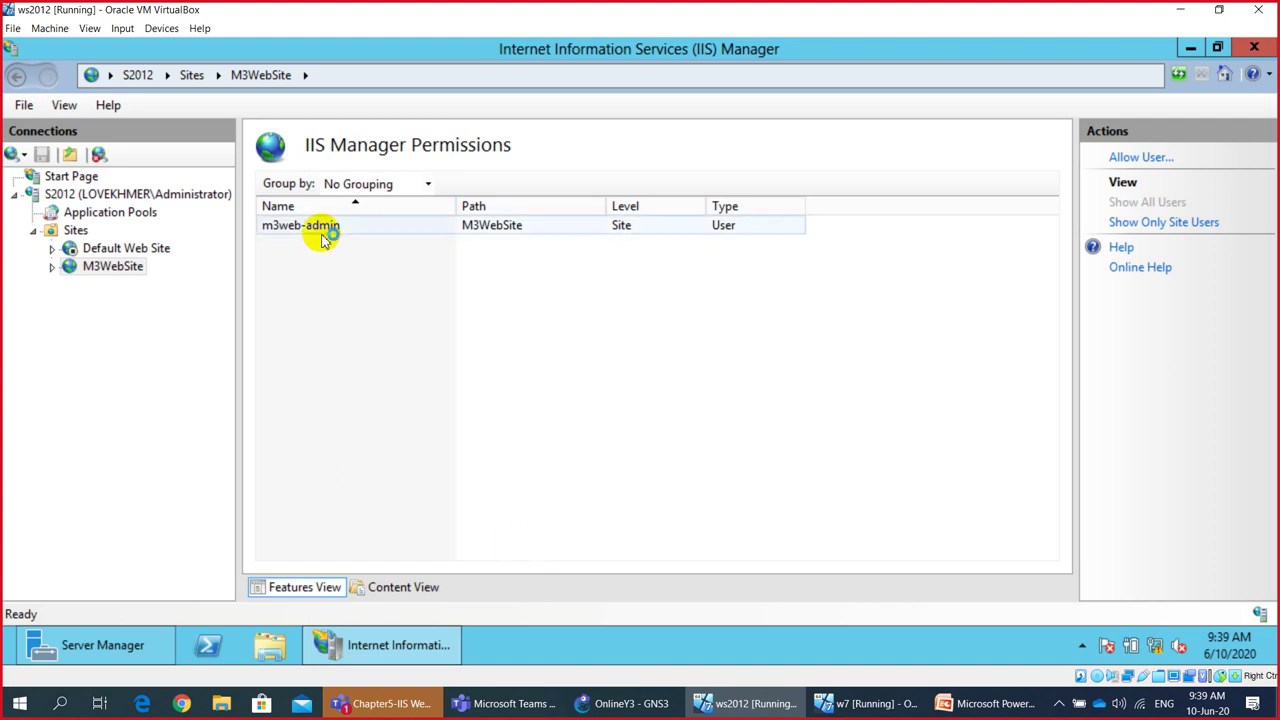
Step: Allow the Windows domain user LOVEKHMER\m3u in M3WebSite's IIS Manager Permissions, resolving the account from the name m3u
left_click(112, 267)
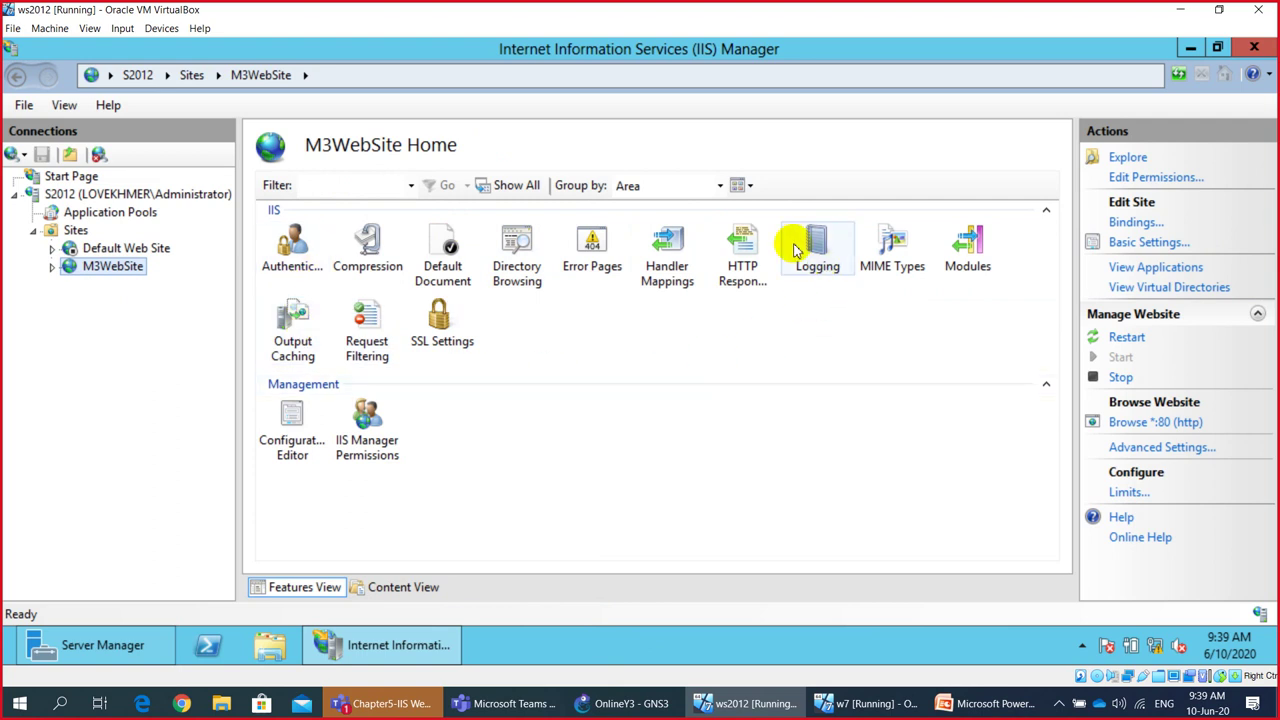
double_click(364, 424)
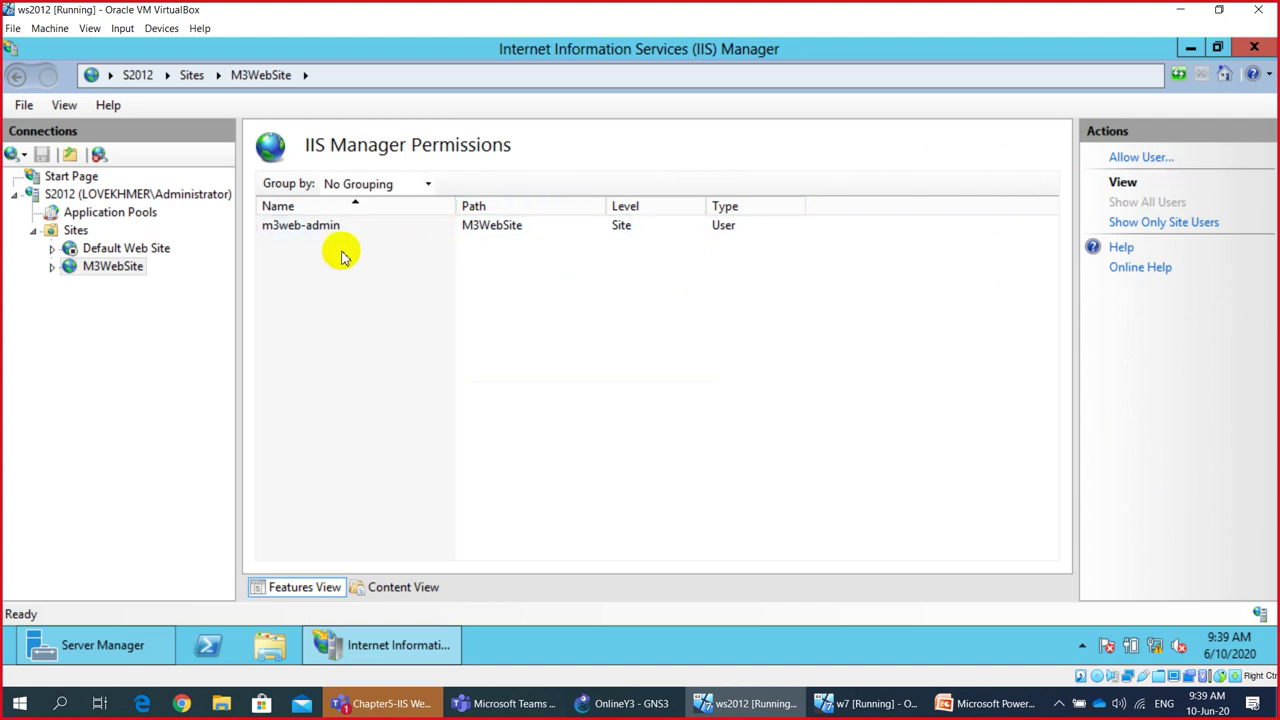
left_click(1138, 166)
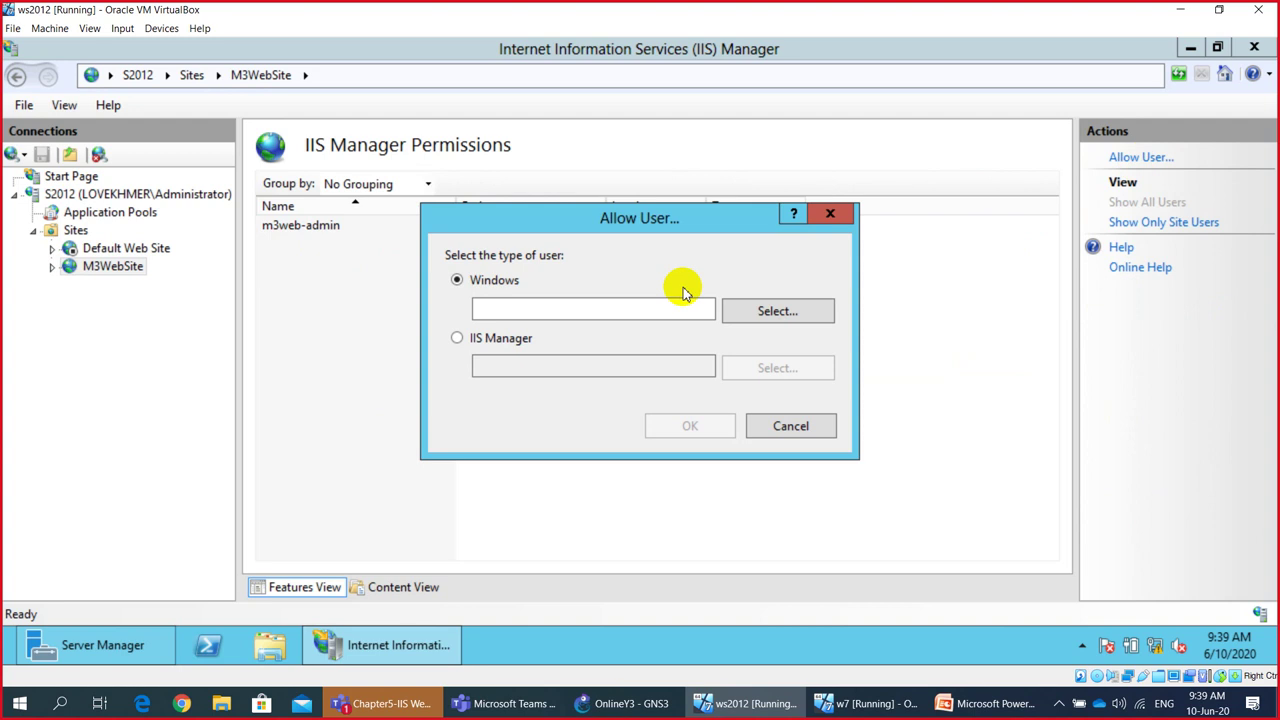
left_click(775, 311)
type("m")
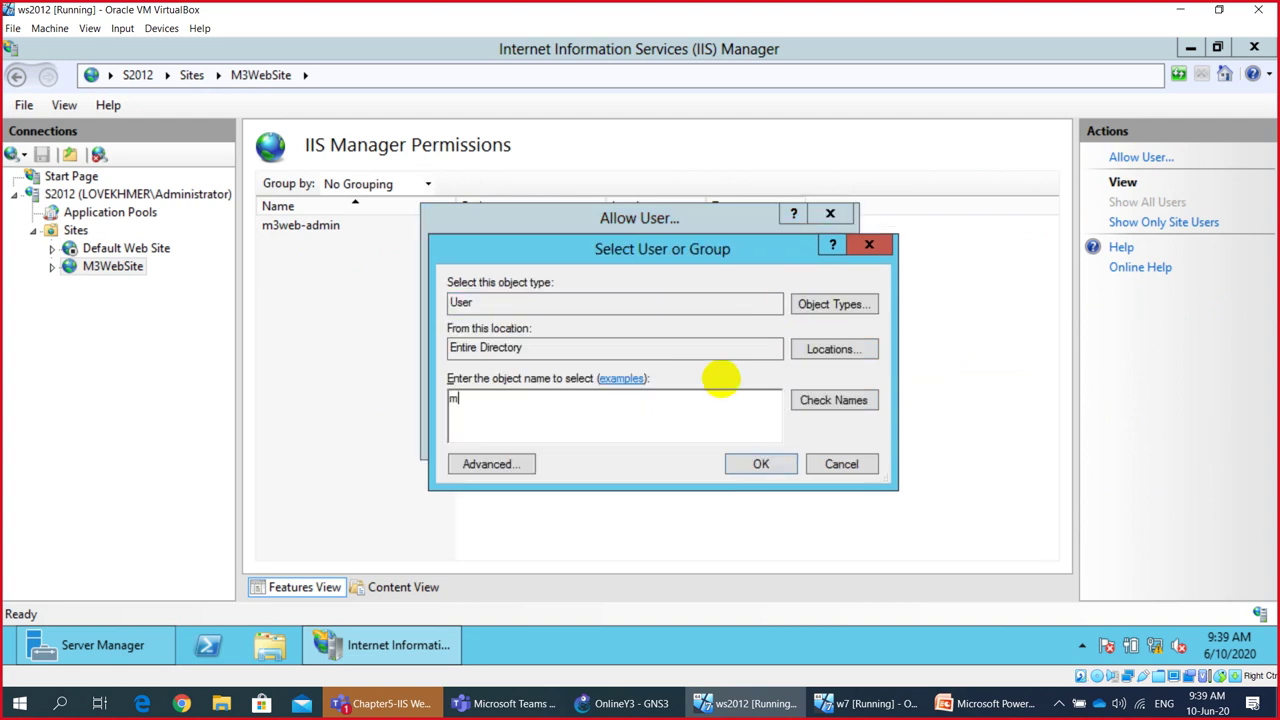
type("3u")
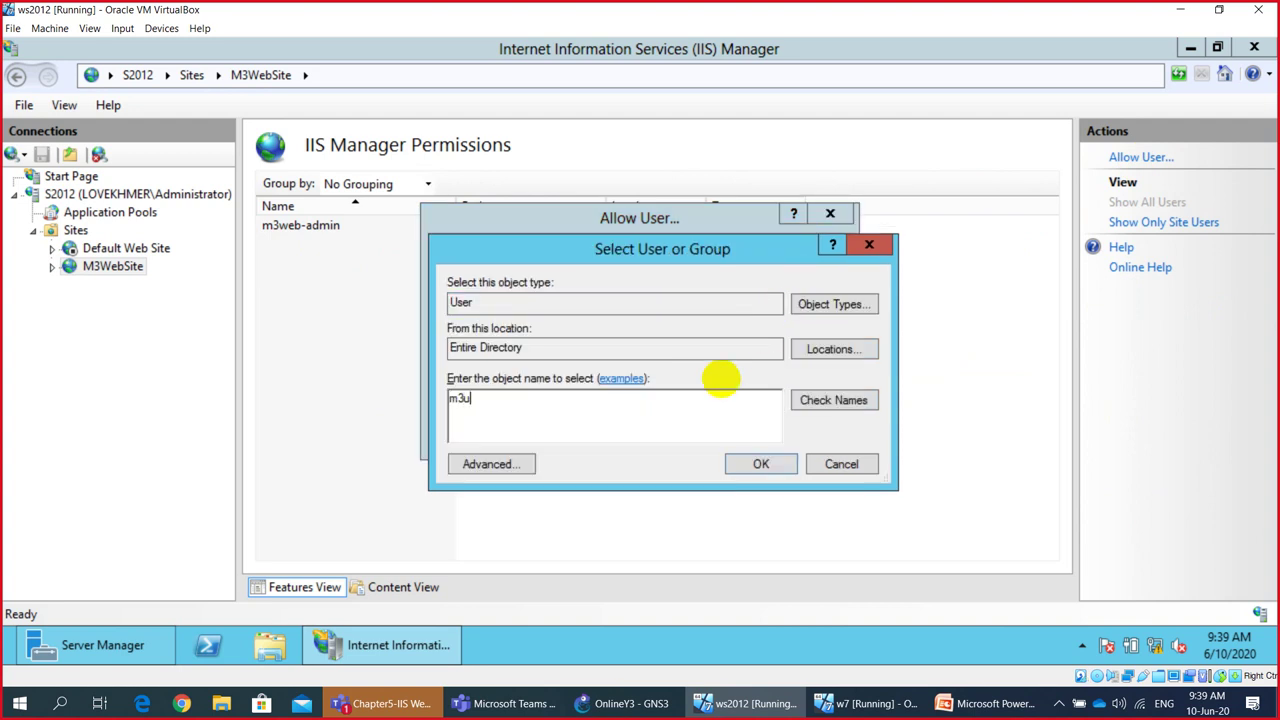
left_click(810, 405)
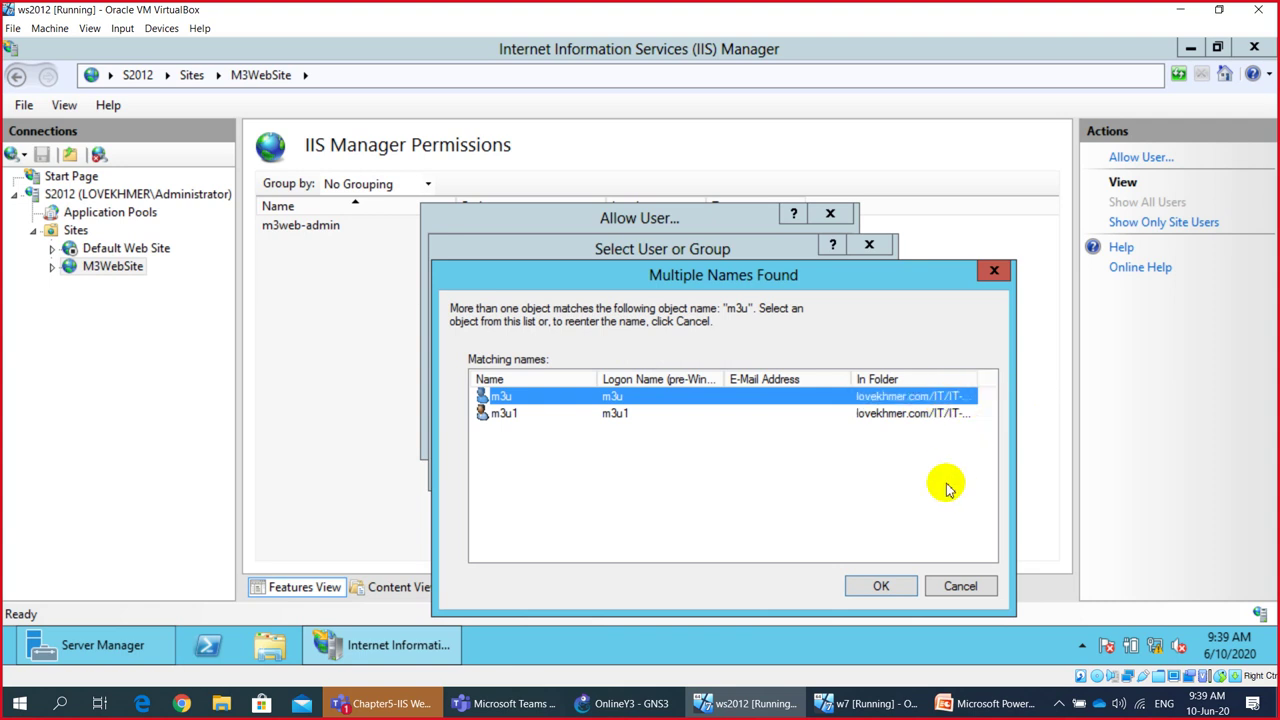
left_click(888, 589)
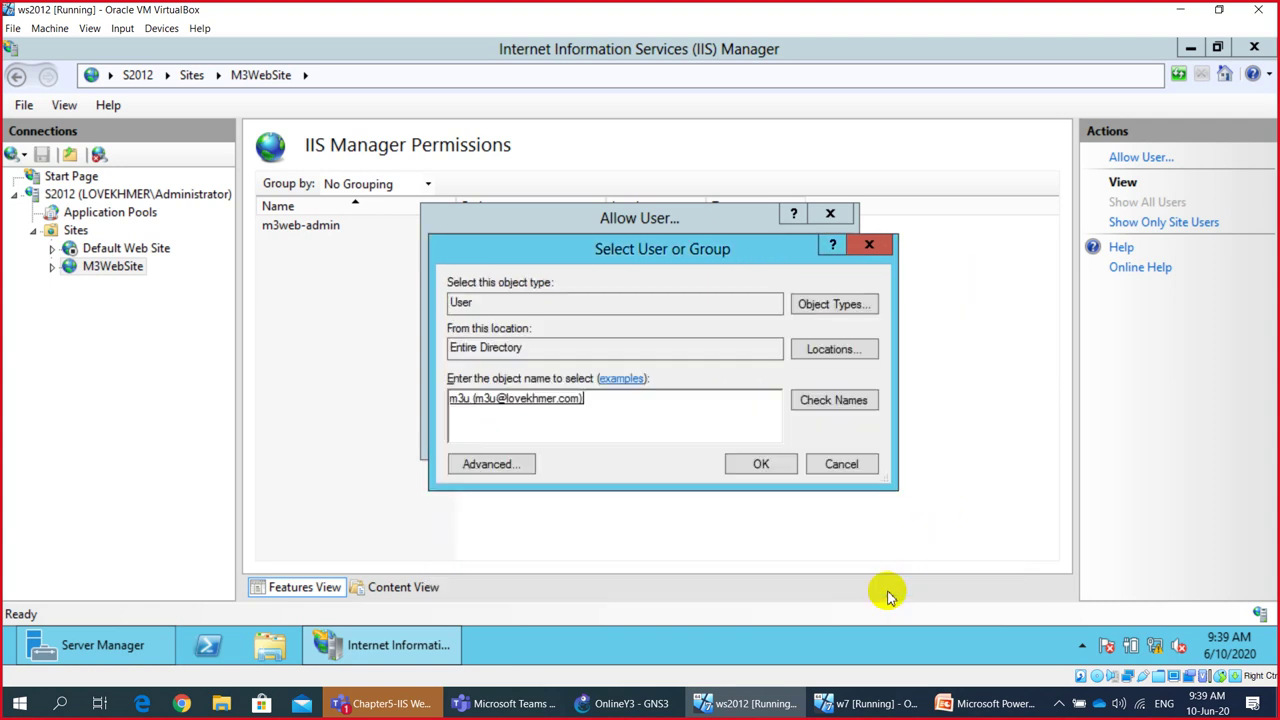
left_click(766, 466)
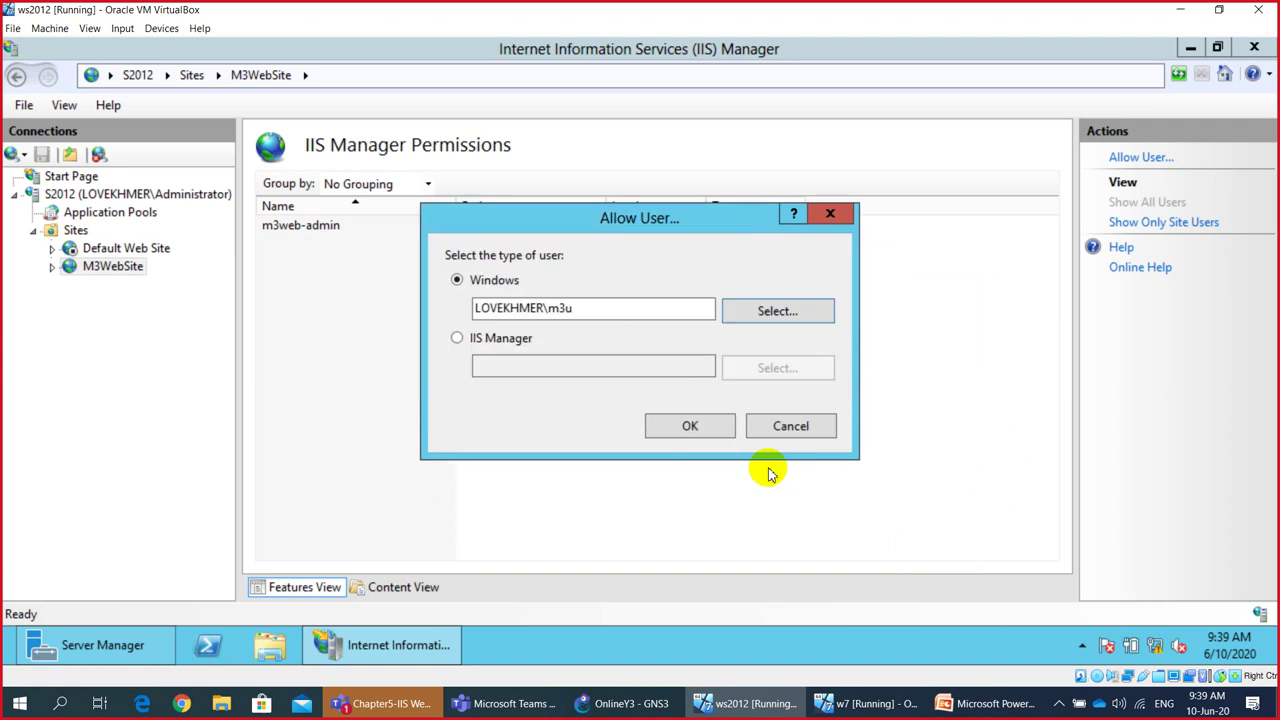
left_click(692, 427)
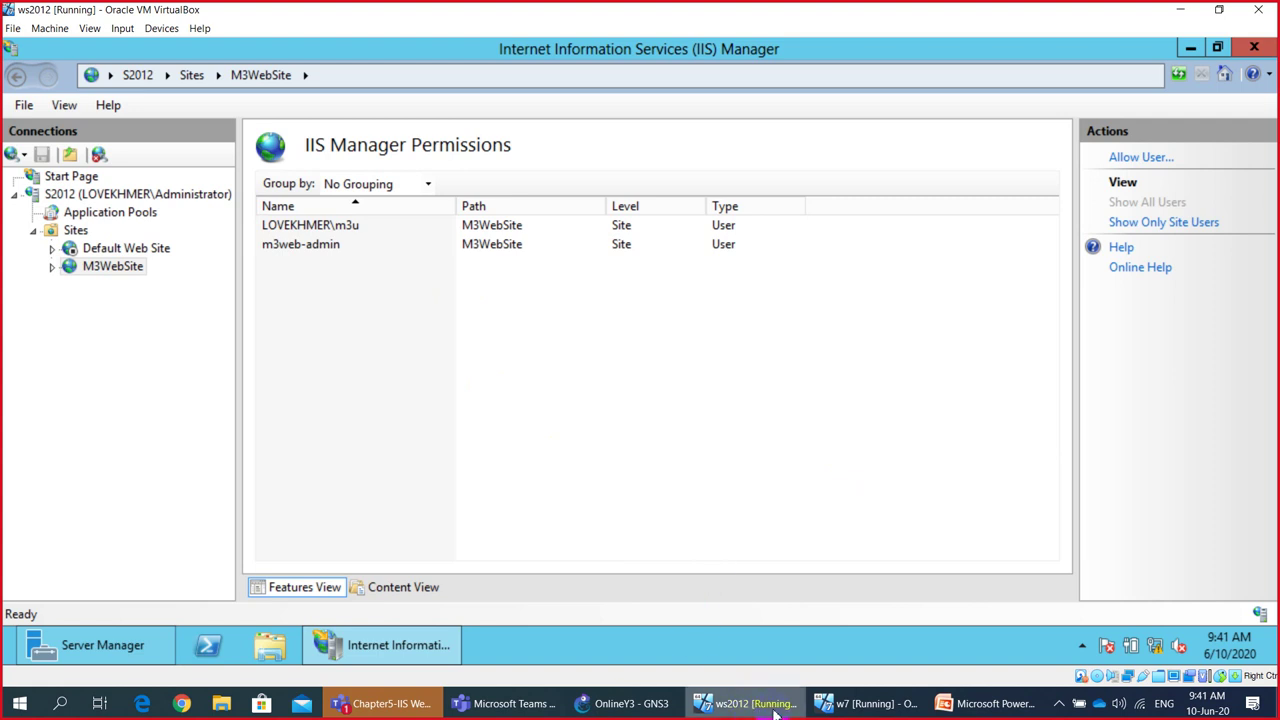
Step: Switch to the GNS3 topology and align the "IIS 7 manager" label beneath the w7-1 client's IP address
mouse_move(848, 710)
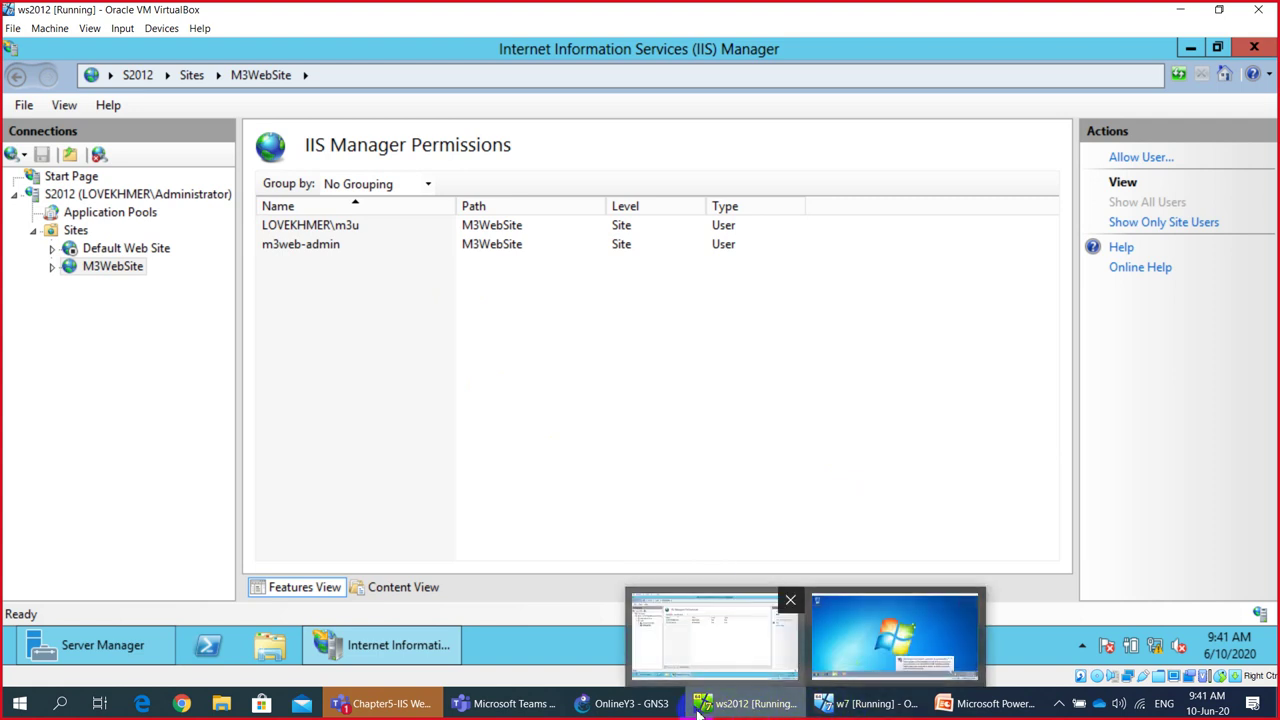
left_click(638, 710)
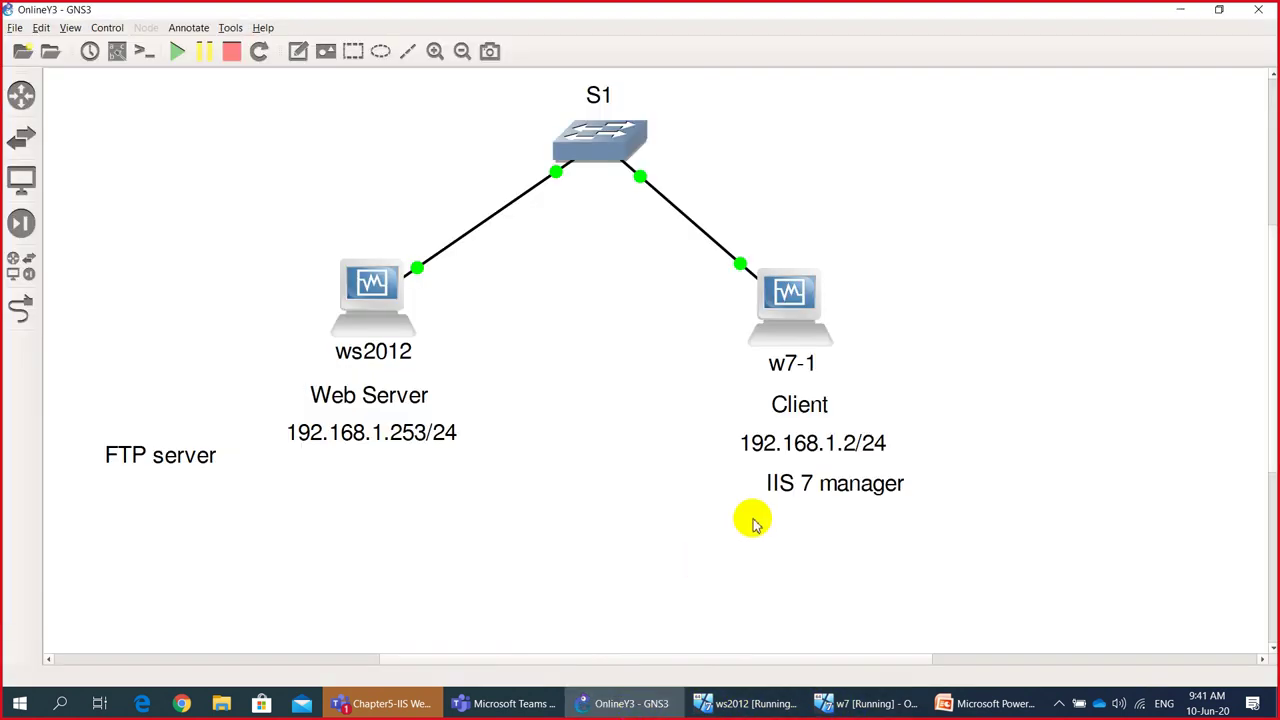
left_click_drag(848, 487, 828, 490)
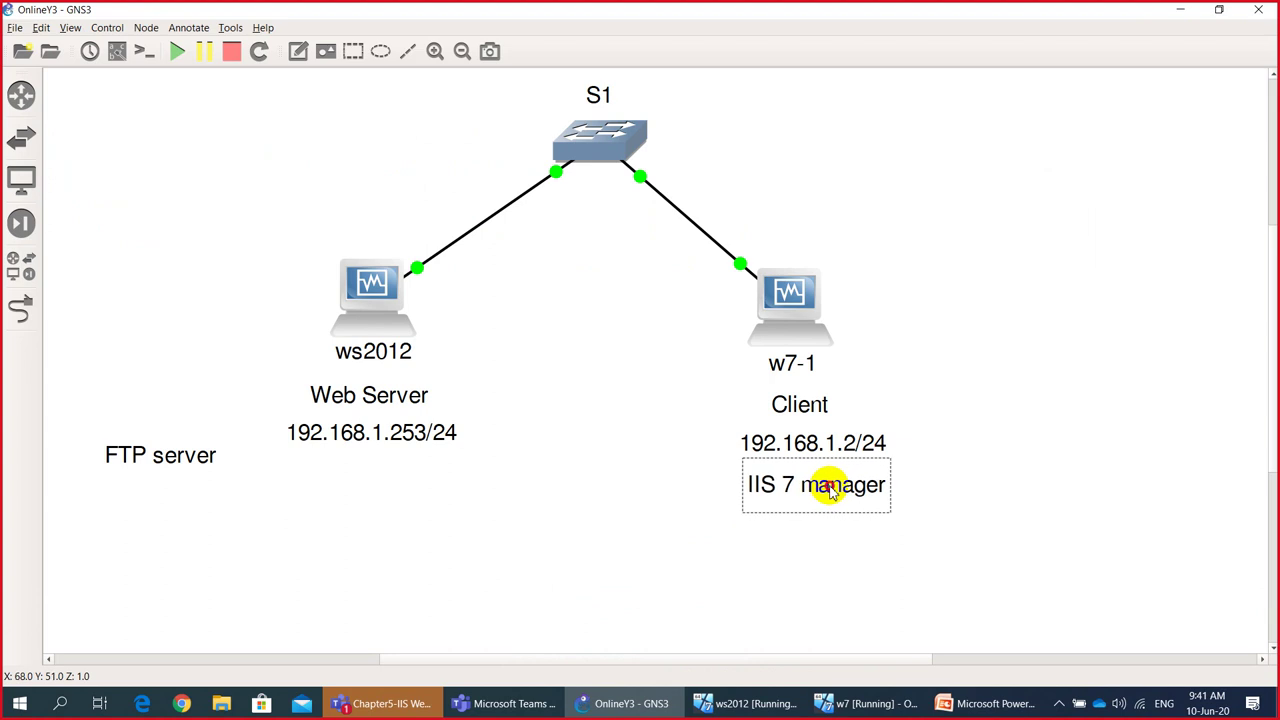
left_click(731, 545)
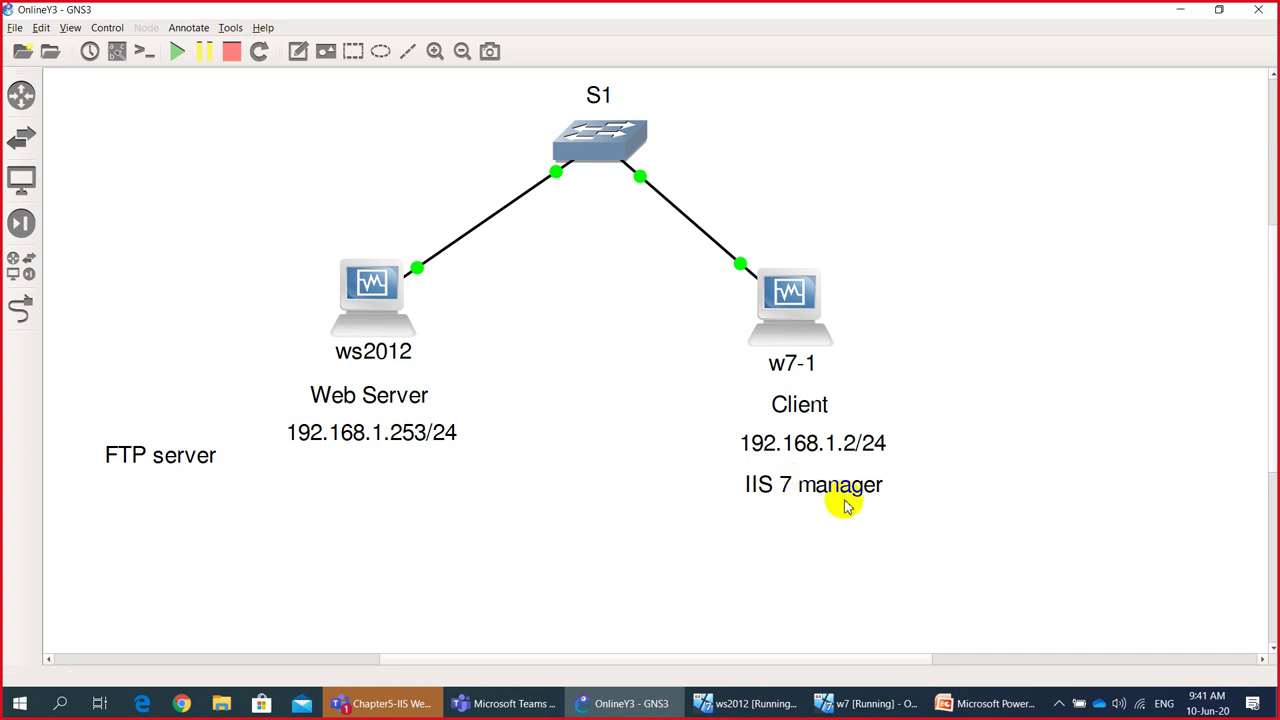
Step: Switch to the w7 virtual machine, dismiss the Windows update notification and open Windows PowerShell
left_click(872, 705)
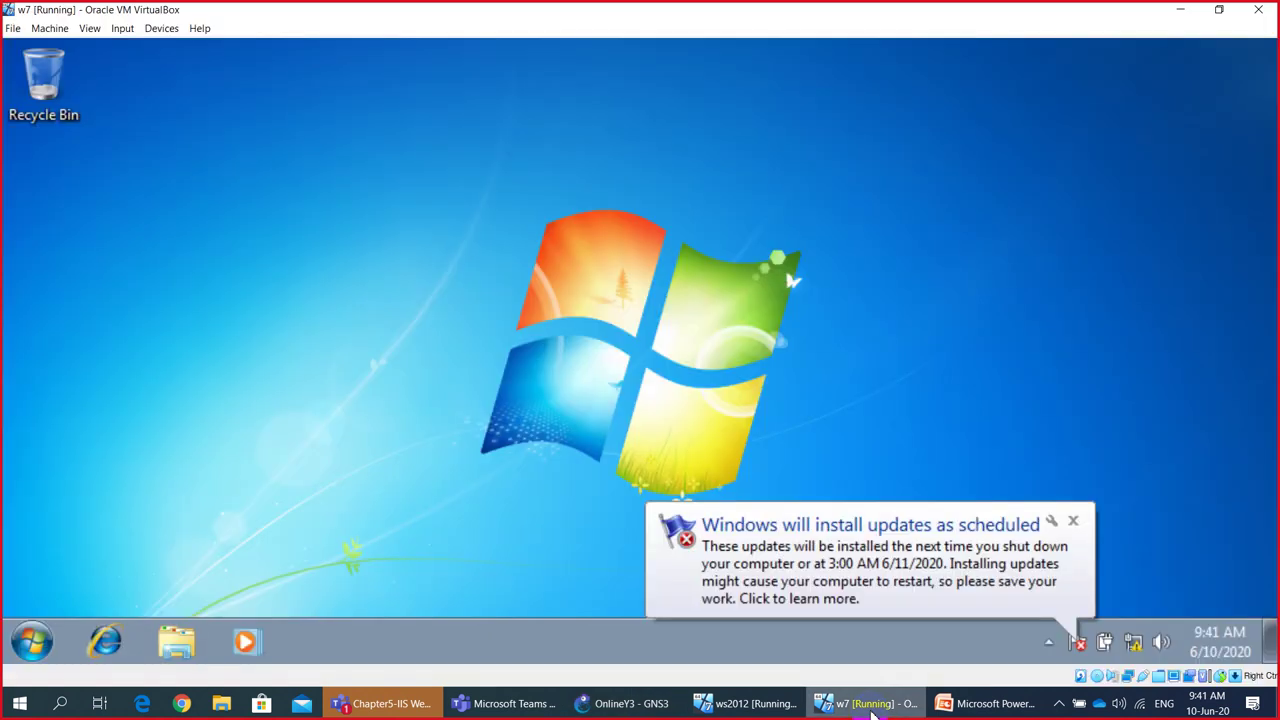
left_click(1074, 520)
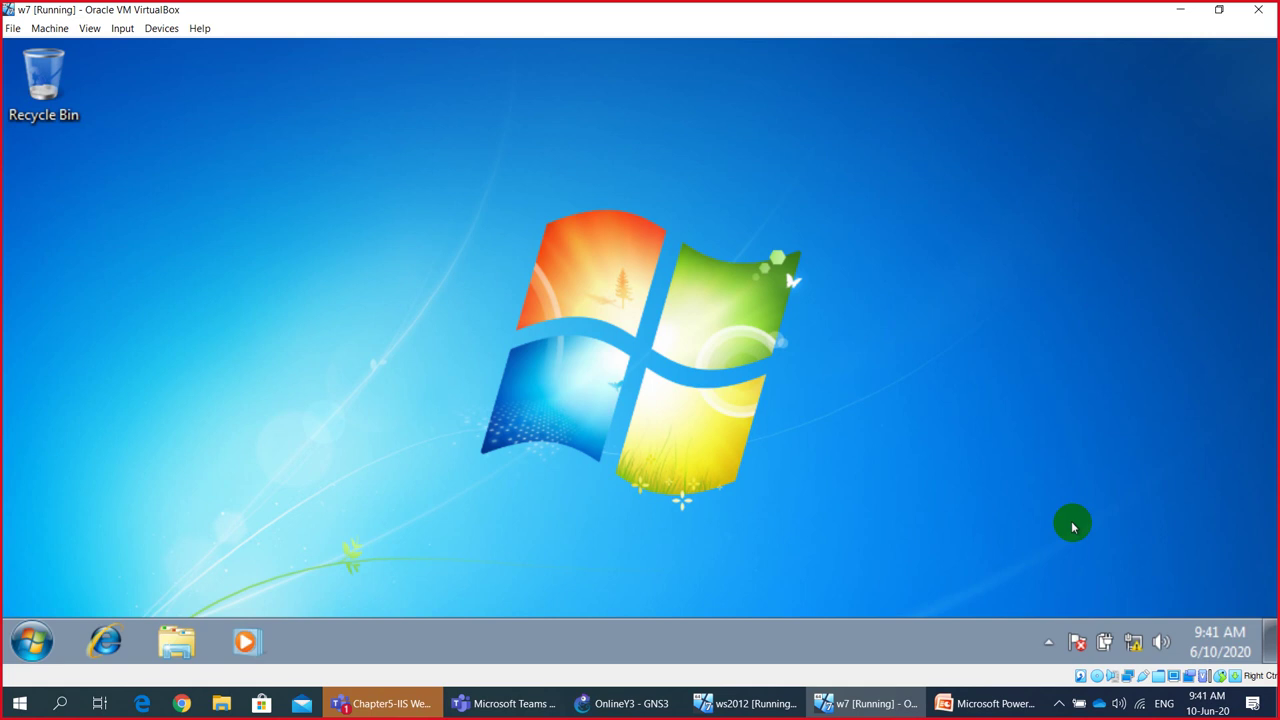
left_click(40, 645)
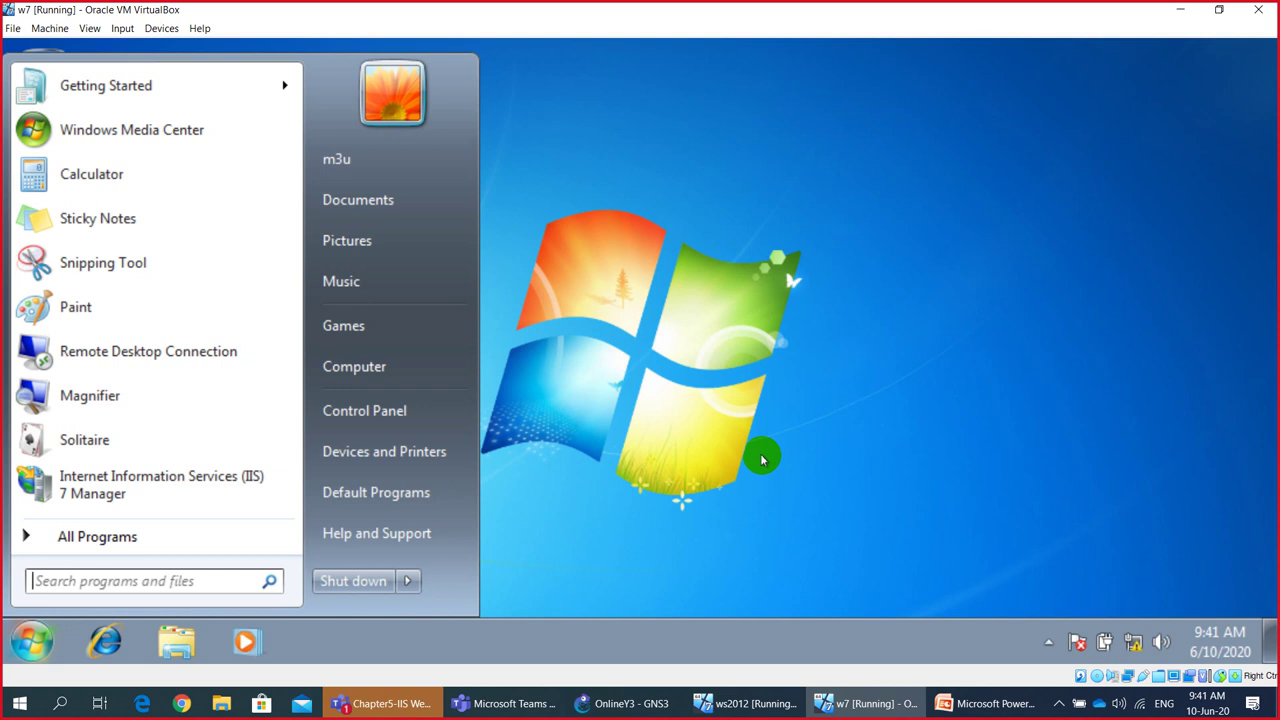
type("pow")
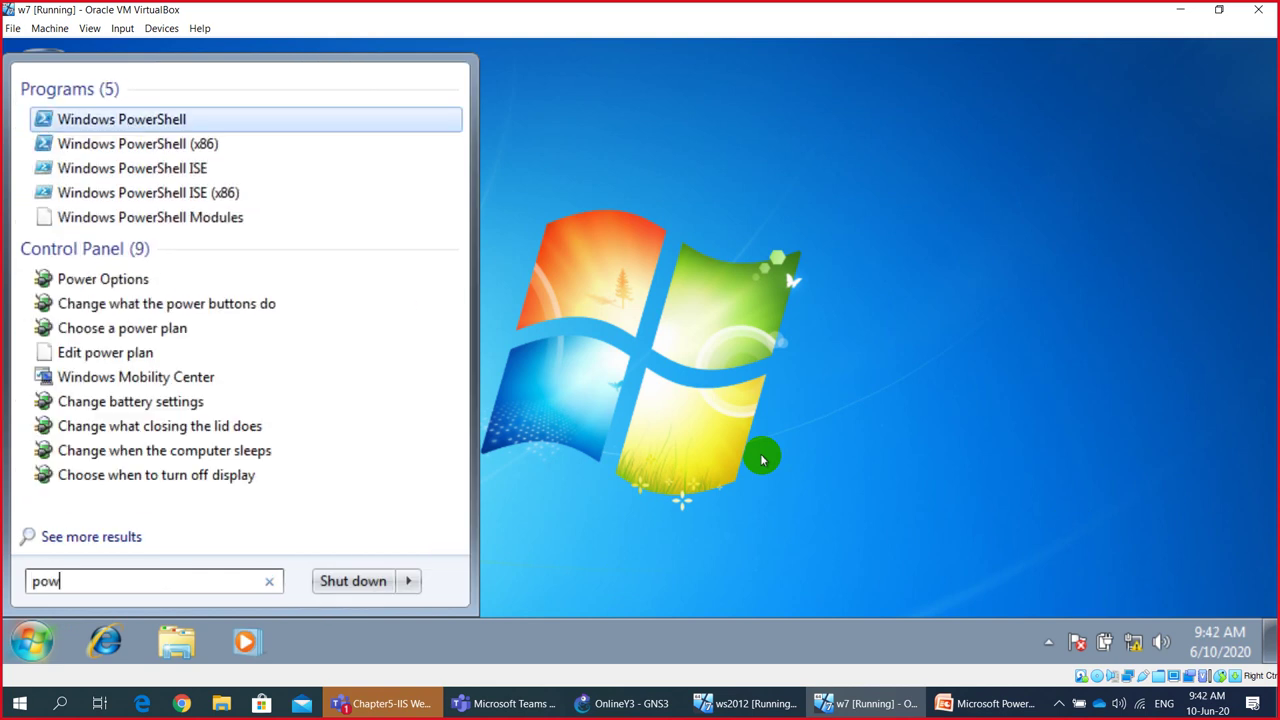
left_click(117, 119)
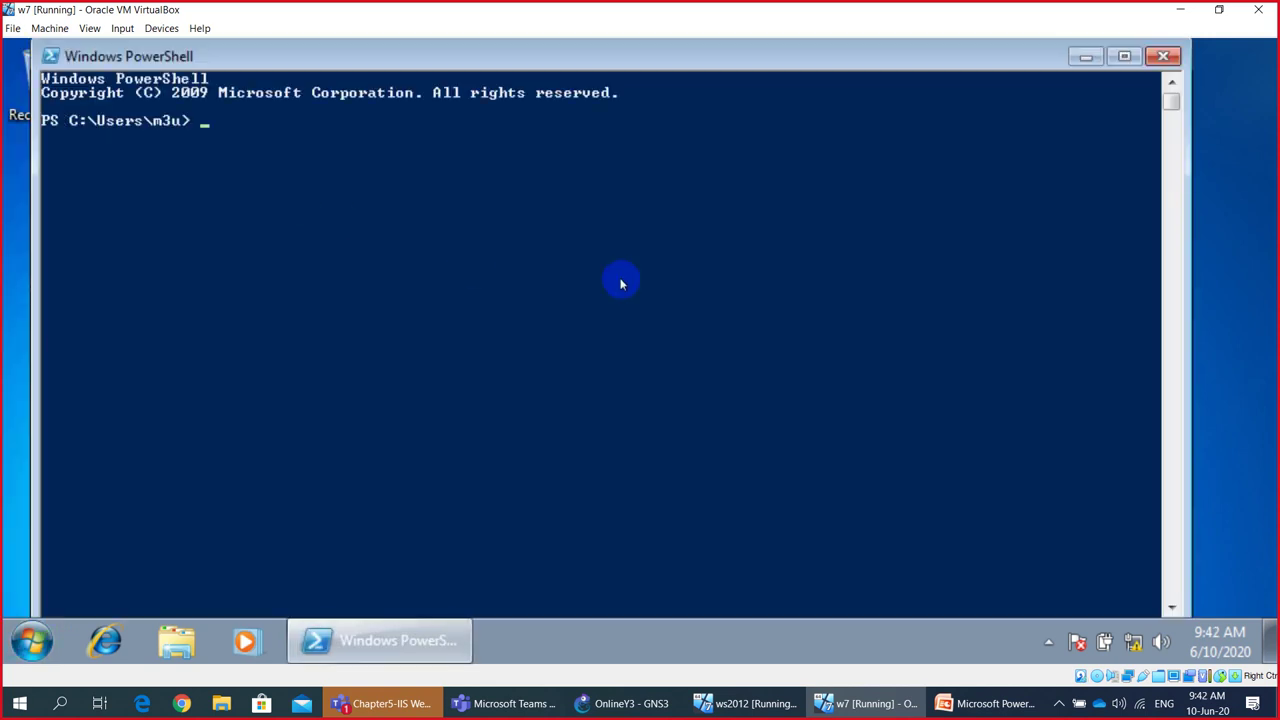
Step: Ping the web server at 192.168.1.253, checking its address in the GNS3 topology, and close PowerShell
type("ping 192.168.1.253")
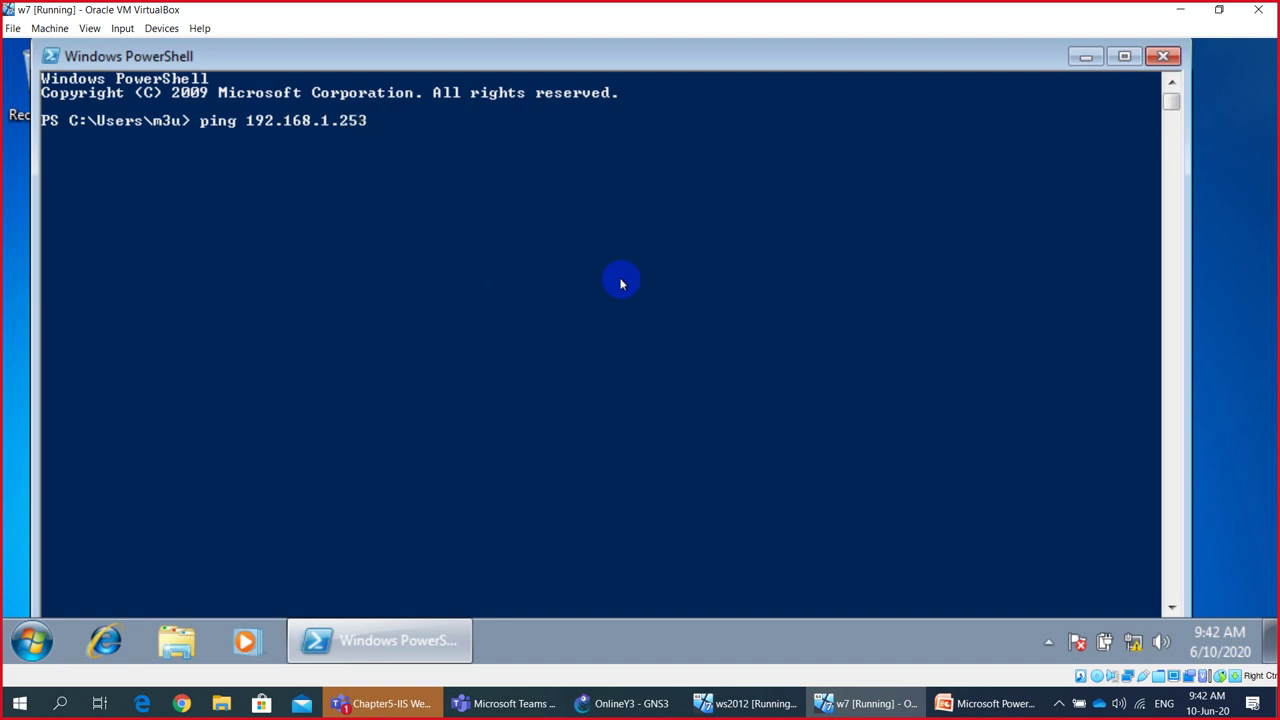
left_click(620, 703)
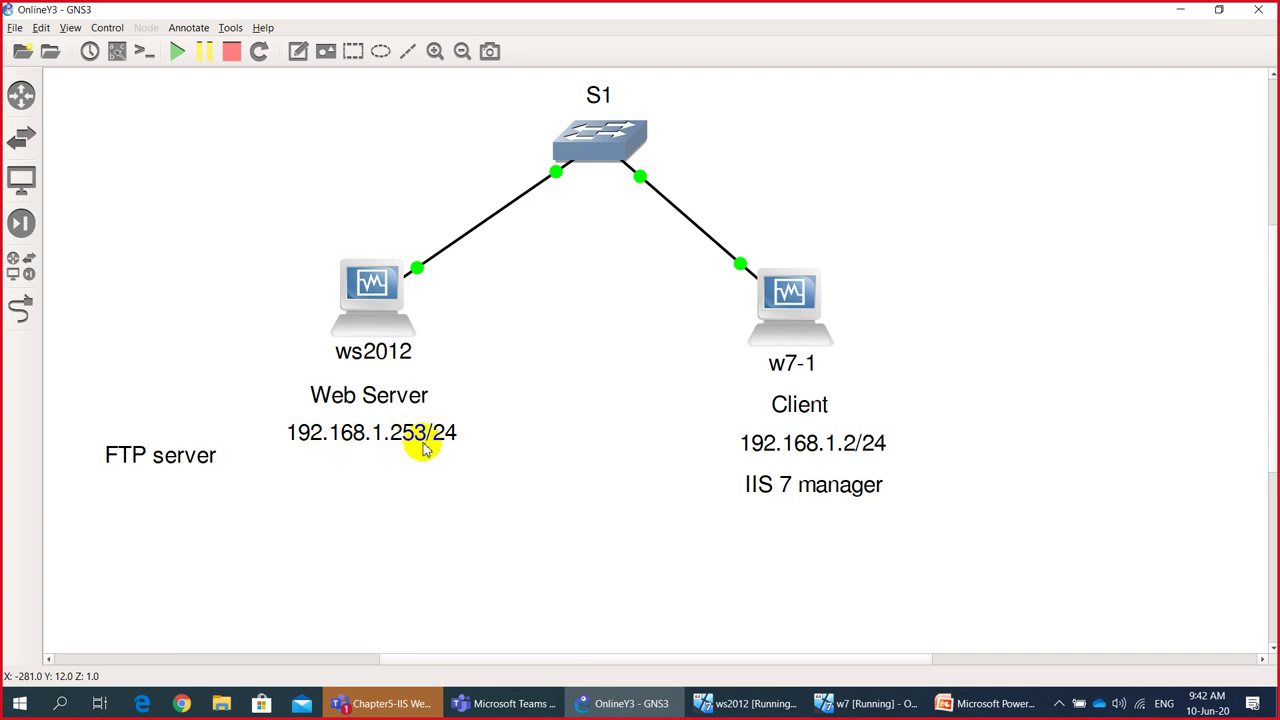
left_click(848, 700)
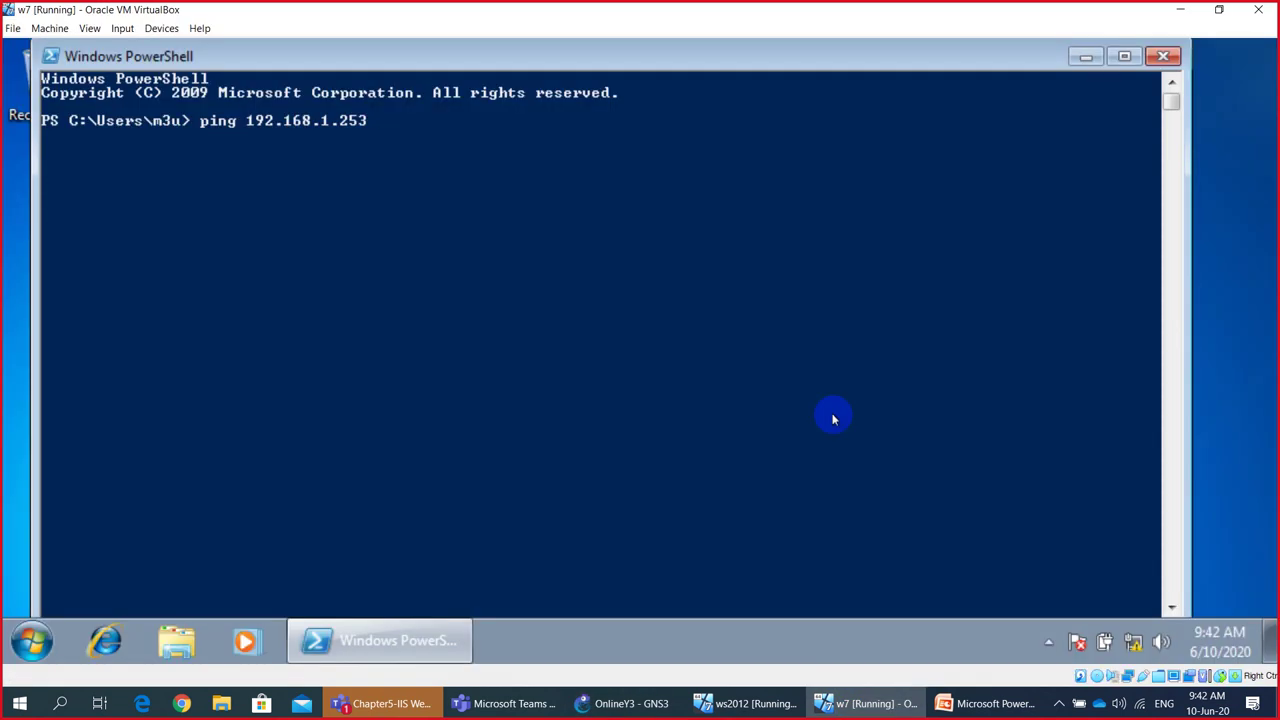
key("Return")
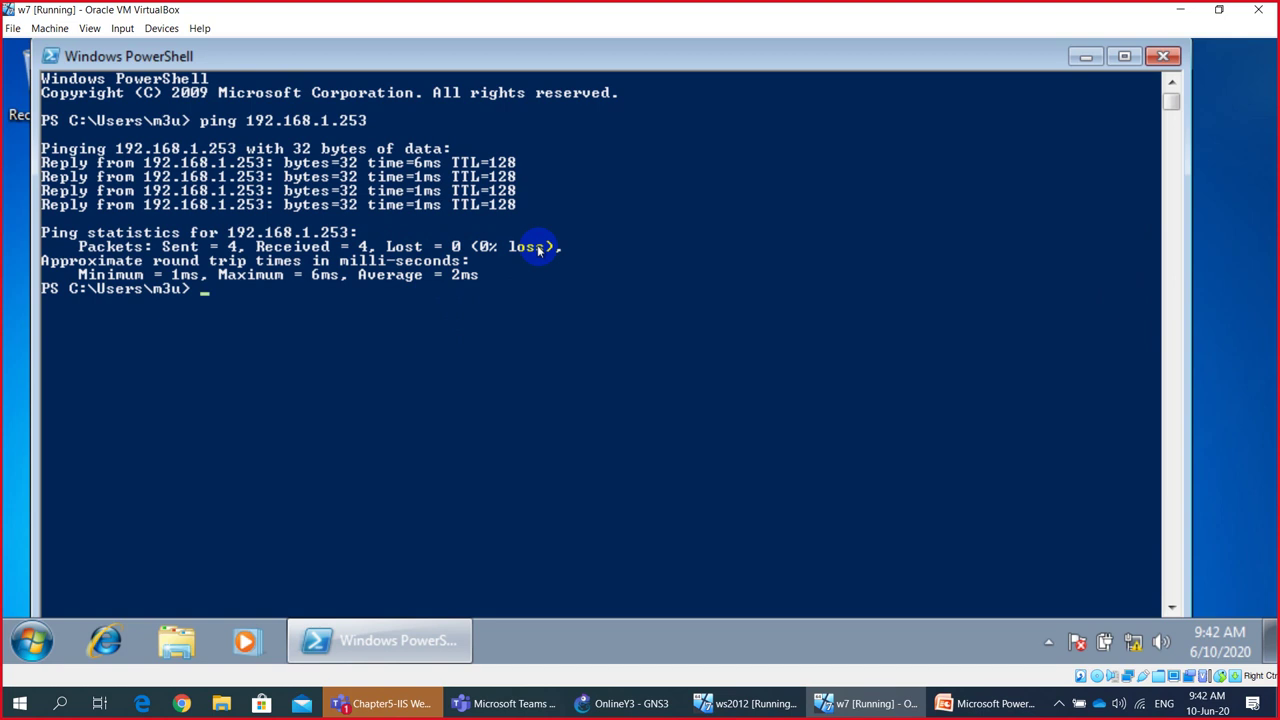
left_click(1162, 56)
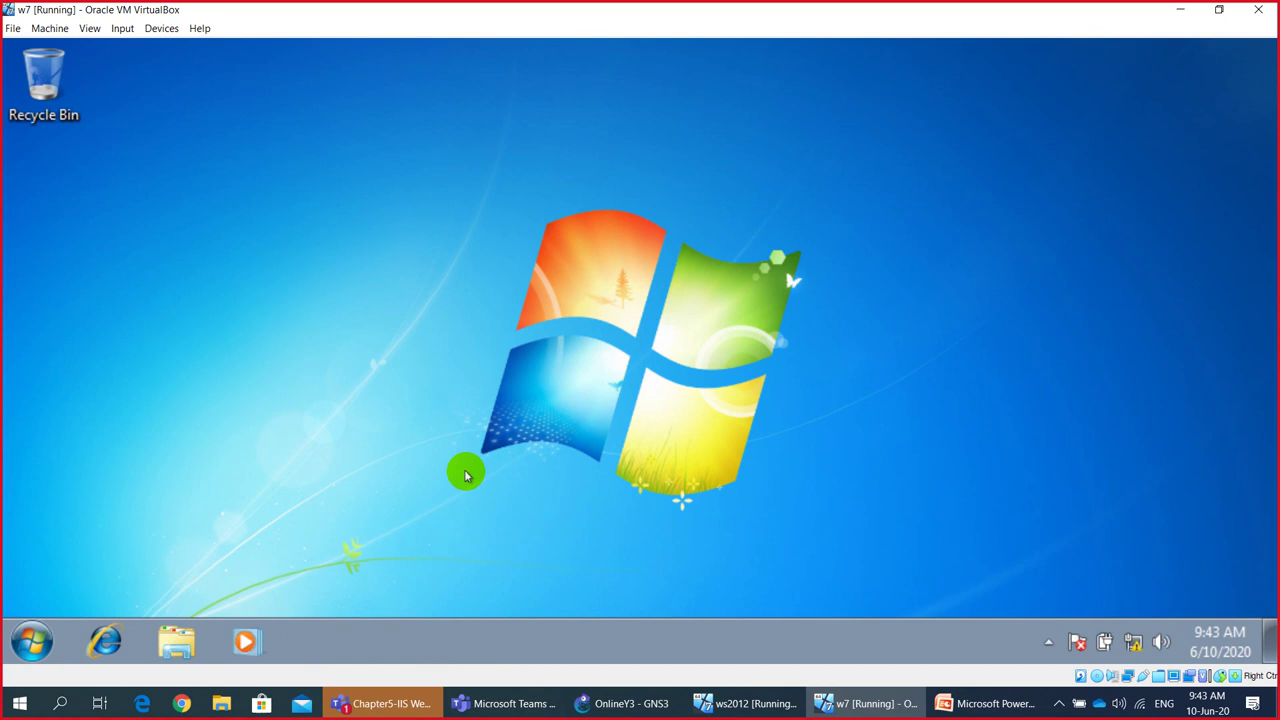
Step: Open Internet Information Services (IIS) 7 Manager and remove the saved E4WebSite connection
left_click(45, 641)
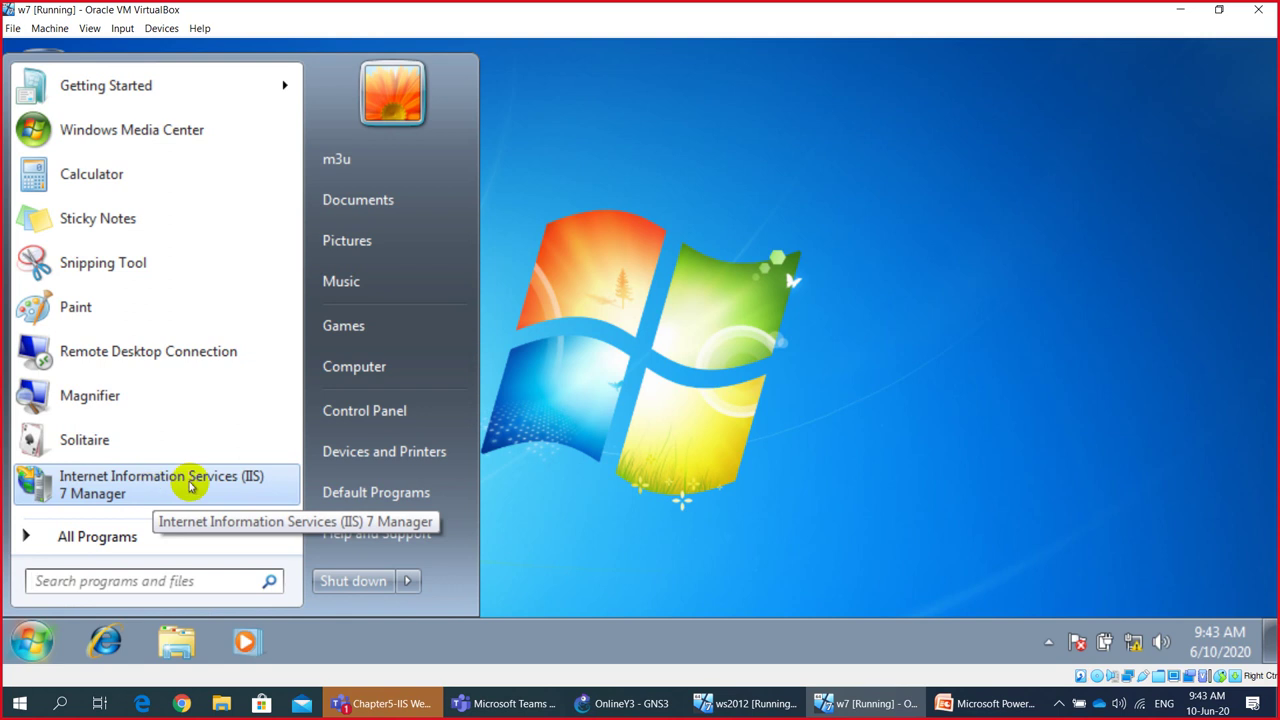
left_click(127, 490)
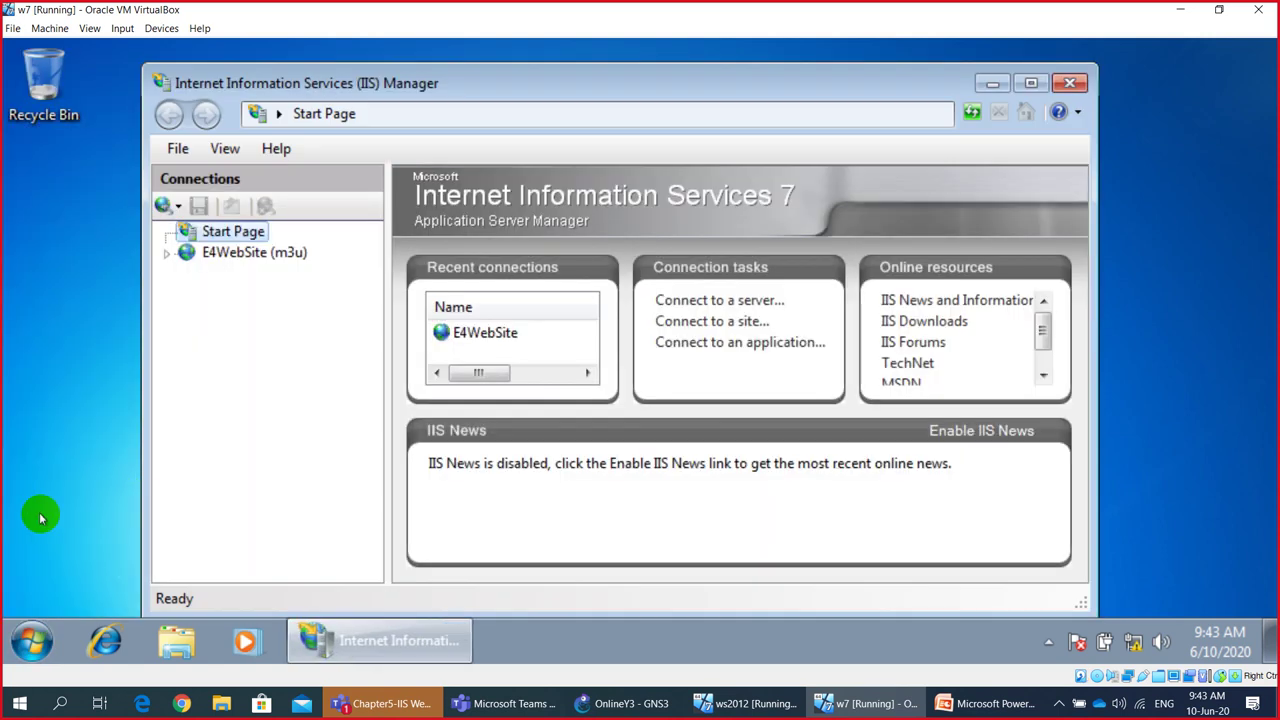
left_click(208, 256)
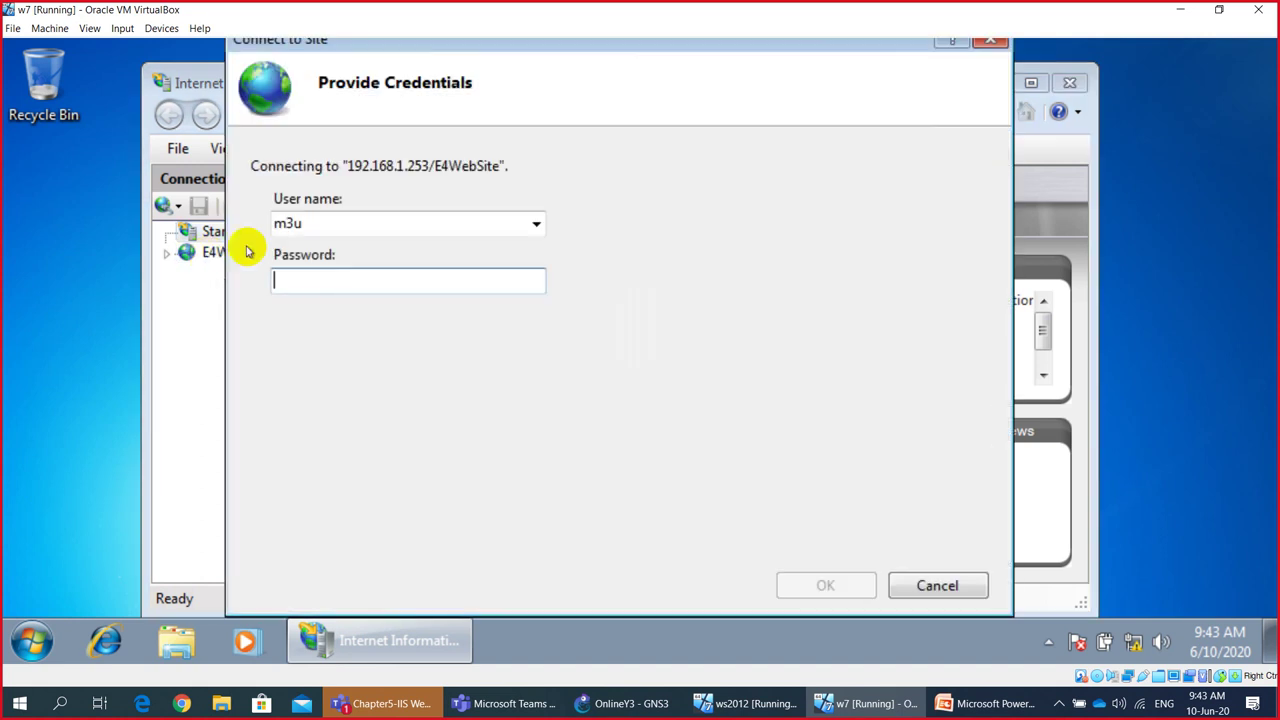
left_click(937, 585)
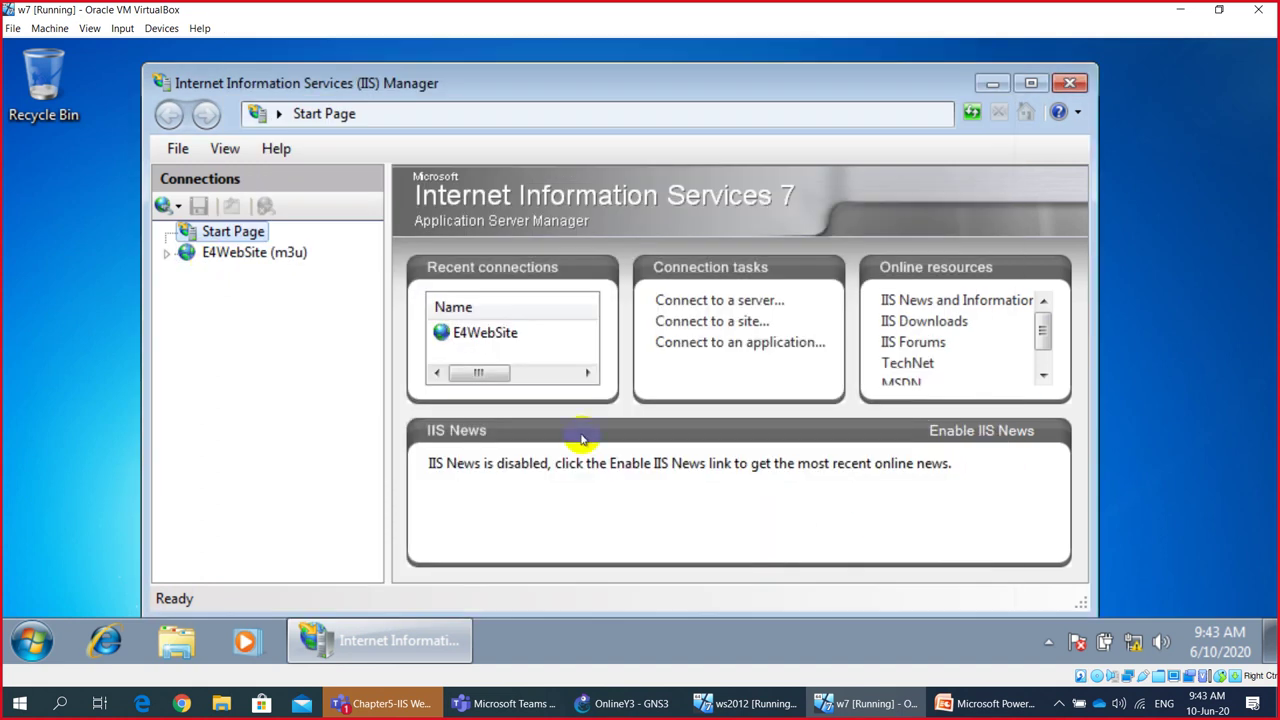
right_click(295, 256)
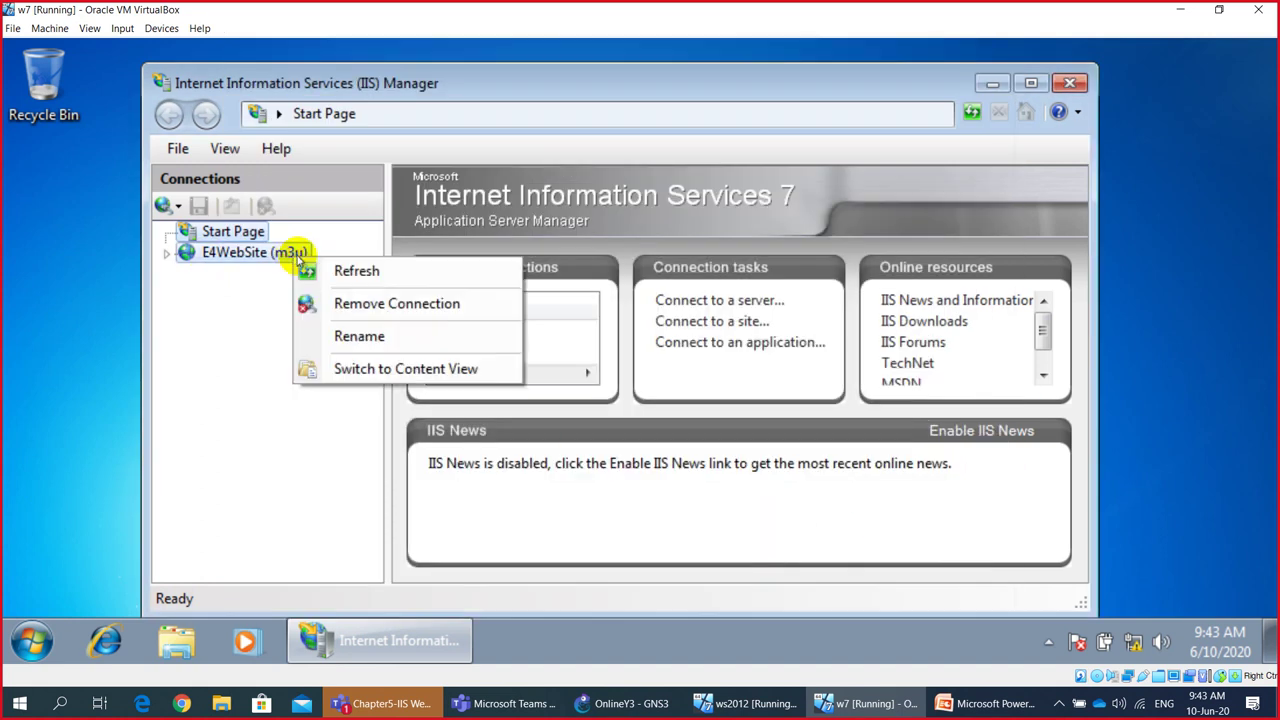
left_click(370, 302)
left_click(556, 417)
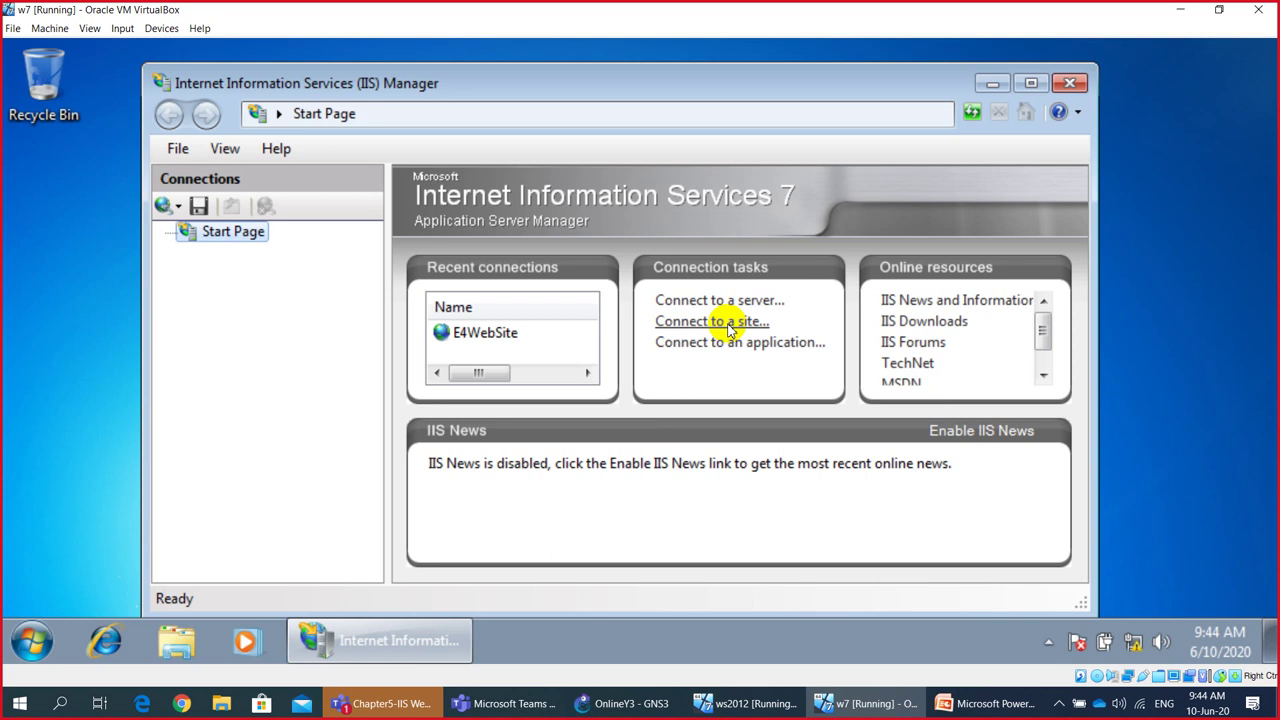
Step: Start a site connection to server 192.168.1.253 with site name M3WebSite, checking the site name on the ws2012 virtual machine
left_click(727, 322)
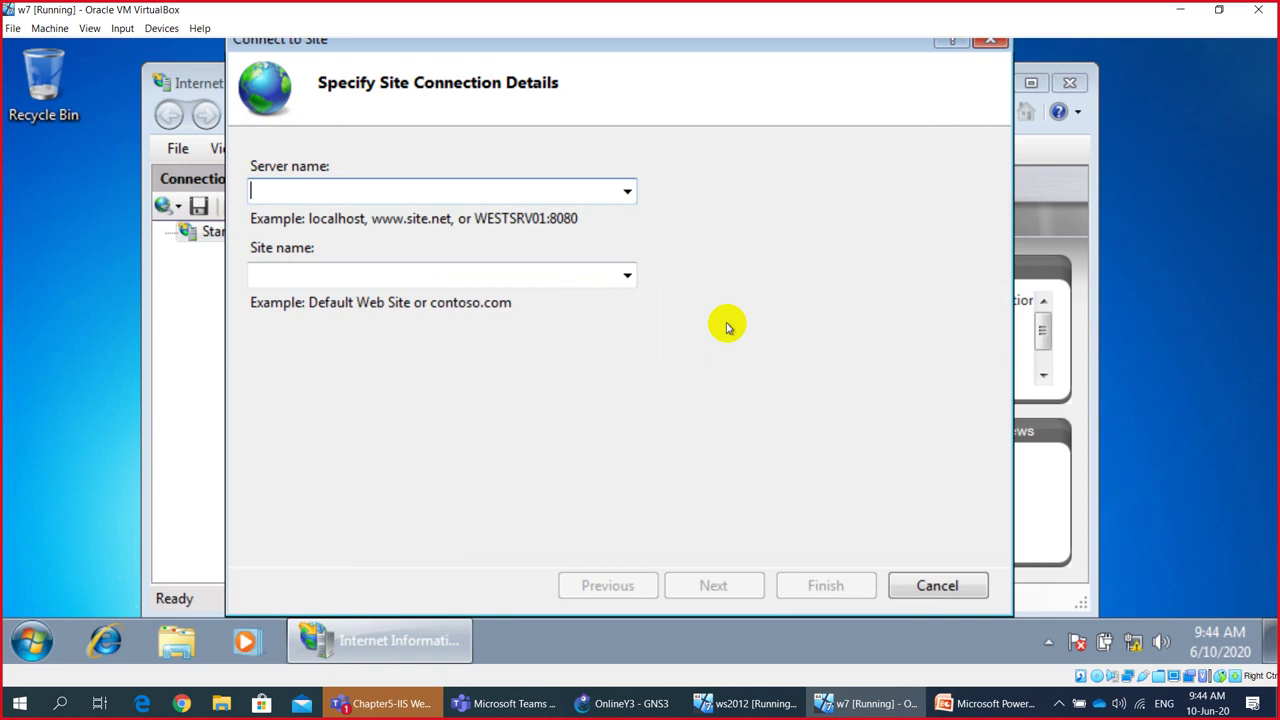
left_click(287, 187)
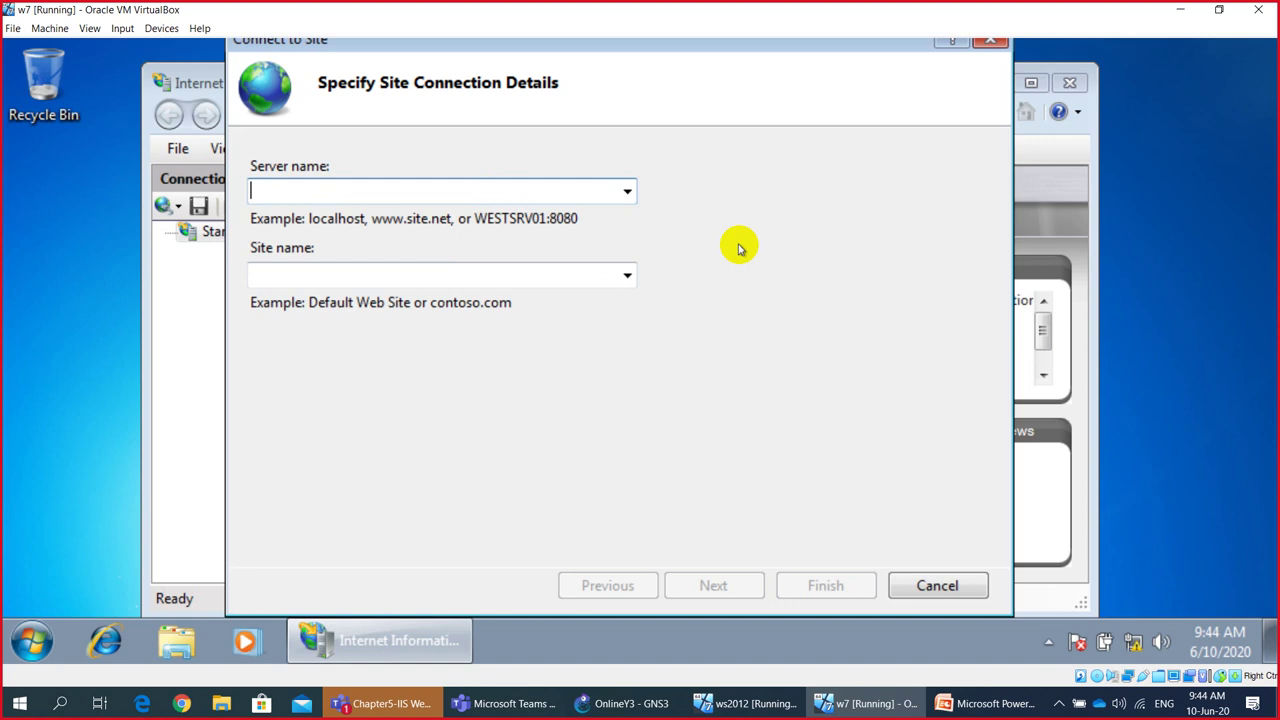
left_click(624, 192)
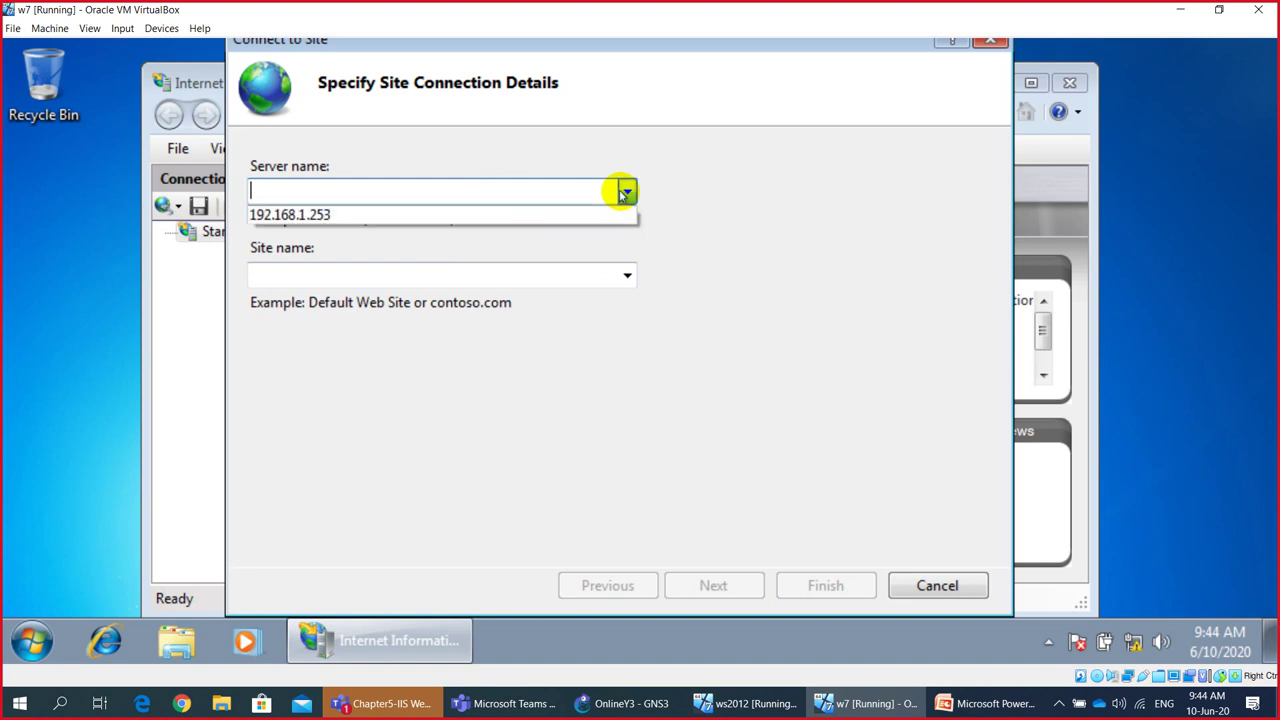
left_click(320, 220)
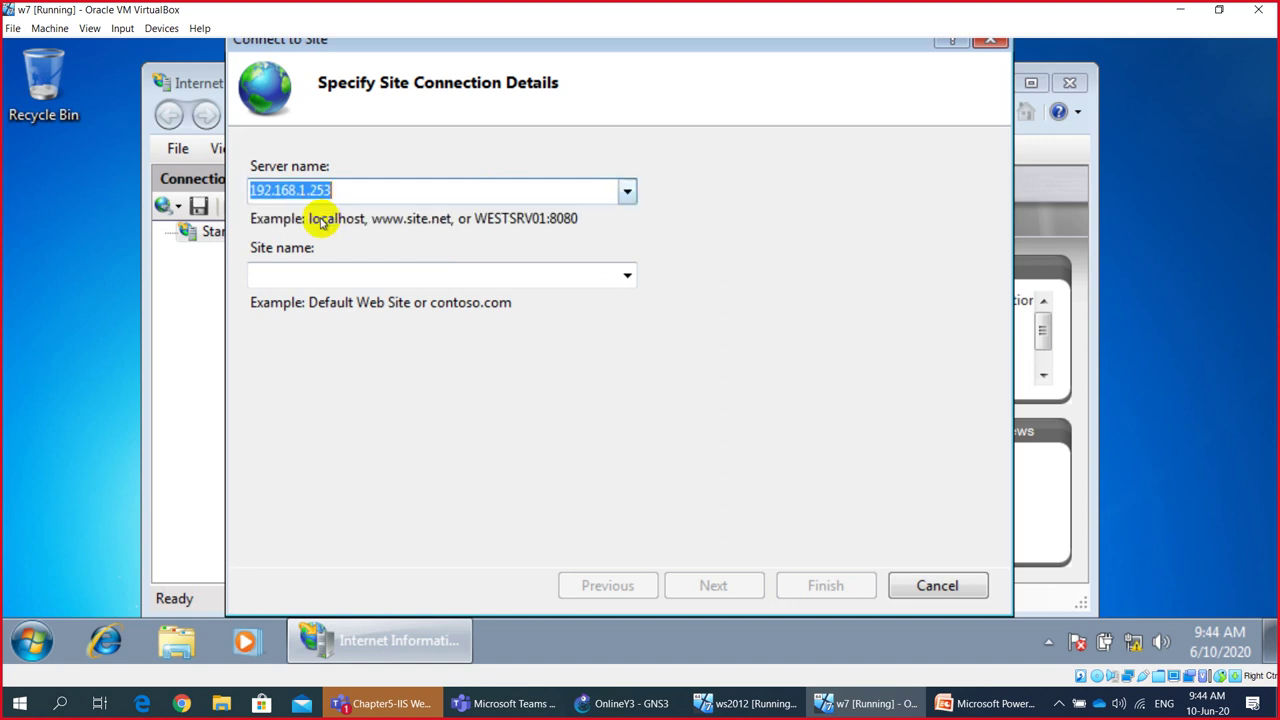
left_click(322, 272)
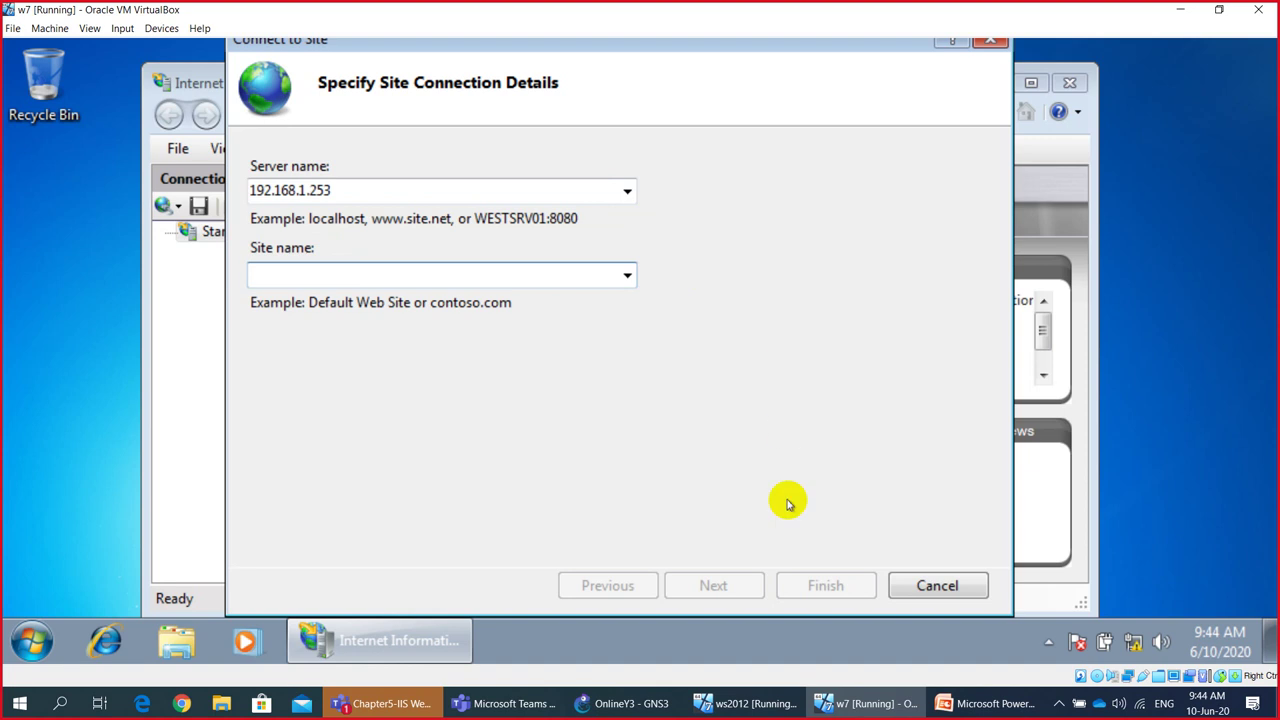
left_click(772, 700)
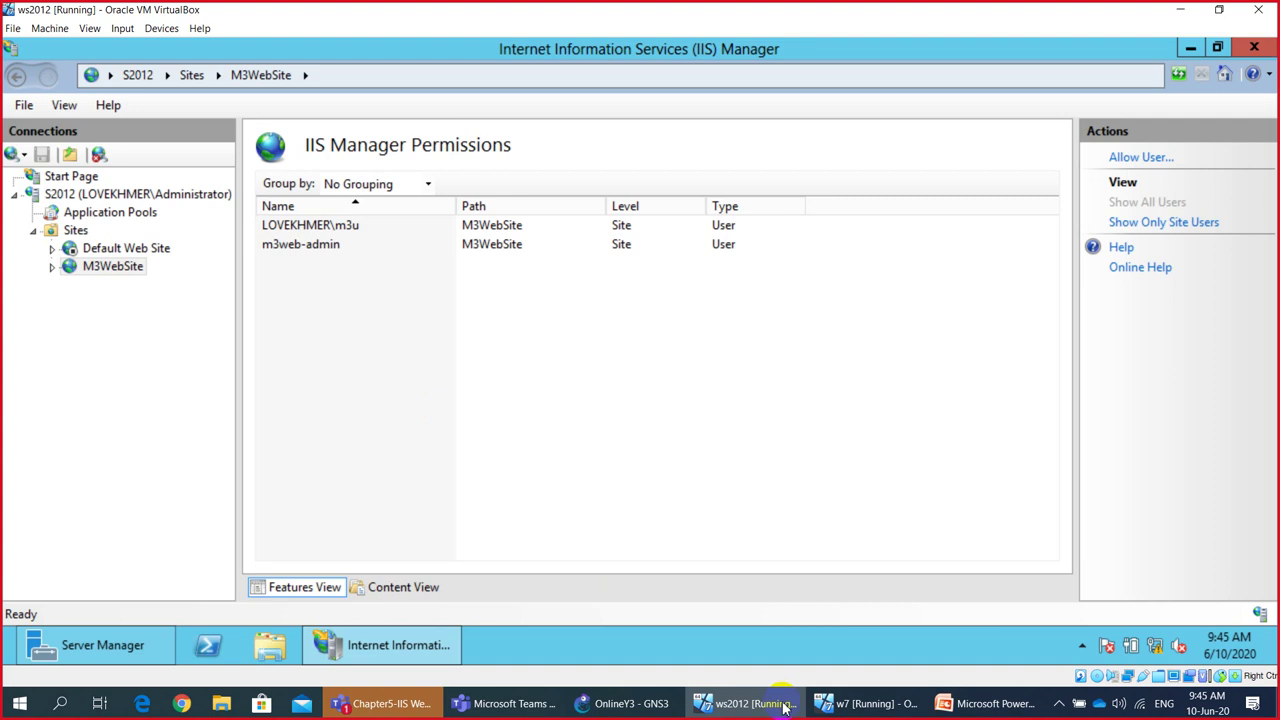
left_click(858, 704)
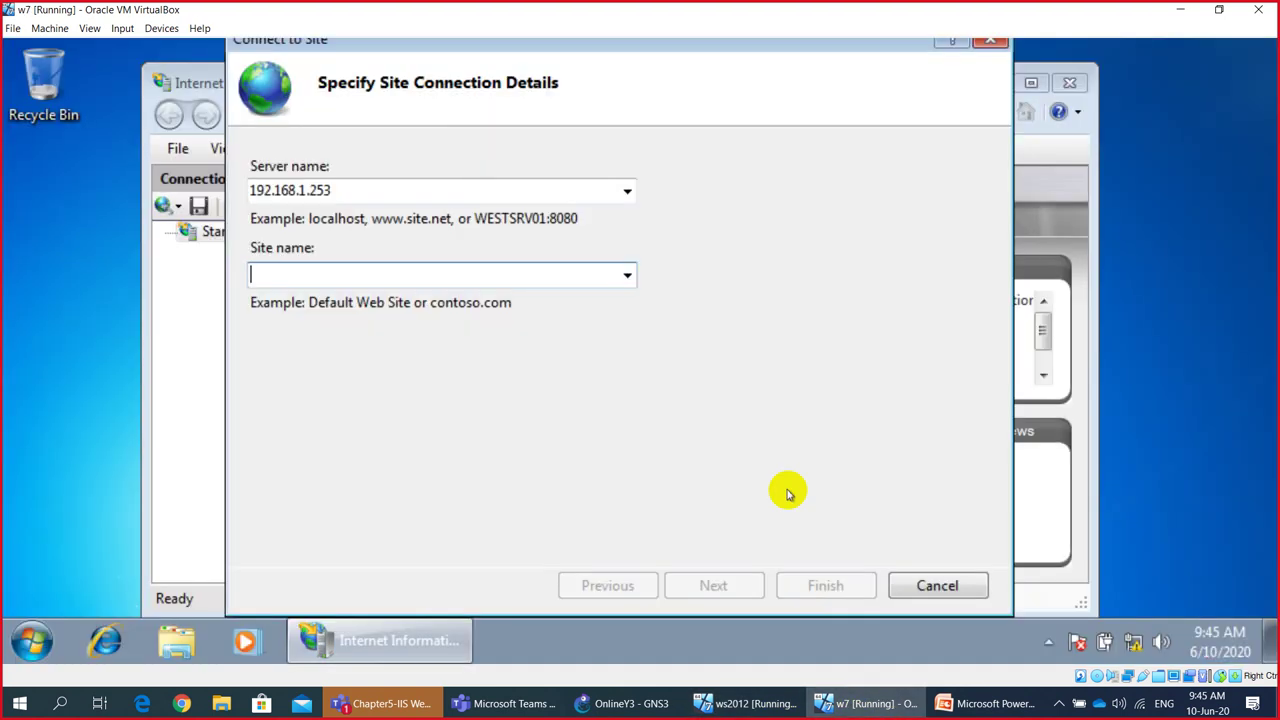
type("M3")
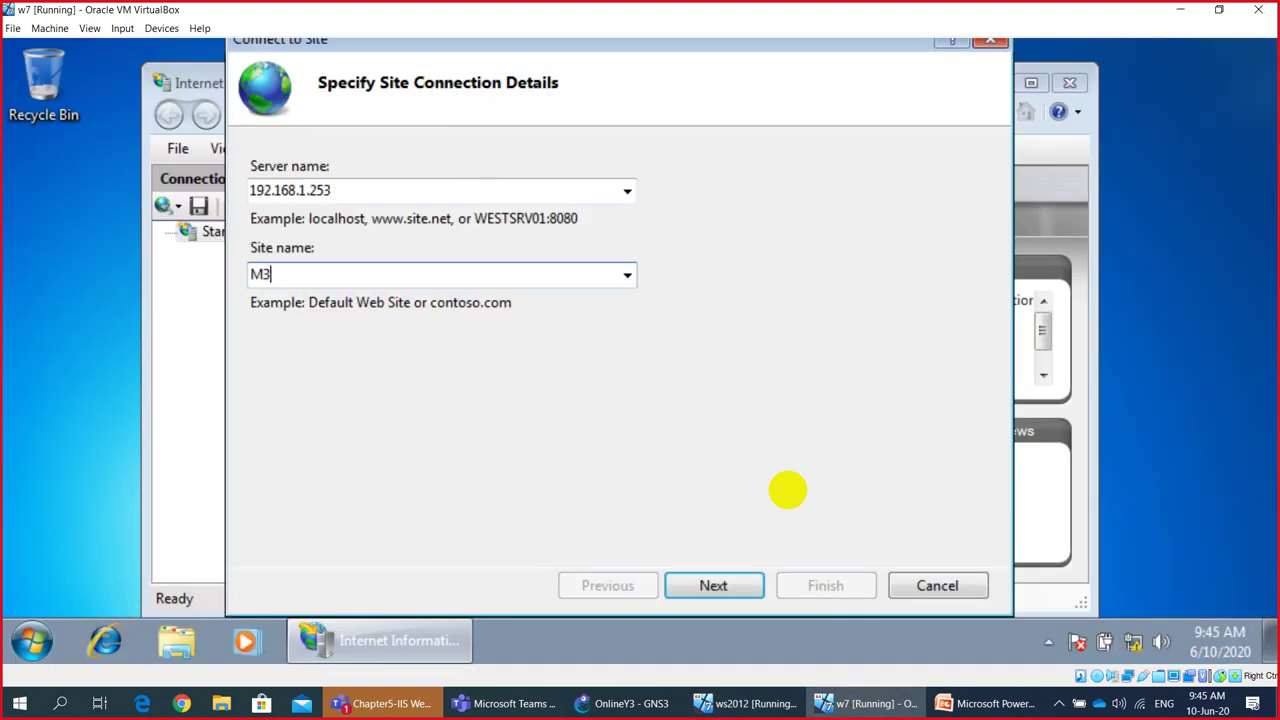
type("WebSite")
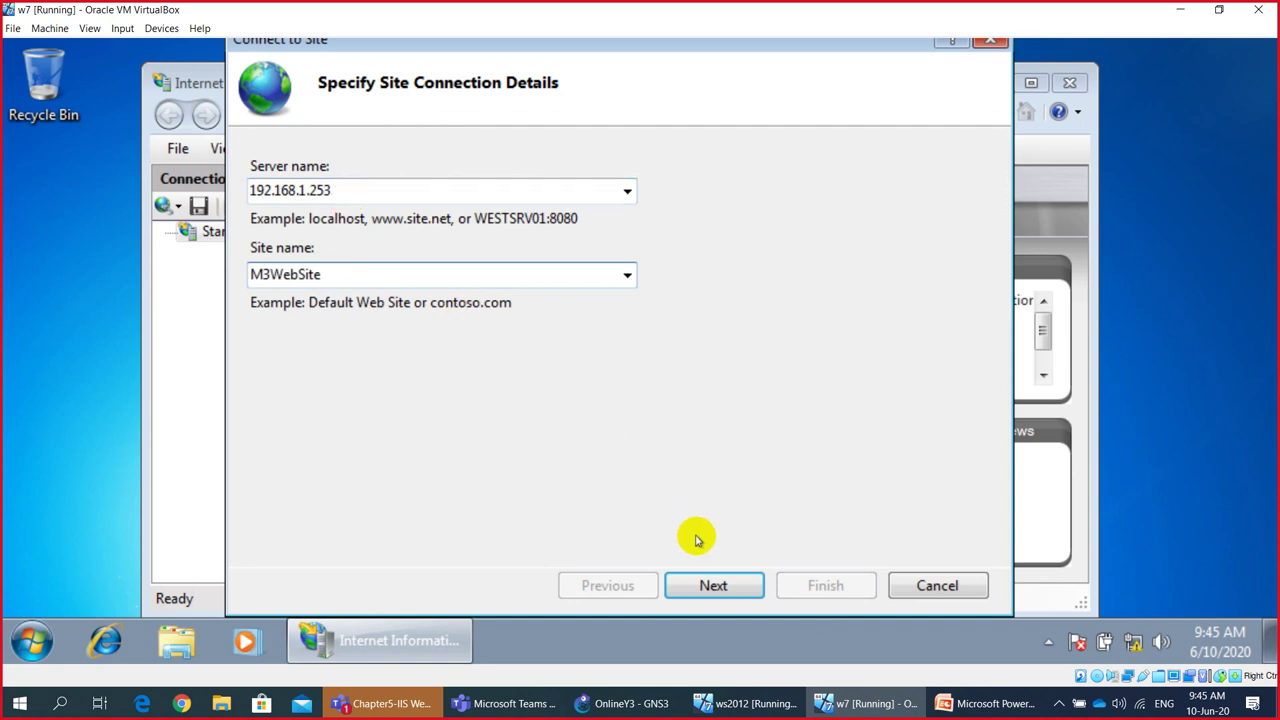
left_click(708, 584)
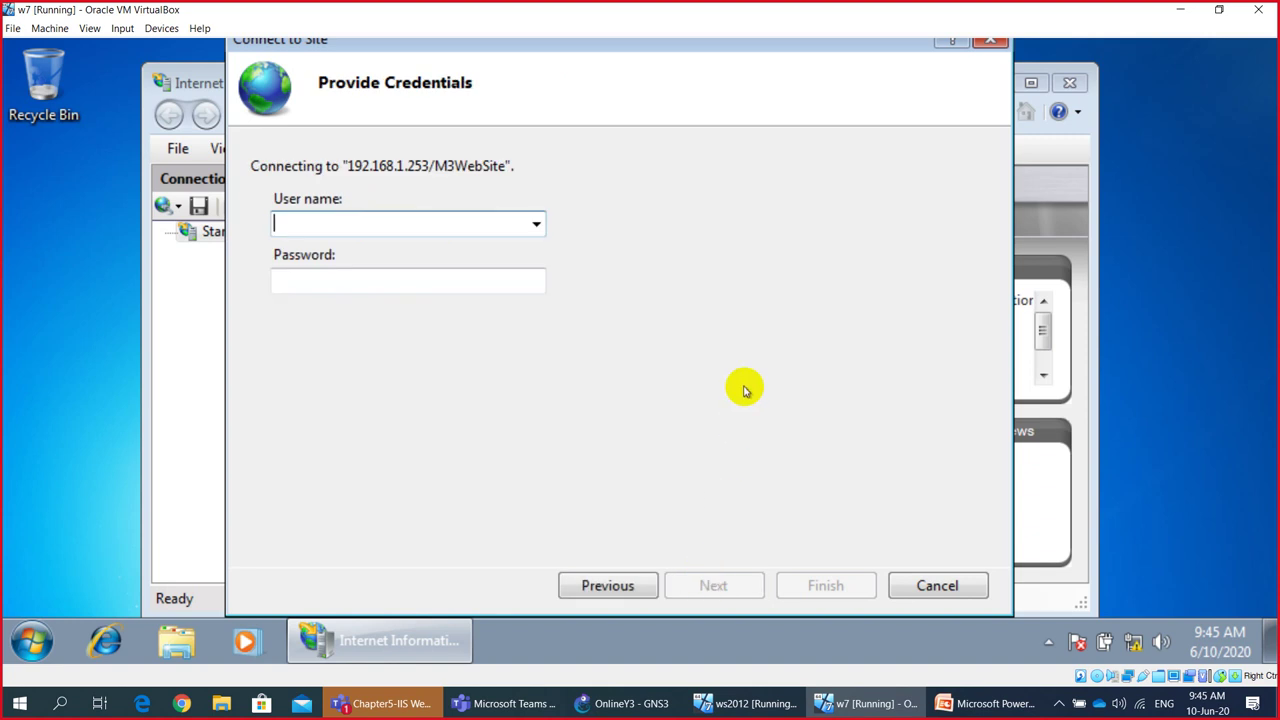
Step: Switch to the ws2012 virtual machine, review the users allowed in M3WebSite's IIS Manager Permissions, and return to the w7 virtual machine
left_click_drag(819, 50, 821, 97)
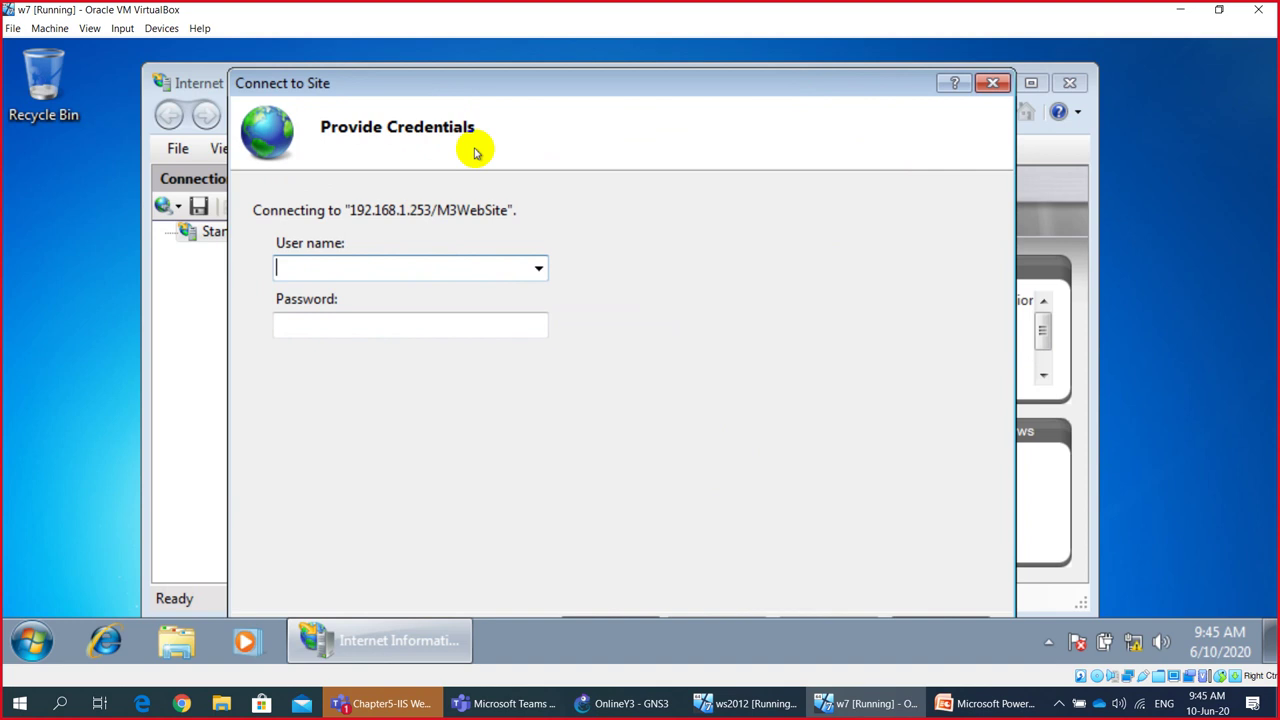
left_click_drag(501, 88, 504, 65)
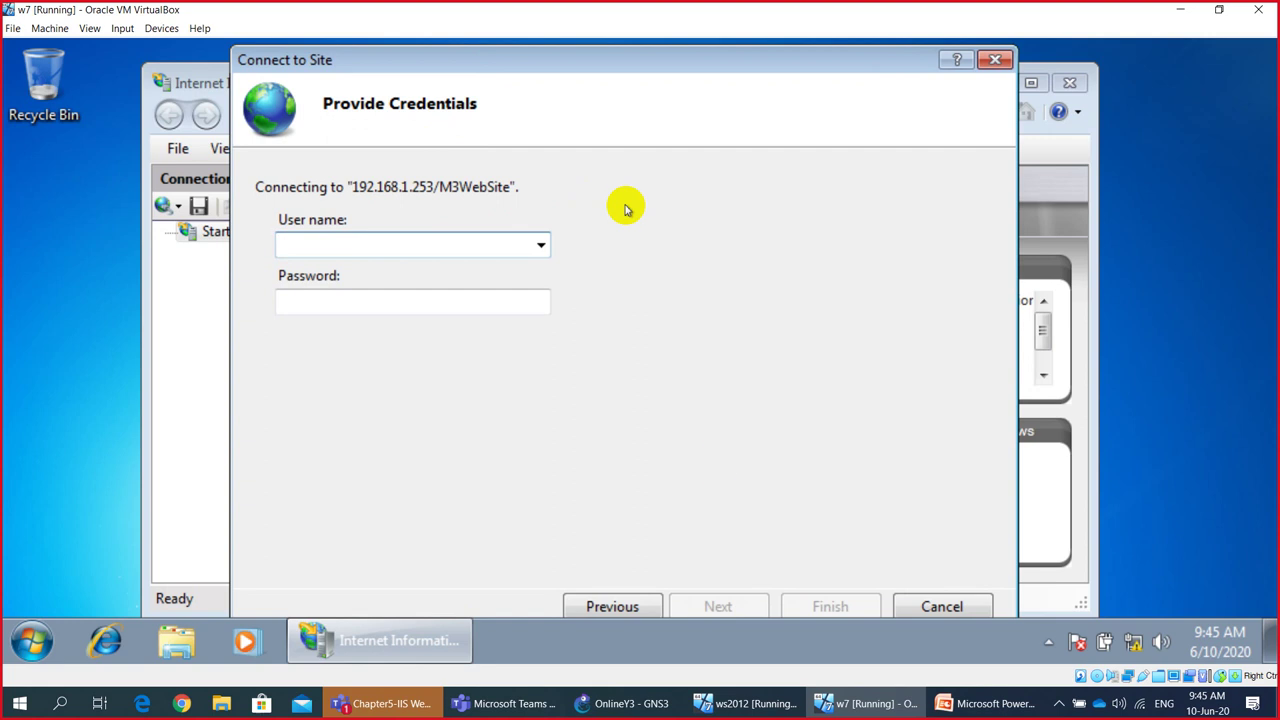
left_click(750, 703)
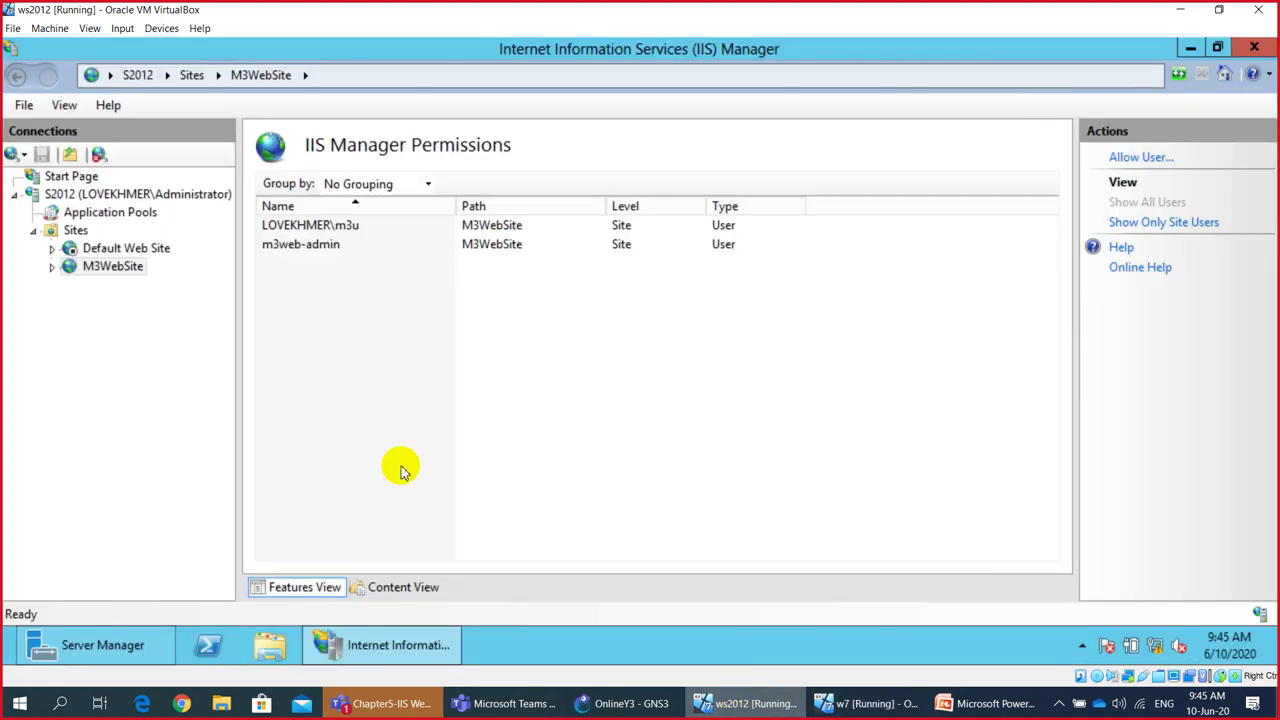
left_click(115, 266)
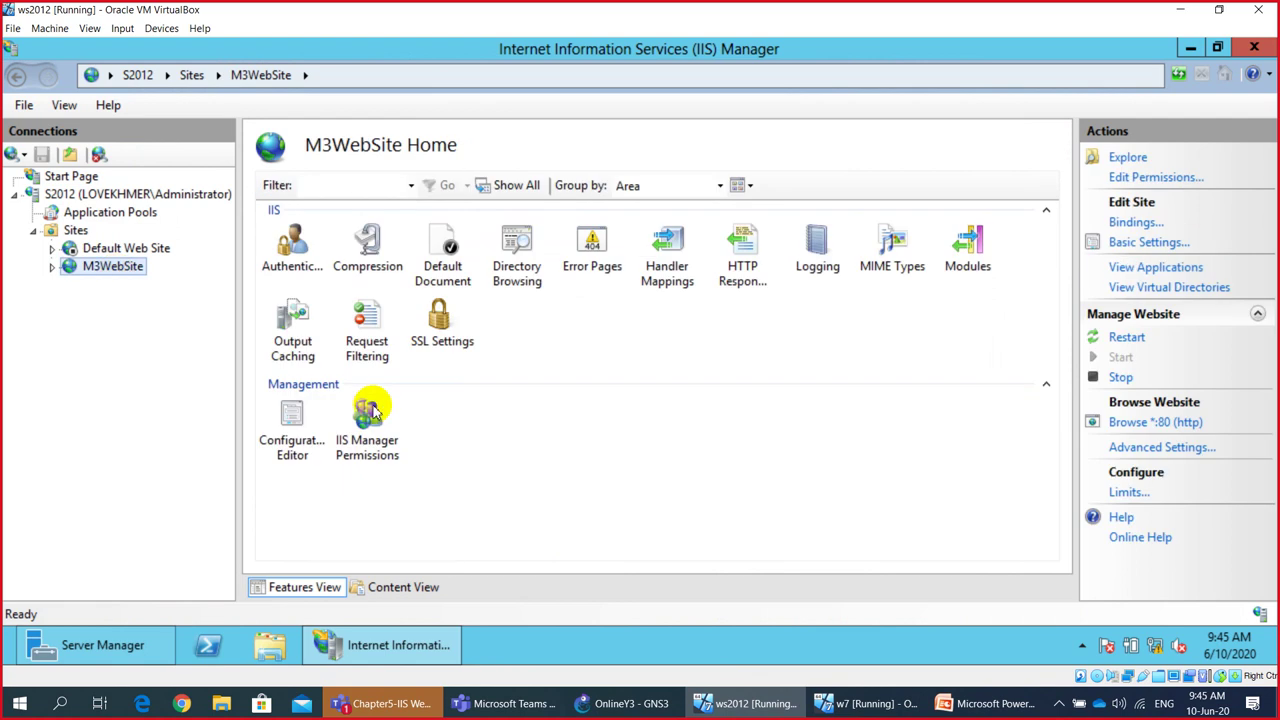
double_click(370, 410)
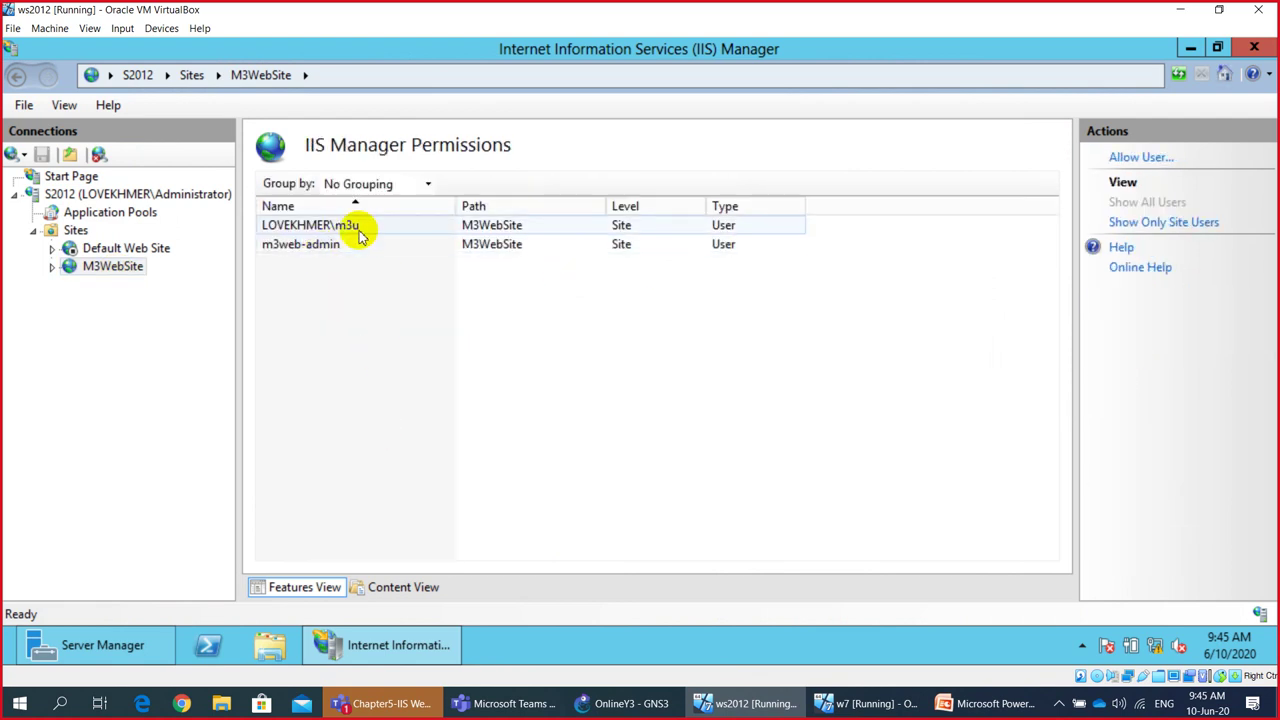
left_click(320, 250)
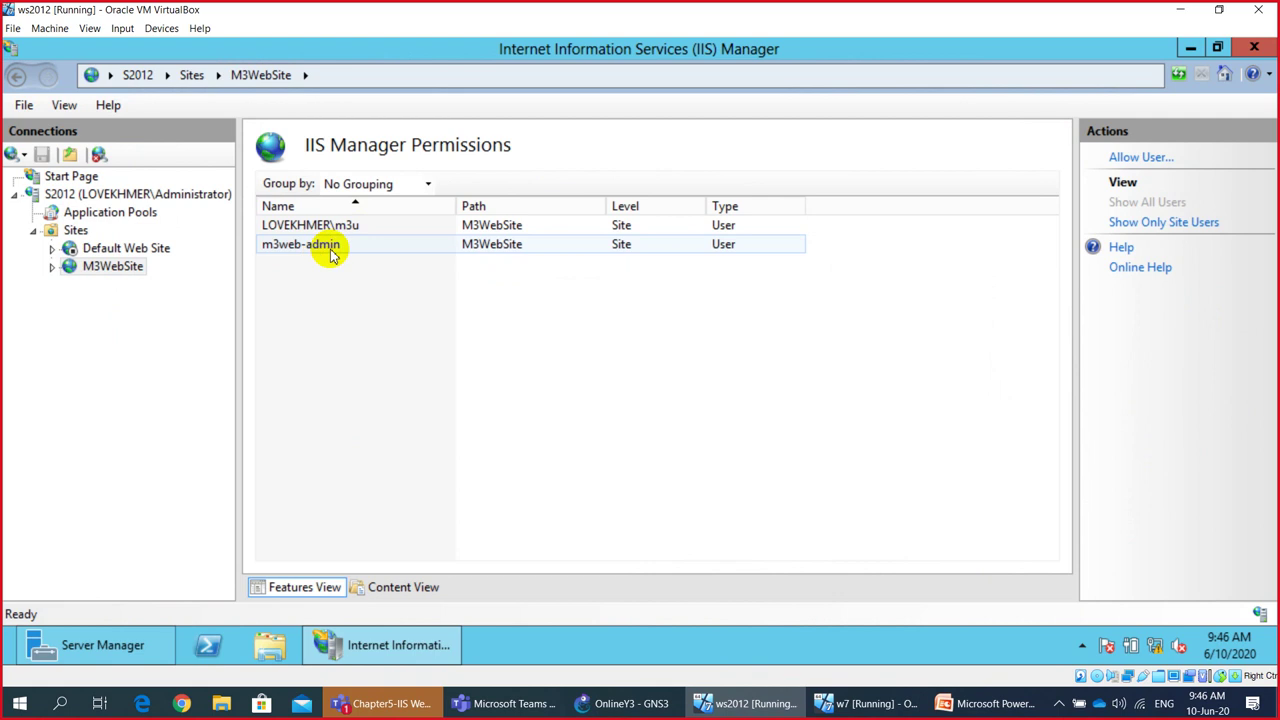
left_click(352, 230)
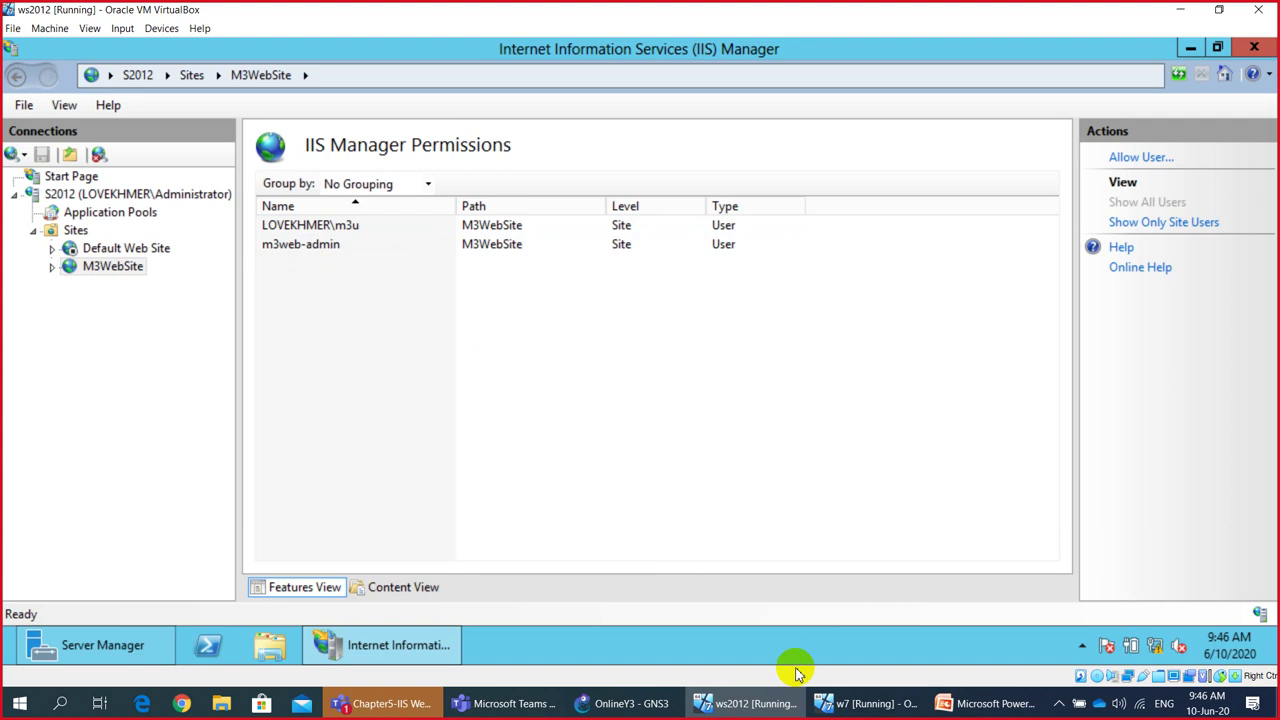
left_click(848, 705)
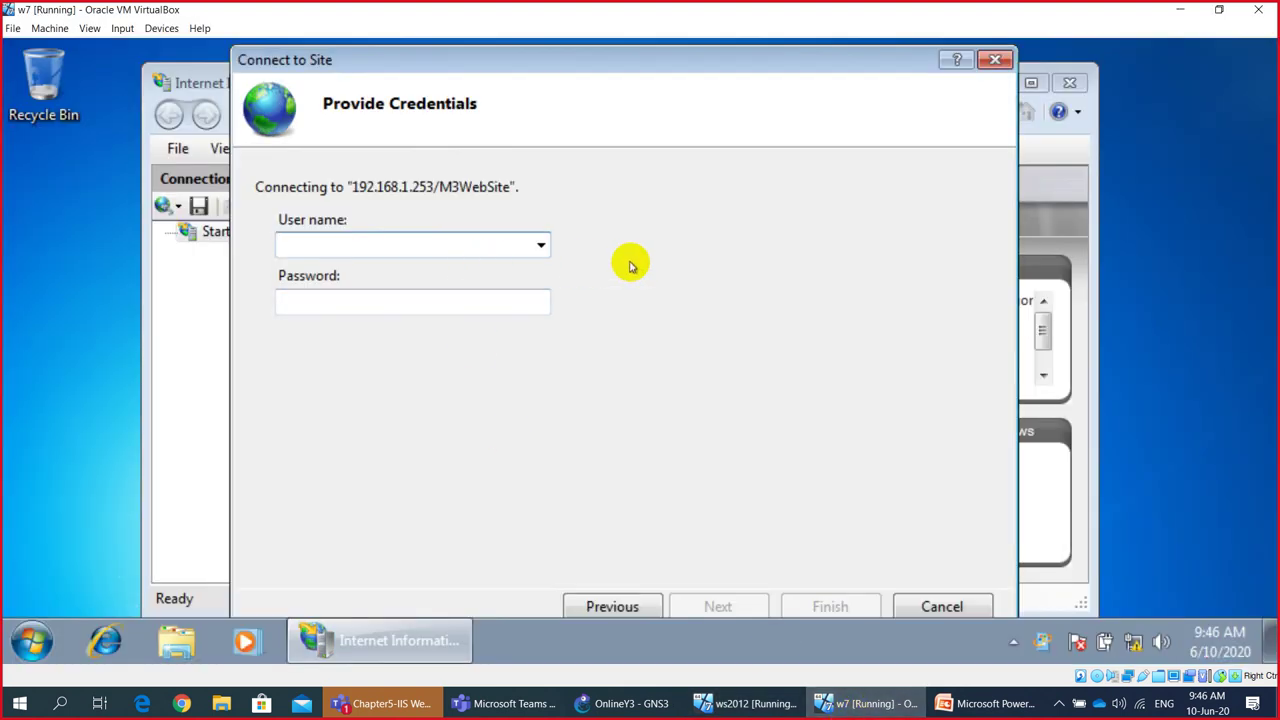
Step: Provide the user name m3web-admin and its password, accept the server certificate alert, and finish the connection named M3WebSite
type("m3")
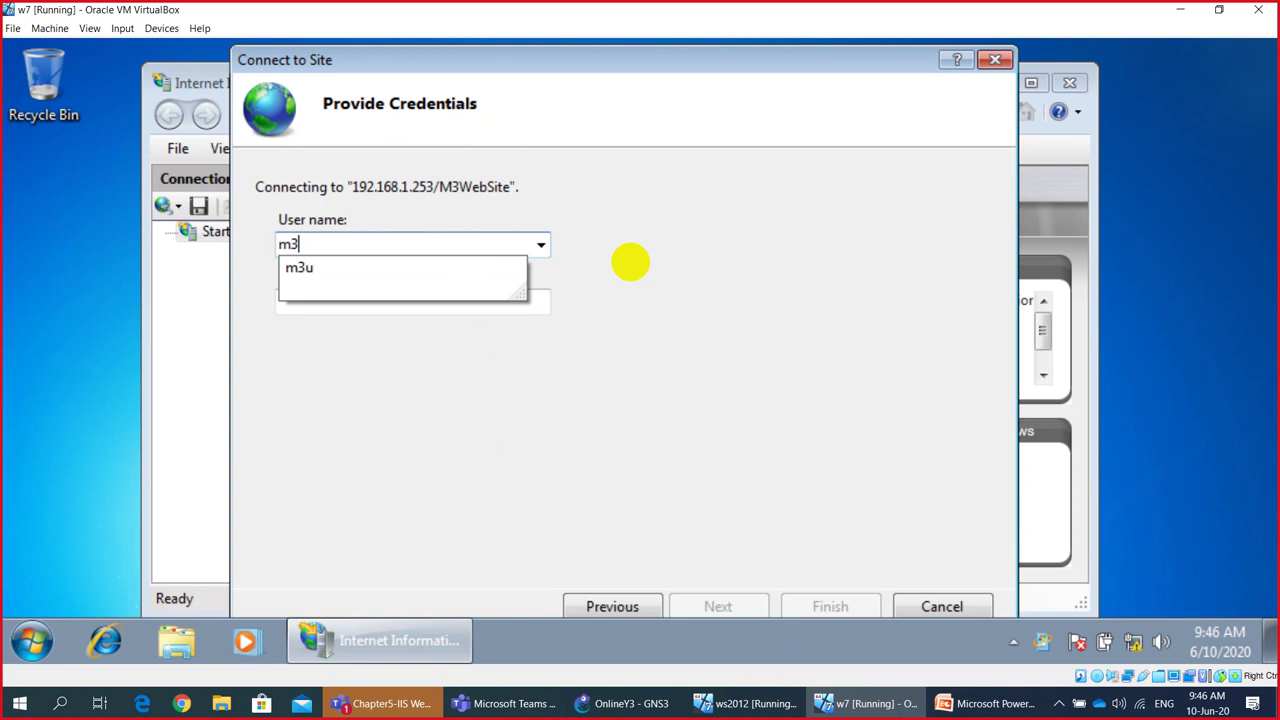
type("we")
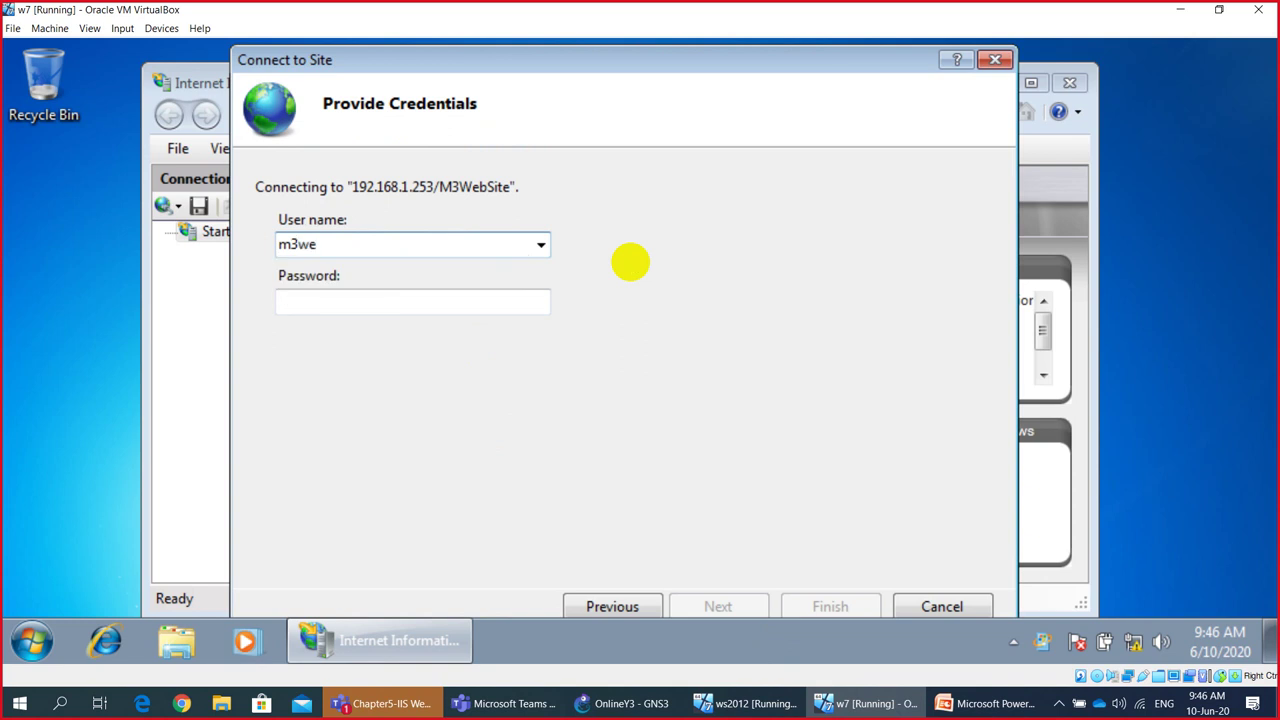
type("b-admin")
left_click(446, 304)
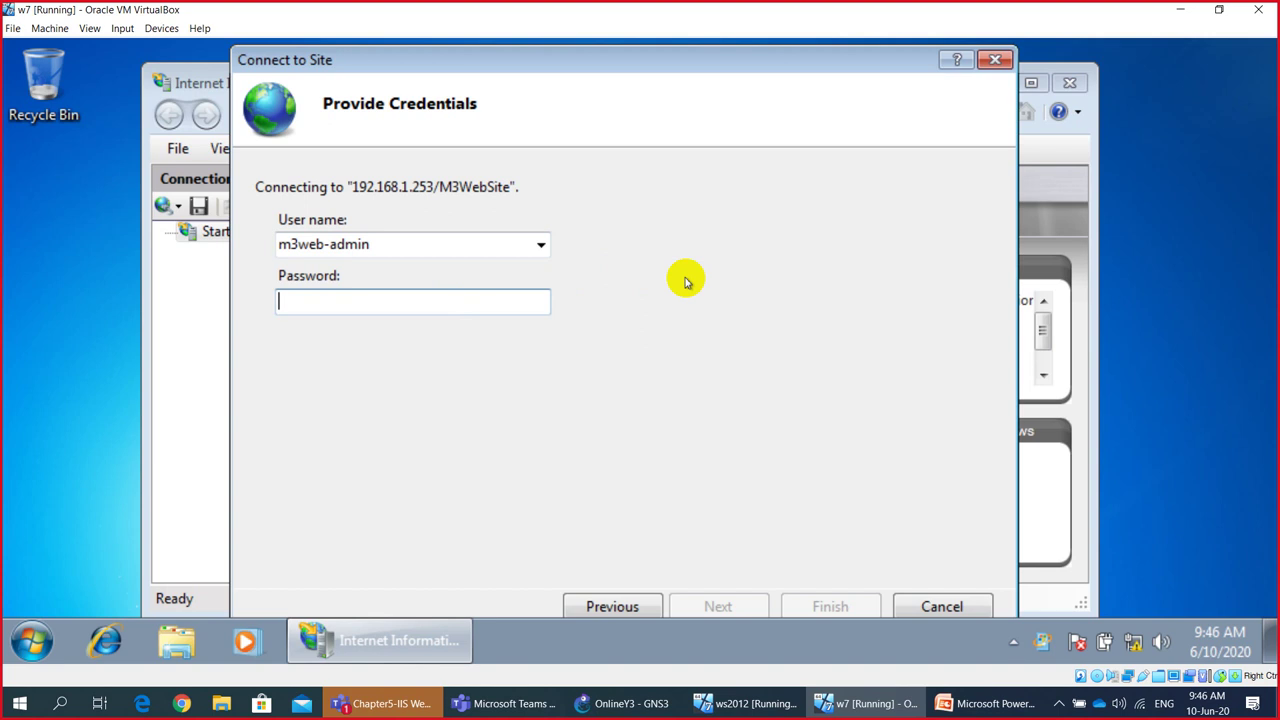
type("1")
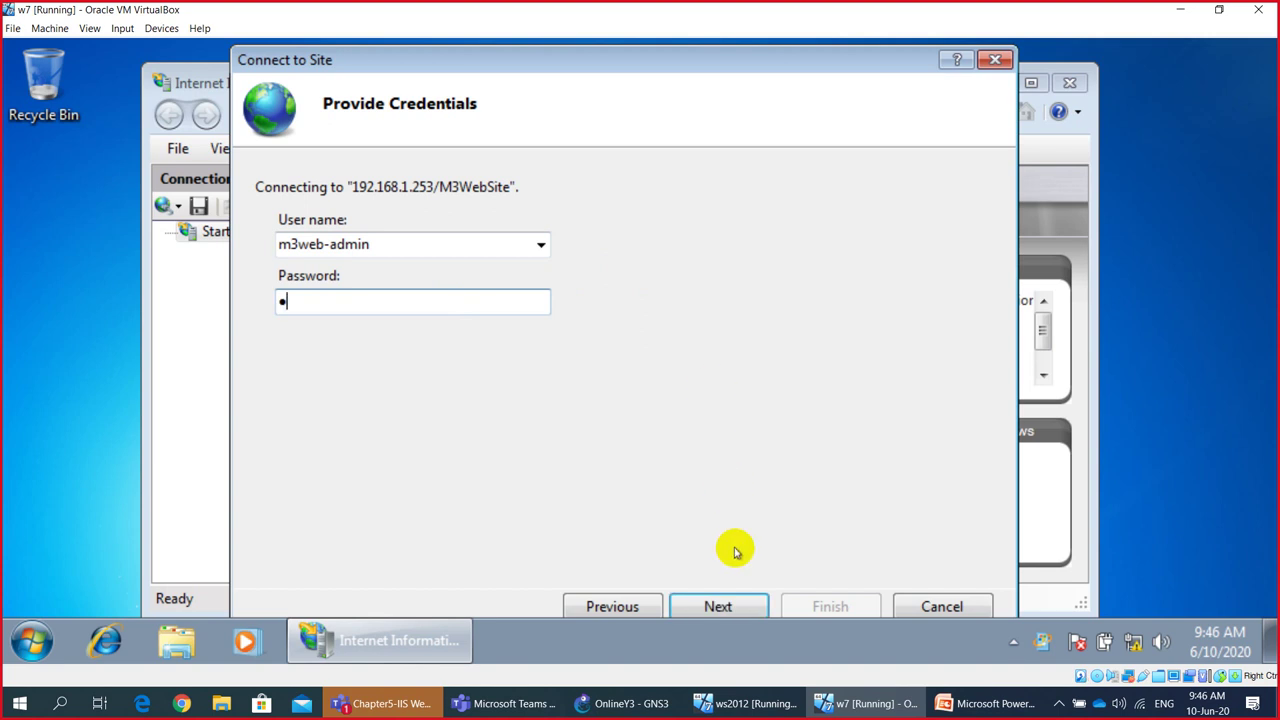
left_click(720, 607)
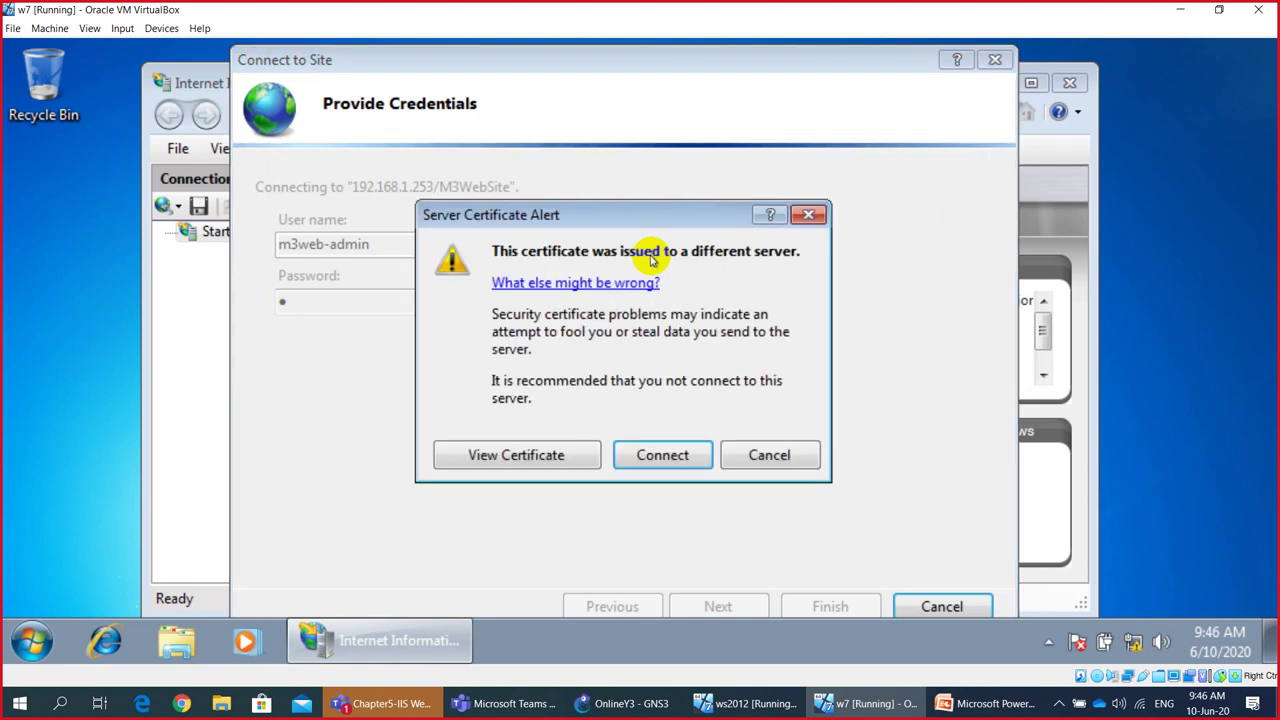
left_click(663, 454)
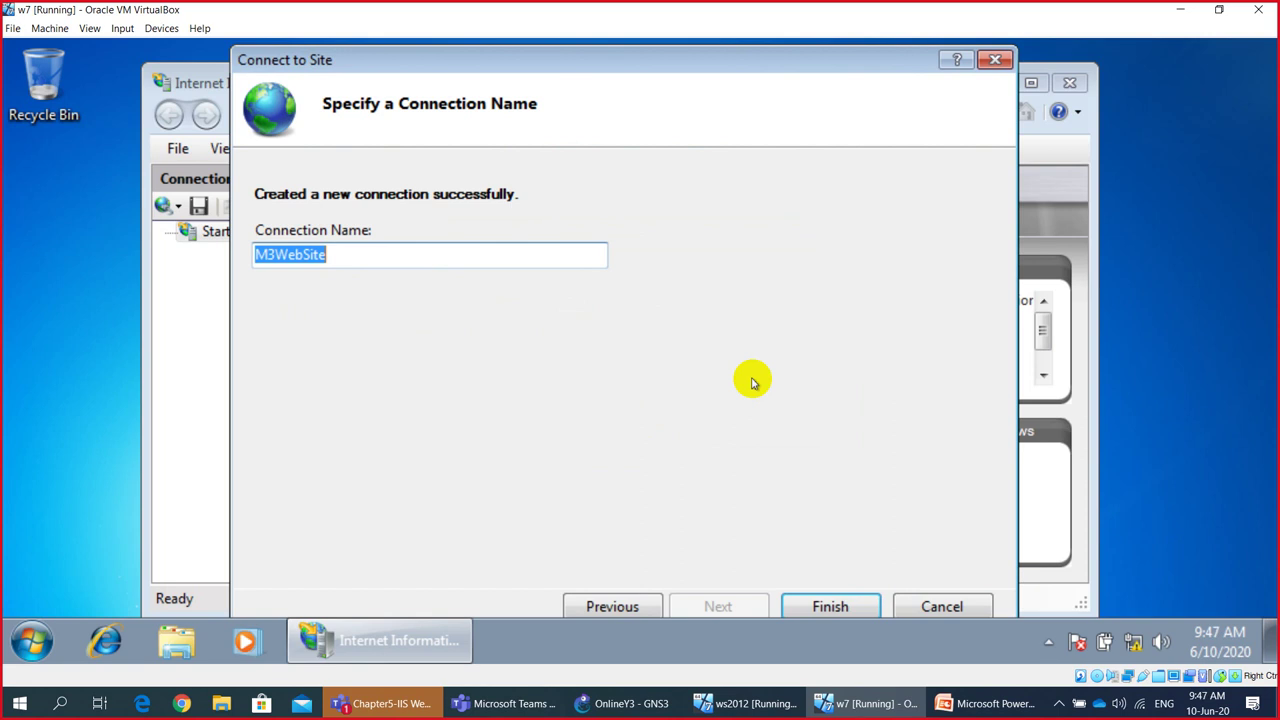
left_click(366, 250)
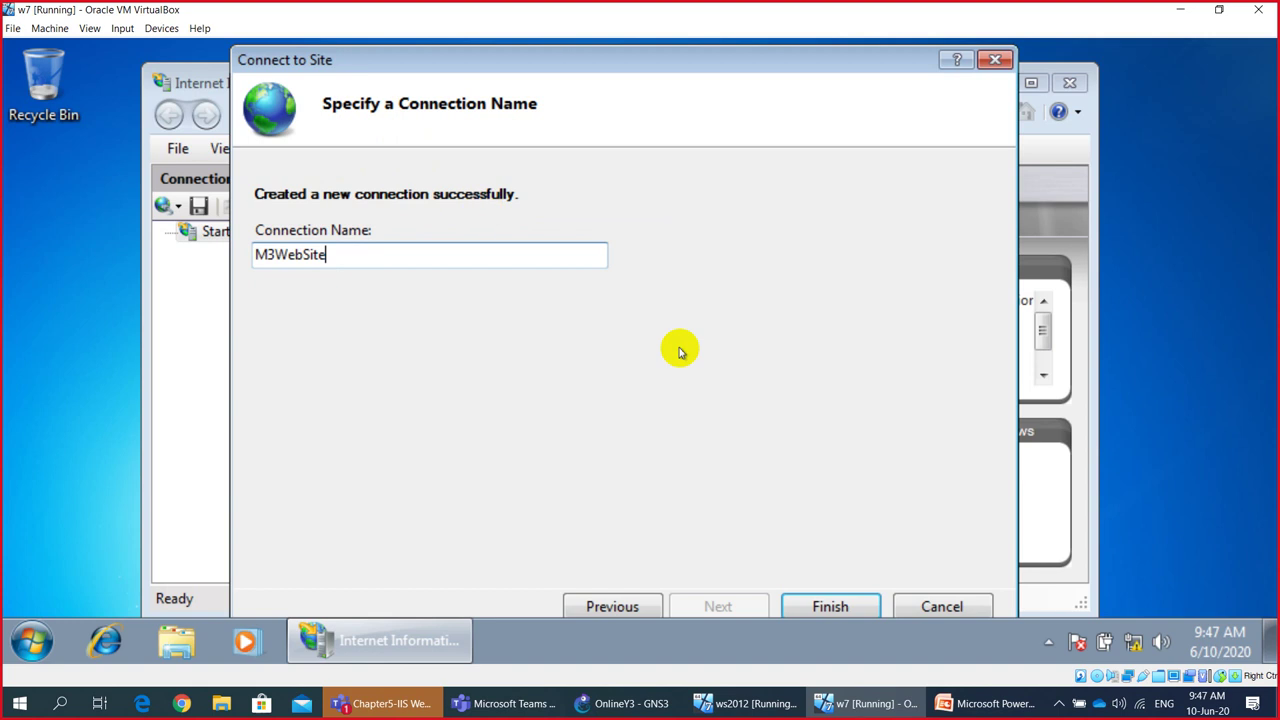
left_click(826, 604)
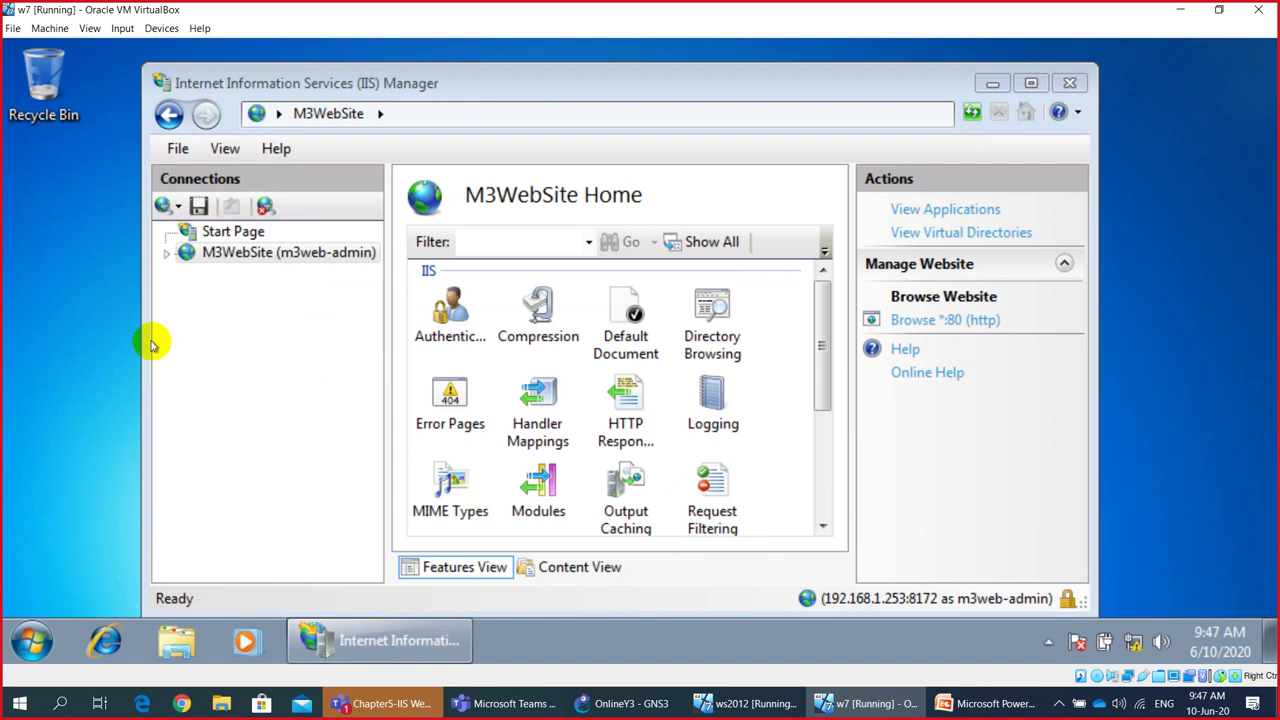
Step: Widen the IIS Manager window and examine the features available on M3WebSite Home, including the Management section
left_click_drag(146, 337, 63, 317)
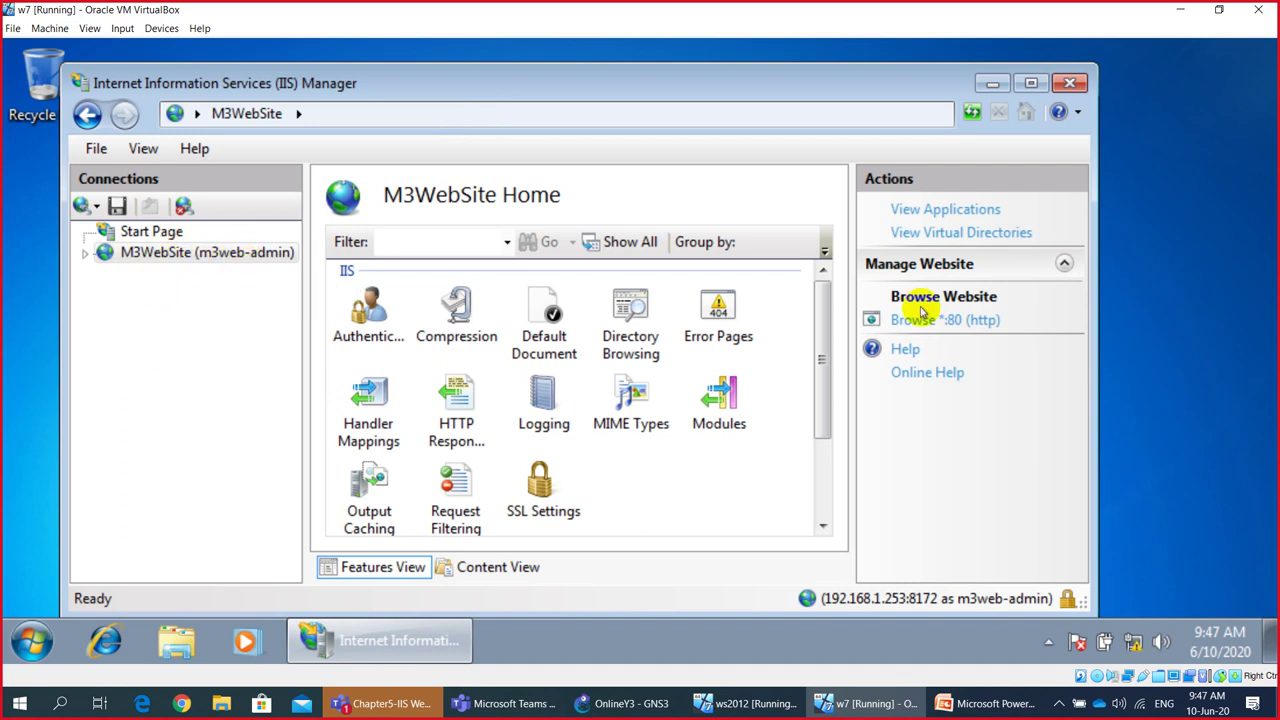
left_click(822, 426)
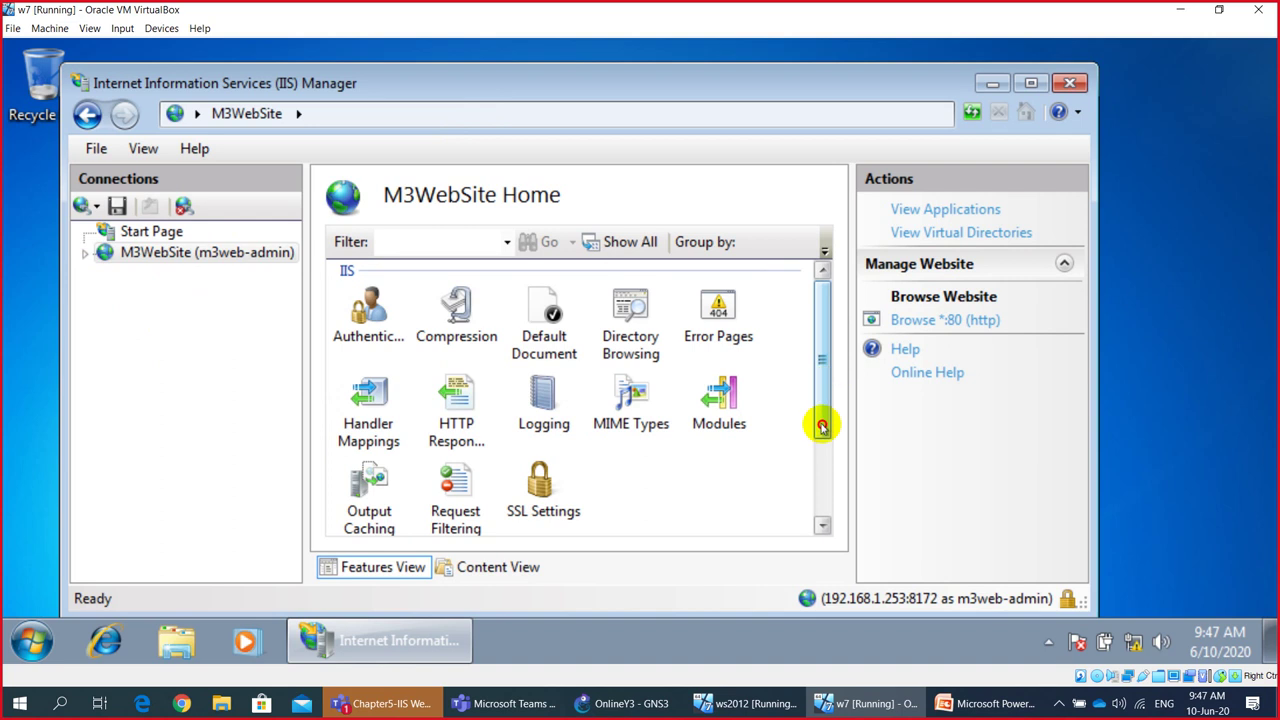
left_click_drag(822, 426, 811, 471)
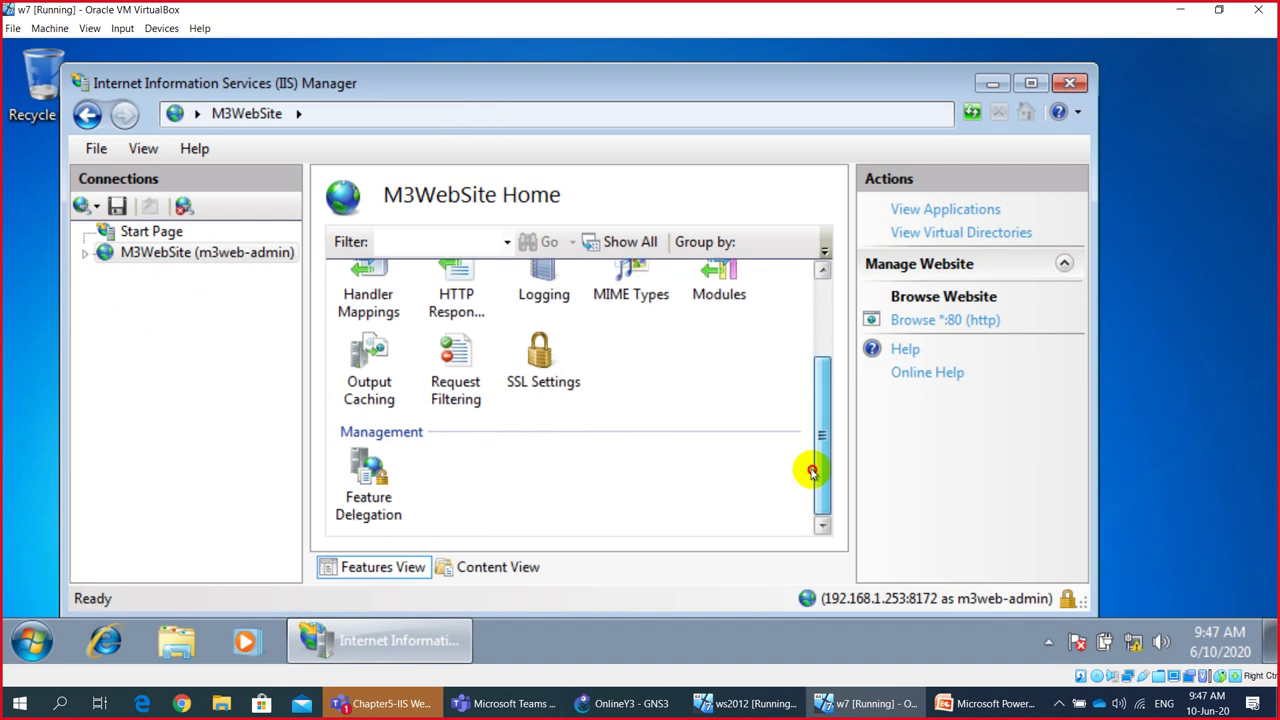
Step: Review the Feature Delegation list of M3WebSite and remove the M3WebSite connection made as m3web-admin
double_click(362, 498)
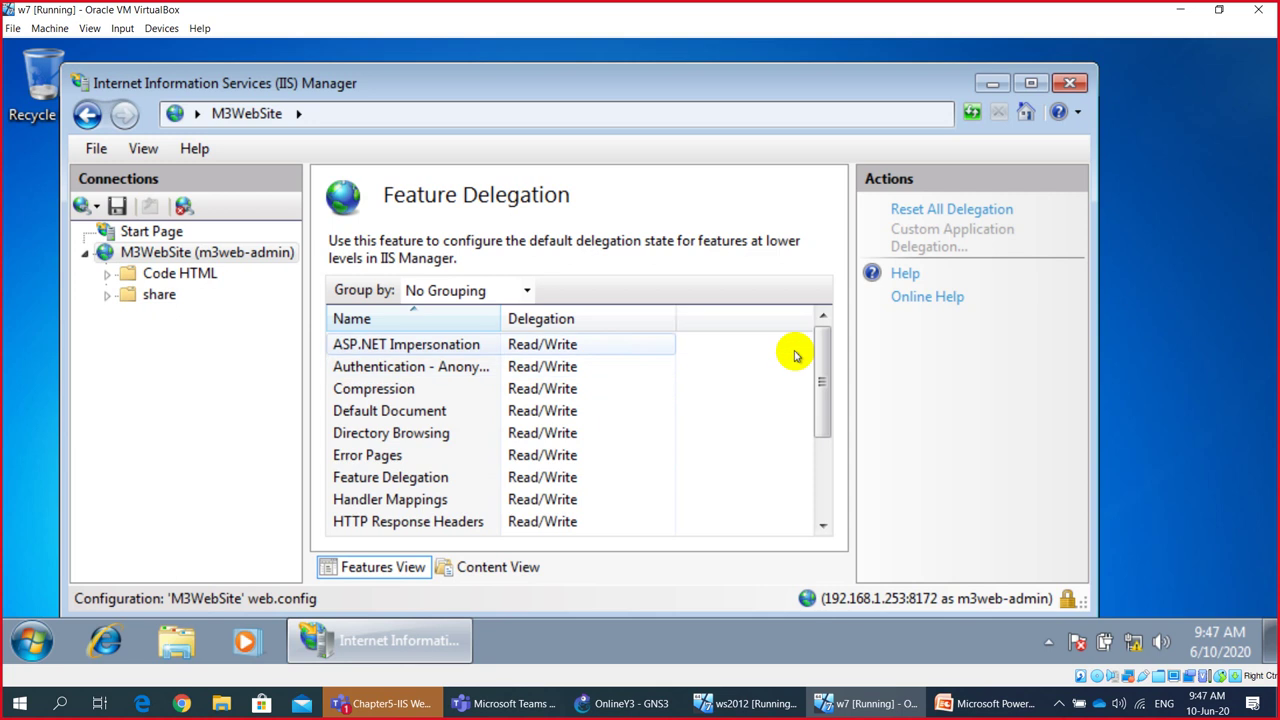
left_click_drag(817, 363, 820, 460)
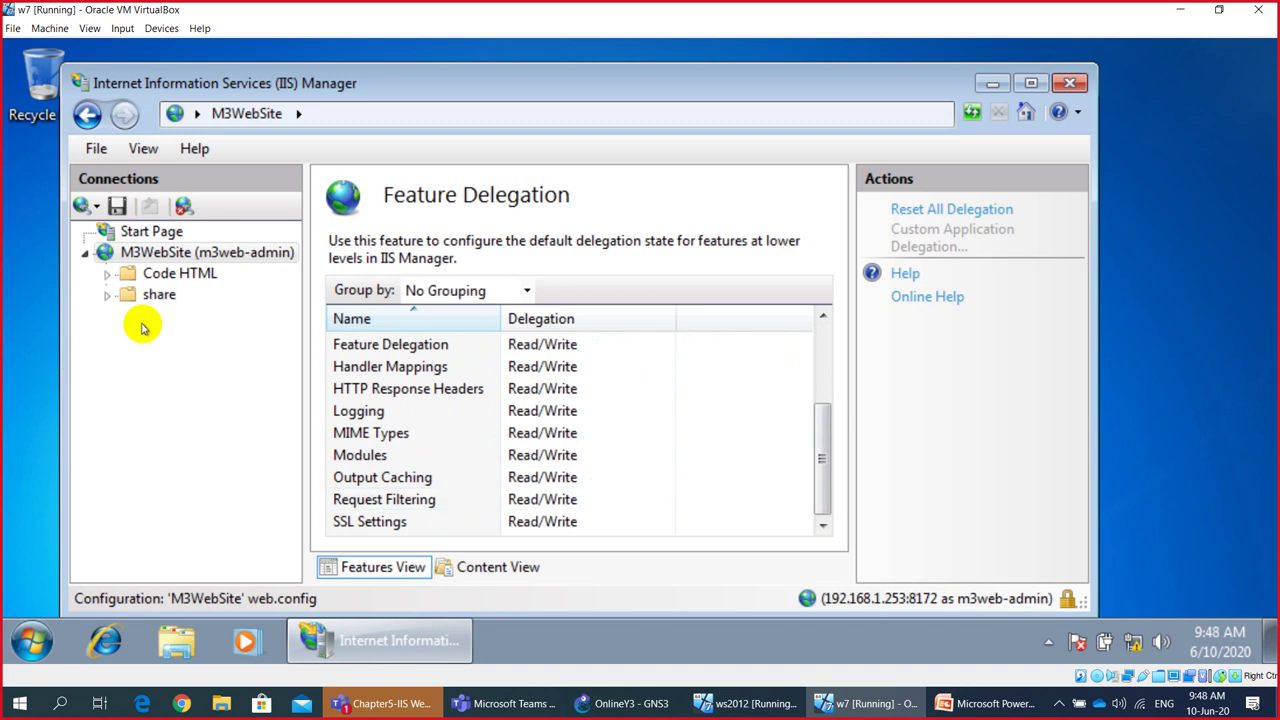
left_click(183, 206)
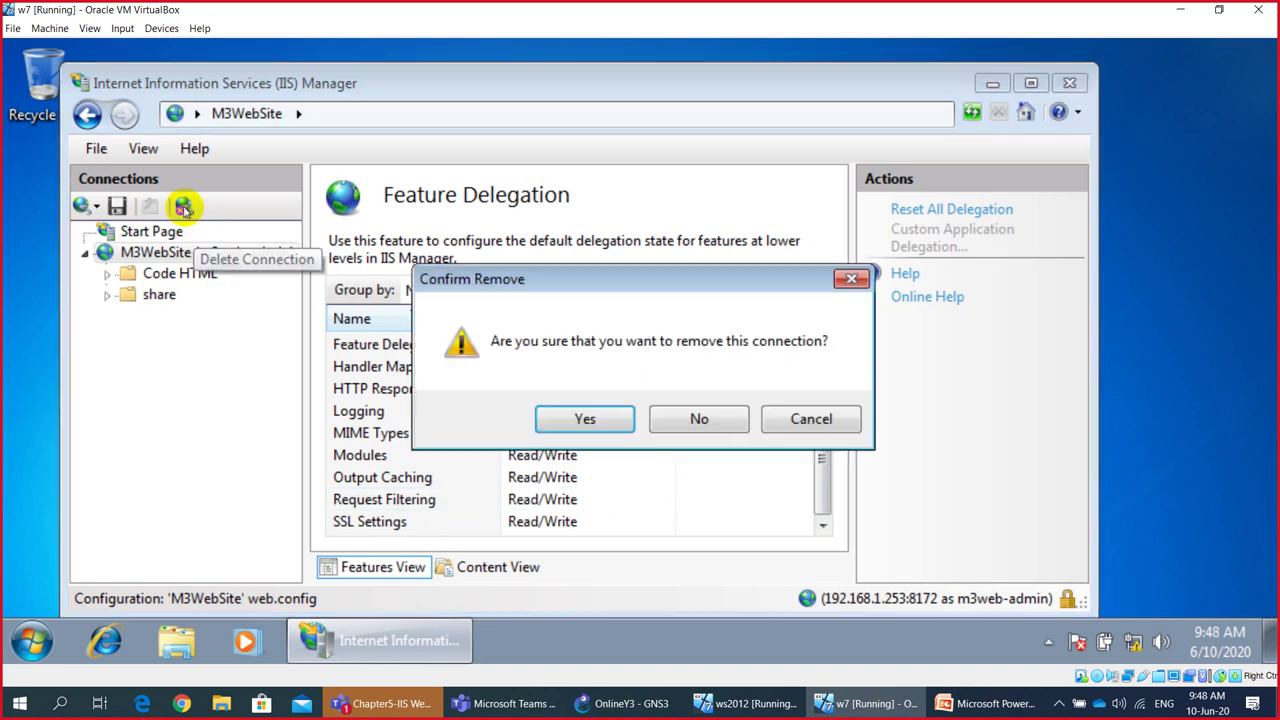
left_click(578, 419)
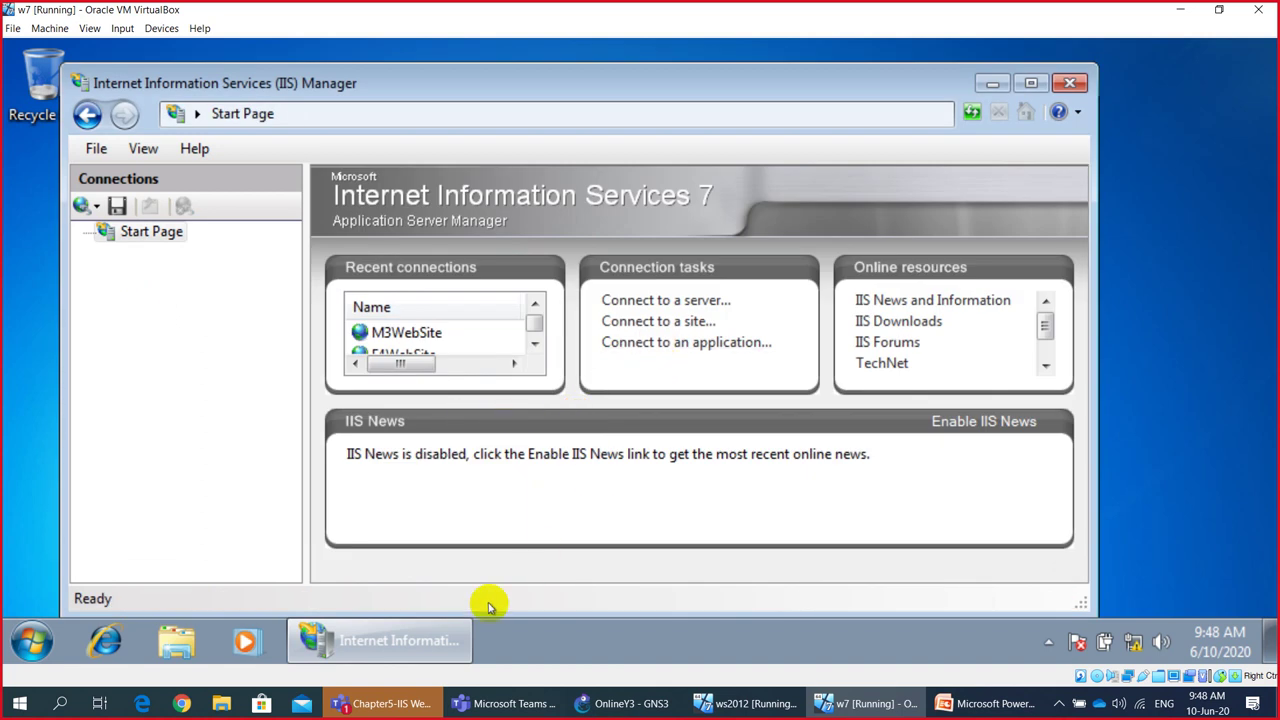
Step: Review the users listed in M3WebSite's IIS Manager Permissions on the ws2012 virtual machine and return to the w7 virtual machine
mouse_move(724, 708)
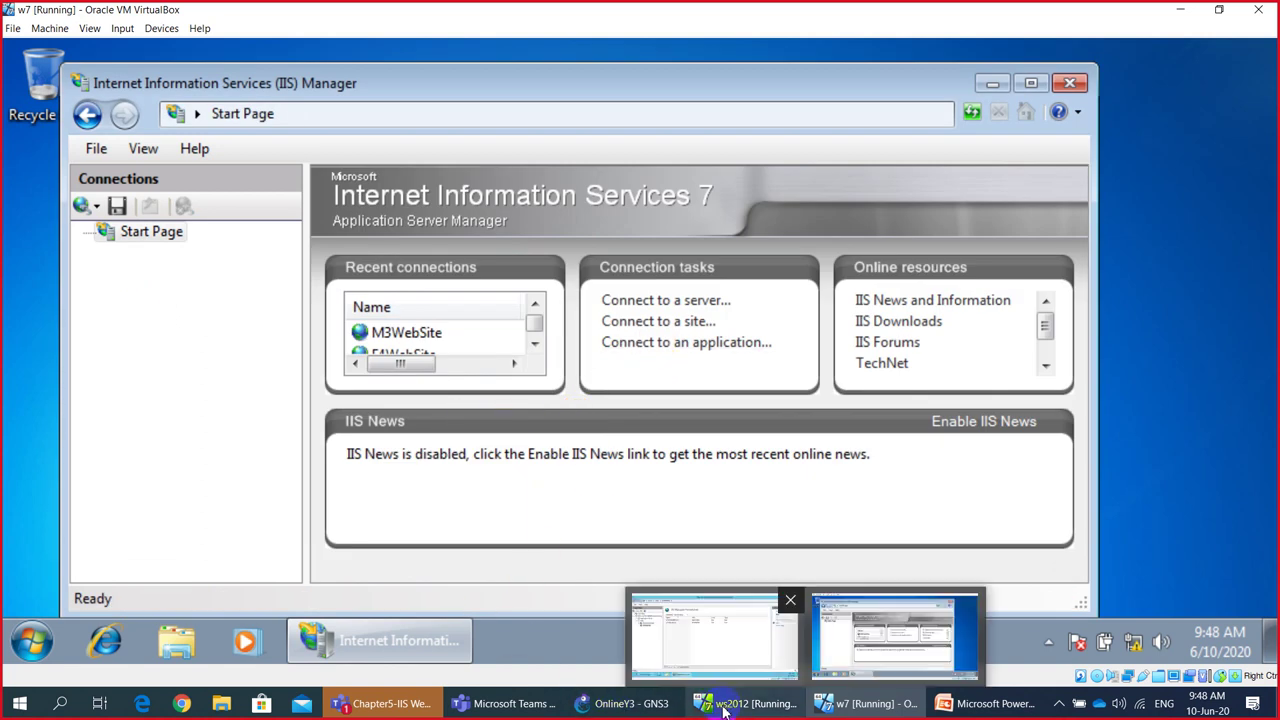
left_click(714, 636)
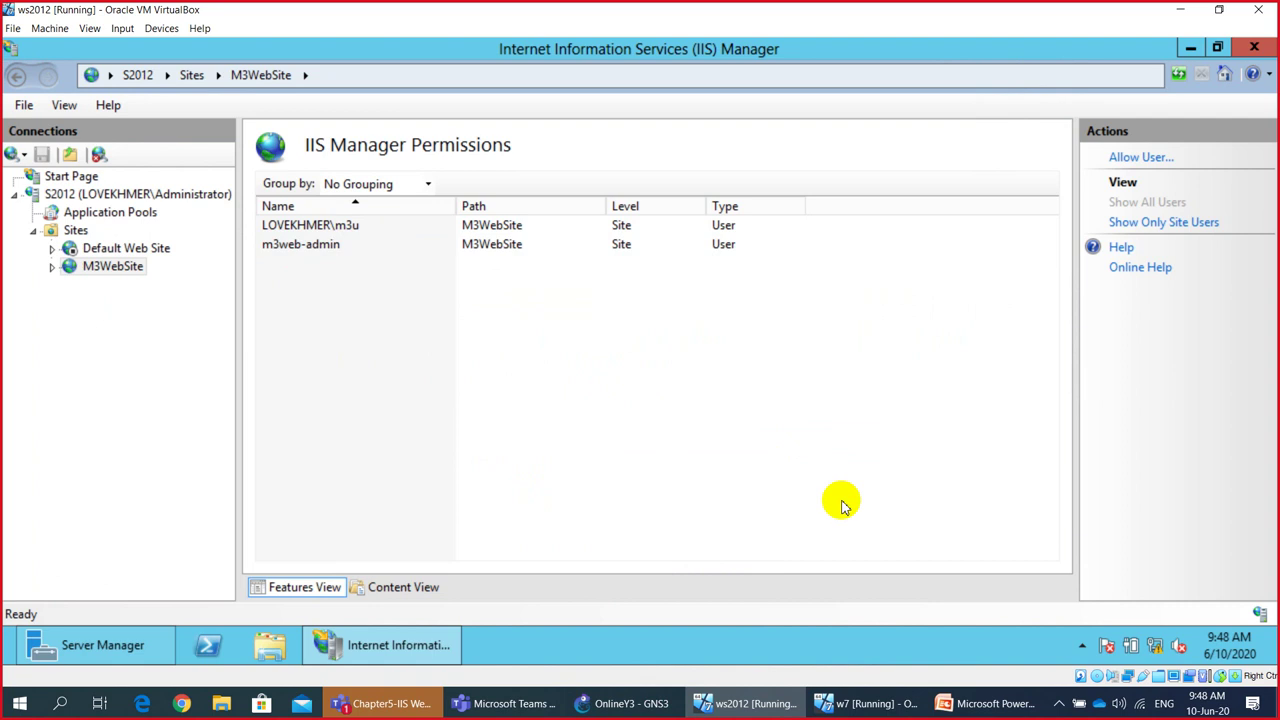
mouse_move(866, 688)
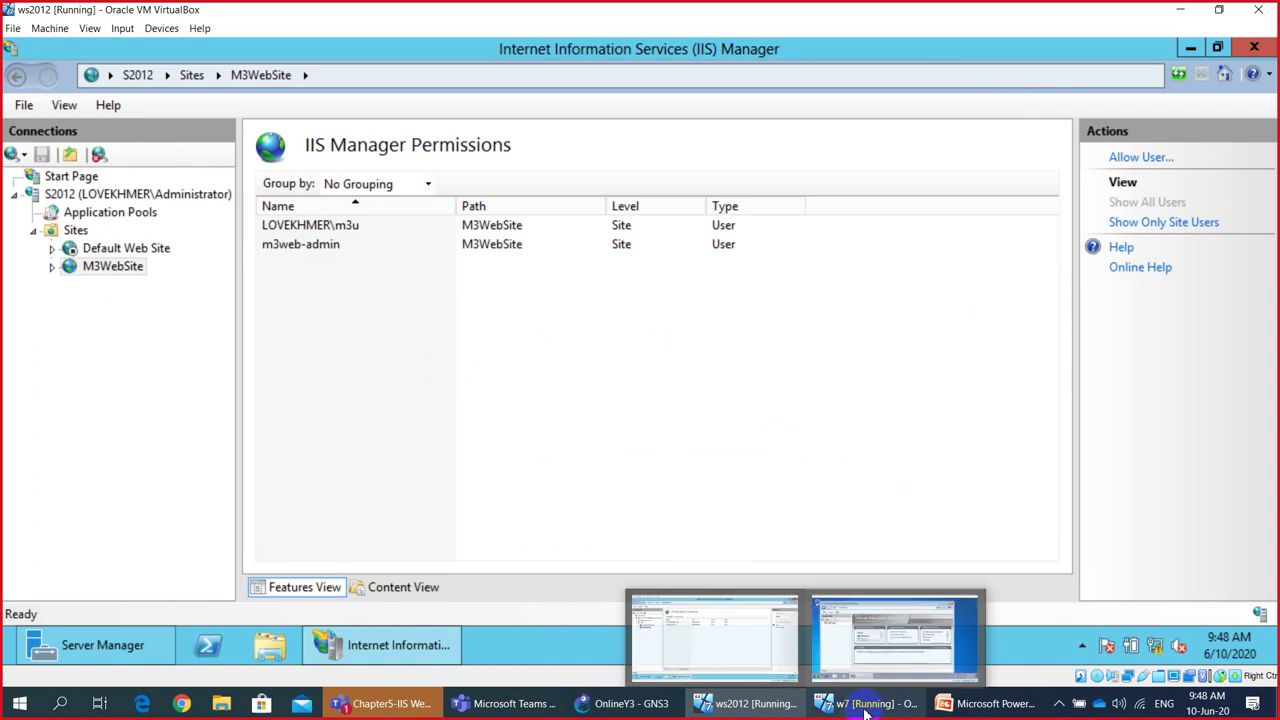
left_click(775, 615)
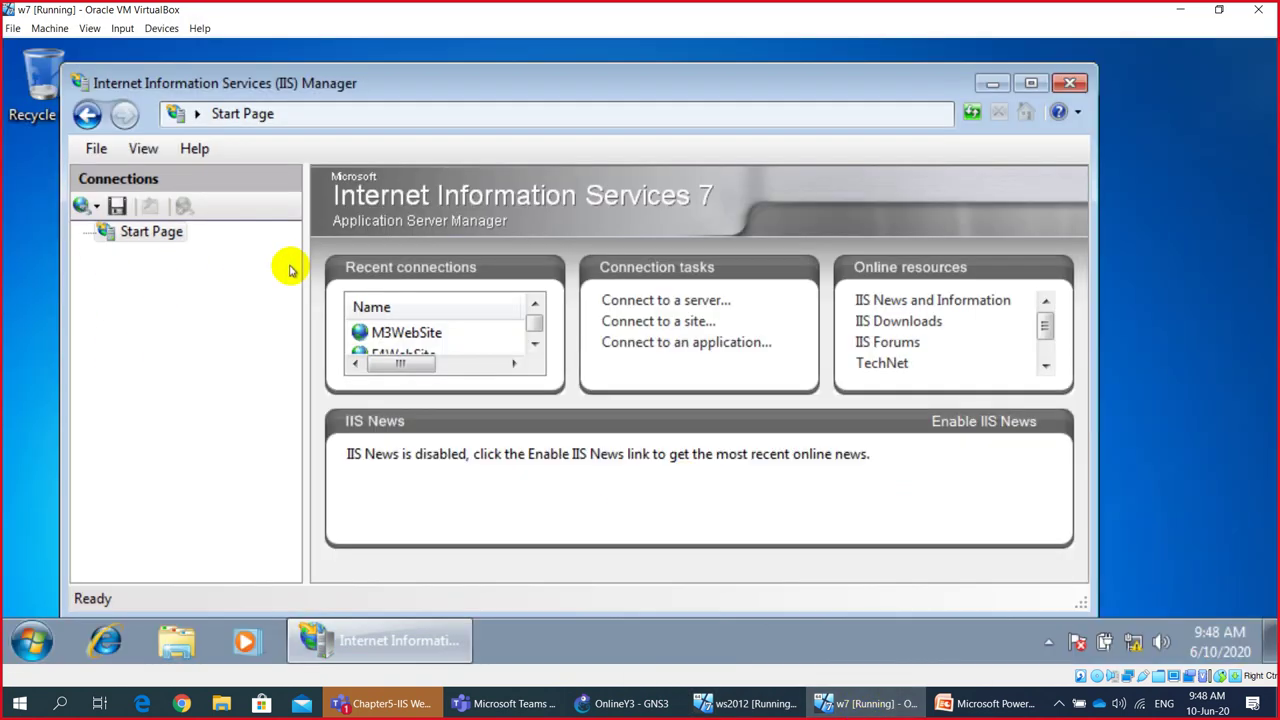
Step: Start a new site connection to server 192.168.1.253 with site name M3WebSite and proceed to the credentials
left_click(670, 322)
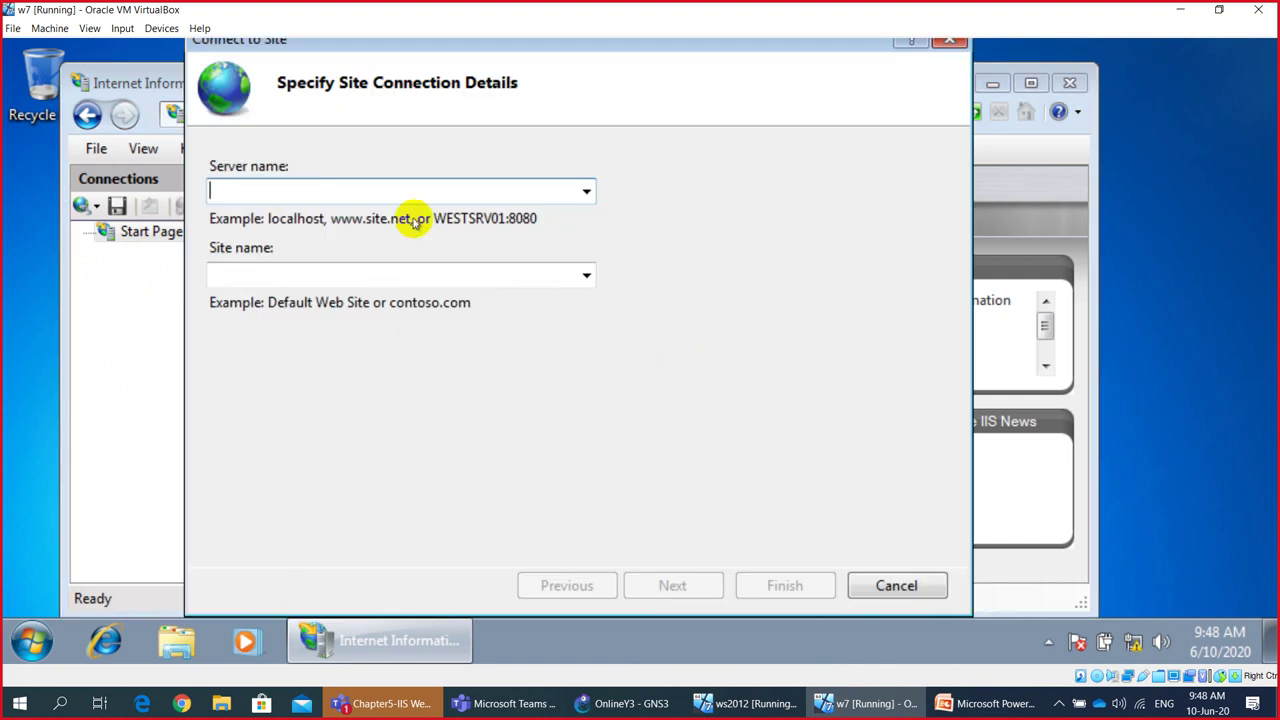
left_click(583, 190)
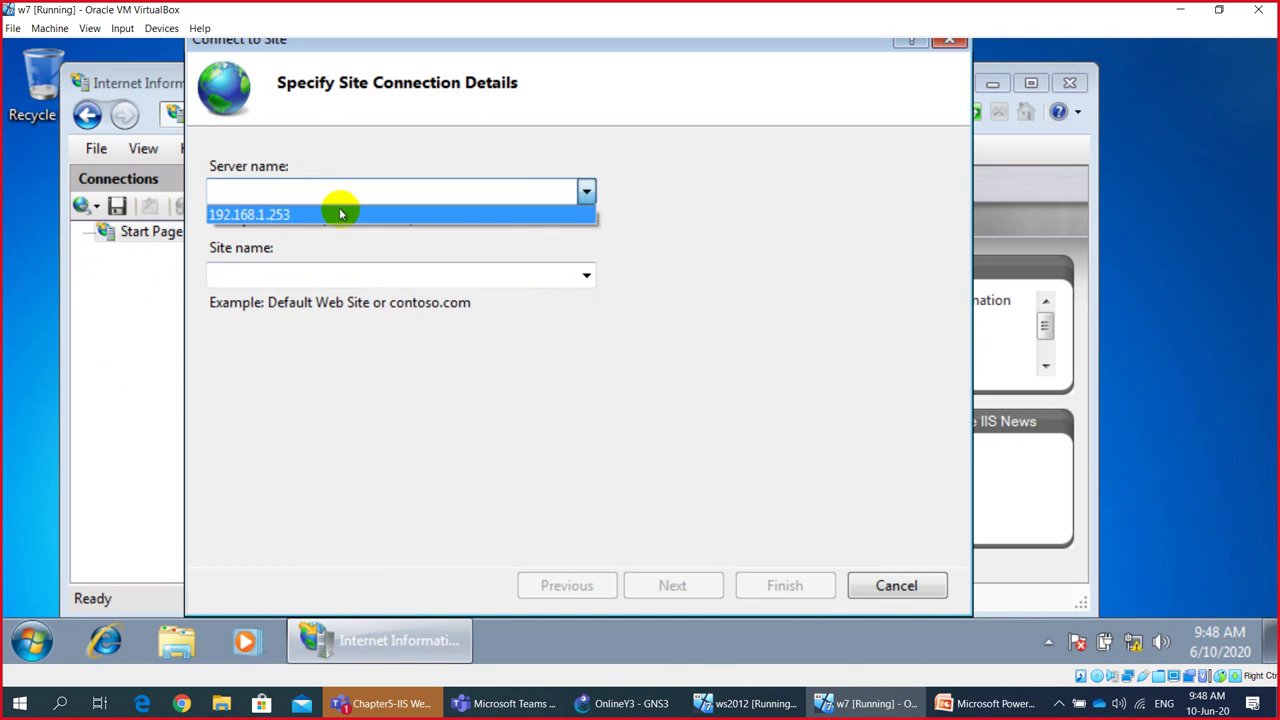
left_click(322, 210)
left_click(548, 276)
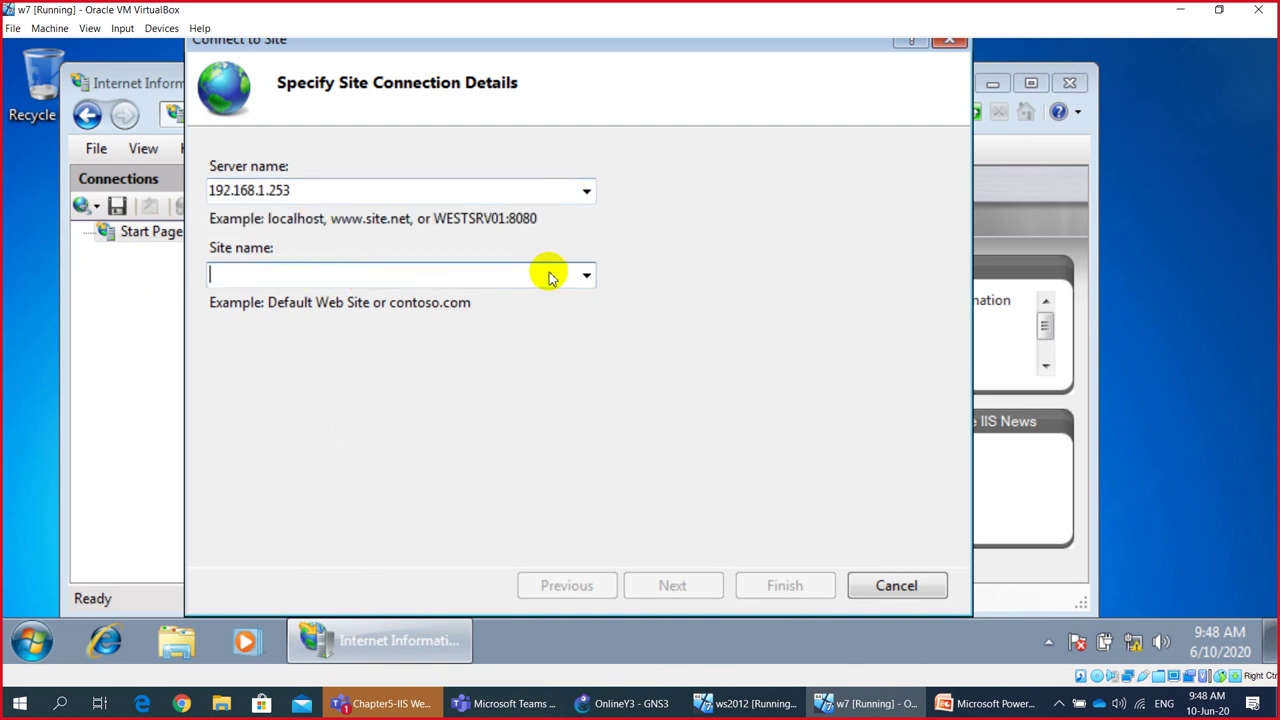
left_click(584, 276)
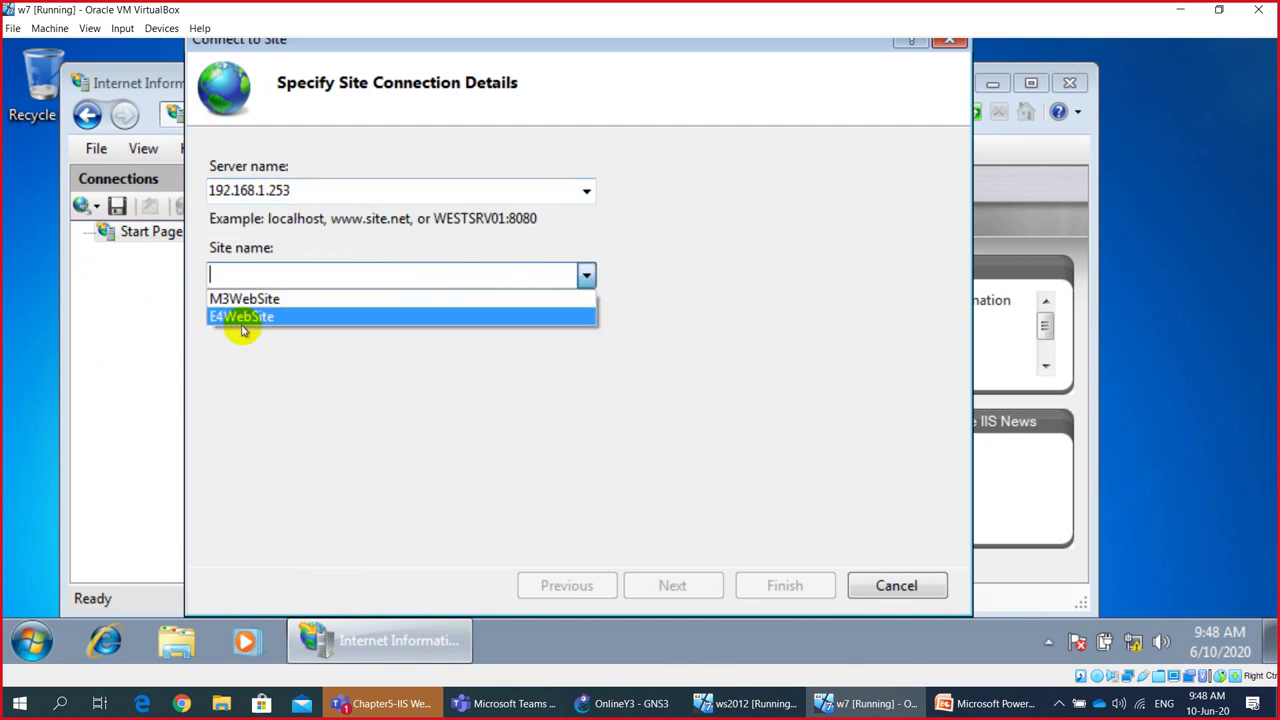
left_click(235, 303)
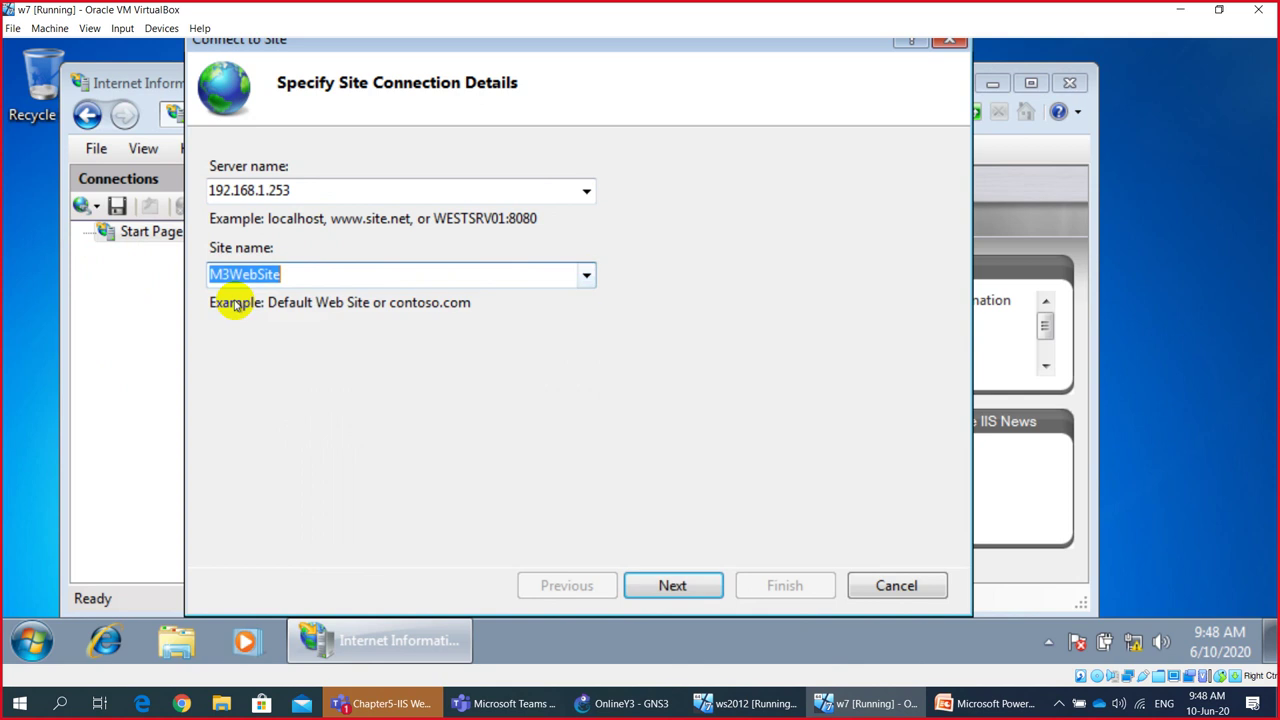
left_click(672, 585)
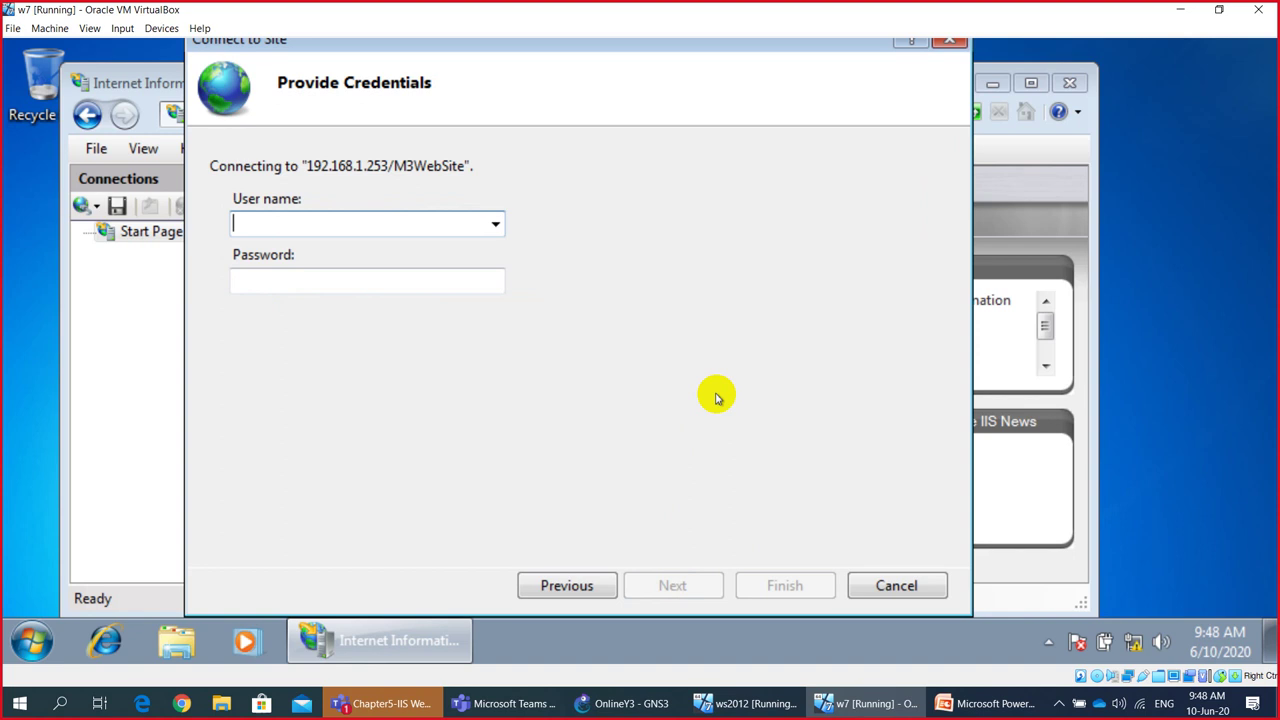
Step: Choose the user name m3u for the connection and check it against the allowed users on the ws2012 virtual machine
left_click(496, 226)
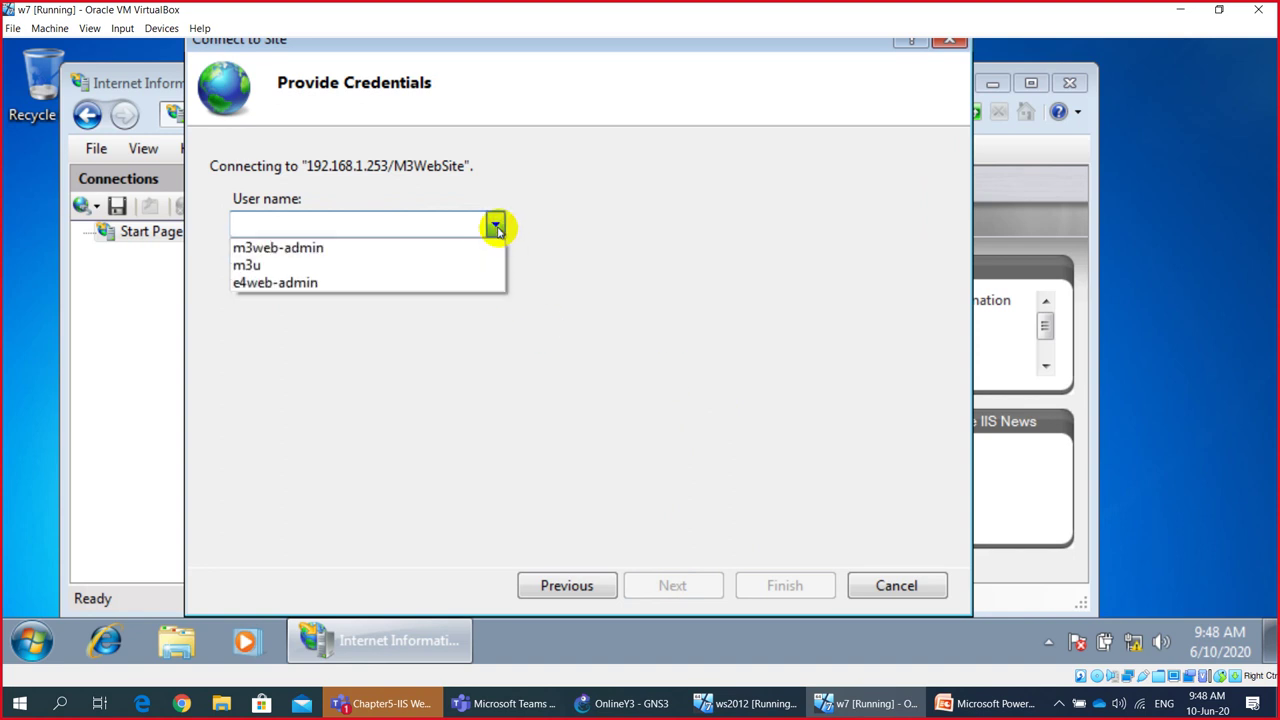
left_click(250, 268)
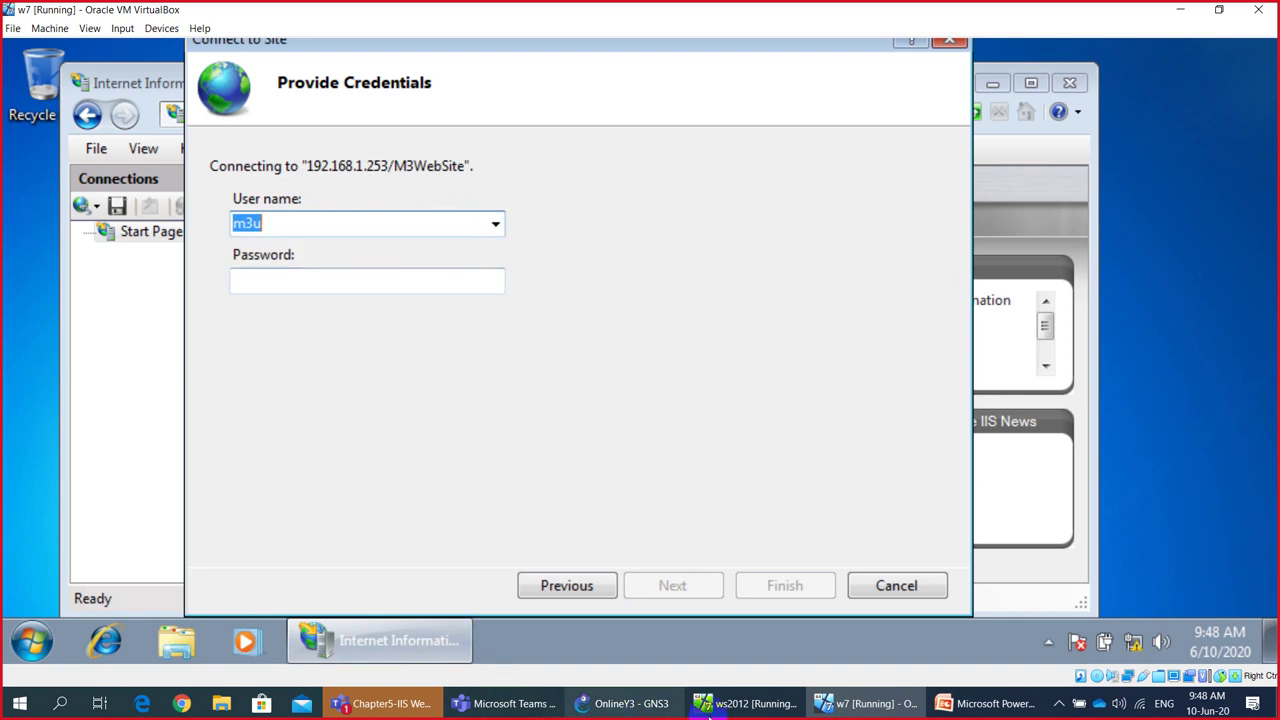
left_click(749, 705)
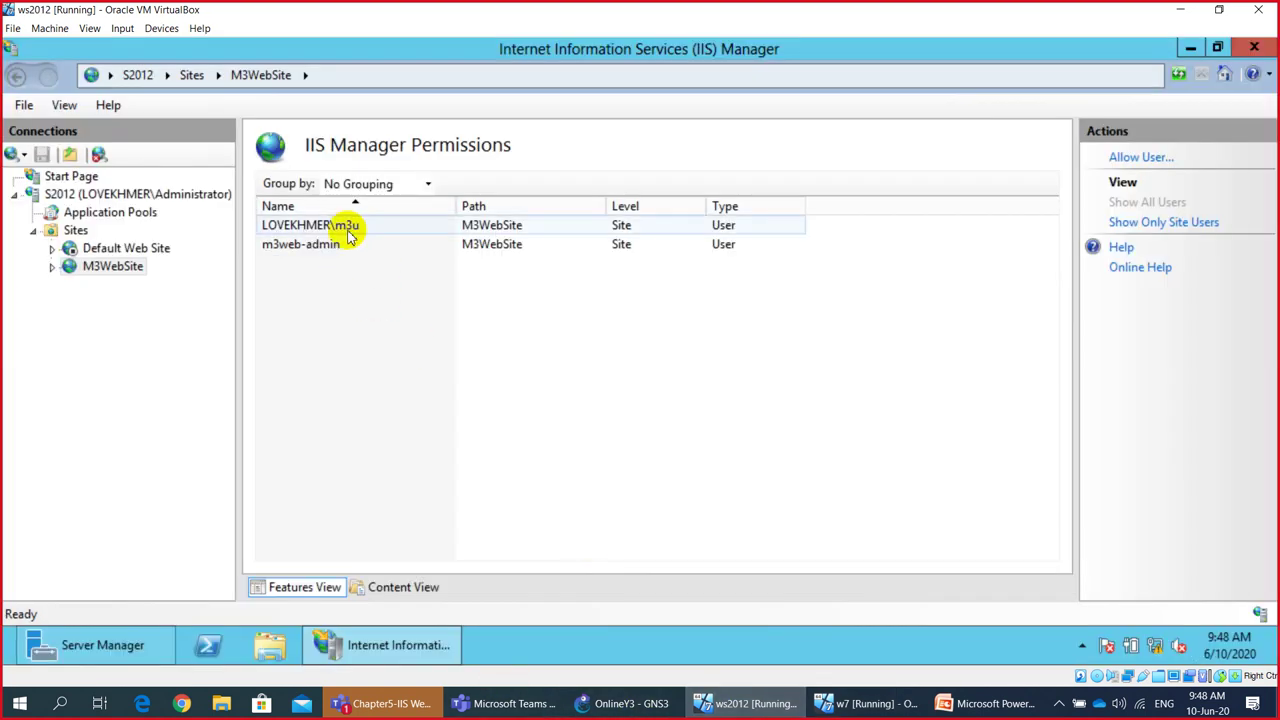
left_click(873, 706)
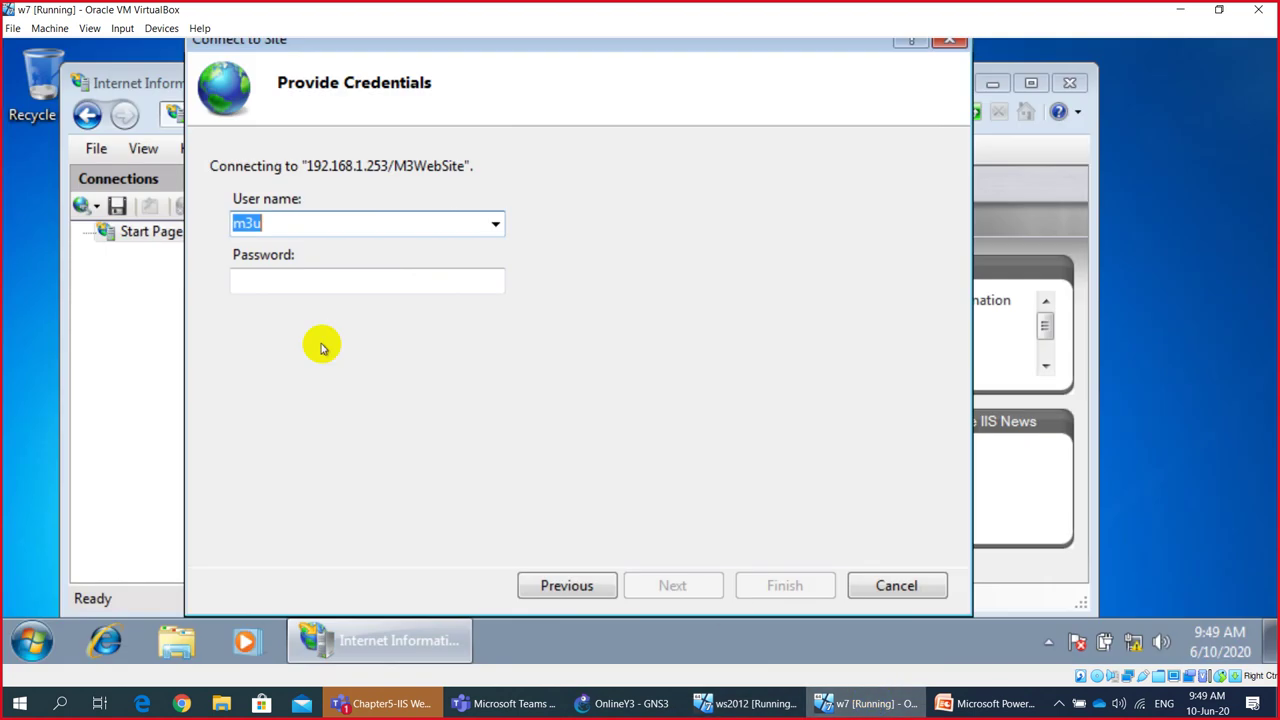
Step: Enter the account password for m3u and finish the connection, keeping the connection name M3WebSite
left_click(313, 282)
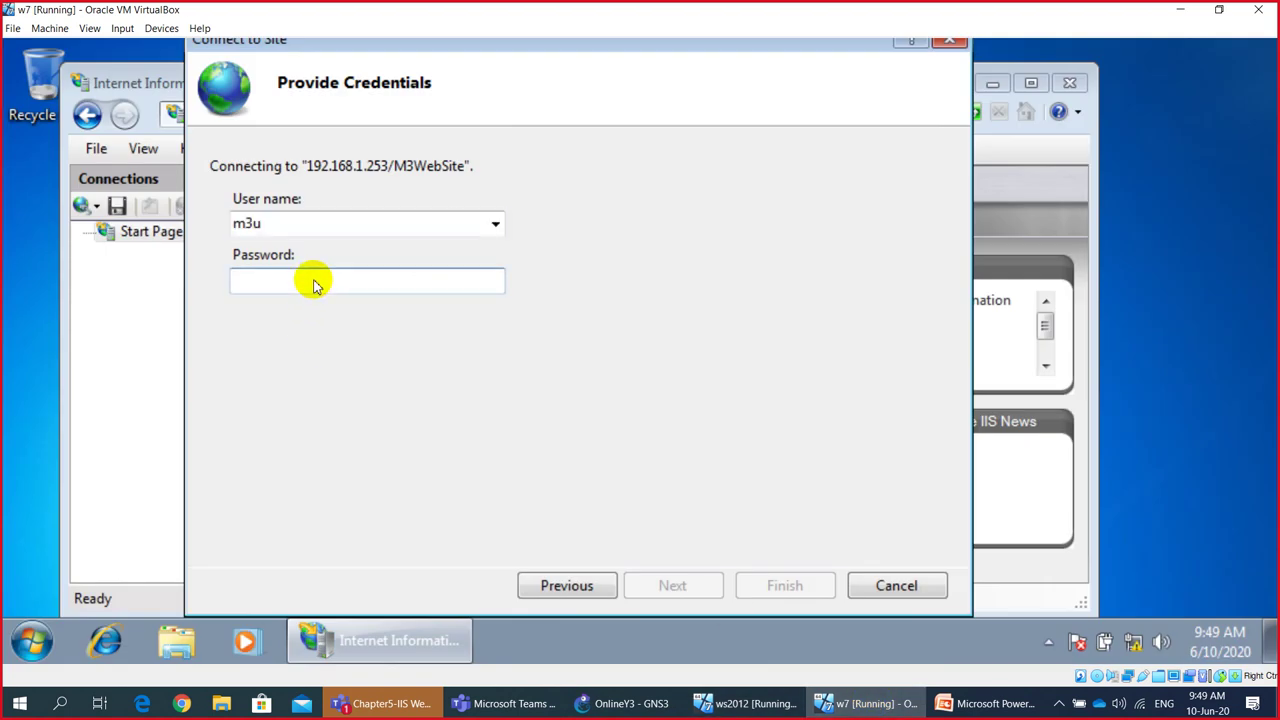
type("*")
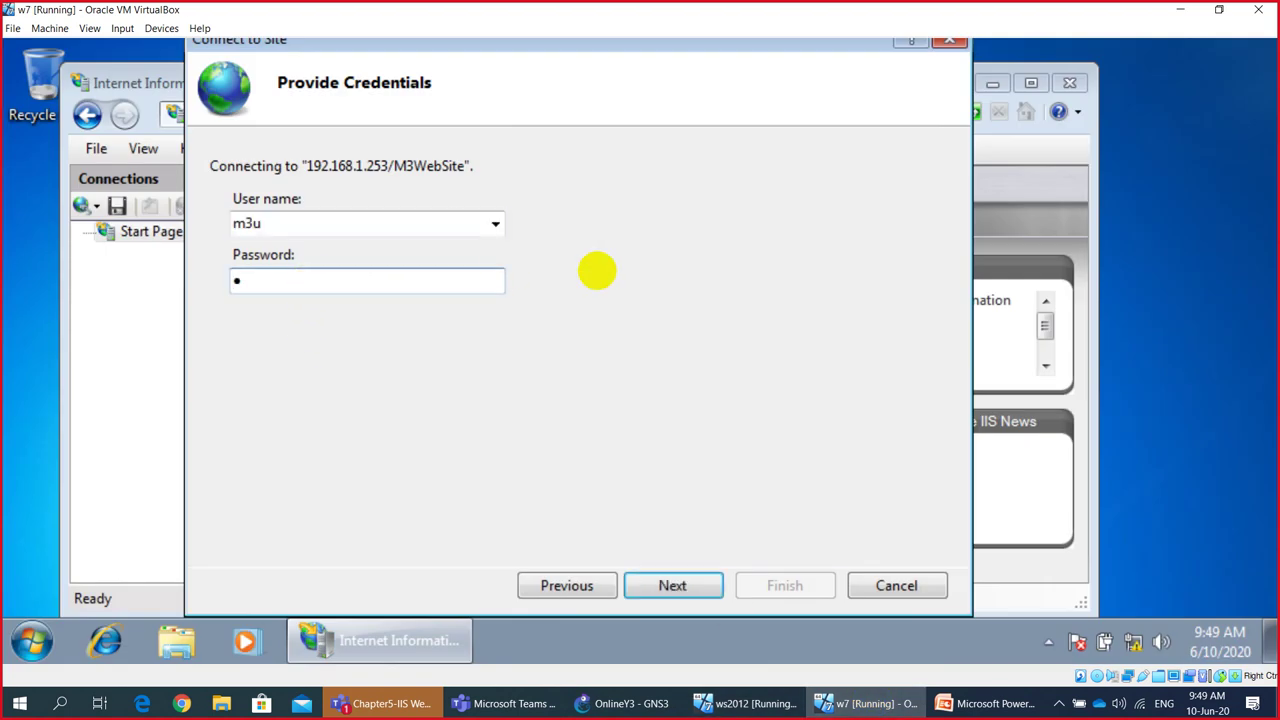
type("**")
left_click(670, 587)
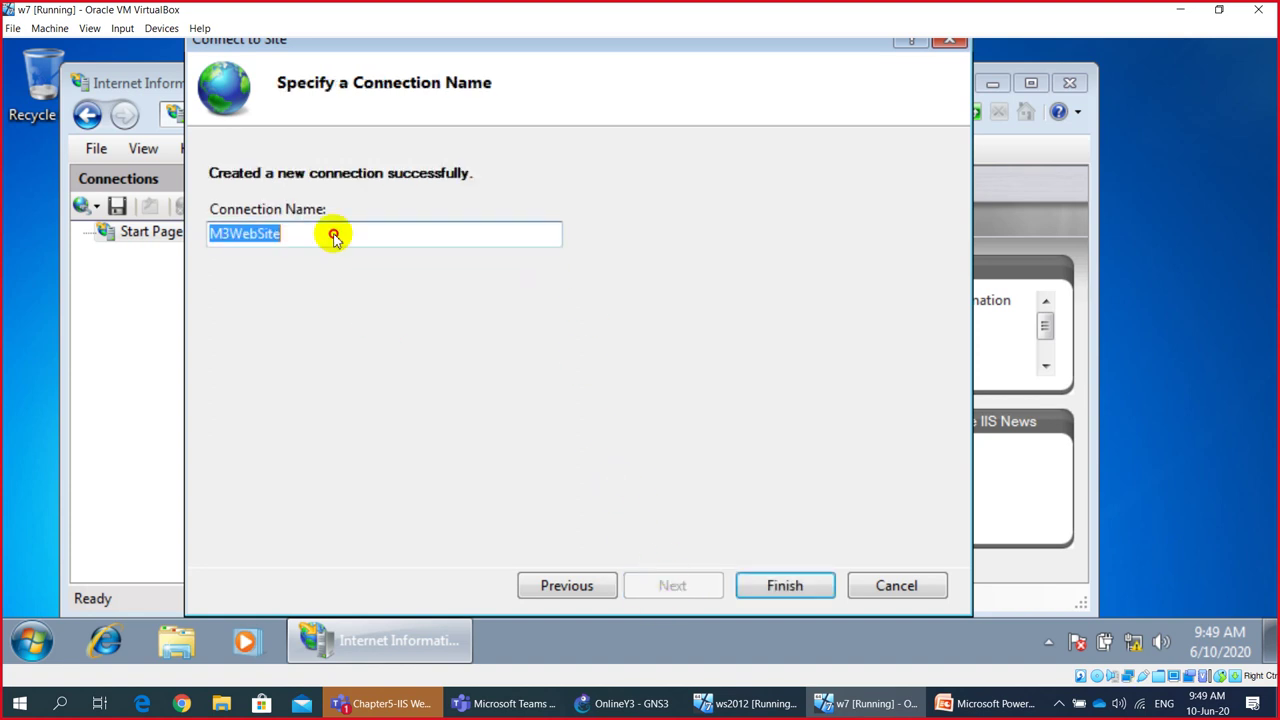
left_click(333, 235)
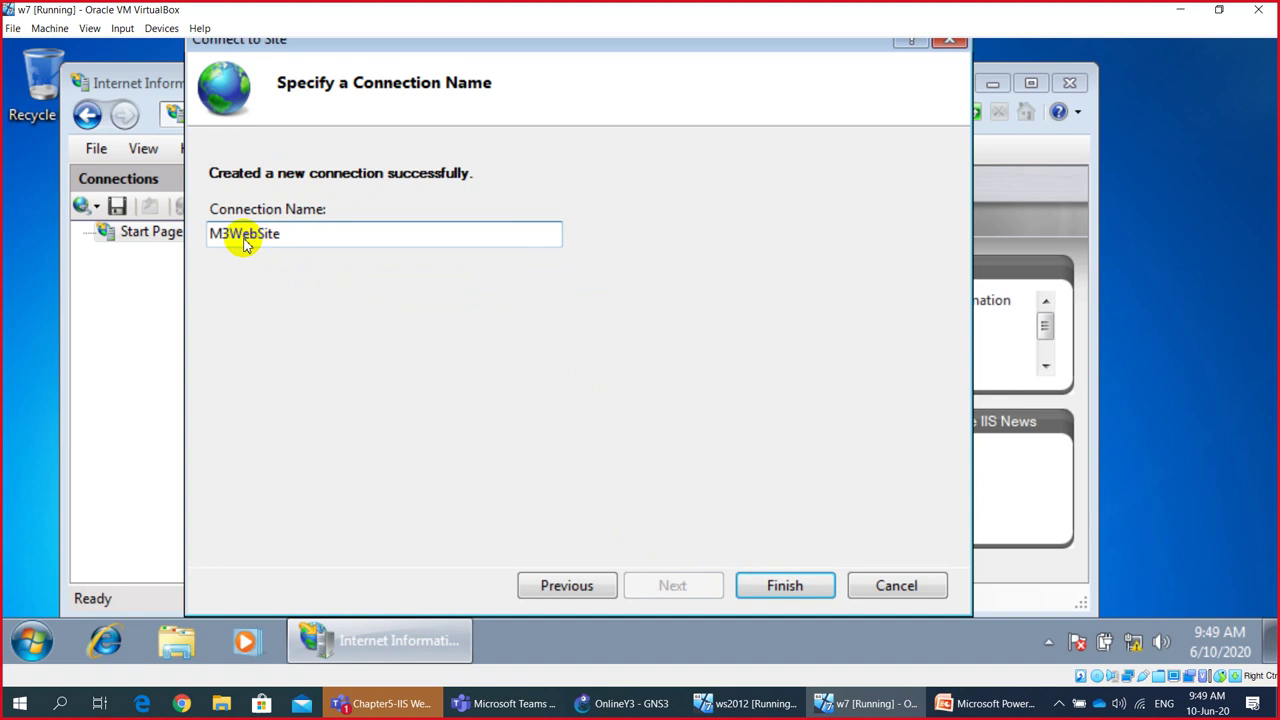
left_click(774, 587)
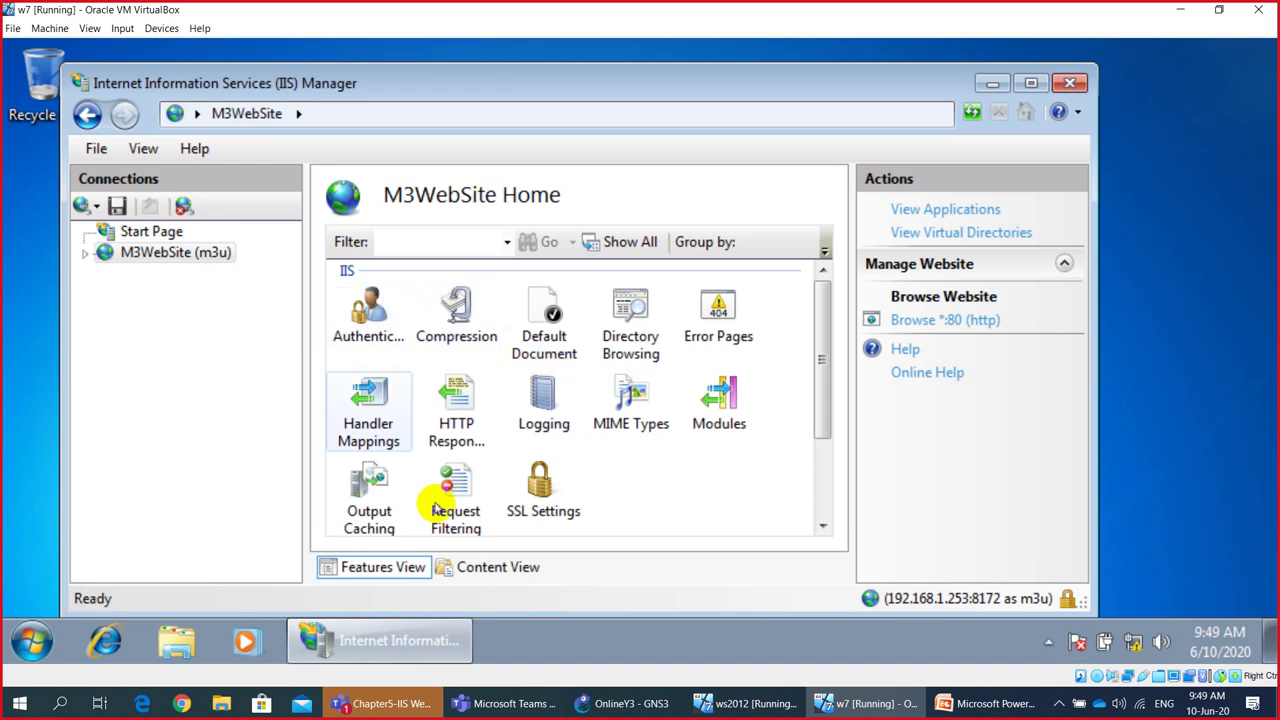
Step: Open Feature Delegation from the Management section of M3WebSite Home and examine the delegated features for m3u
left_click(818, 470)
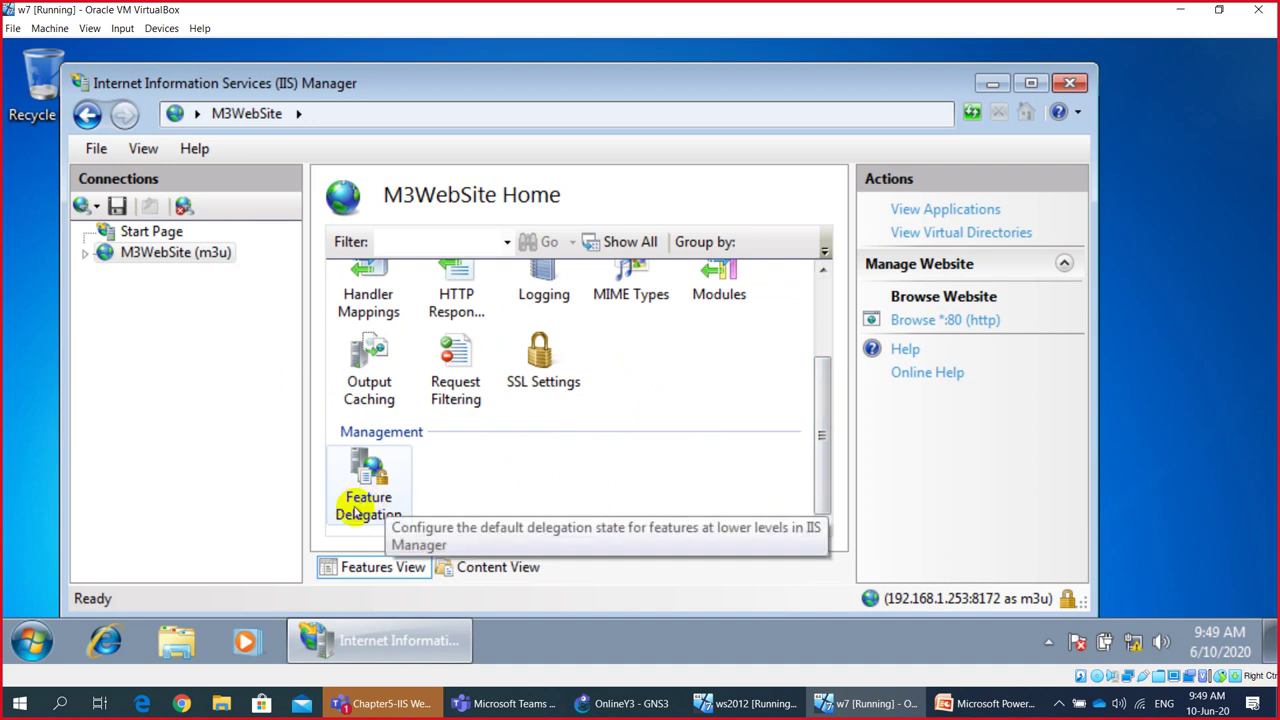
left_click(379, 505)
double_click(379, 505)
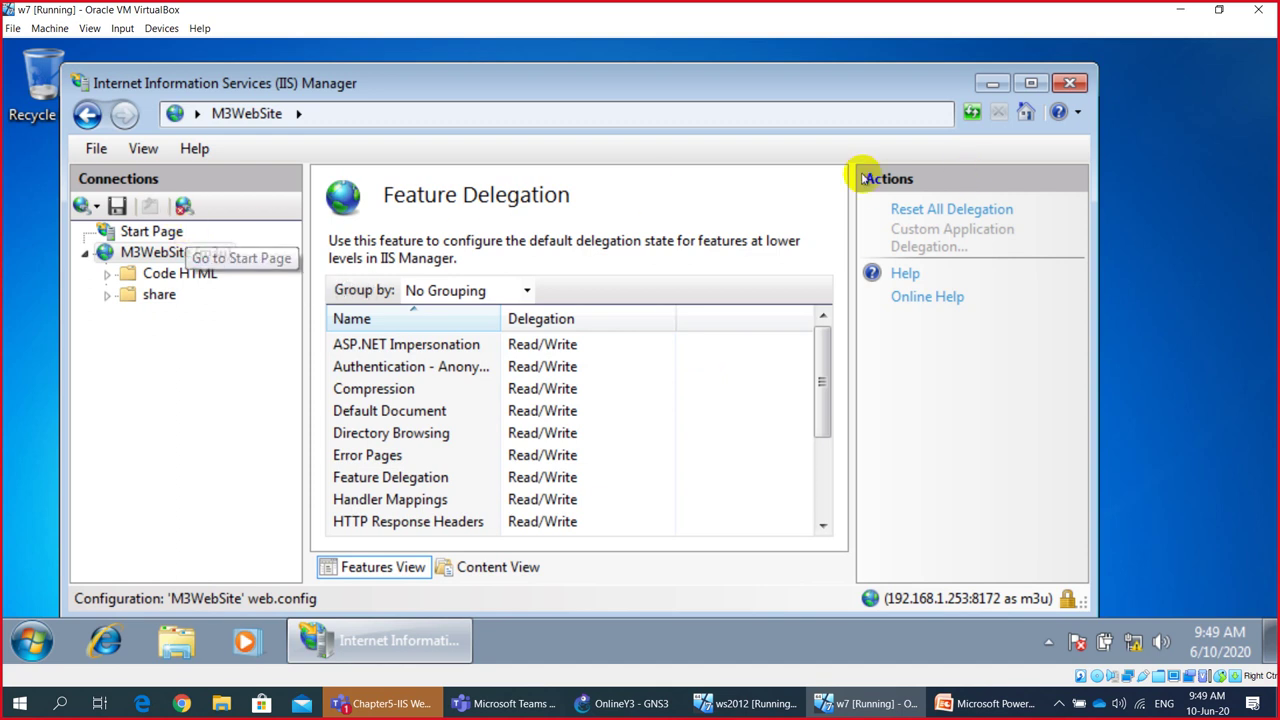
Step: Minimize IIS Manager on the w7 virtual machine and switch to the Chapter 5-IIS Web Server presentation in PowerPoint
left_click(985, 84)
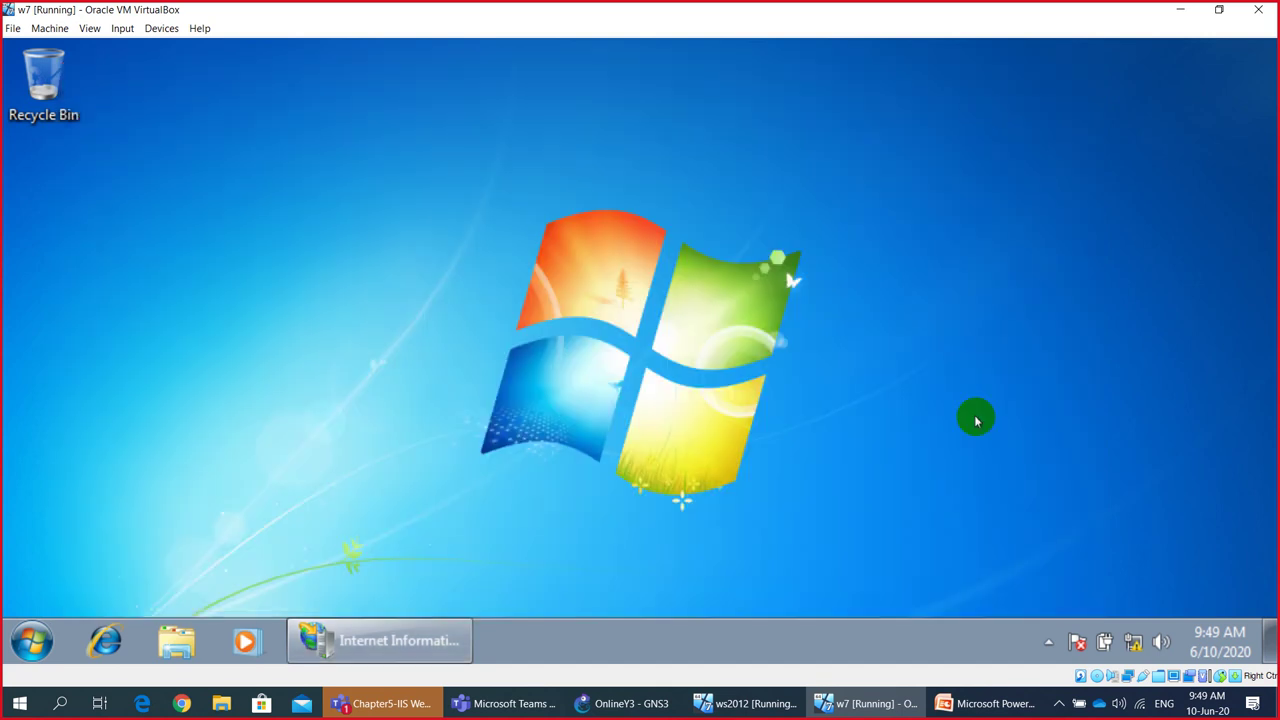
left_click(980, 705)
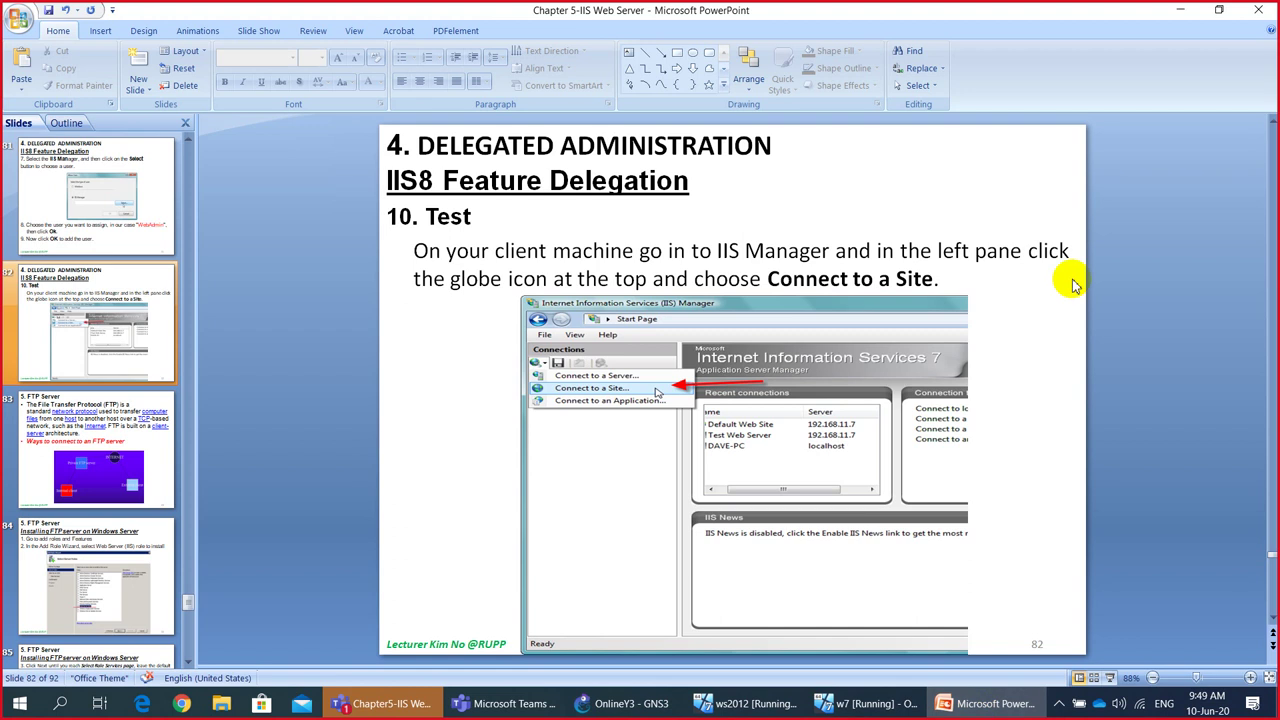
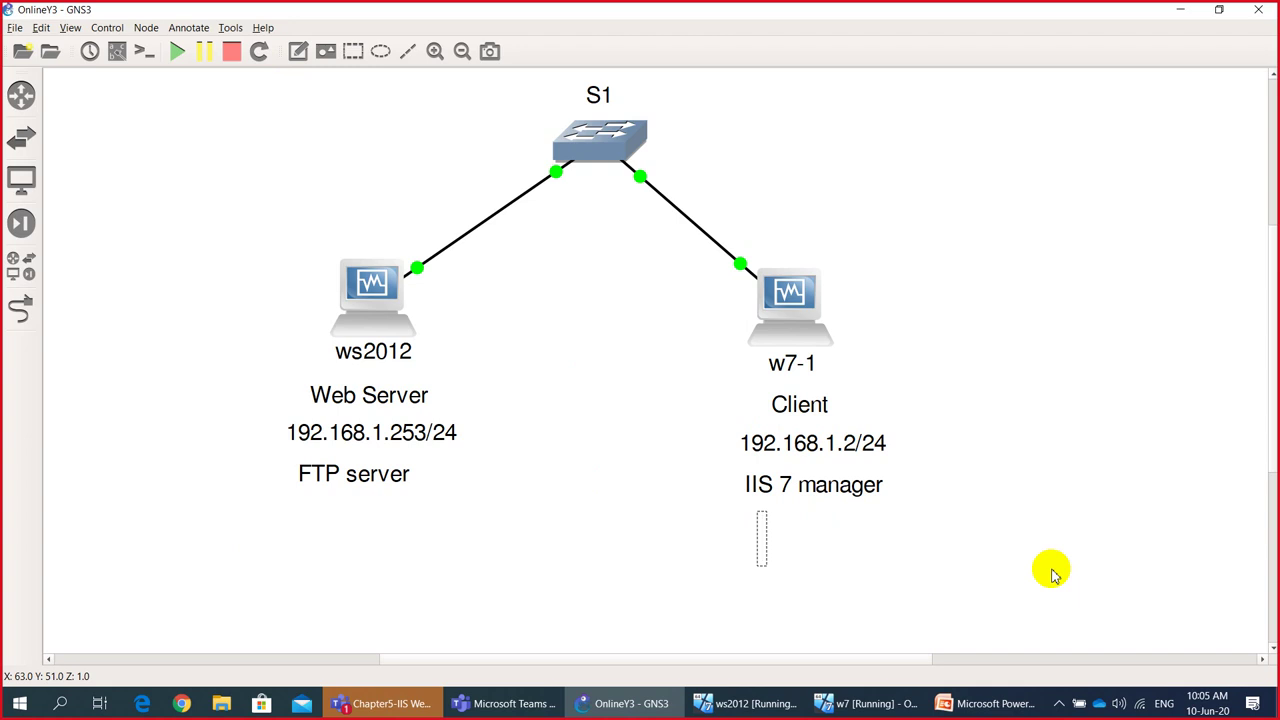
Step: Label the w7-1 client in the GNS3 topology with the note FTP Client, aligned beneath the IIS 7 manager note
type("FT")
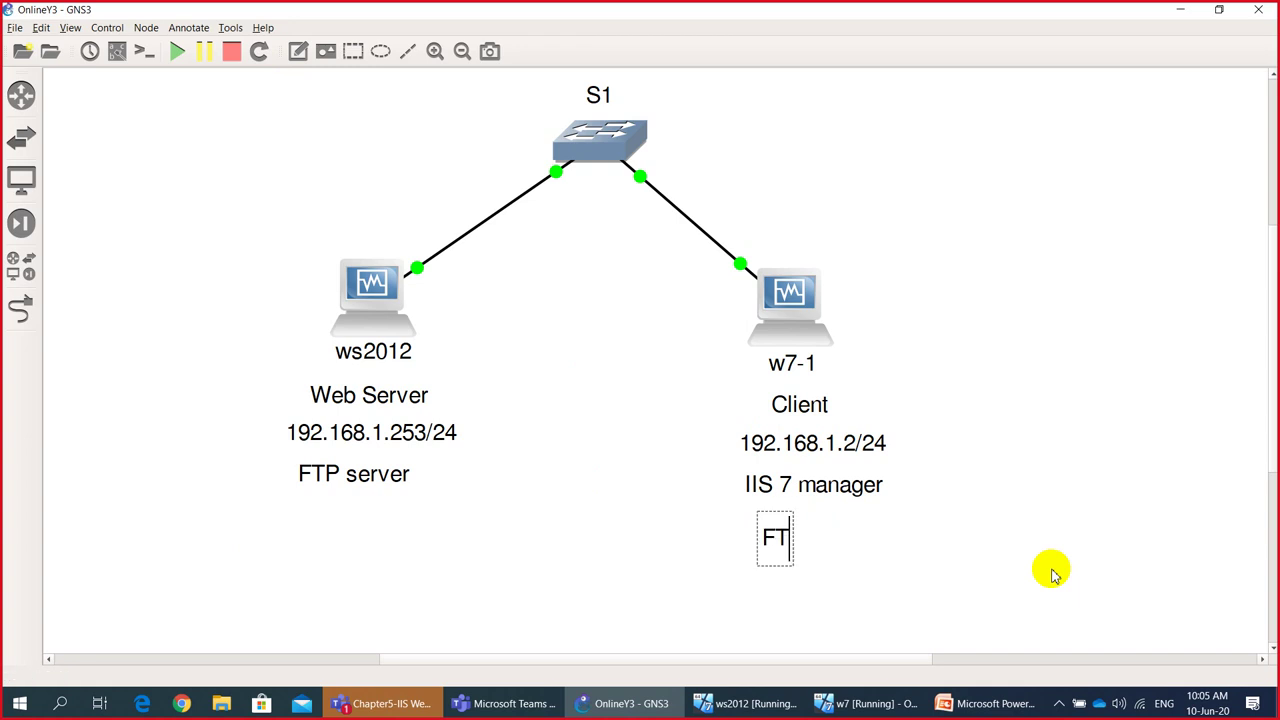
type("P Client")
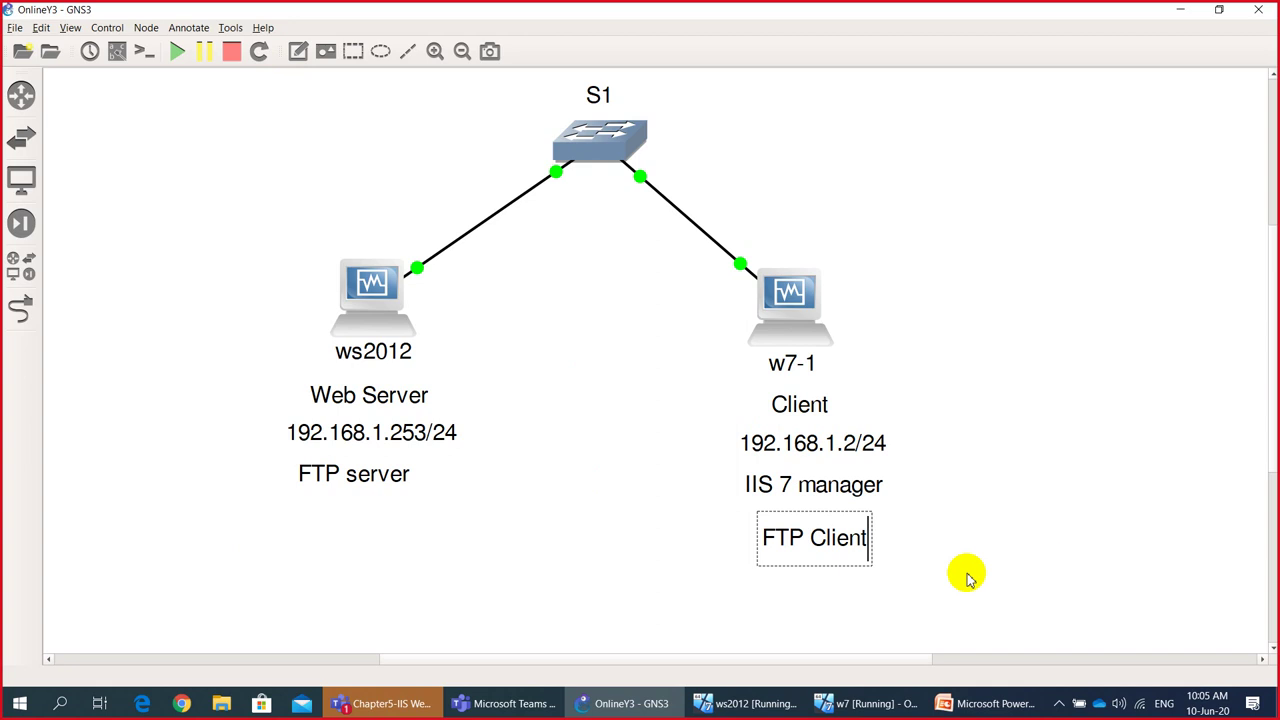
left_click(574, 571)
left_click(833, 540)
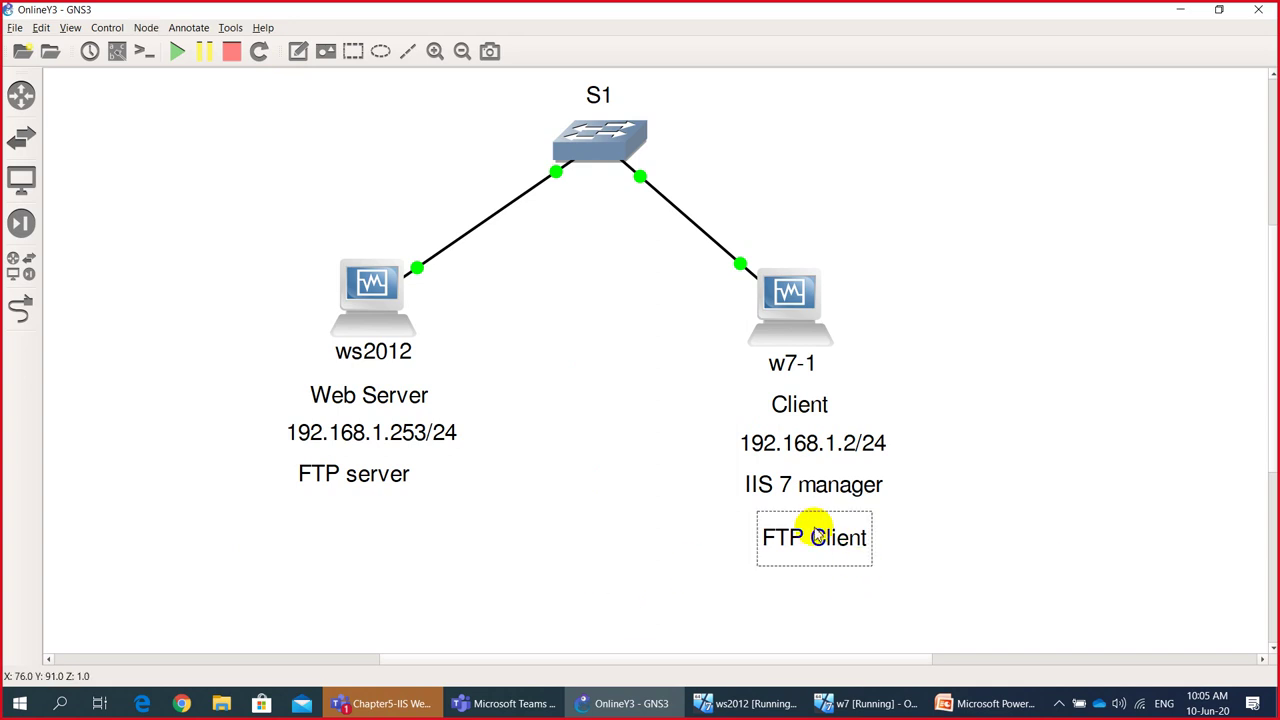
left_click_drag(814, 536, 806, 537)
left_click(645, 532)
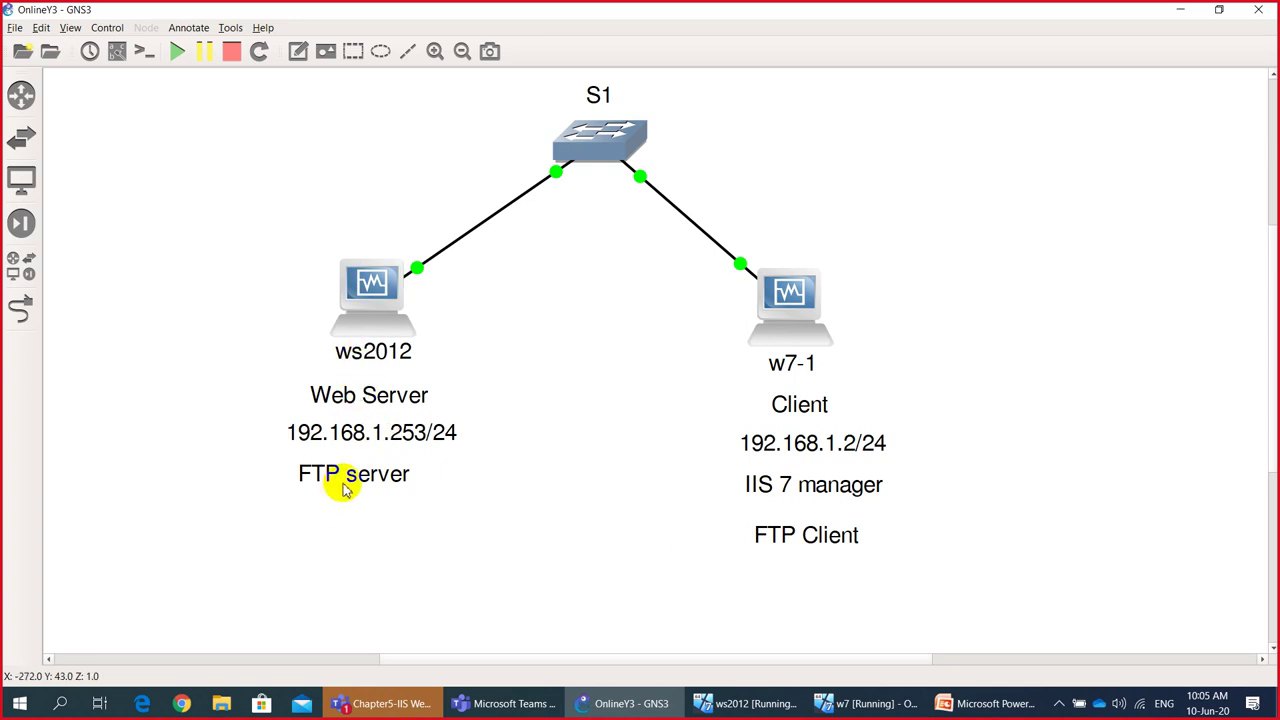
Step: Switch to the ws2012 virtual machine and close IIS Manager to get back to Server Manager
mouse_move(730, 706)
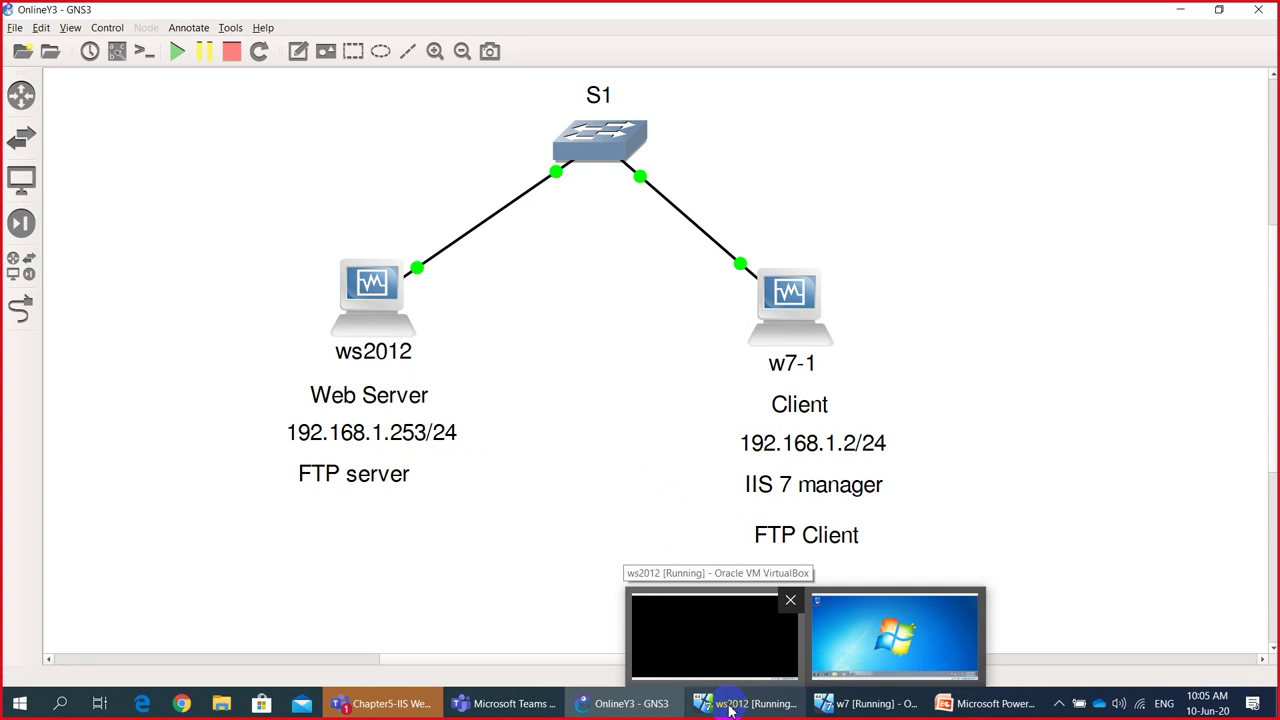
left_click(714, 636)
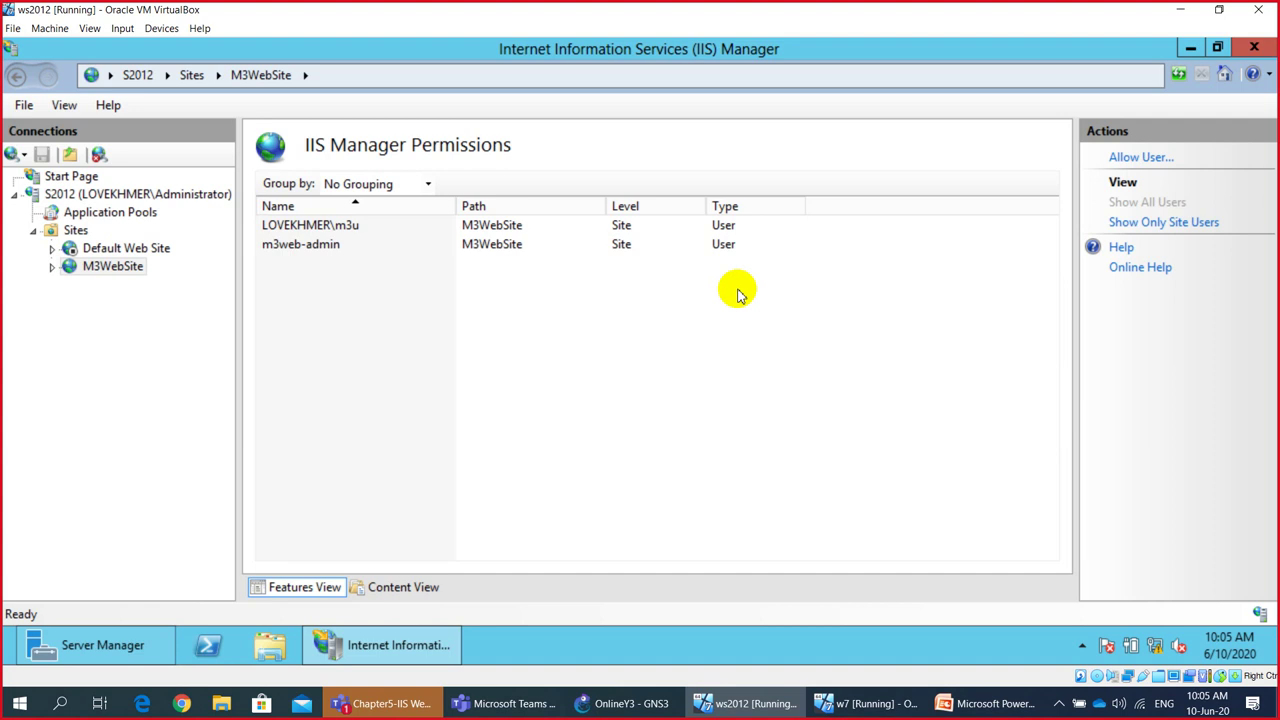
left_click(1256, 50)
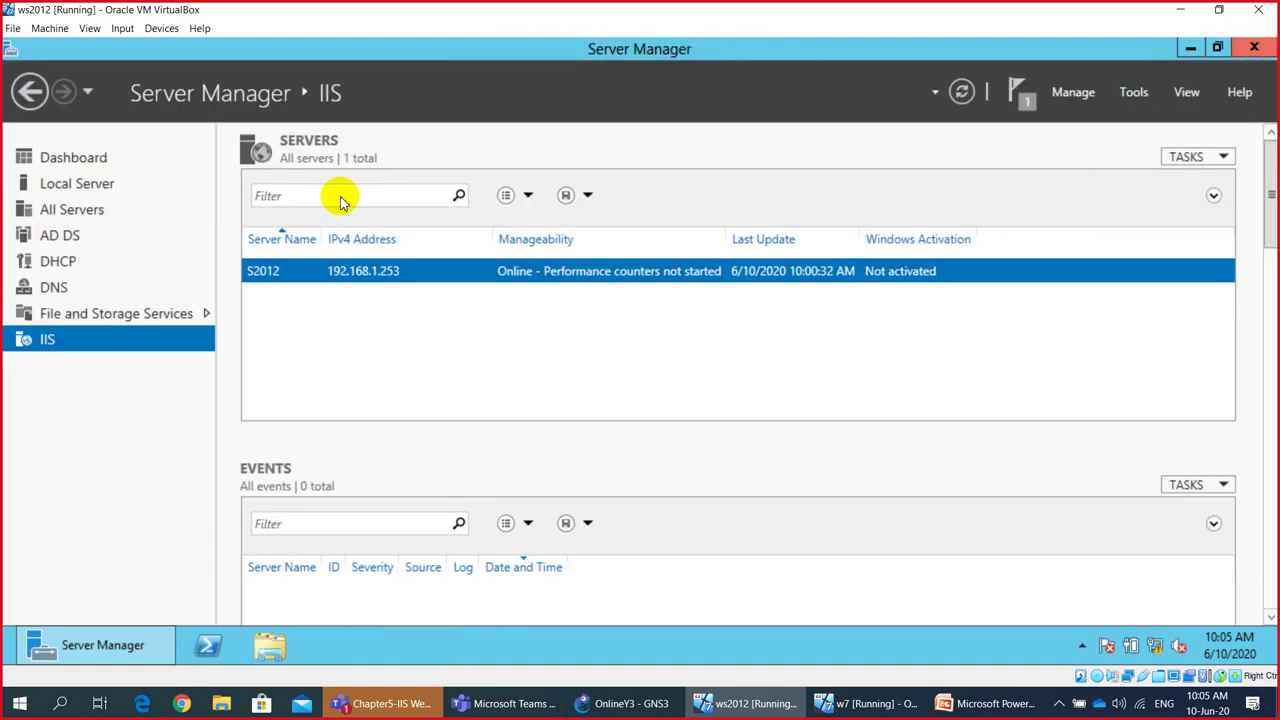
Step: Start adding roles and features from the Dashboard, choosing a role-based or feature-based installation on server s2012.lovekhmer.com
left_click(88, 164)
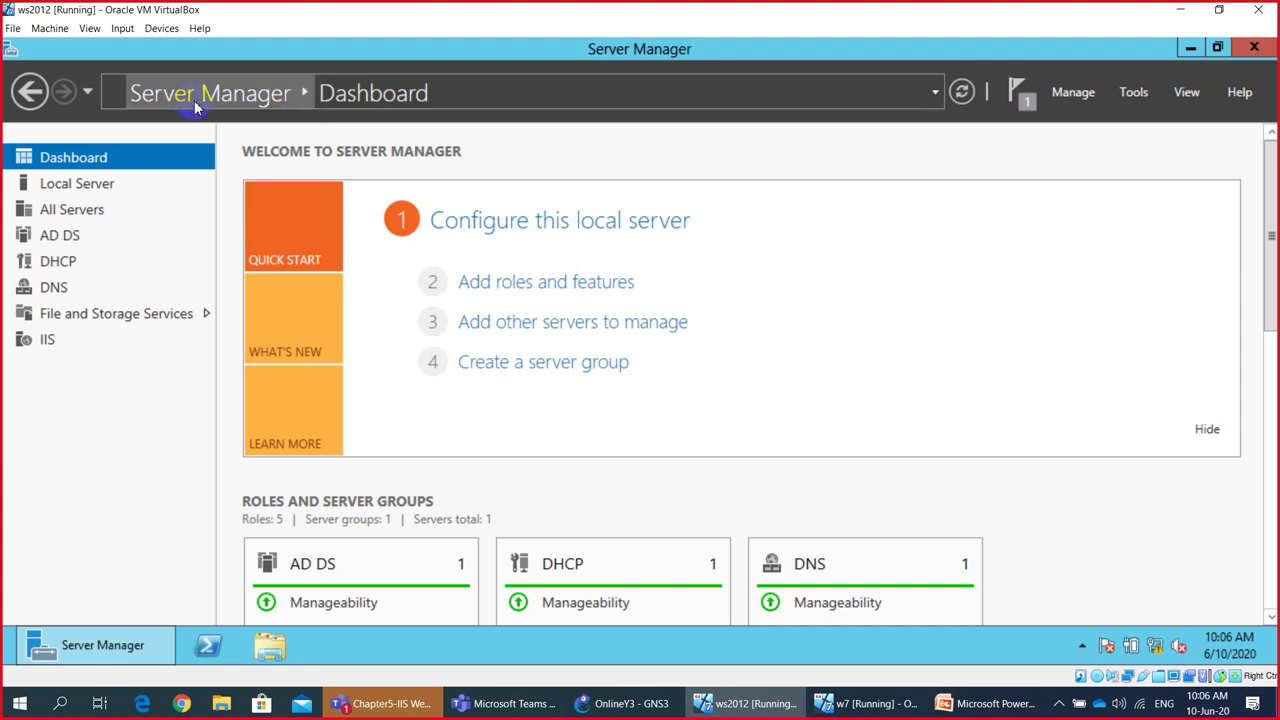
left_click(518, 288)
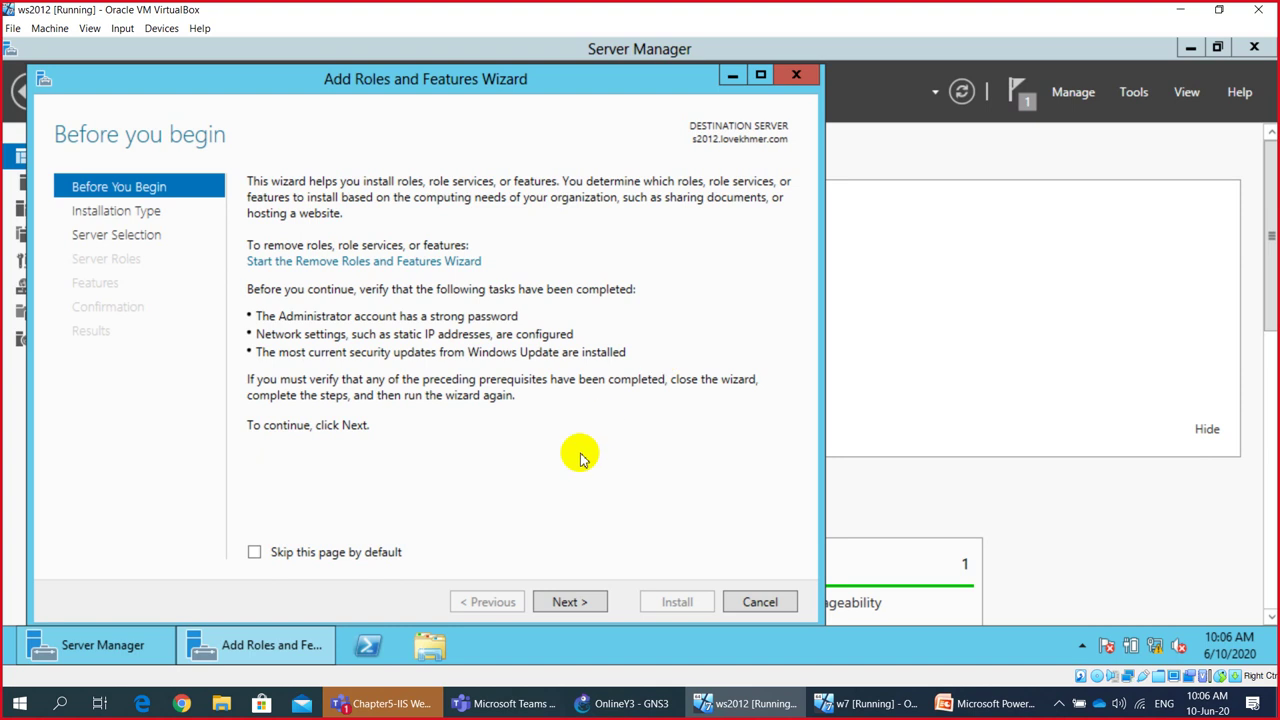
left_click(570, 603)
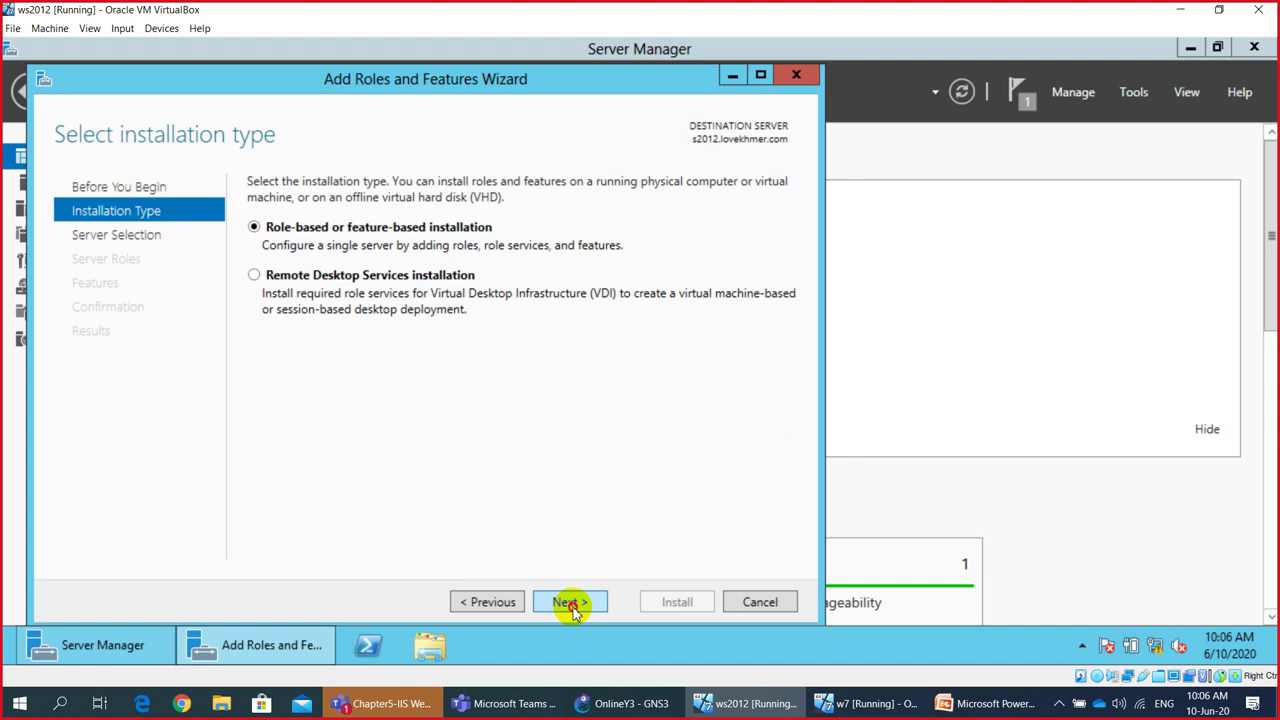
left_click(573, 606)
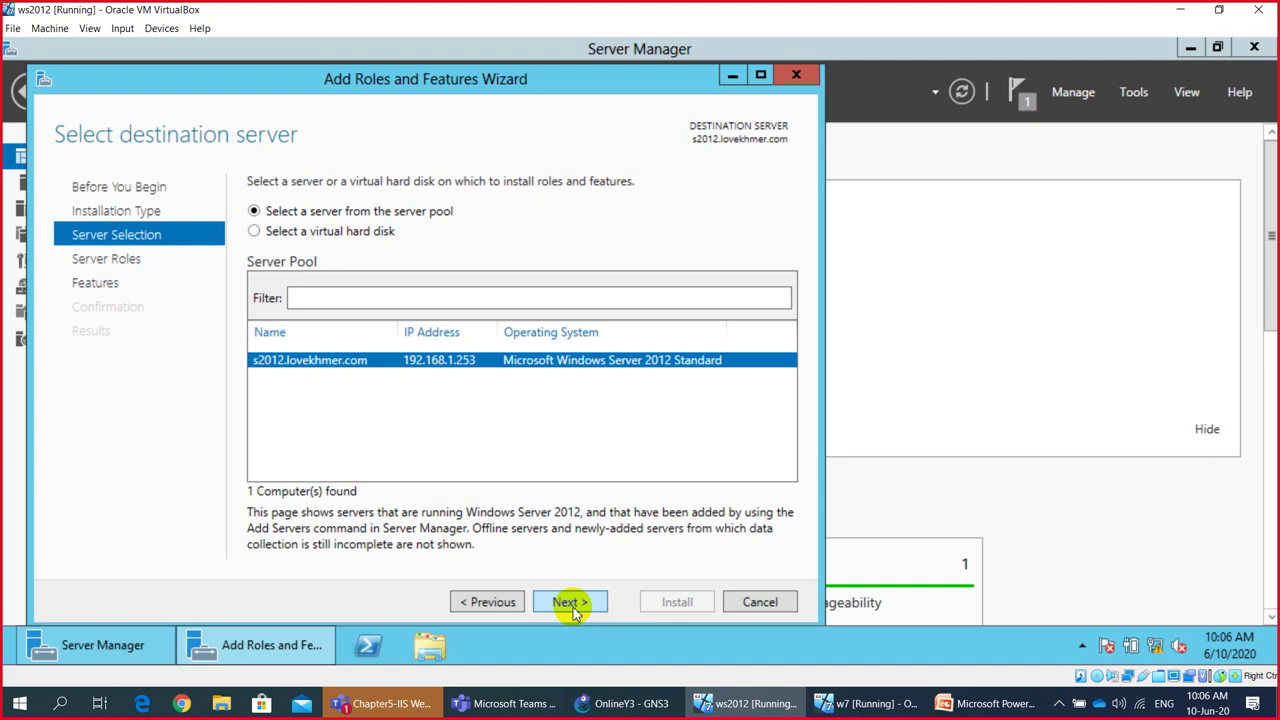
left_click(570, 604)
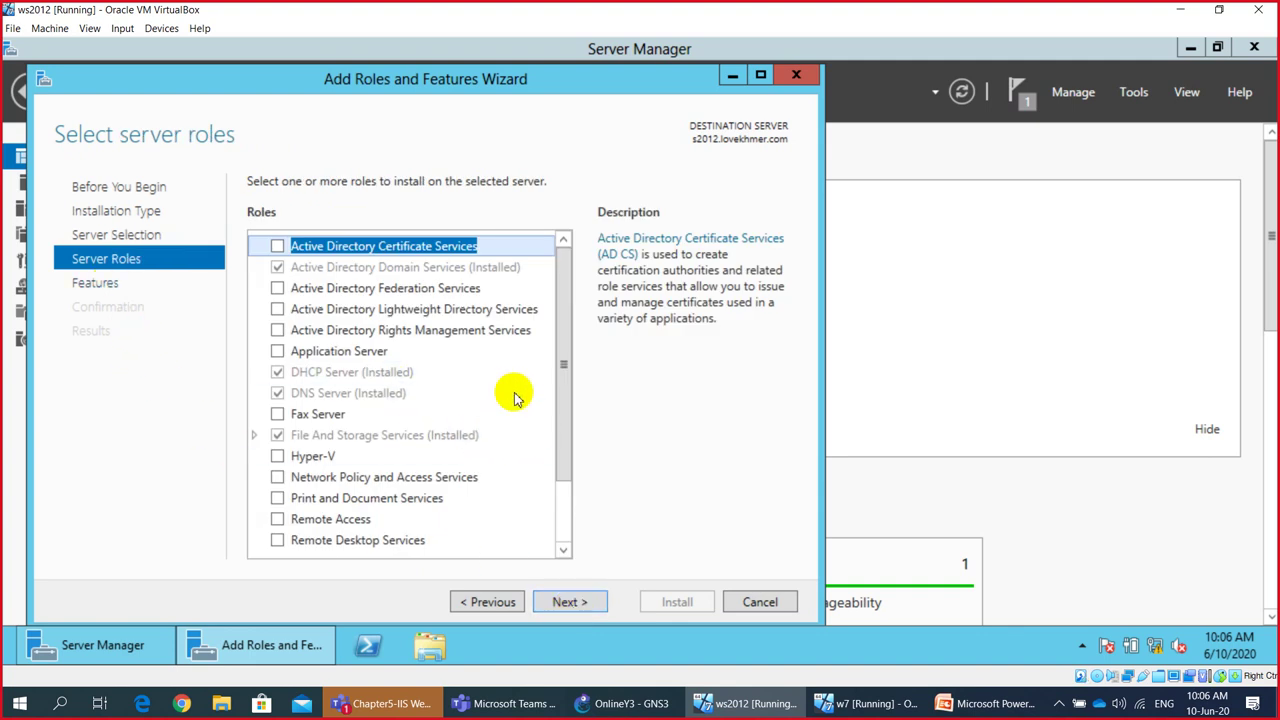
Step: Select the FTP Server role service under Web Server (IIS) and continue to the confirmation page without adding extra features
left_click(562, 403)
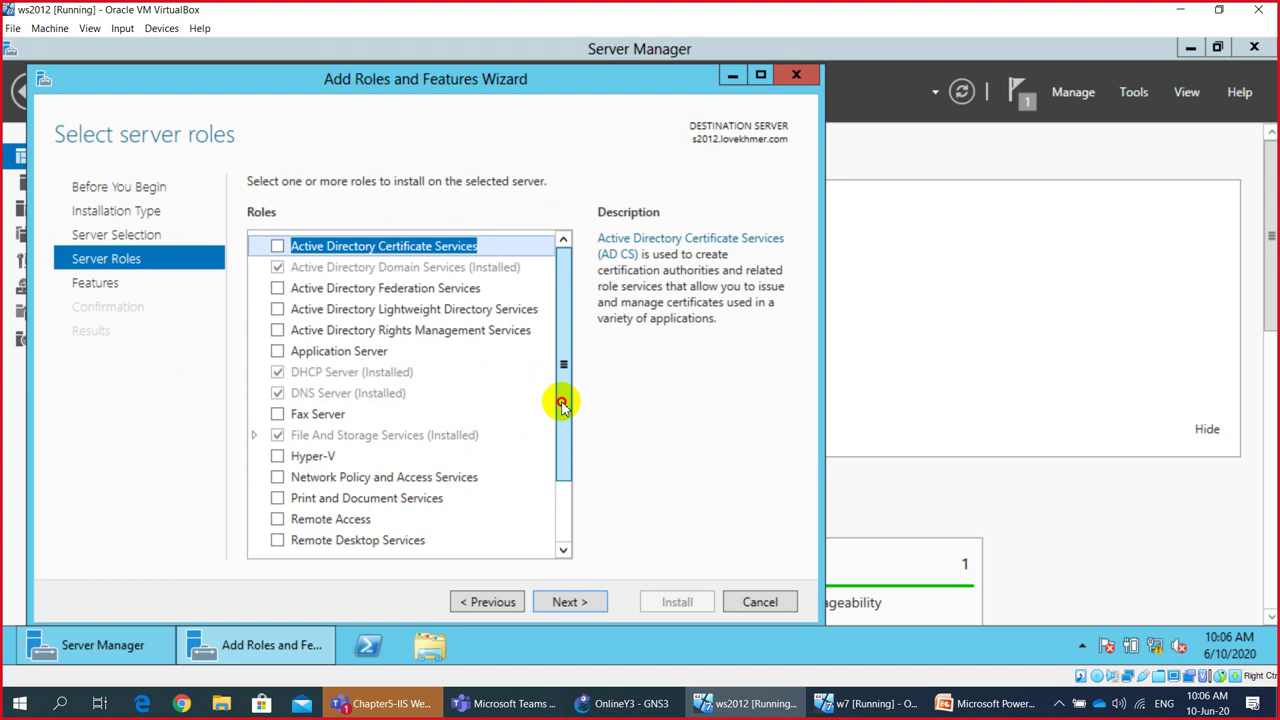
left_click_drag(562, 403, 543, 497)
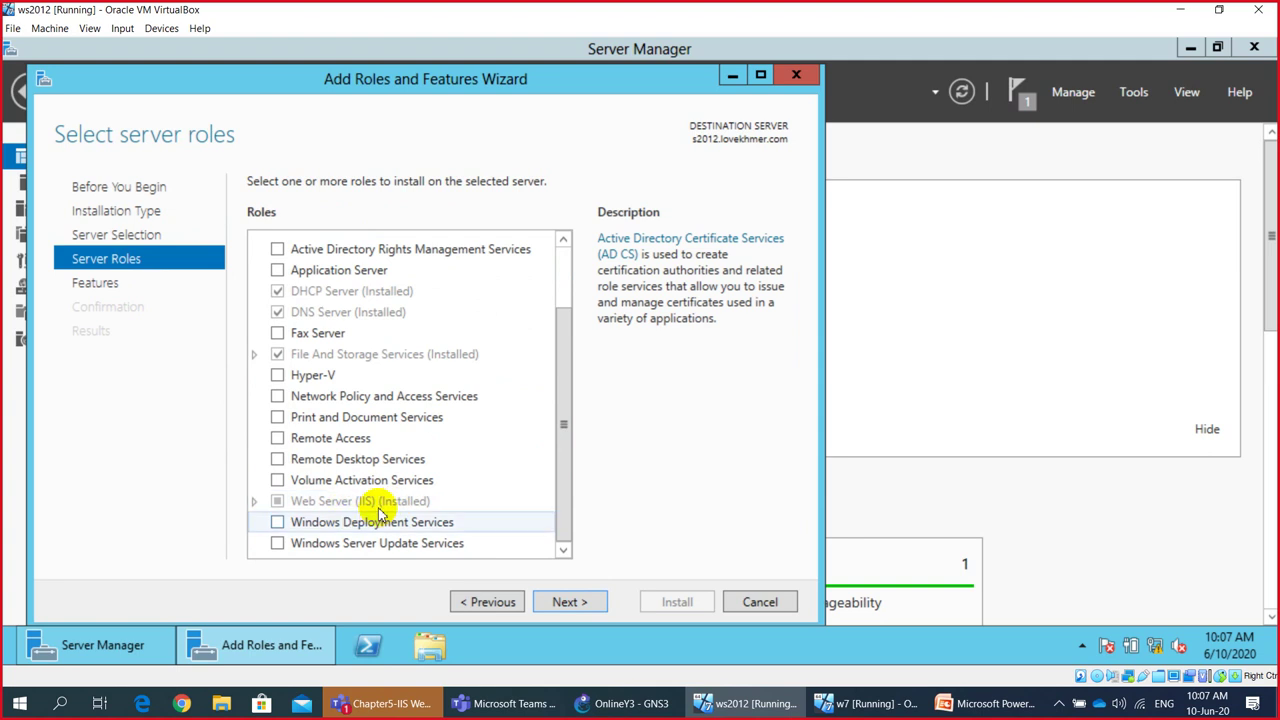
left_click(254, 503)
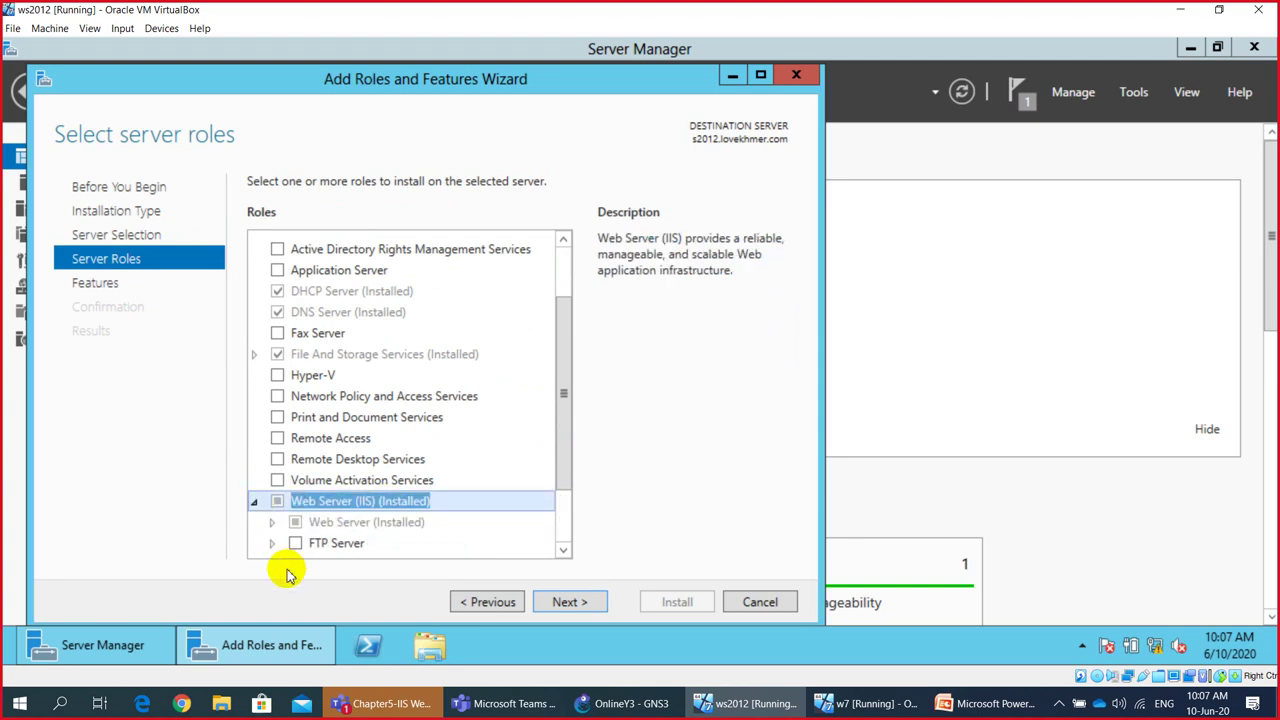
left_click(296, 545)
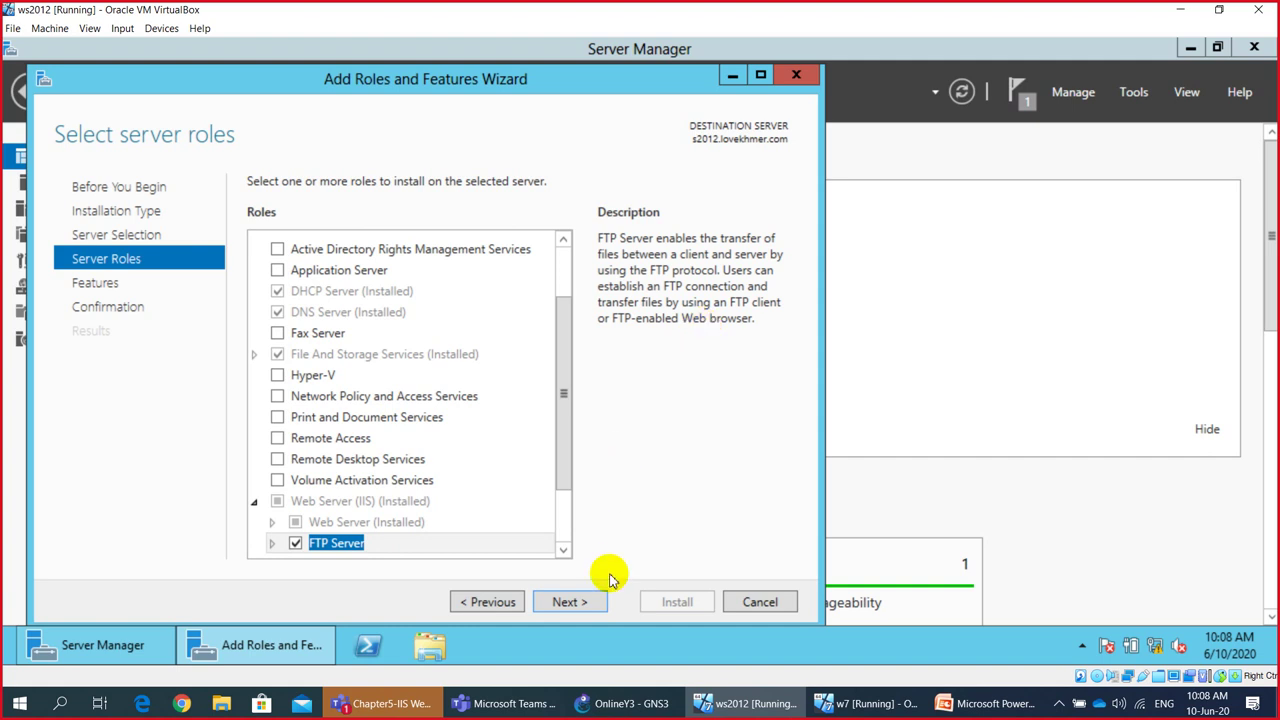
left_click(570, 602)
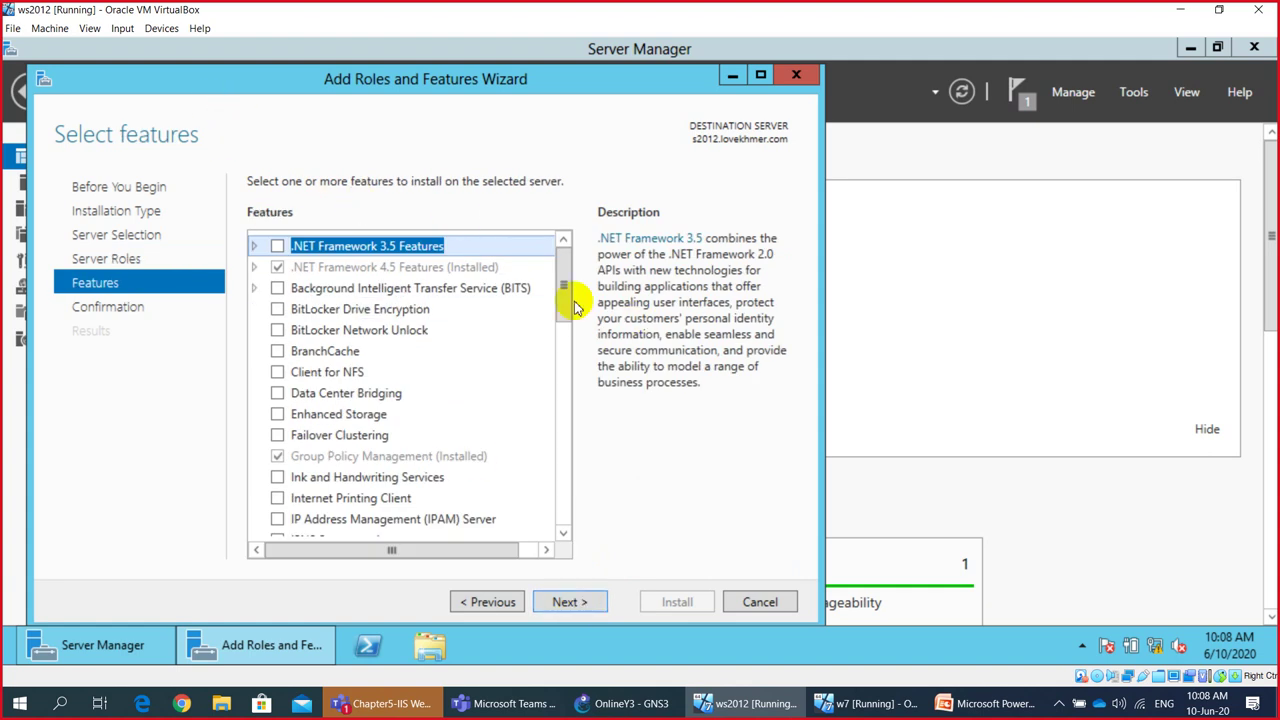
left_click(570, 602)
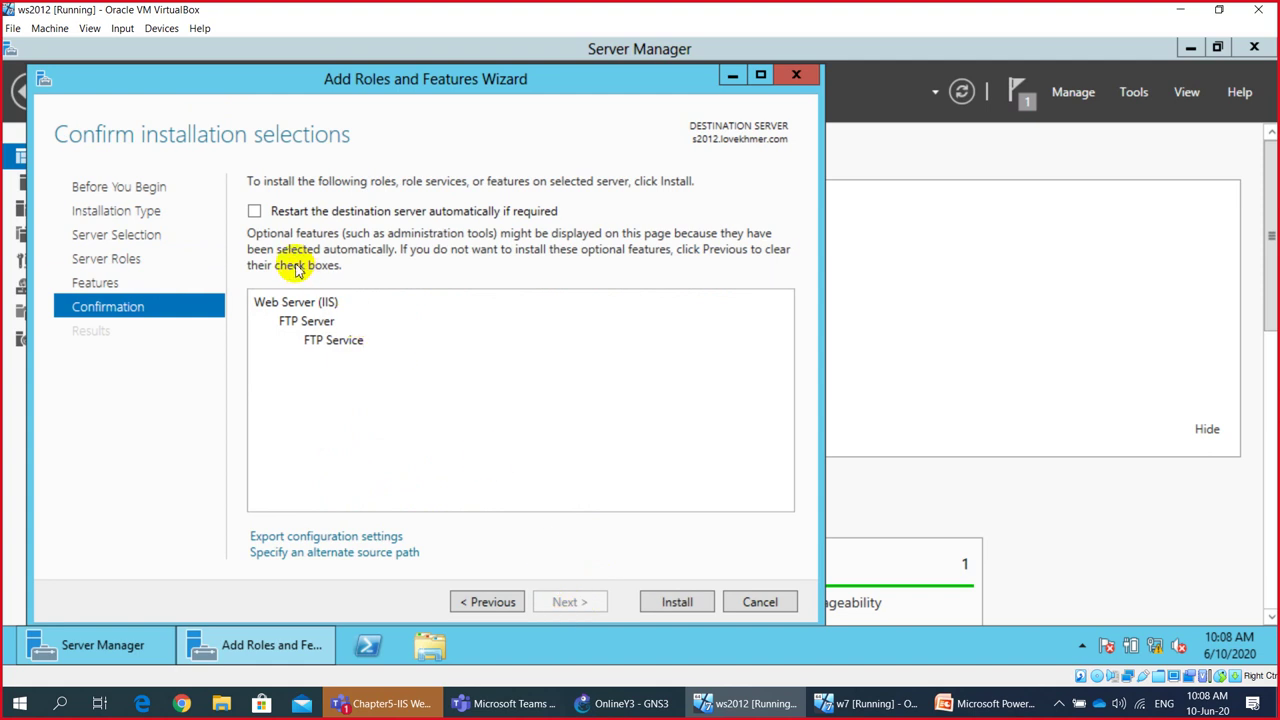
Step: Allow the destination server to restart automatically if required, install the FTP Server role service, and close the wizard
left_click(254, 212)
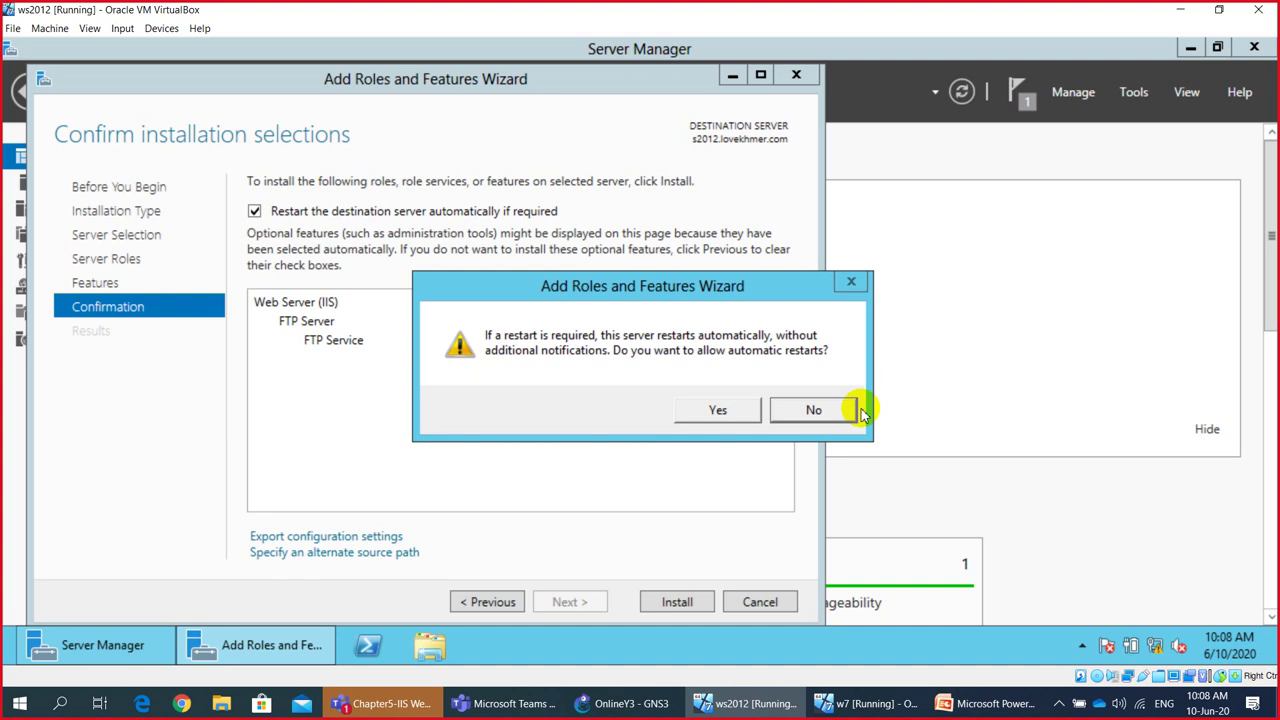
left_click(725, 418)
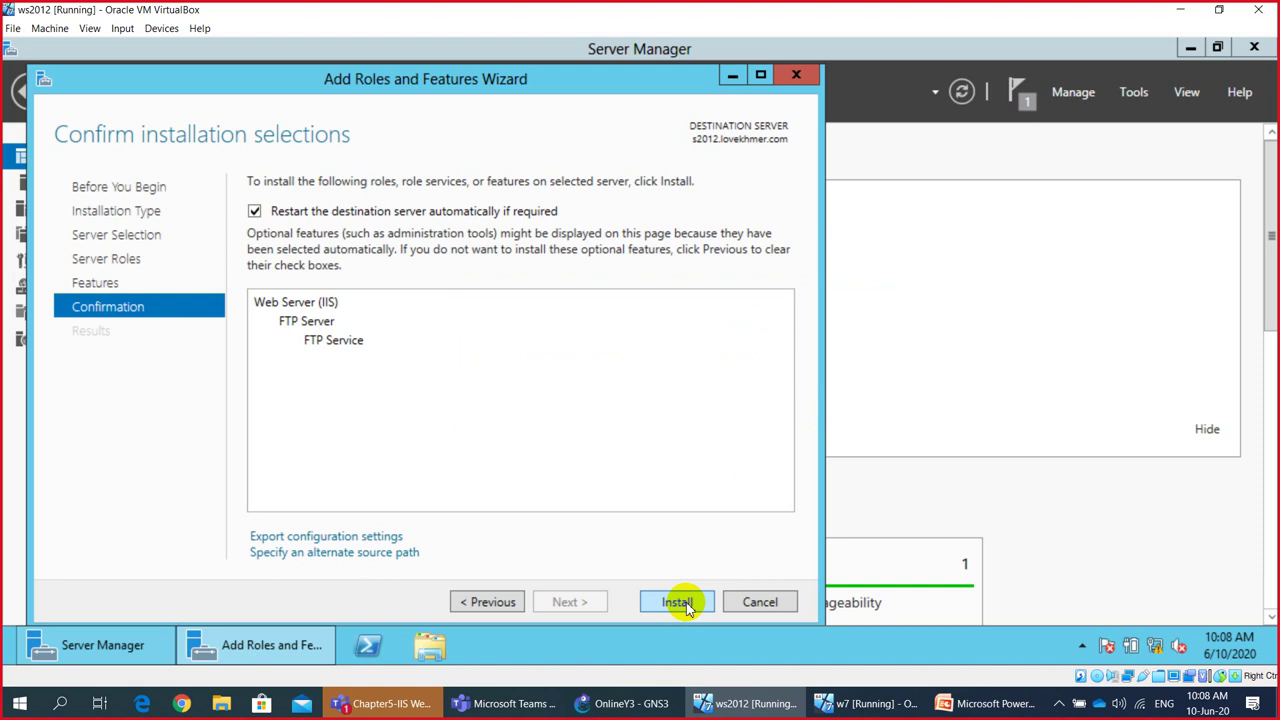
left_click(686, 602)
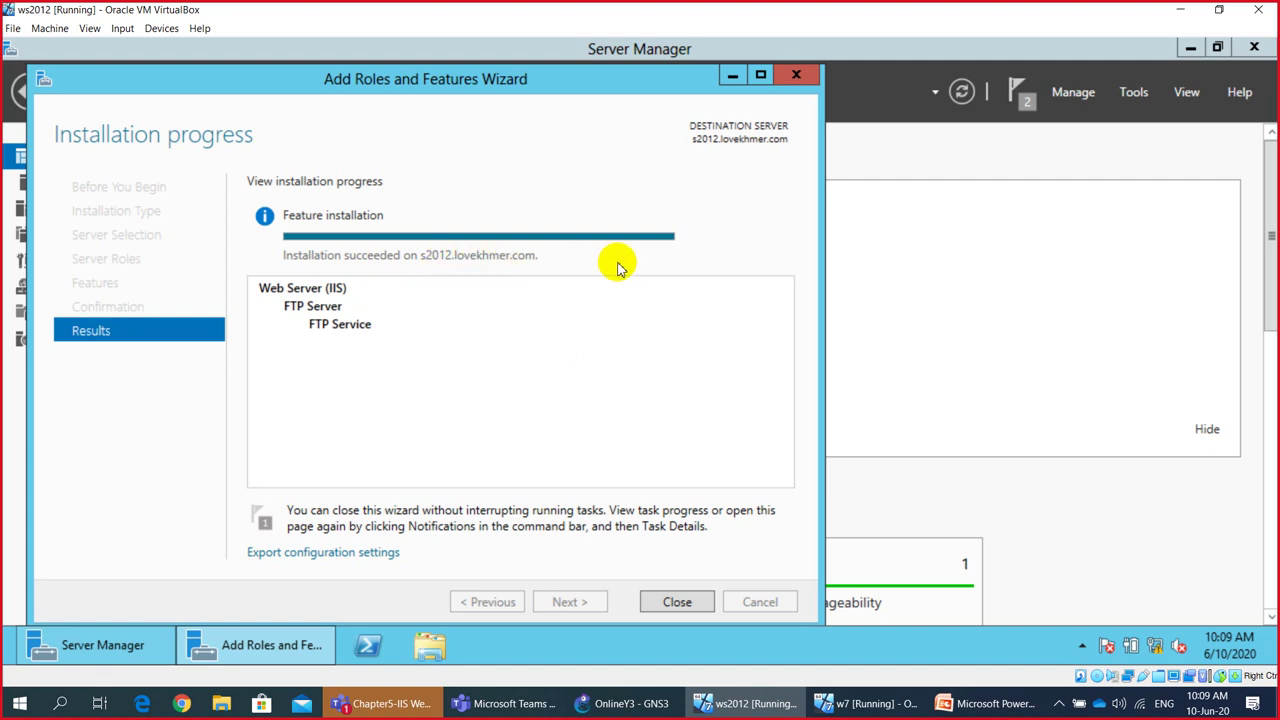
left_click(676, 603)
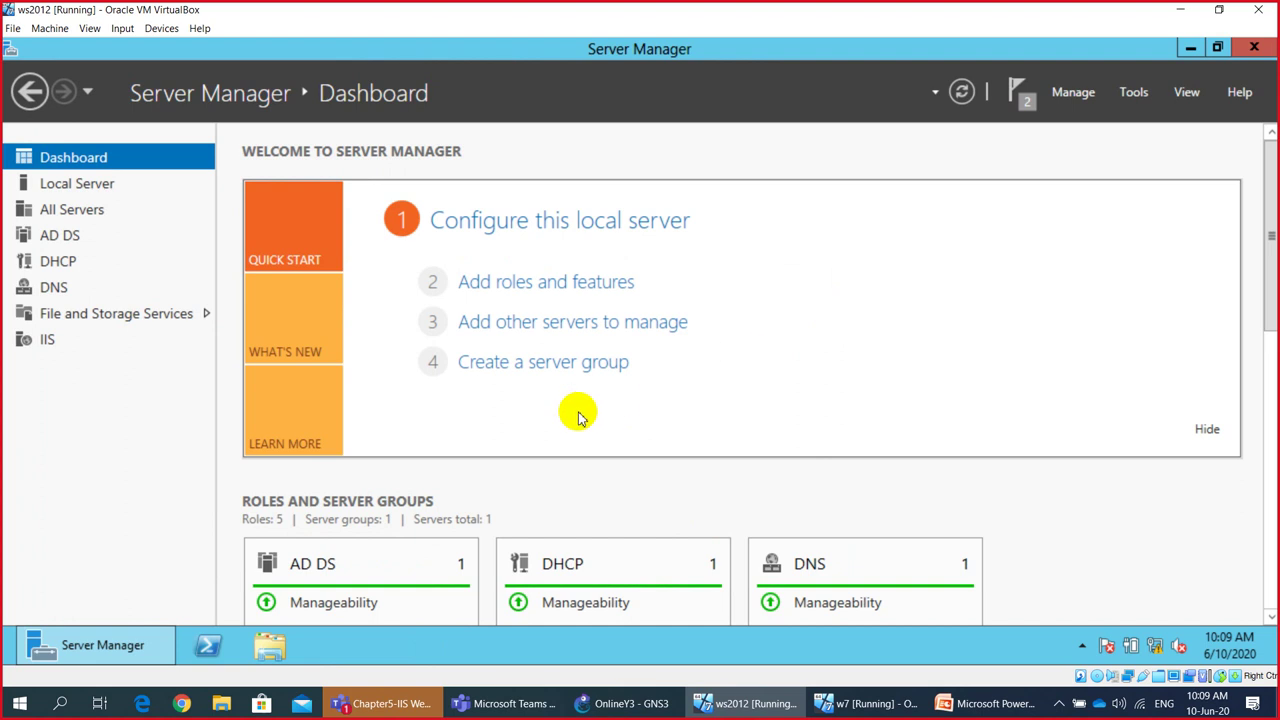
Step: Create a new folder named M3FTP on Local Disk (D:) in File Explorer
left_click(271, 648)
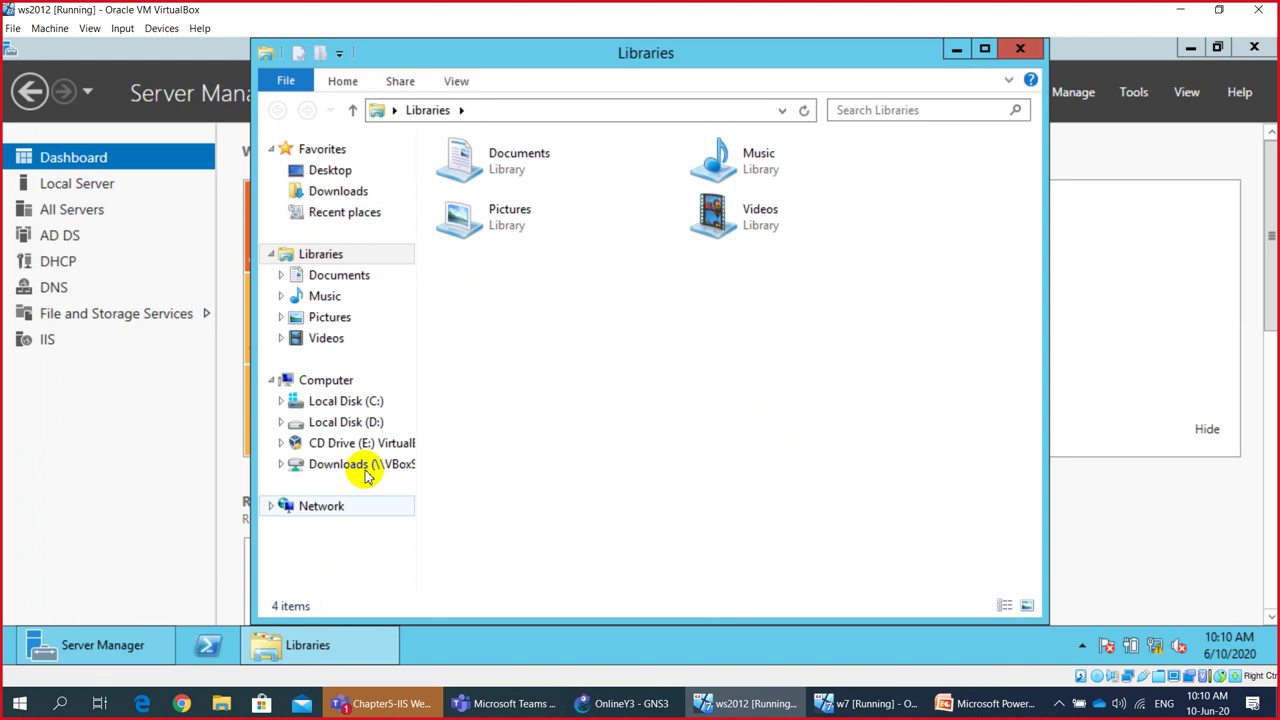
left_click(363, 422)
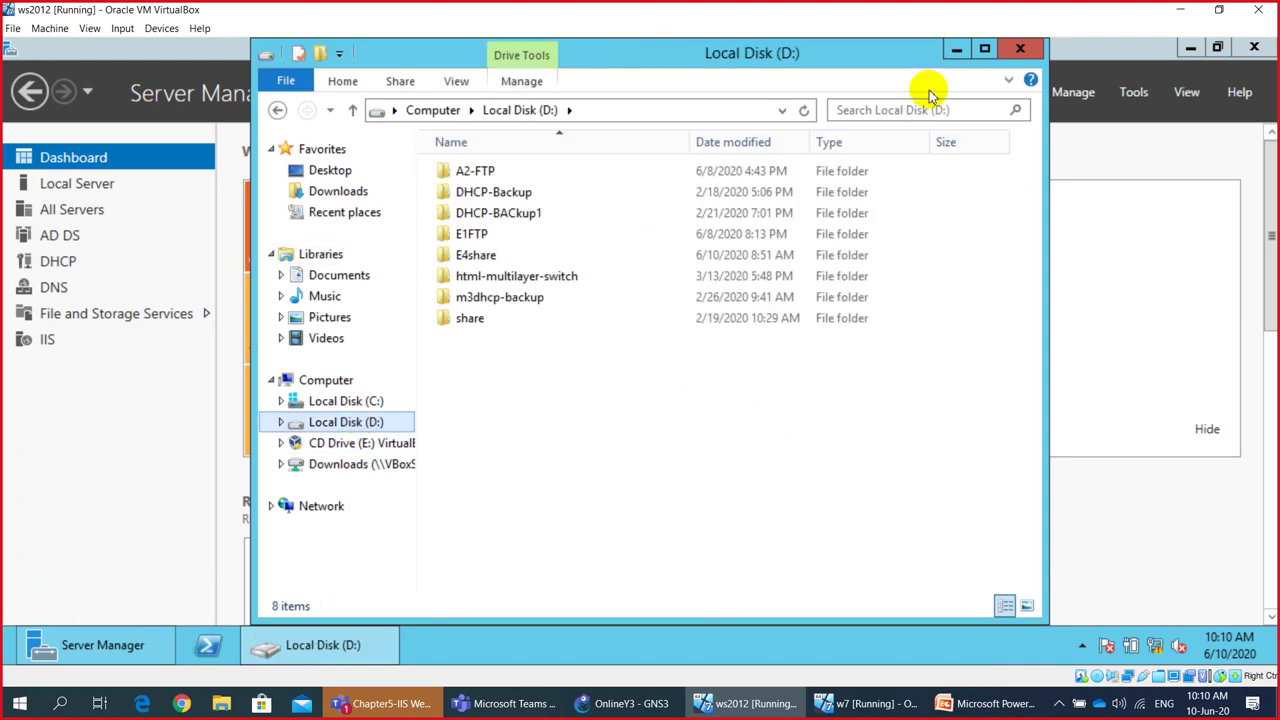
left_click(983, 49)
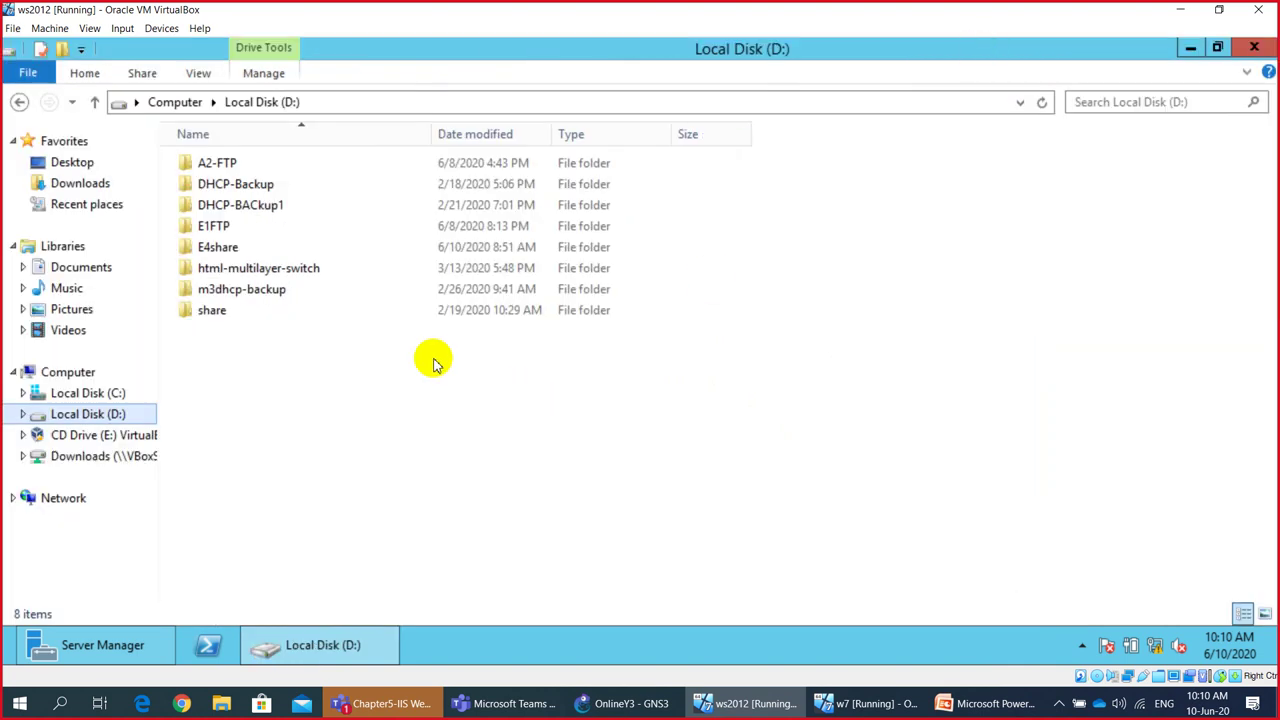
right_click(278, 366)
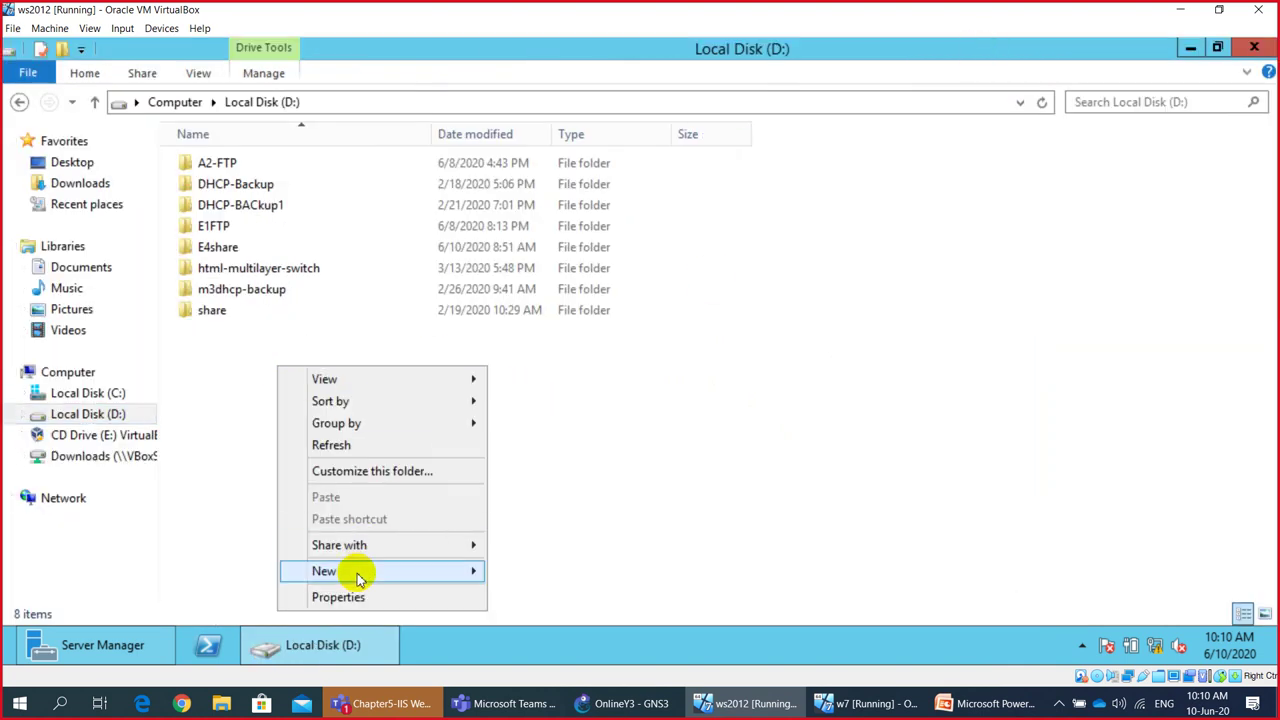
mouse_move(357, 571)
left_click(535, 437)
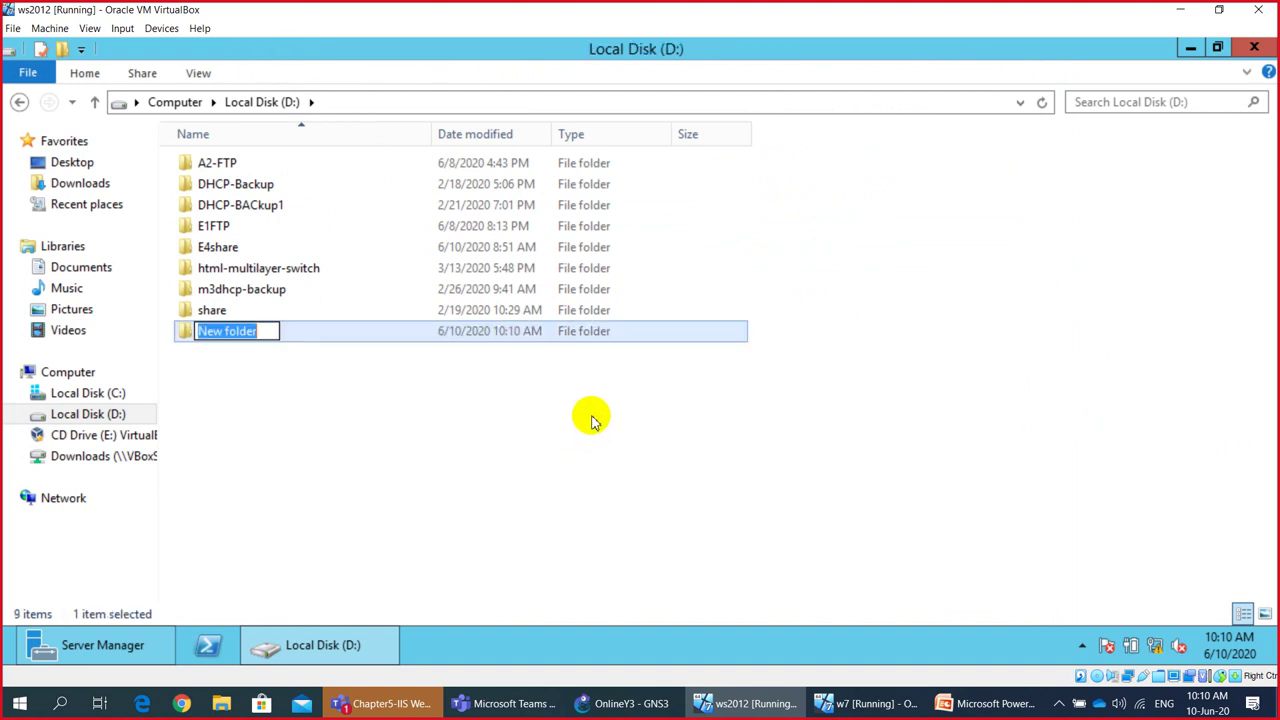
type("M3")
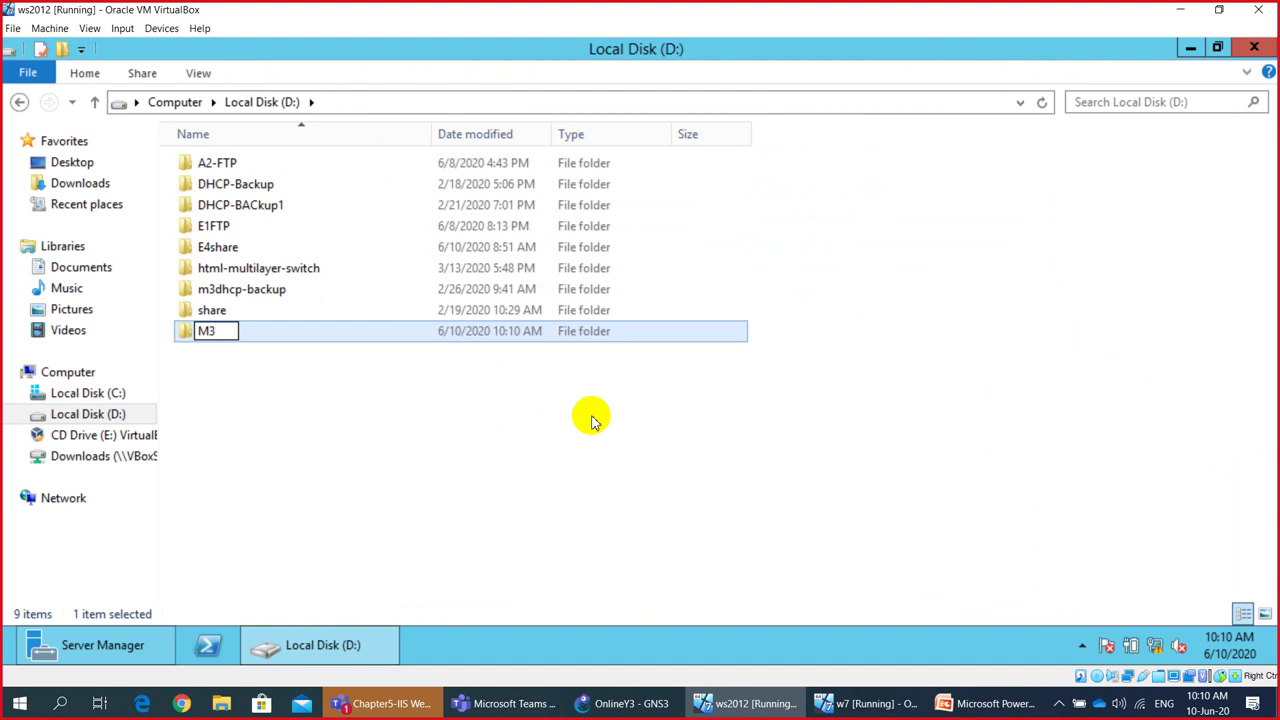
type("FTP")
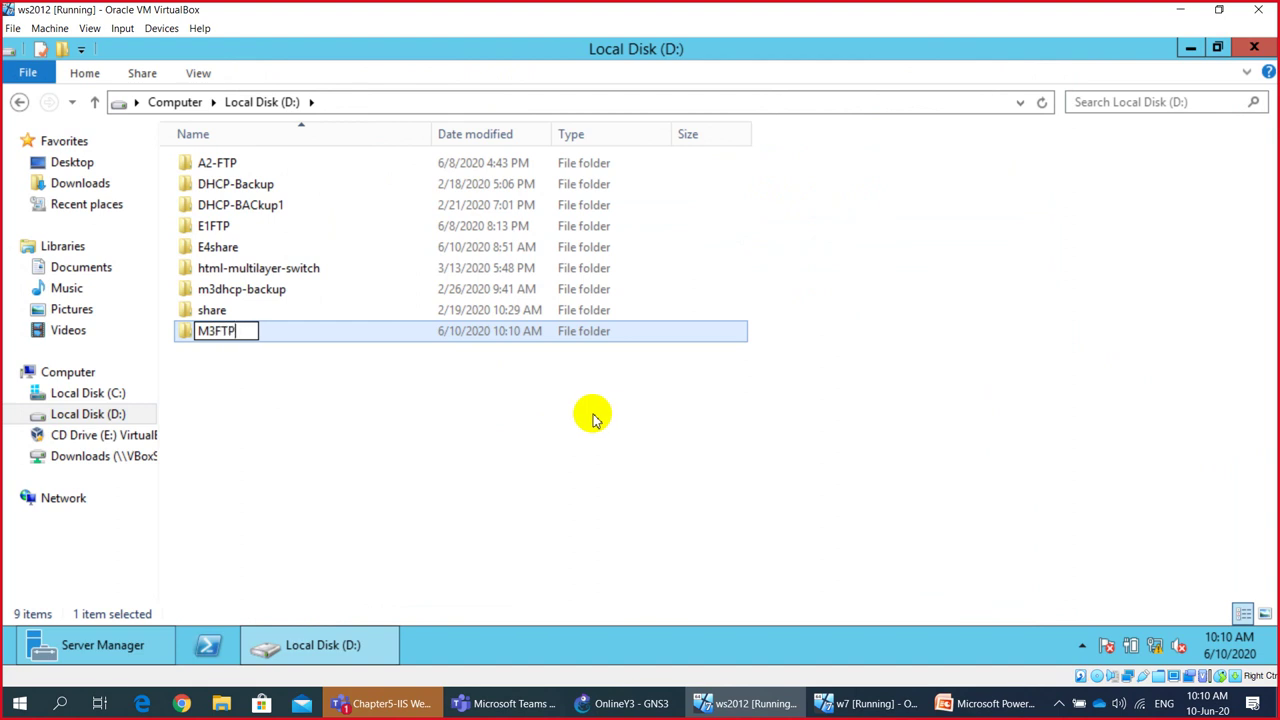
key("Return")
left_click(411, 426)
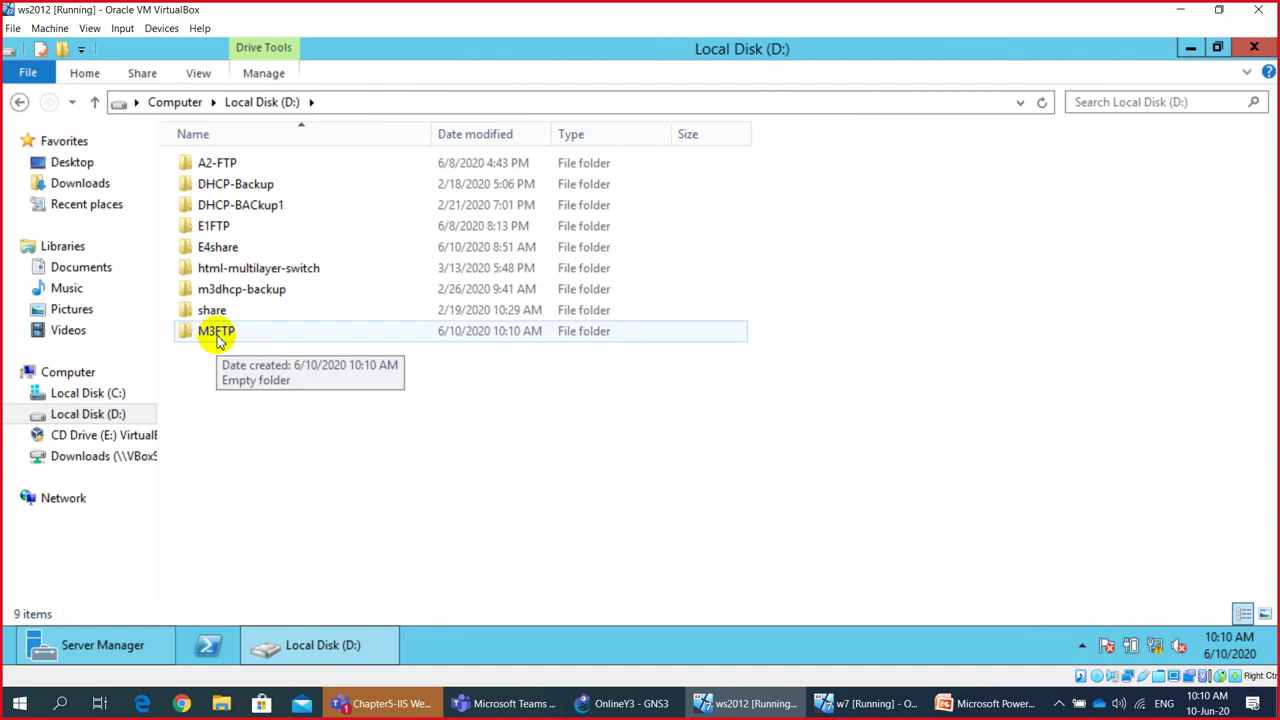
Step: Open the M3FTP folder on Local Disk (D:) and create two bitmap images in it with their default names
left_click(72, 310)
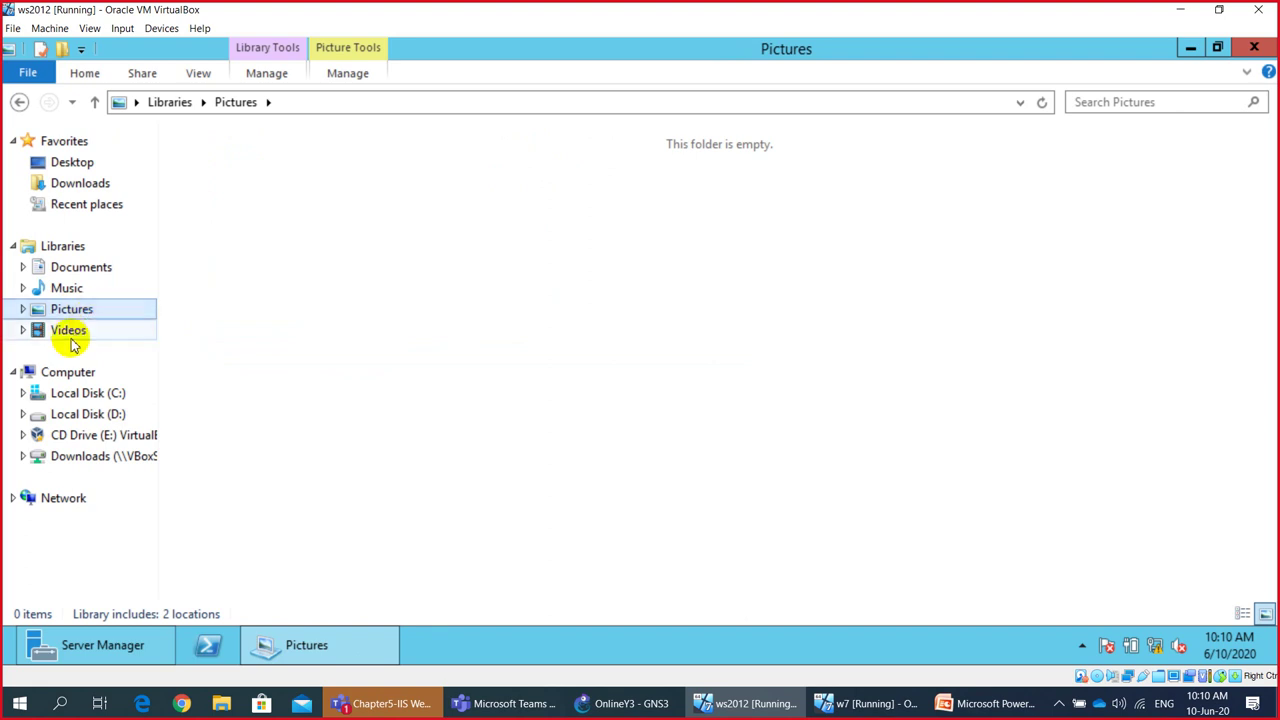
left_click(86, 416)
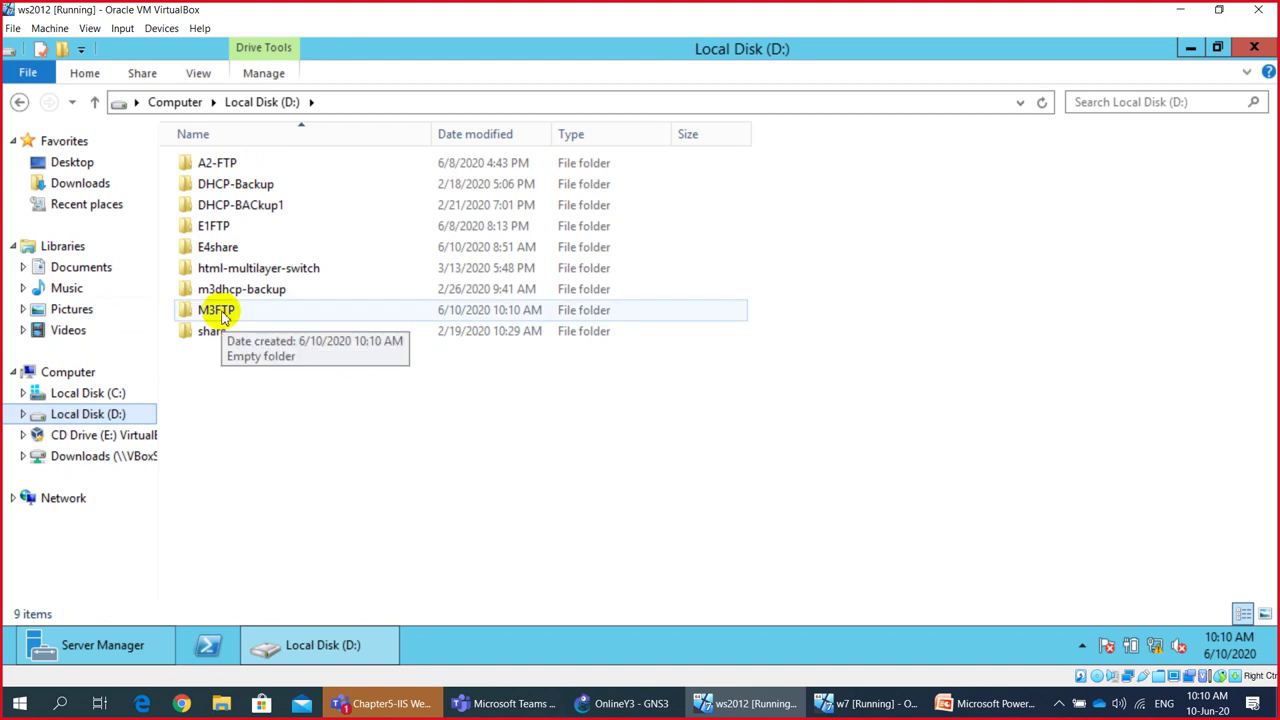
double_click(222, 316)
right_click(278, 198)
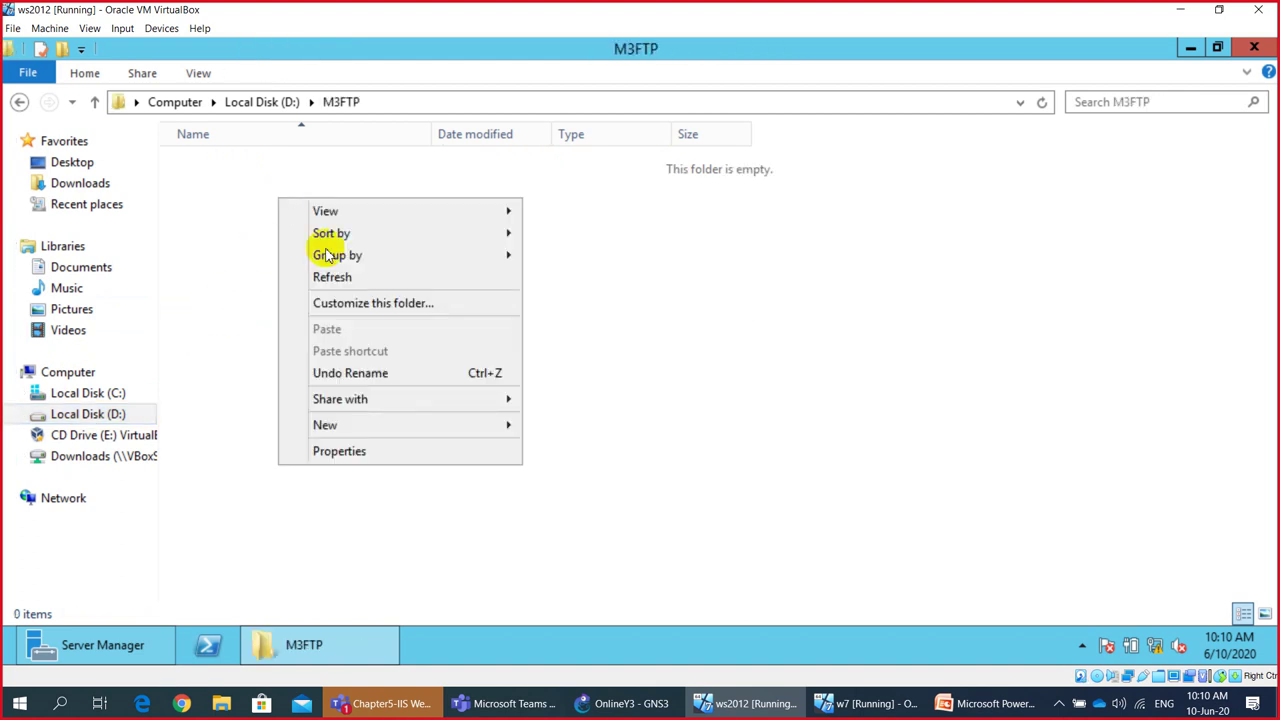
mouse_move(343, 425)
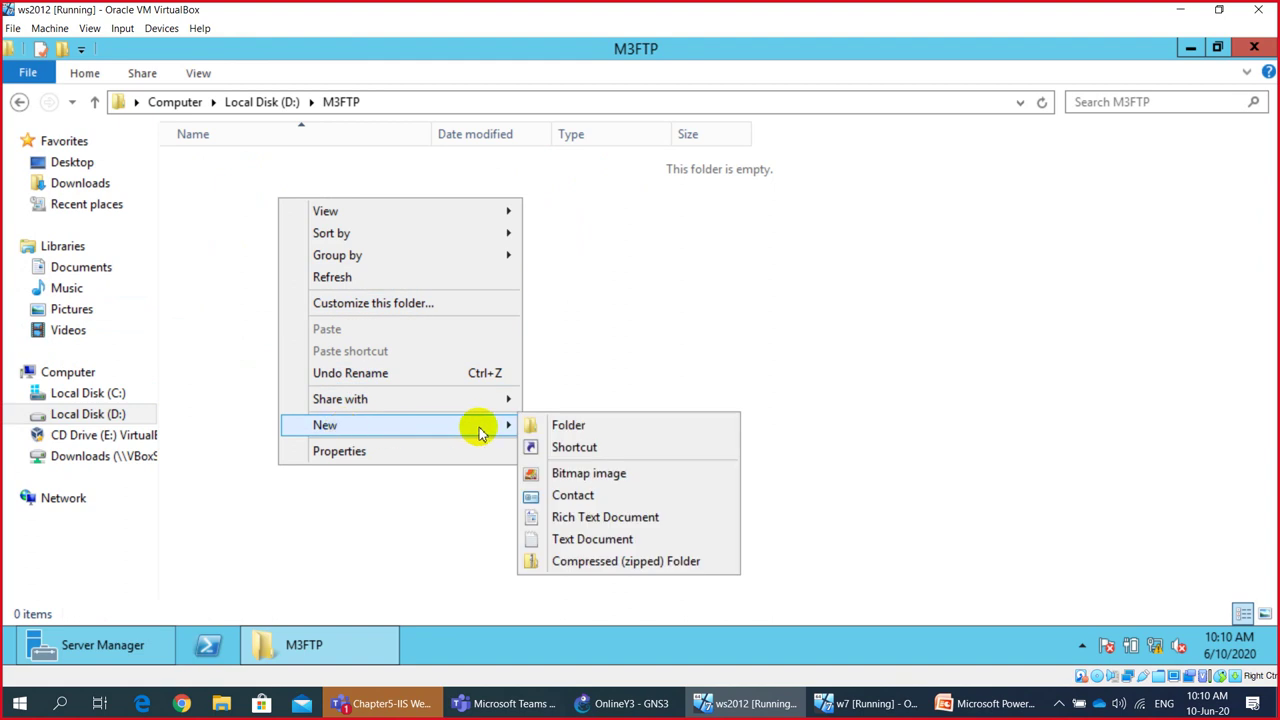
left_click(560, 473)
key("Return")
right_click(249, 238)
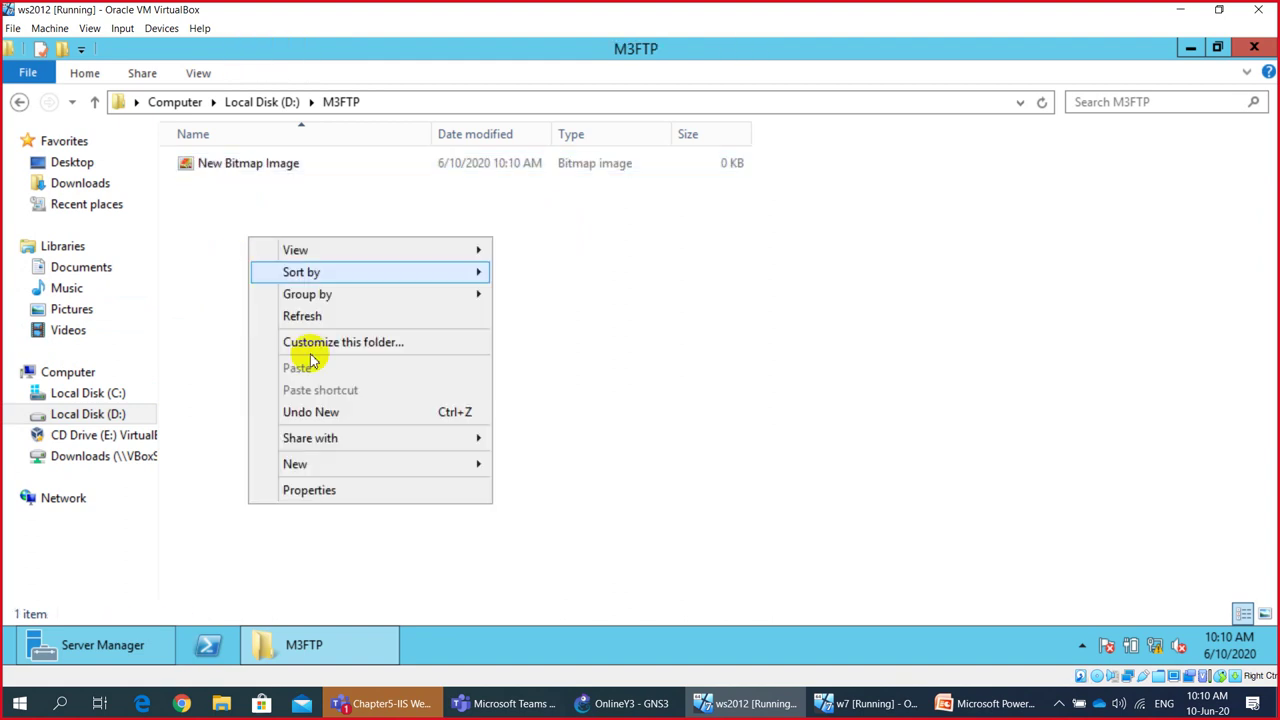
mouse_move(320, 466)
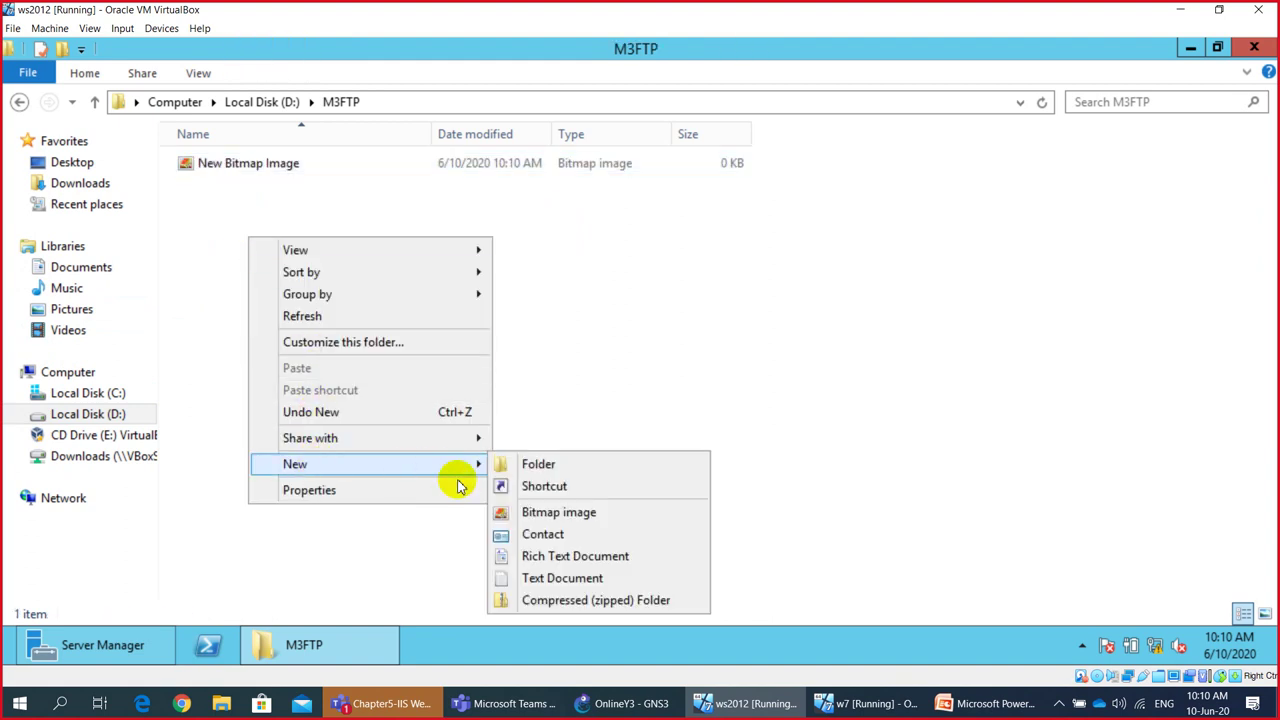
left_click(535, 512)
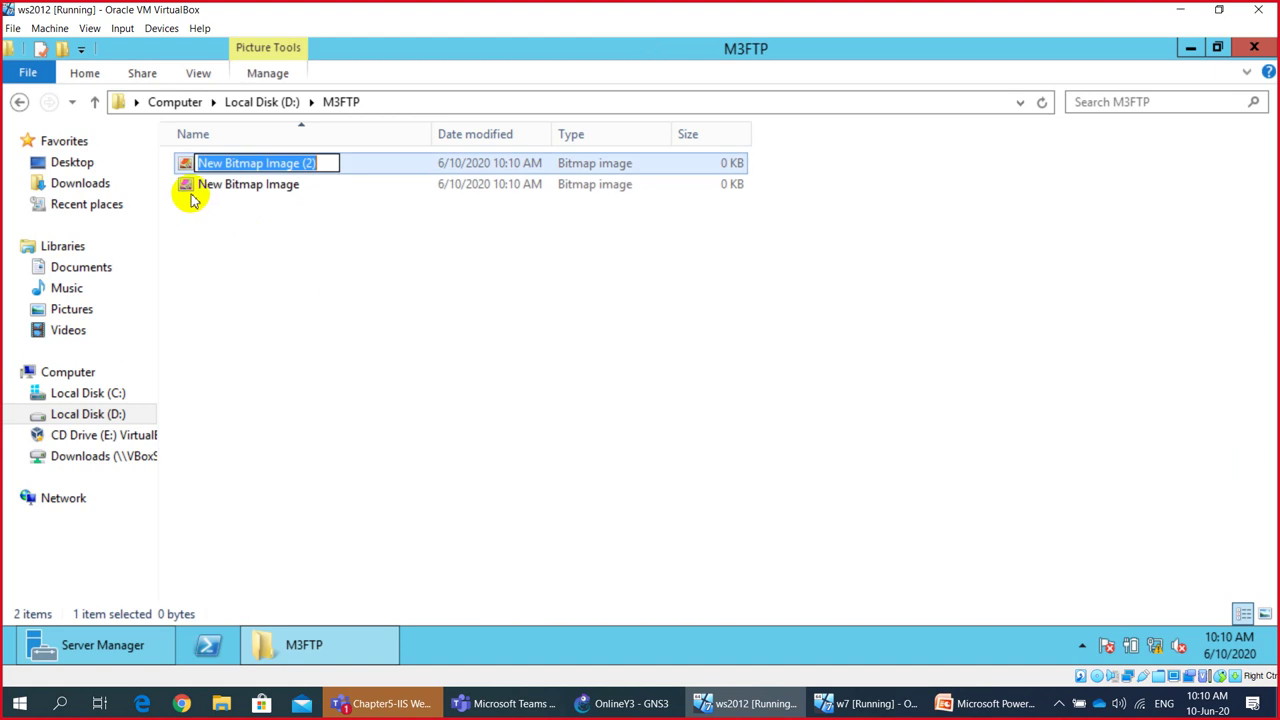
left_click(224, 255)
Step: Add two rich text documents with their default names to the M3FTP folder
right_click(226, 254)
mouse_move(332, 487)
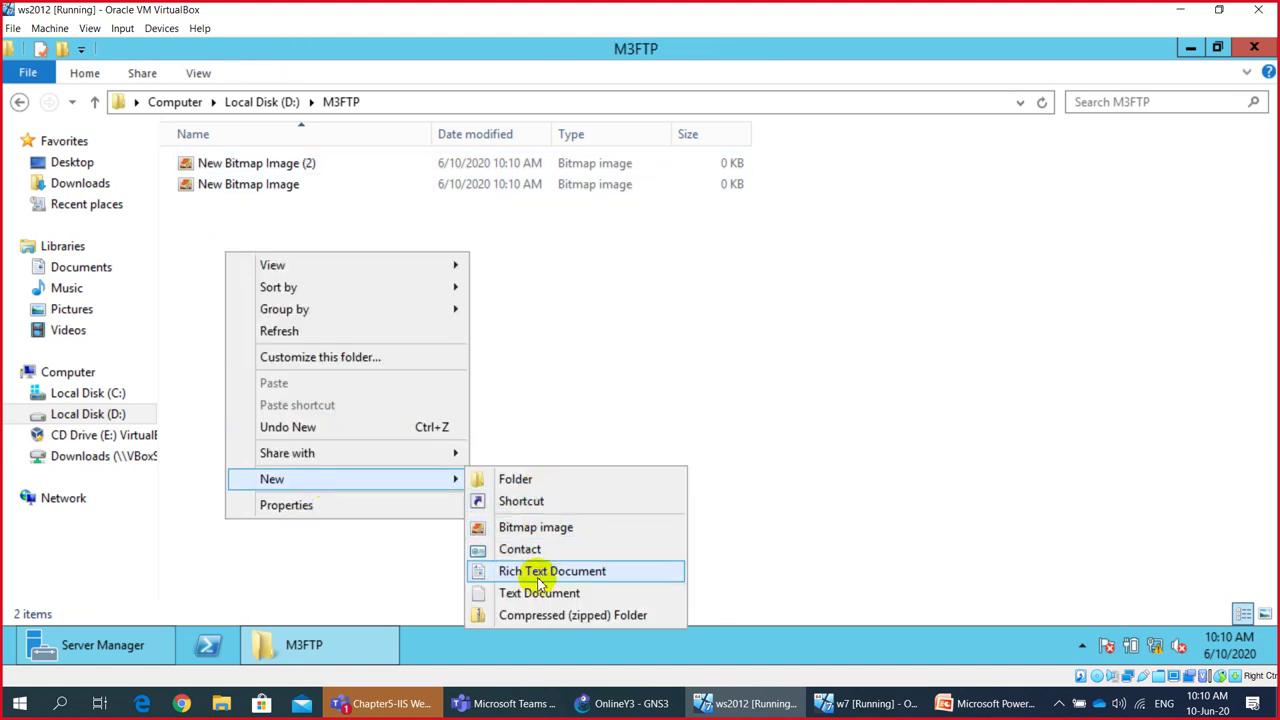
left_click(538, 582)
left_click(229, 260)
right_click(228, 258)
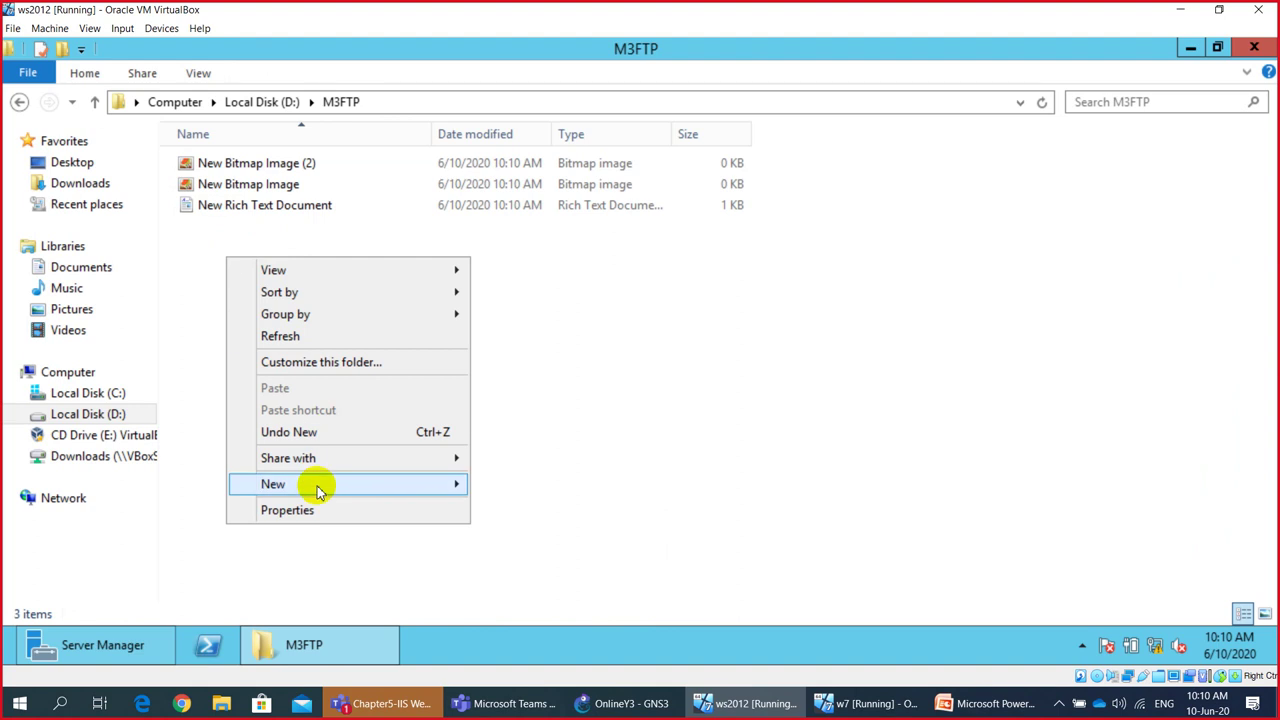
mouse_move(443, 486)
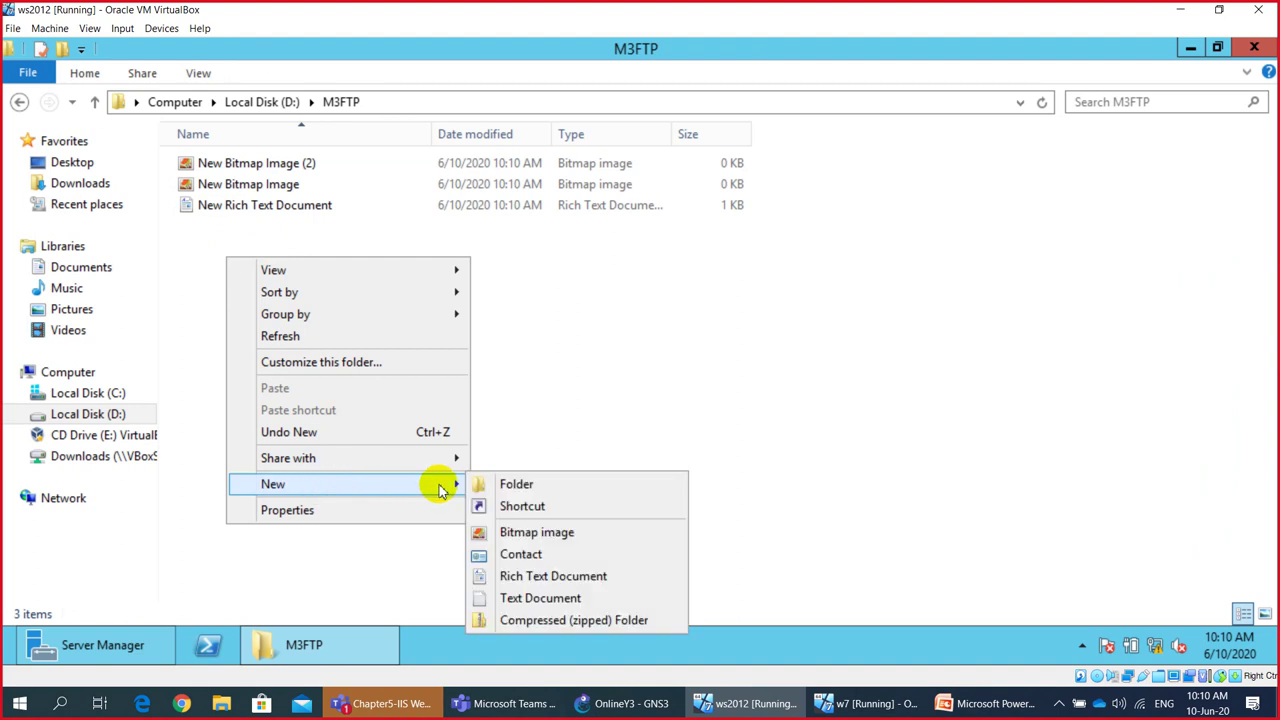
left_click(533, 577)
left_click(270, 293)
Step: Add a third bitmap image and a text document with their default names to the M3FTP folder and close its window
right_click(270, 293)
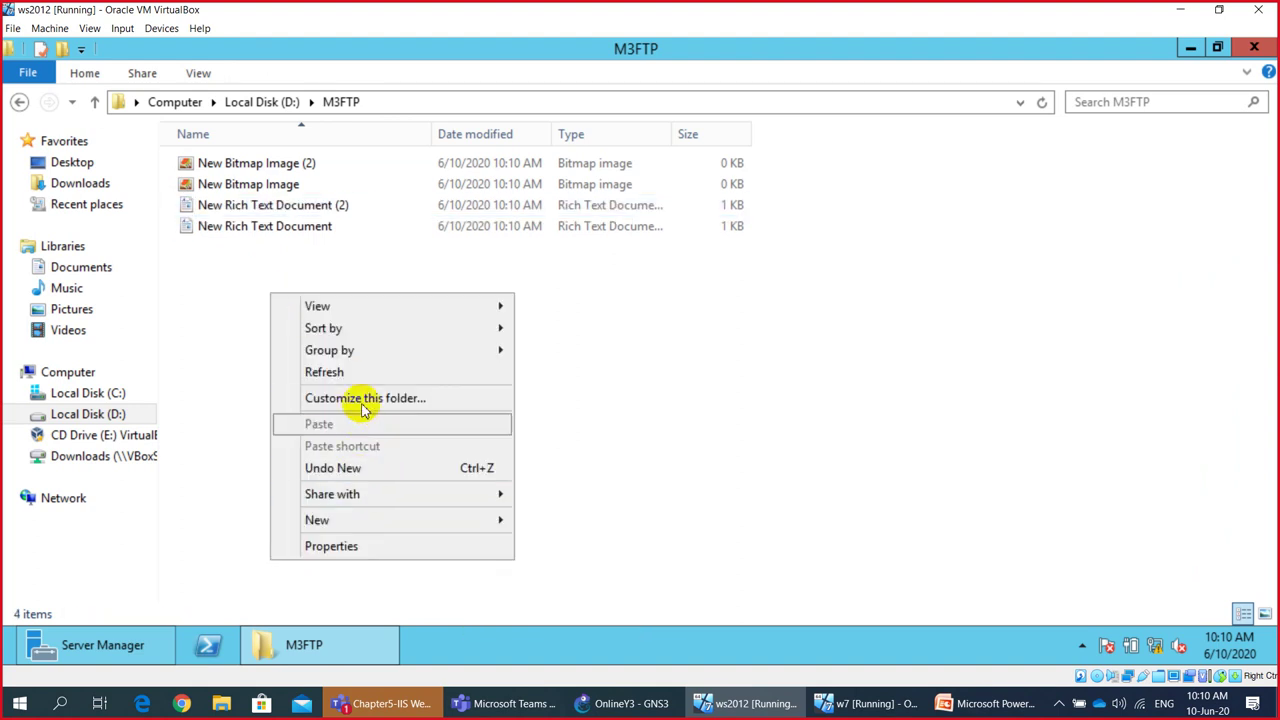
mouse_move(447, 530)
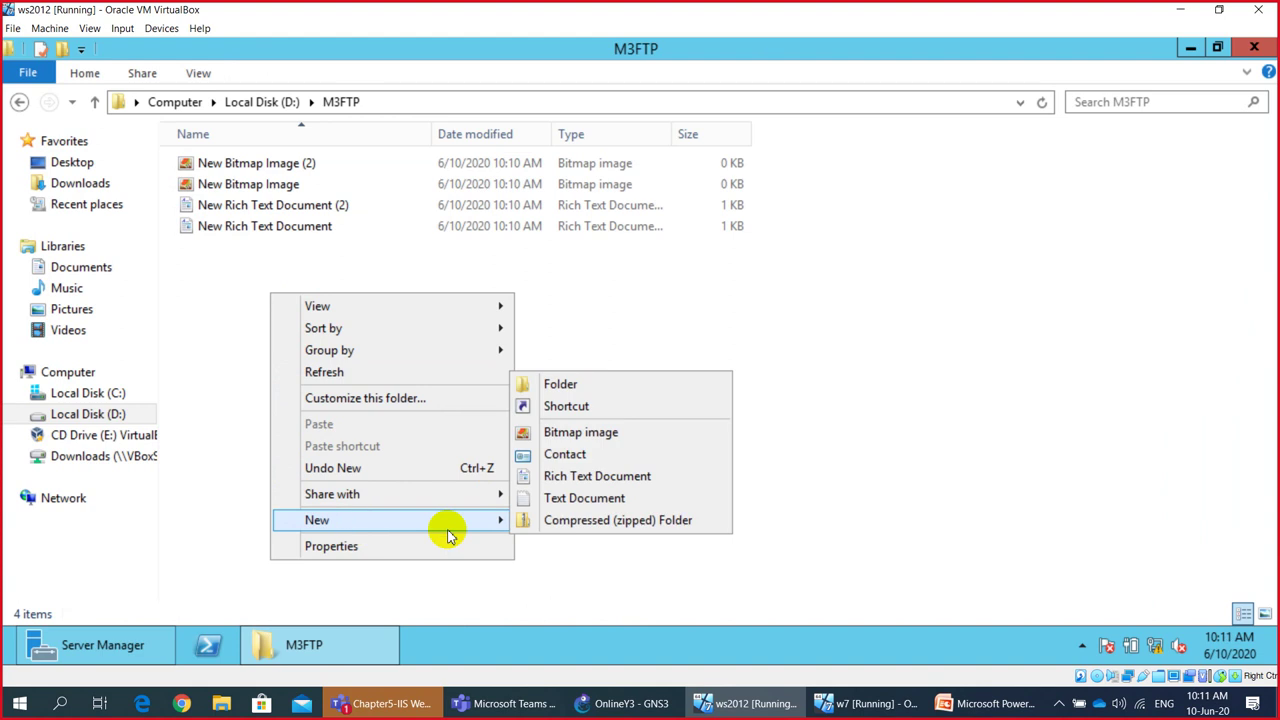
left_click(566, 432)
left_click(255, 300)
right_click(255, 300)
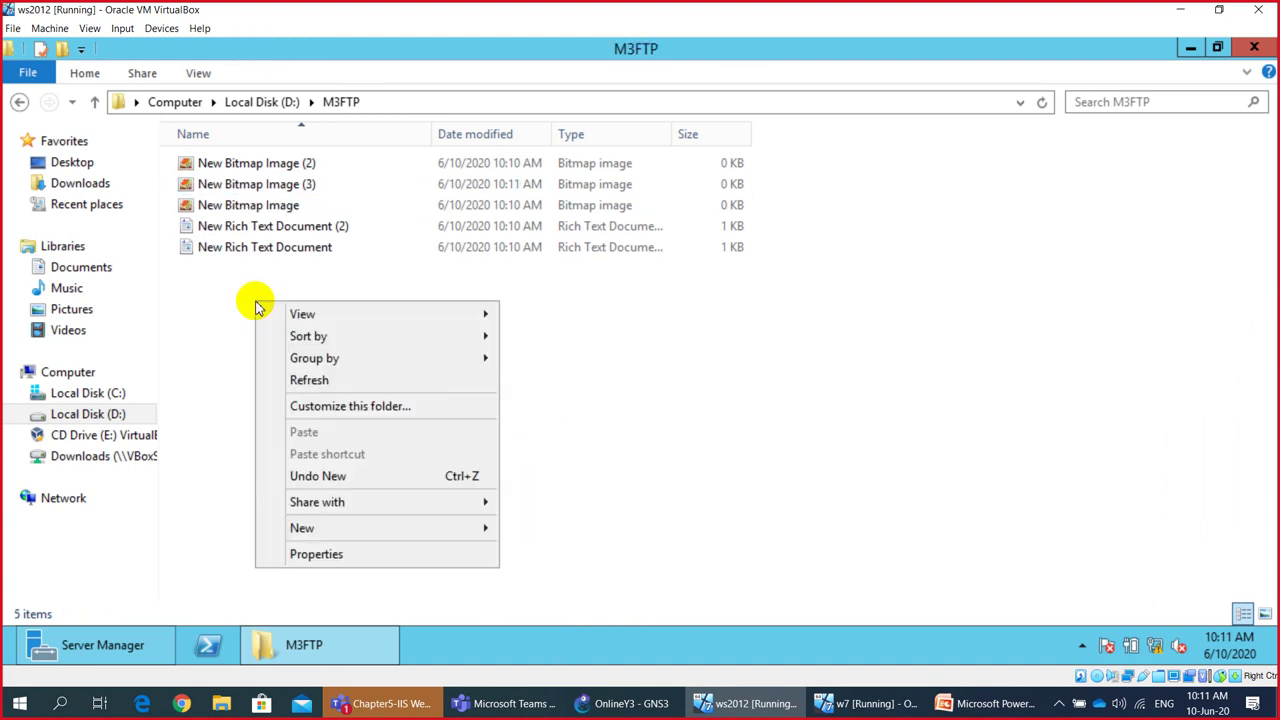
mouse_move(338, 500)
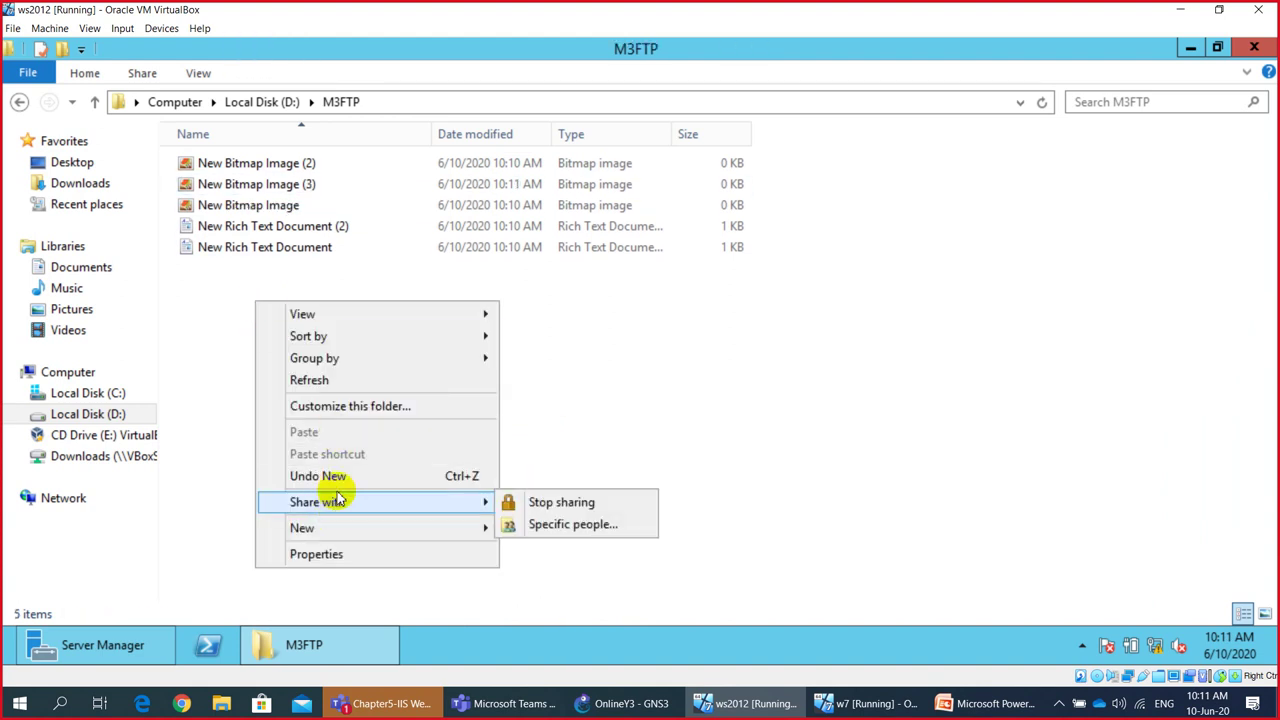
mouse_move(346, 528)
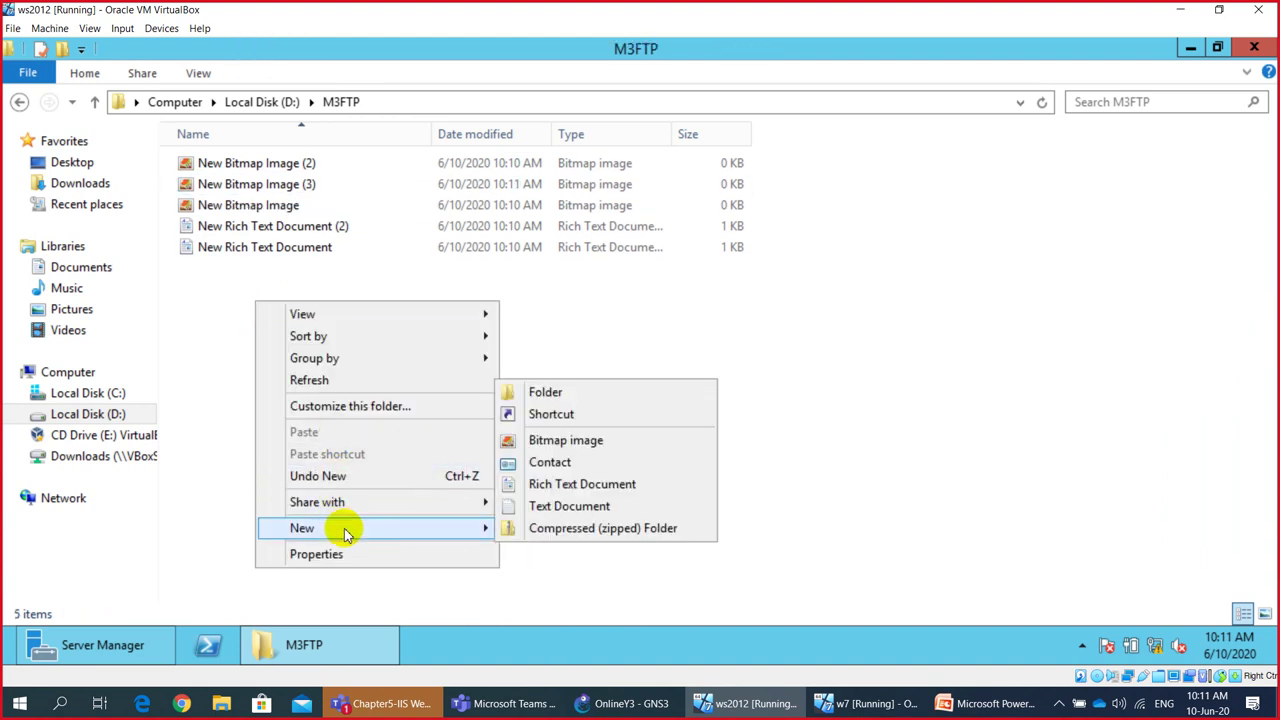
left_click(535, 506)
left_click(430, 432)
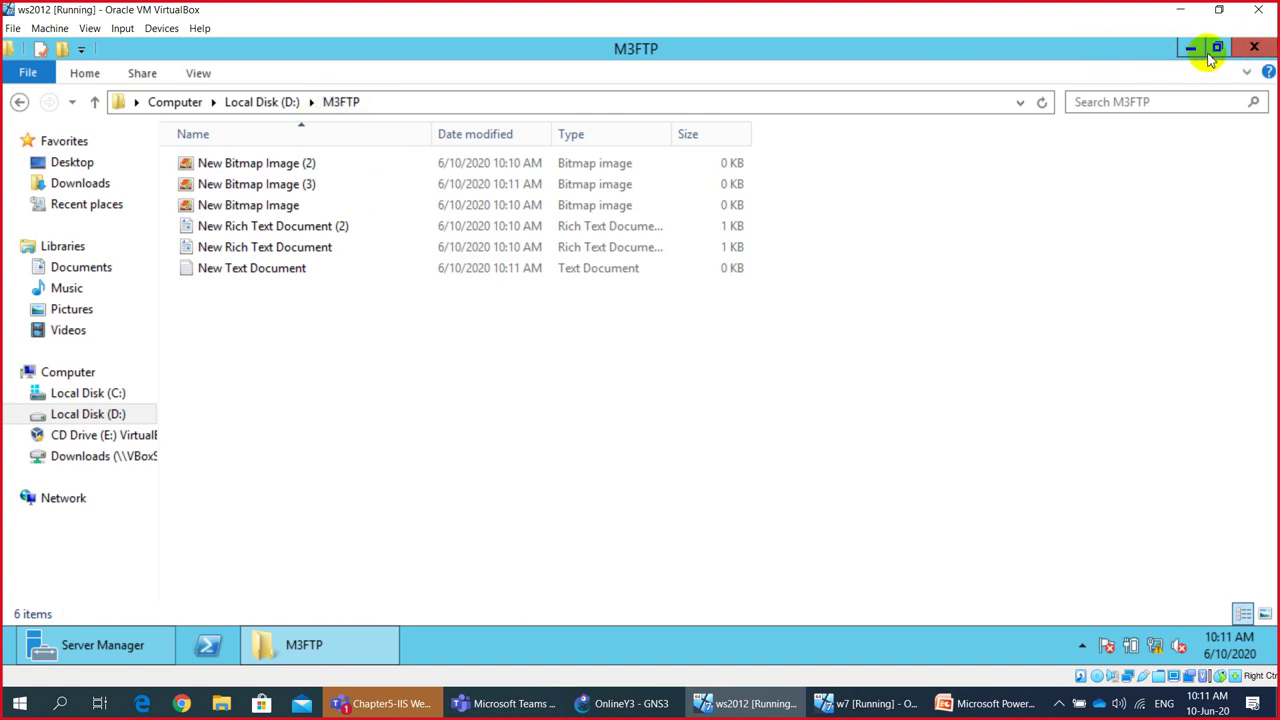
left_click(1254, 47)
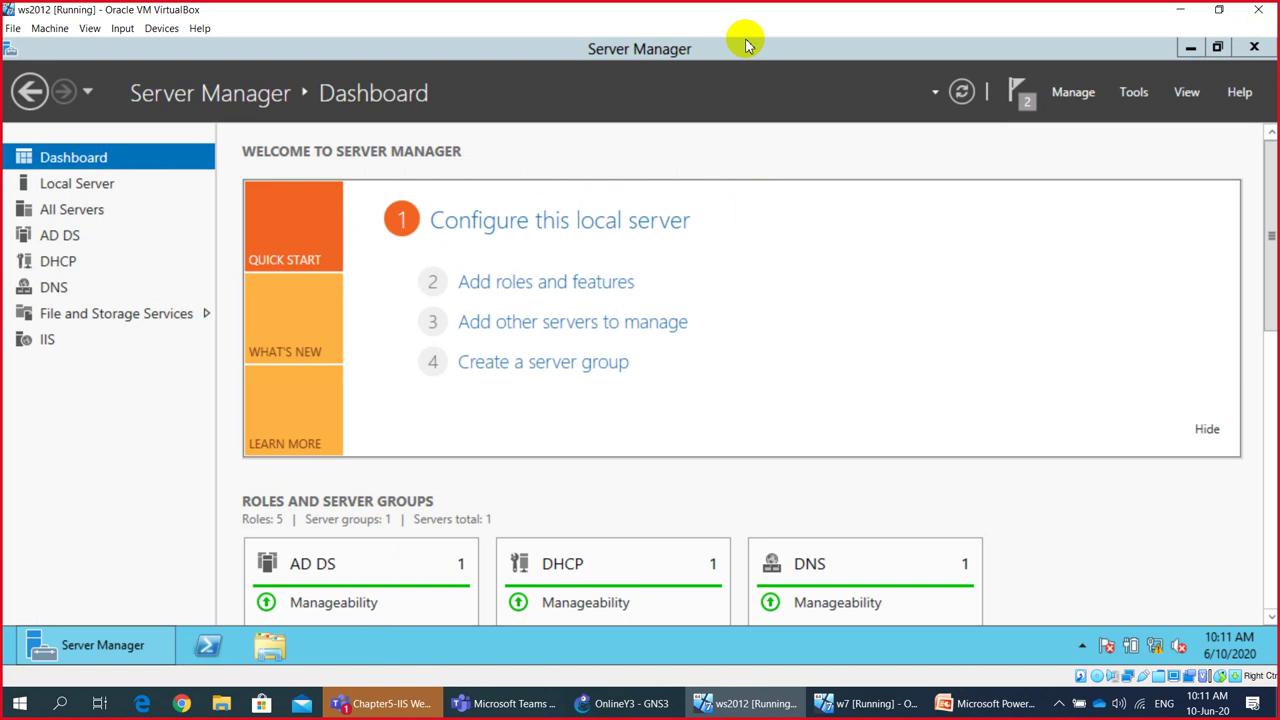
Step: Open Internet Information Services (IIS) Manager for server S2012 from its IIS role page and expand the server's Sites node
mouse_move(808, 18)
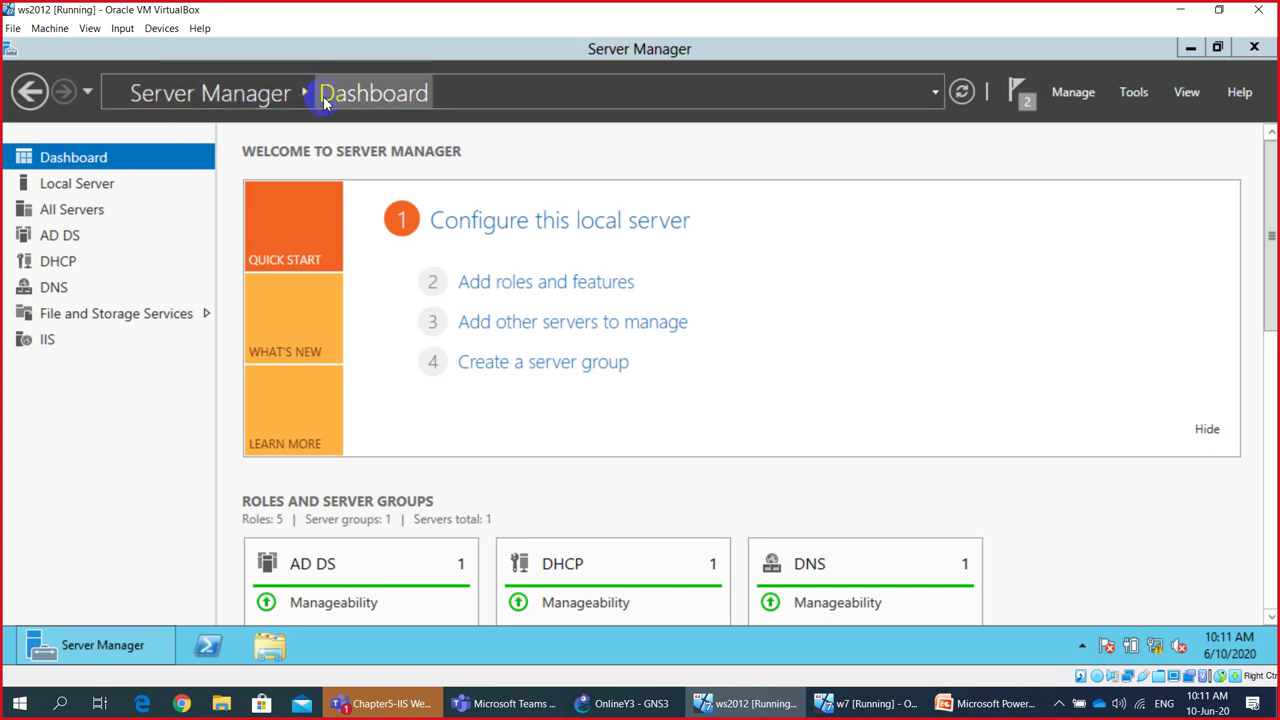
left_click(38, 343)
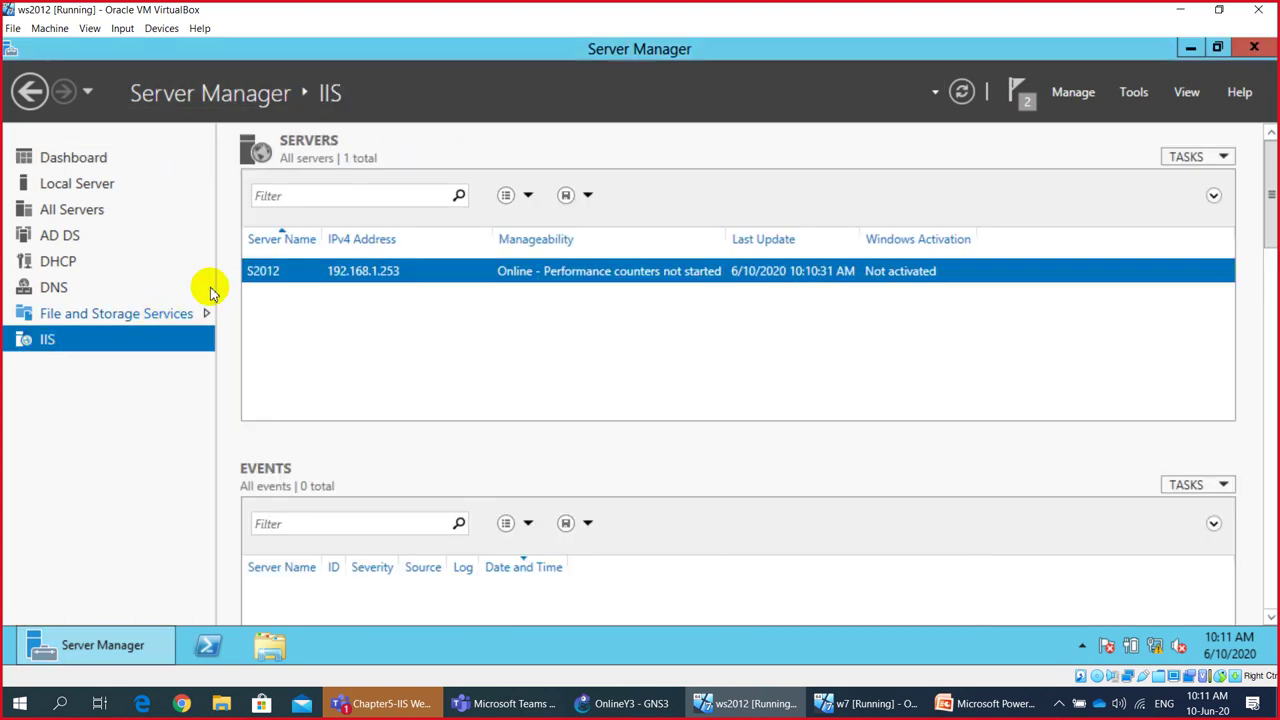
right_click(262, 276)
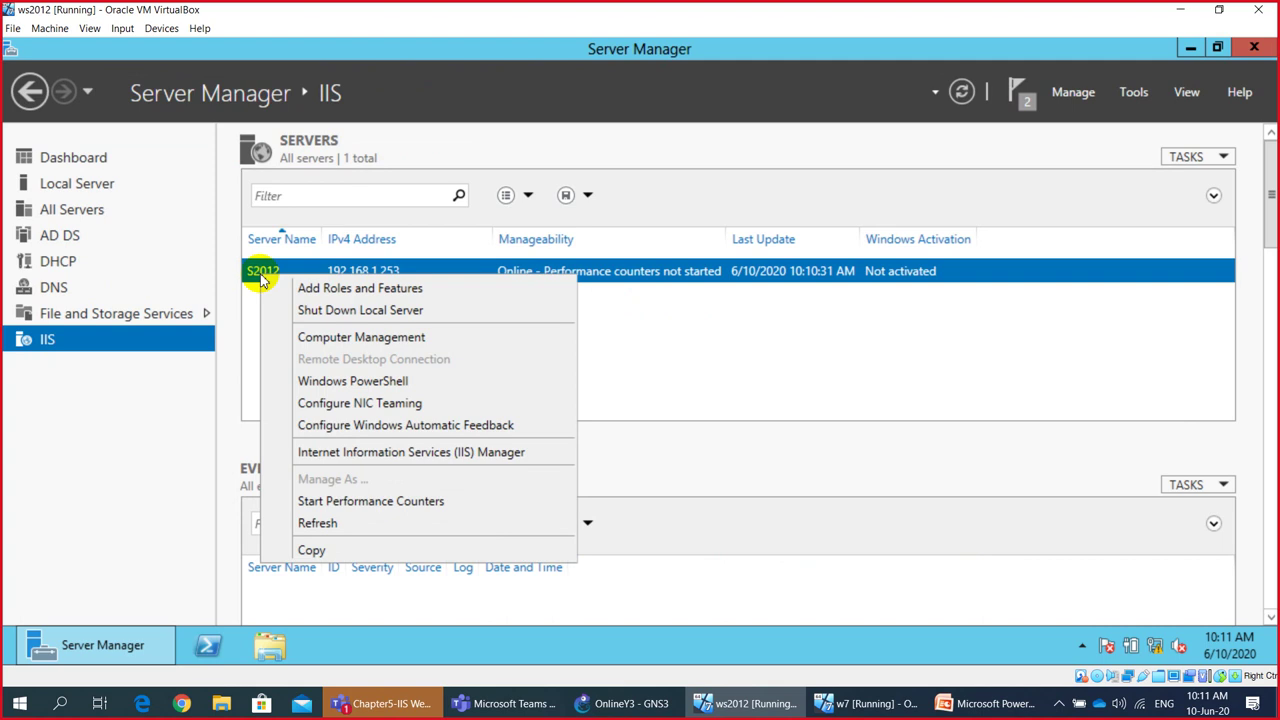
left_click(468, 455)
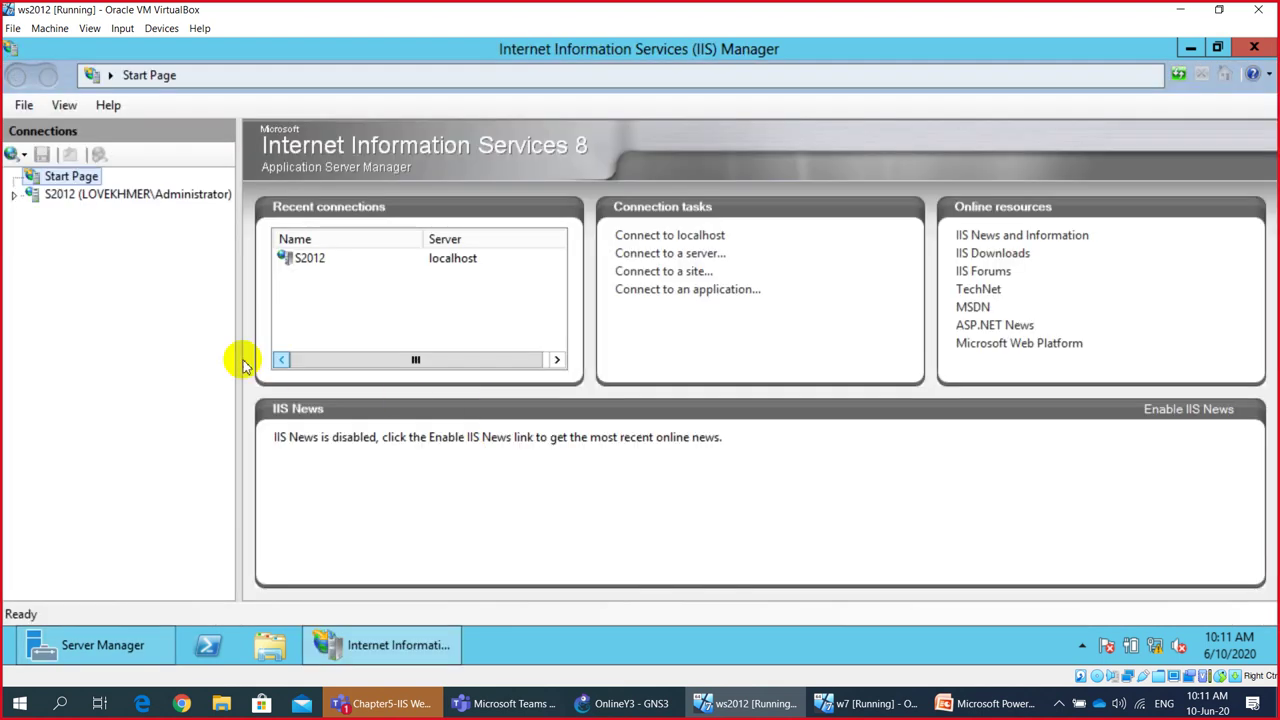
left_click(15, 198)
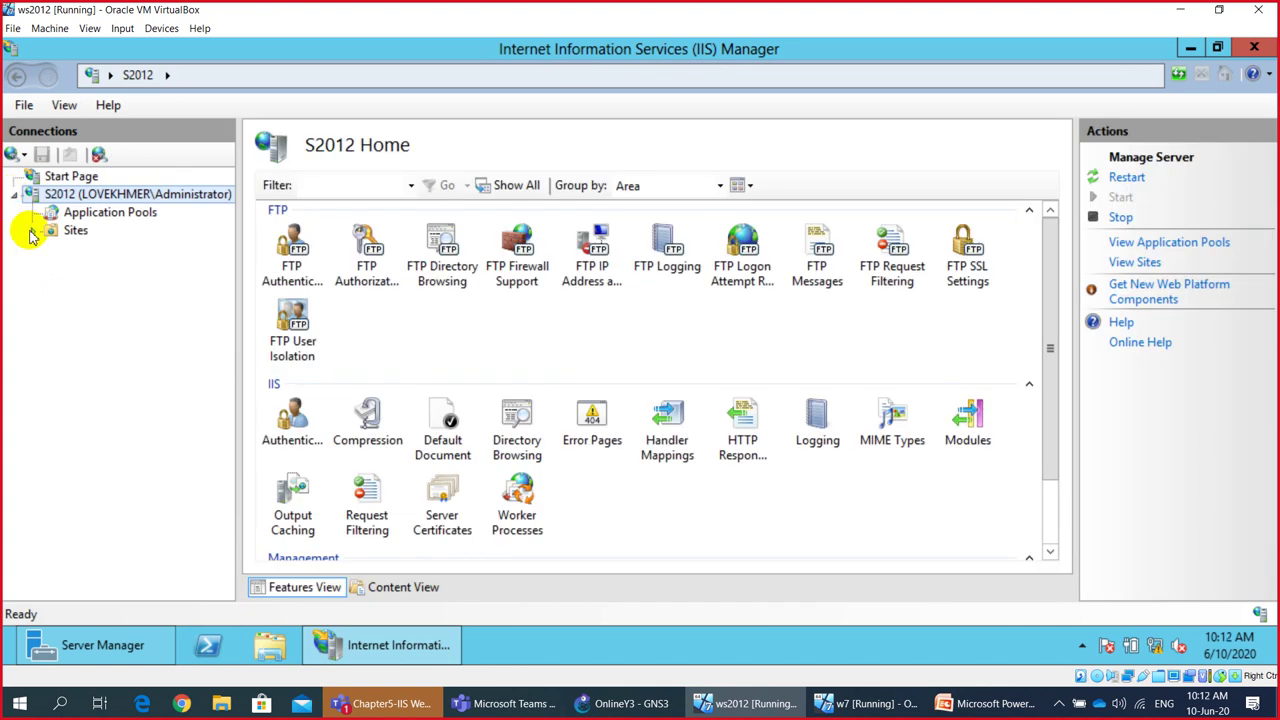
left_click(30, 230)
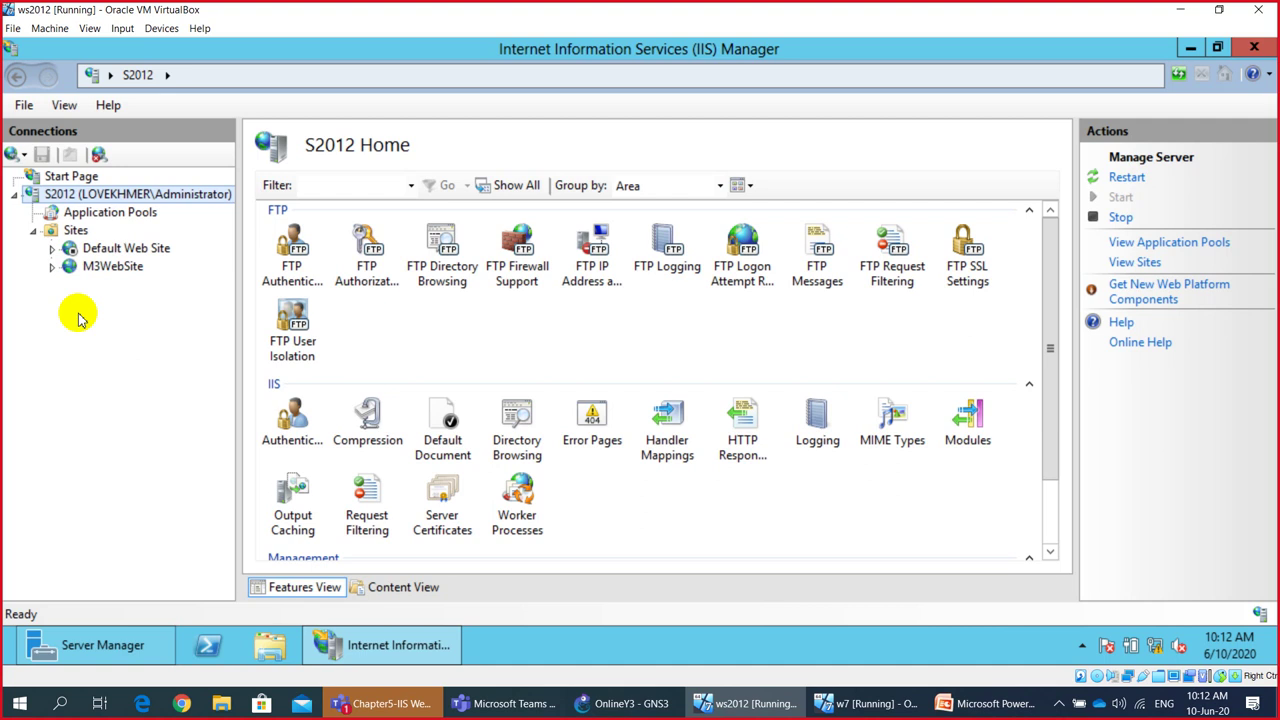
Step: Start adding an FTP site under Sites and name it M3FTP_Site
right_click(77, 236)
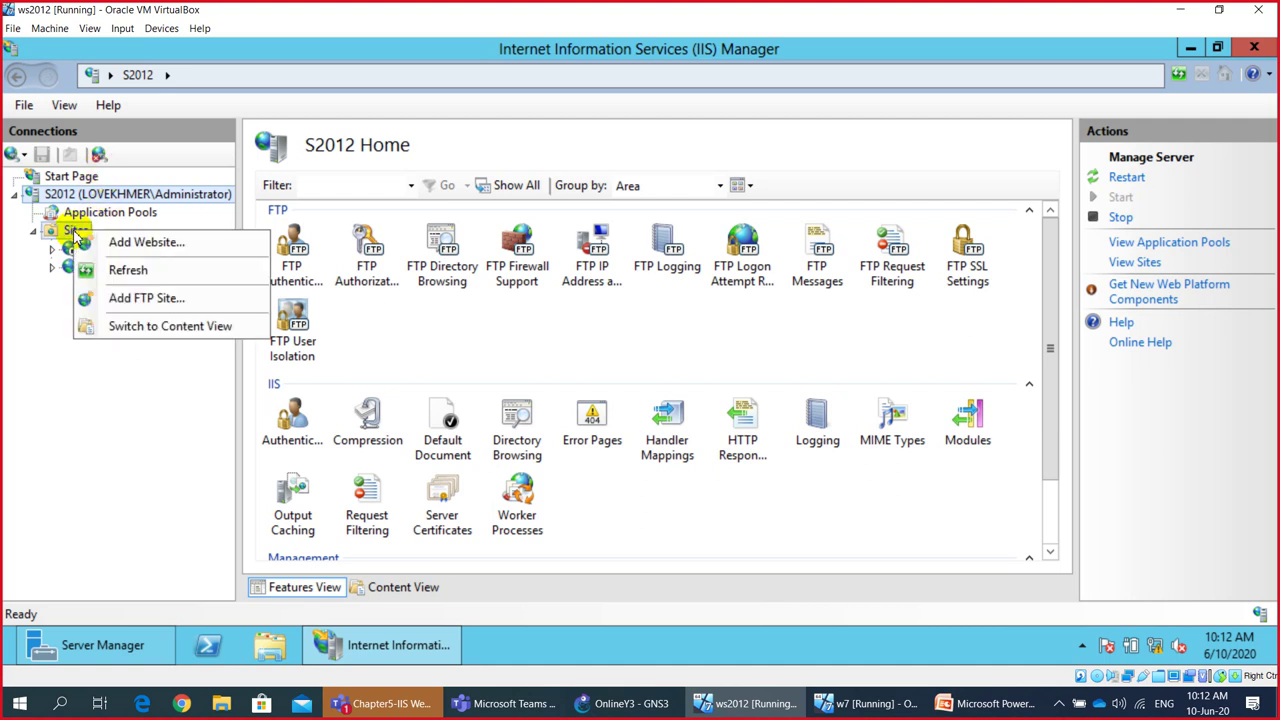
left_click(152, 298)
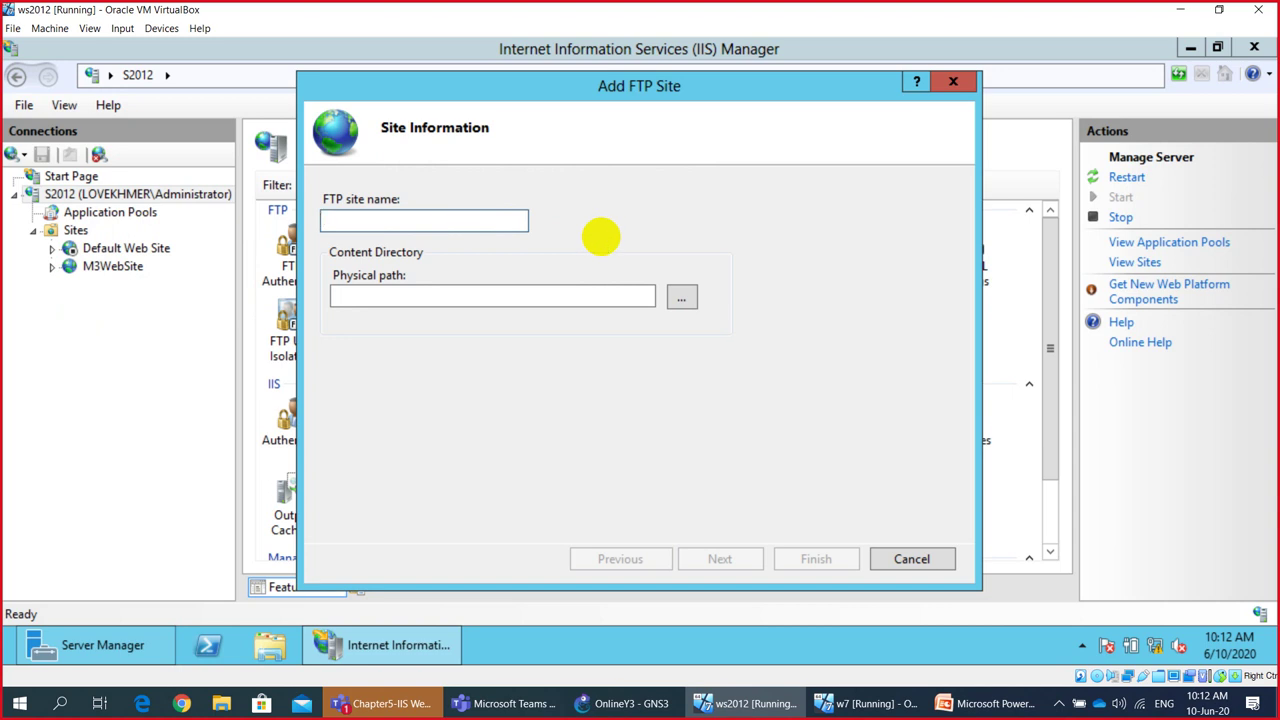
type("M")
type("3")
type("FT")
type("P")
key("BackSpace")
type("P_Site")
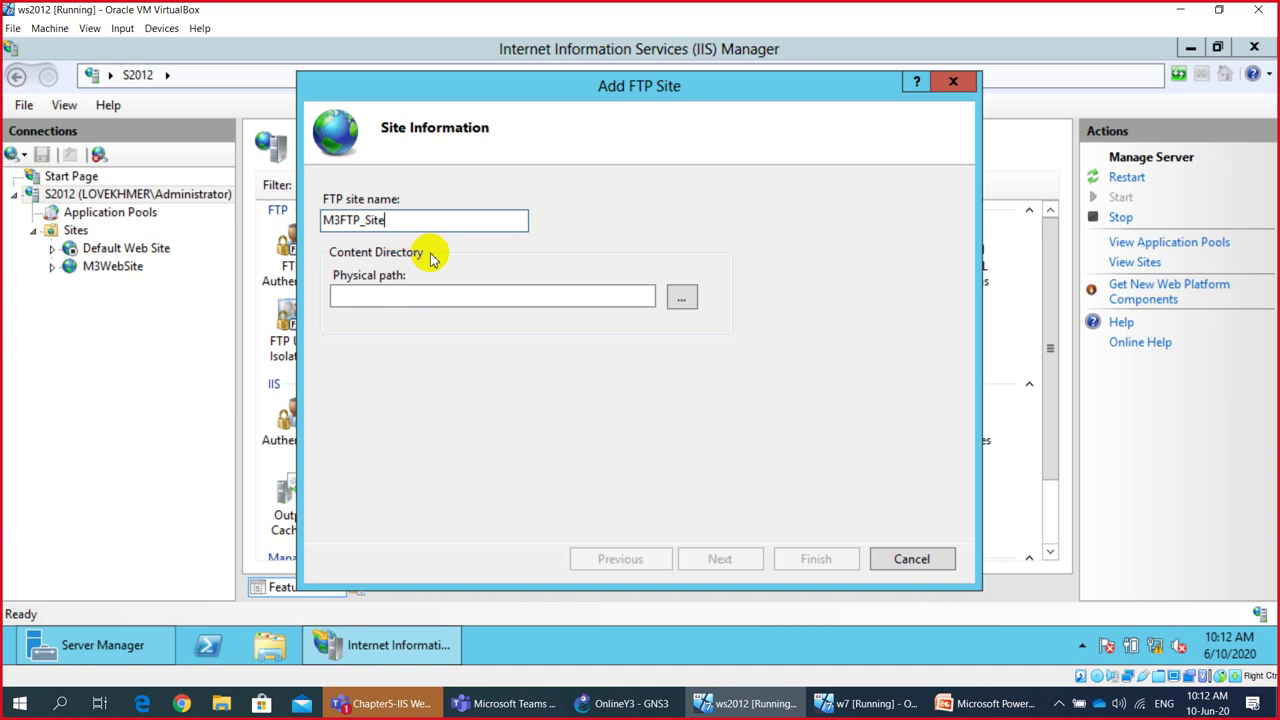
Step: Set the FTP site's physical path to D:\M3FTP and continue to the binding and SSL settings
left_click(679, 303)
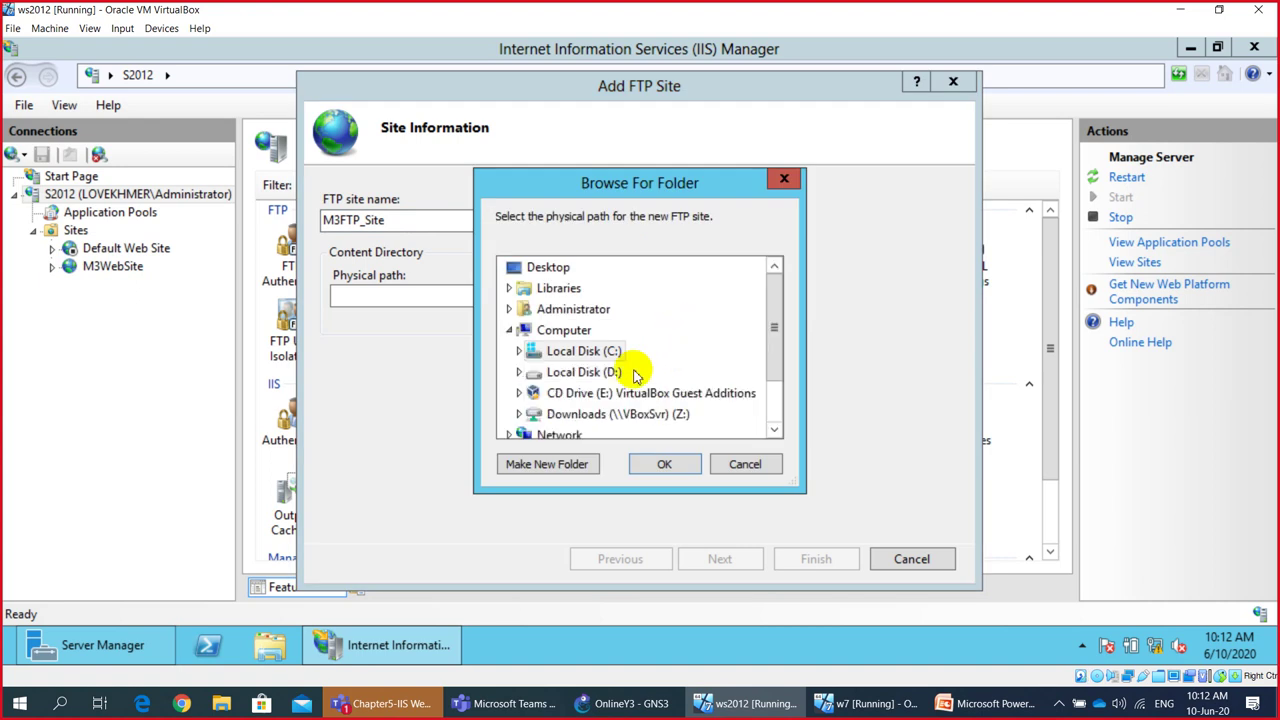
double_click(606, 371)
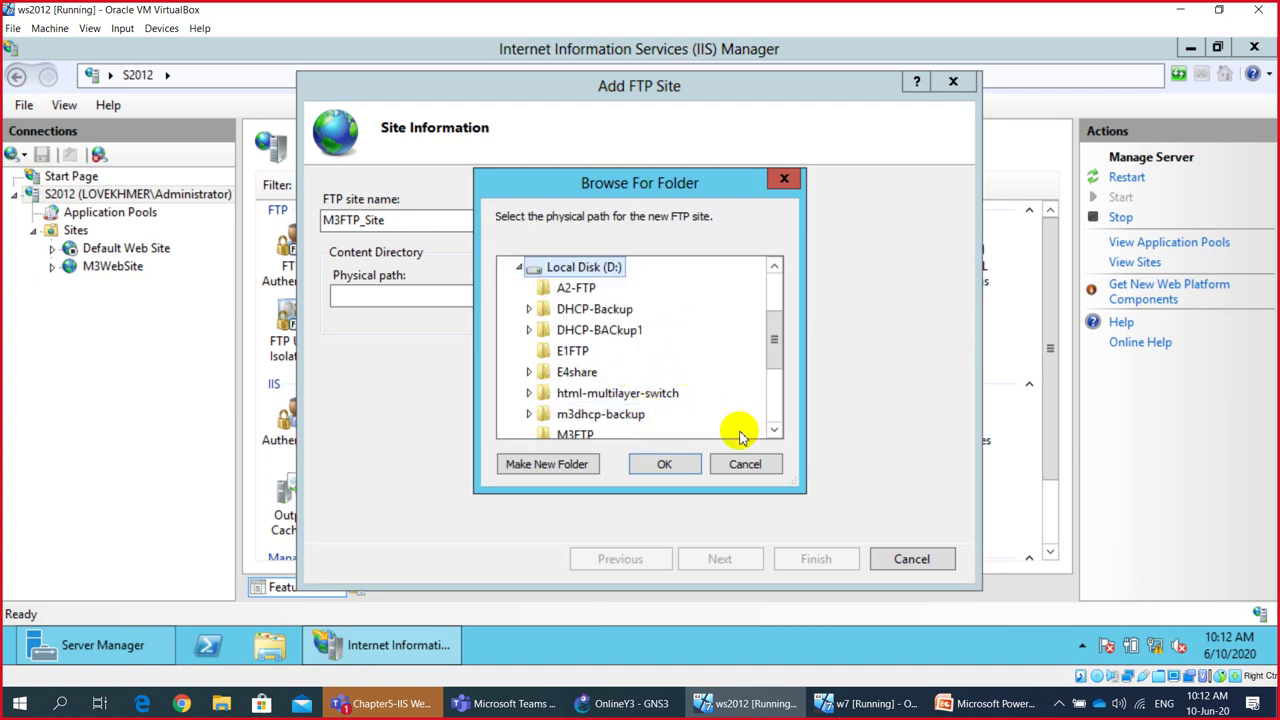
left_click(774, 430)
left_click(576, 413)
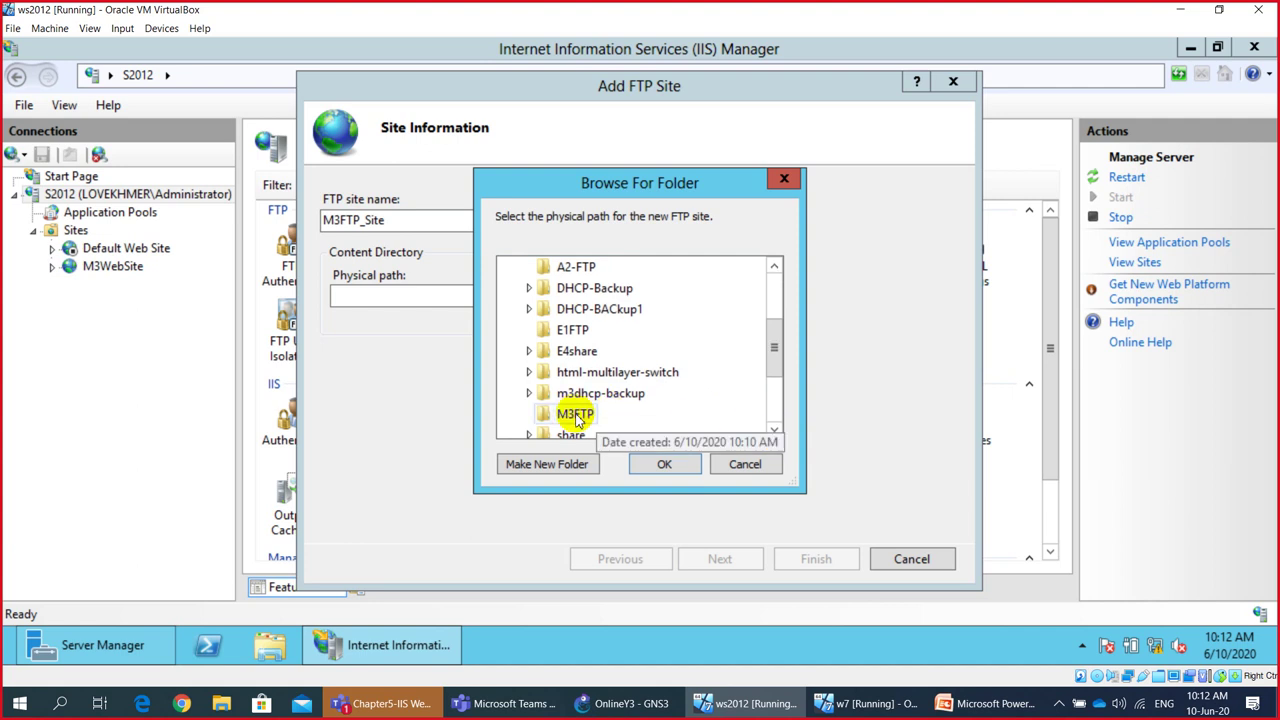
left_click(678, 466)
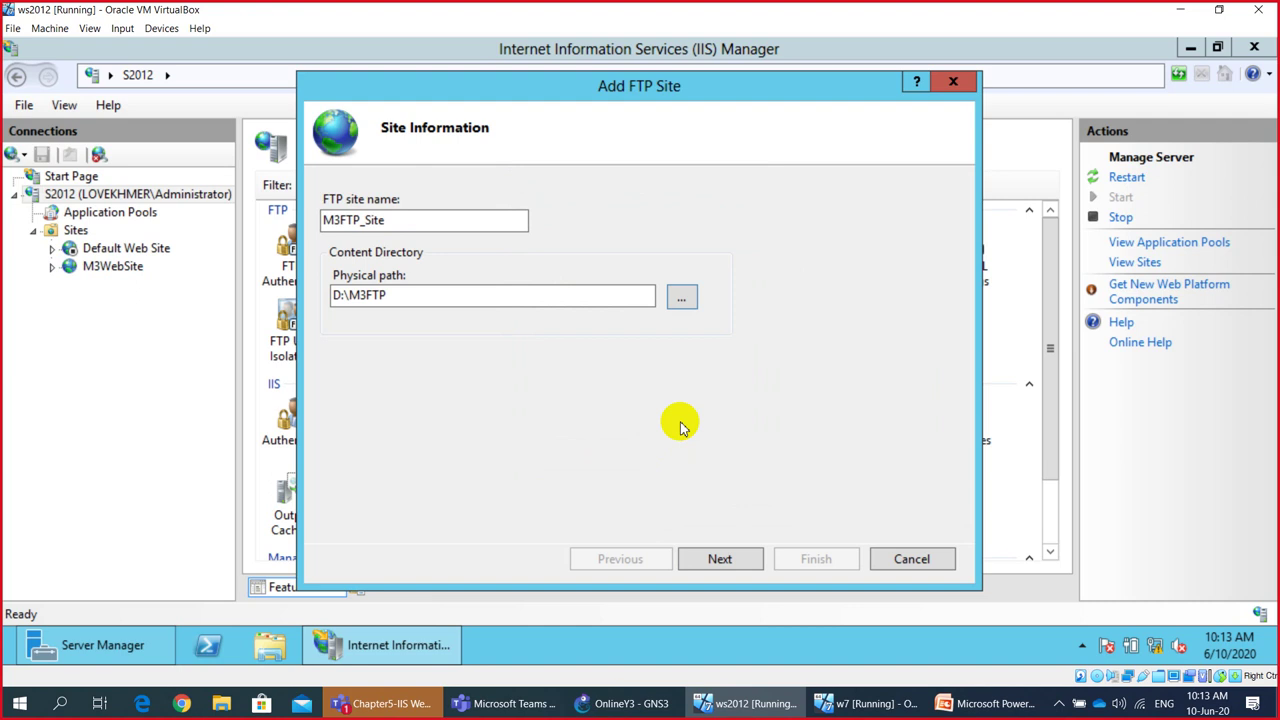
left_click(718, 560)
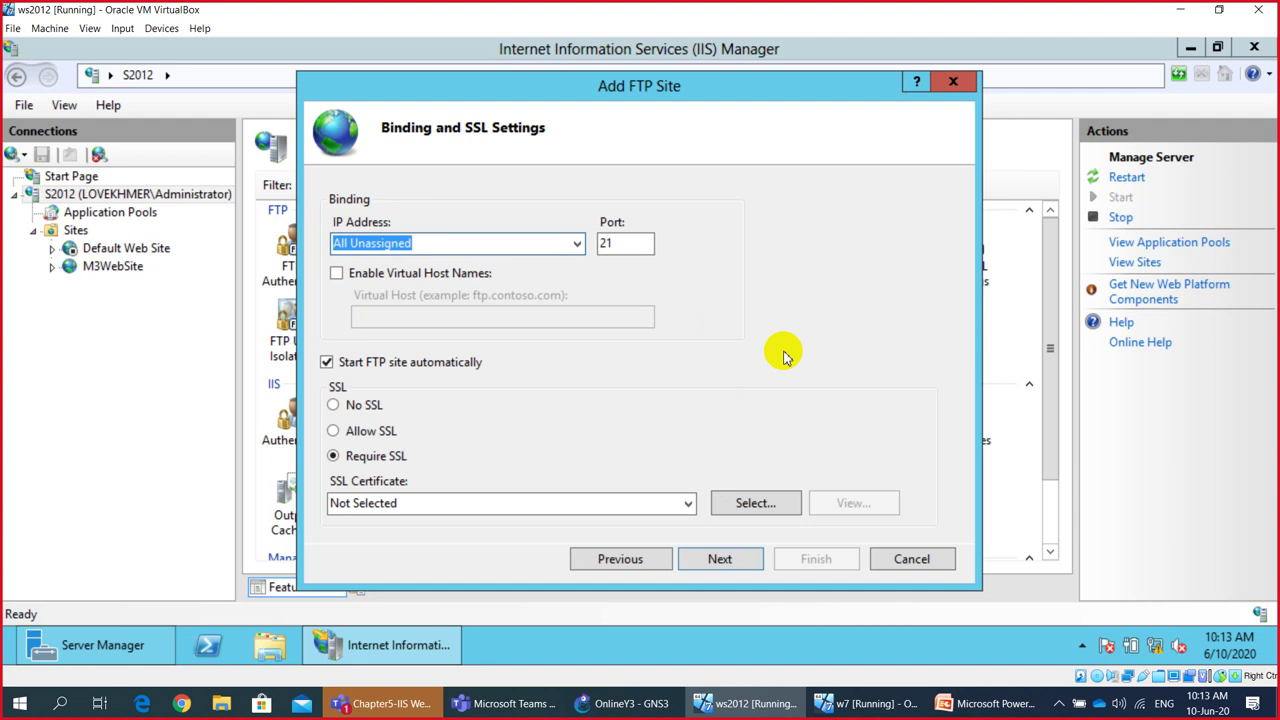
left_click(576, 249)
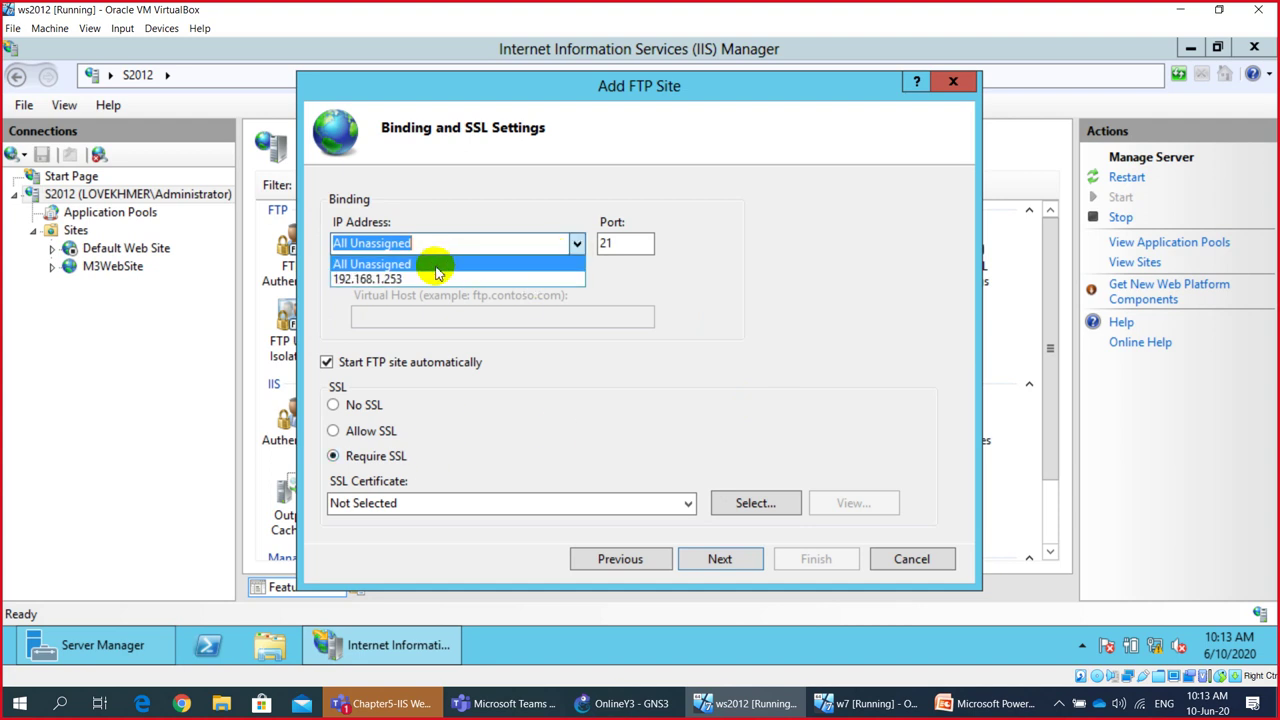
left_click(436, 266)
left_click(577, 245)
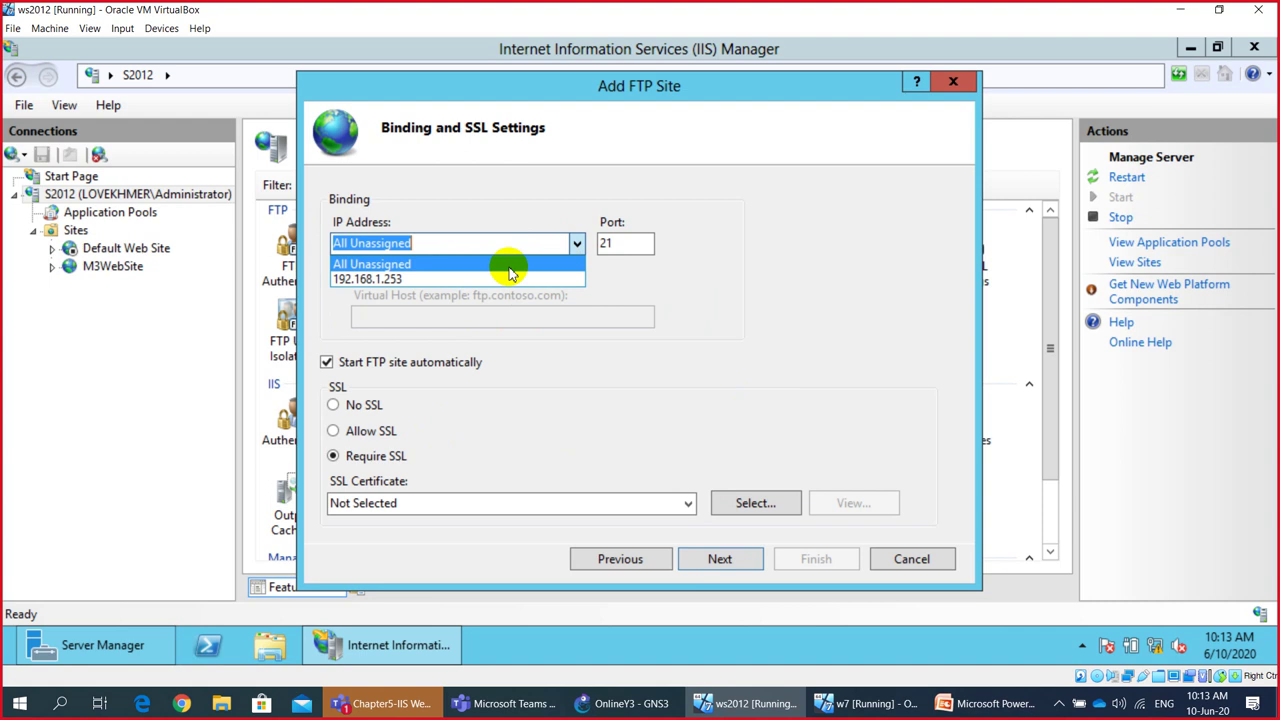
left_click(428, 279)
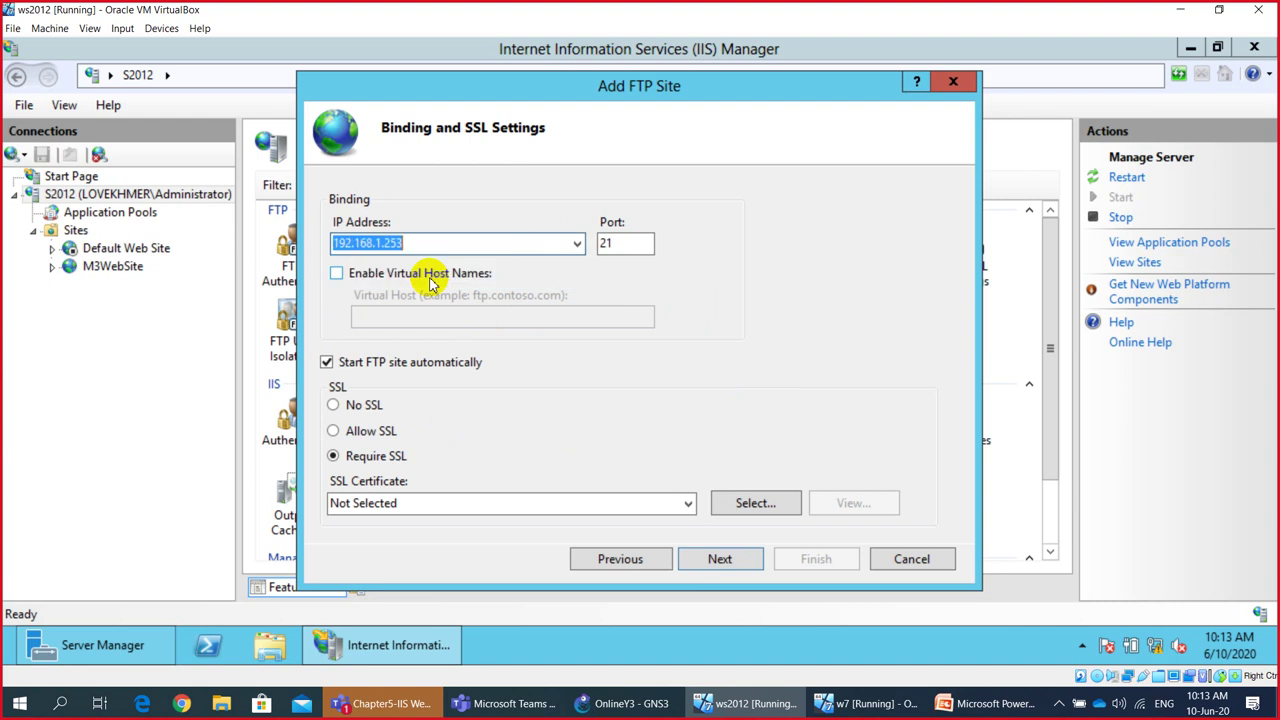
left_click(580, 248)
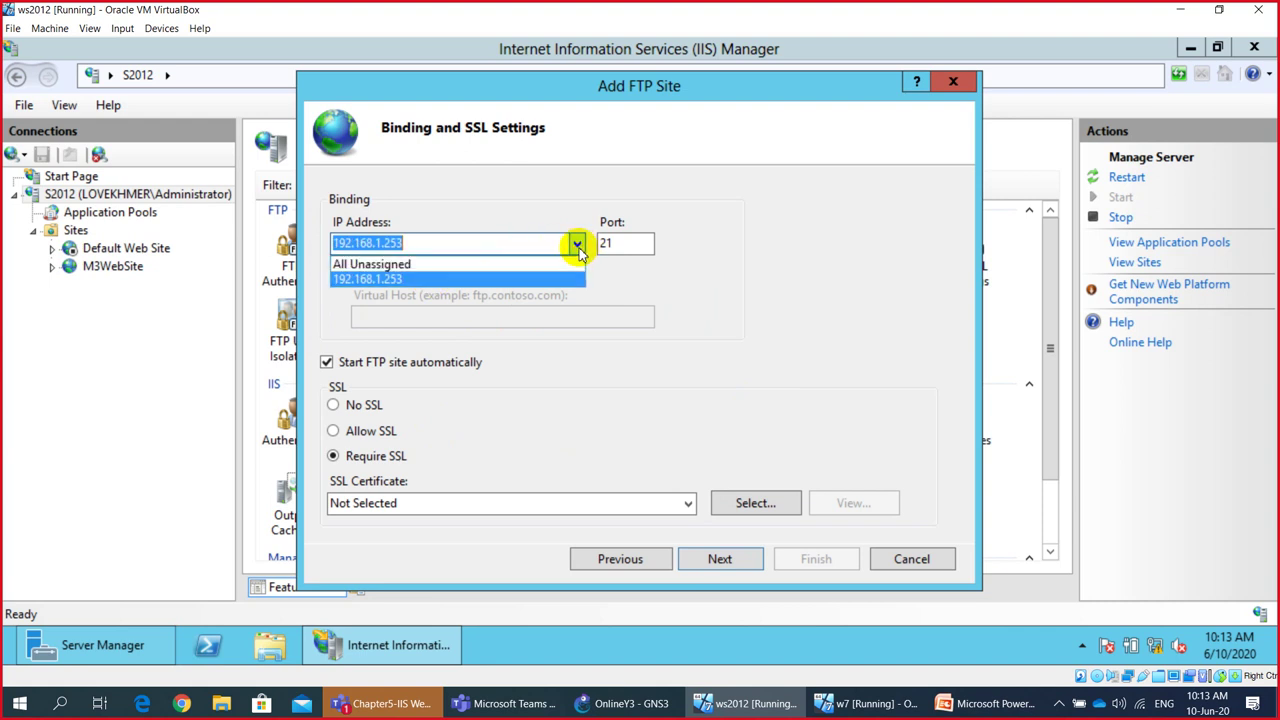
left_click(484, 266)
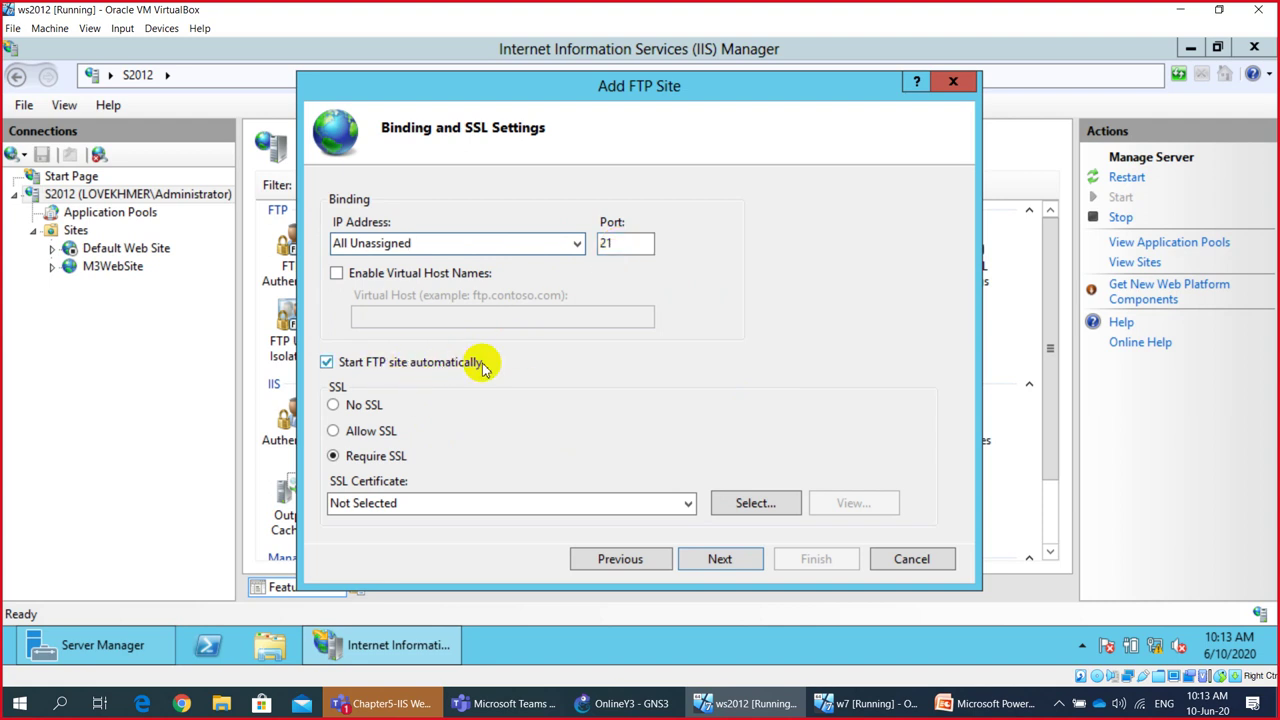
Step: Set the FTP site to No SSL and continue to the authentication and authorization settings
left_click(335, 408)
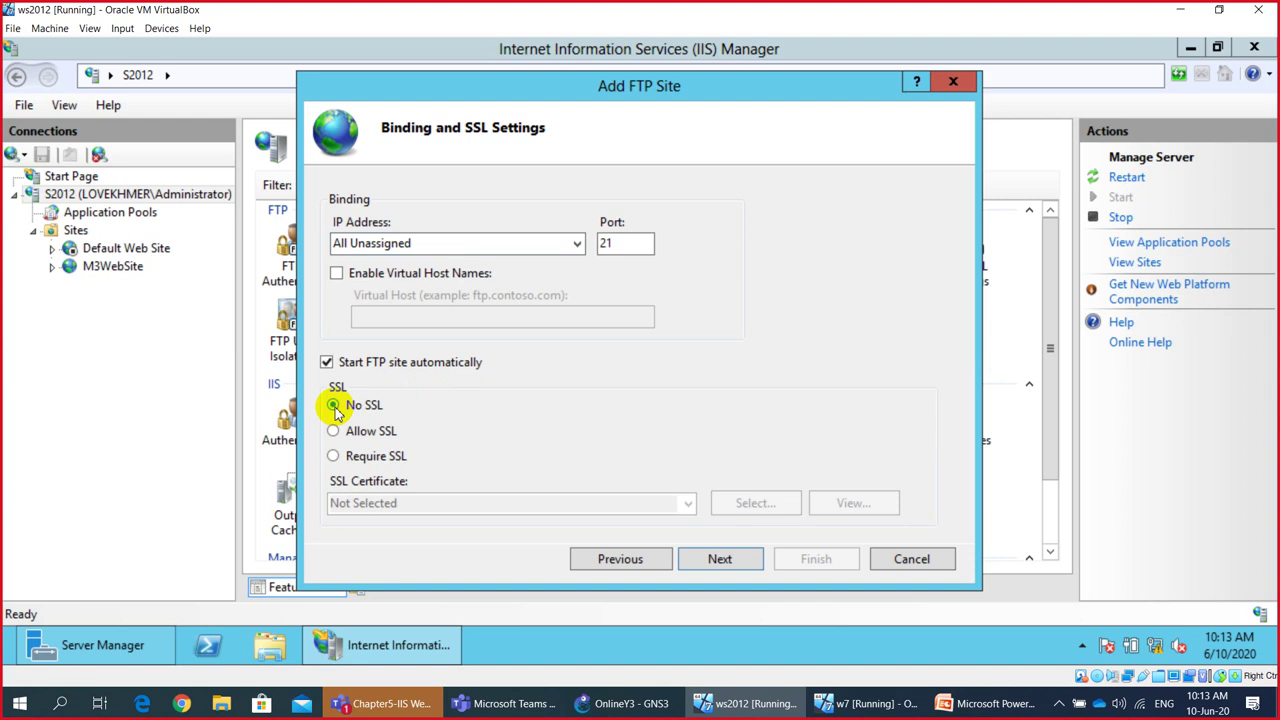
left_click(722, 564)
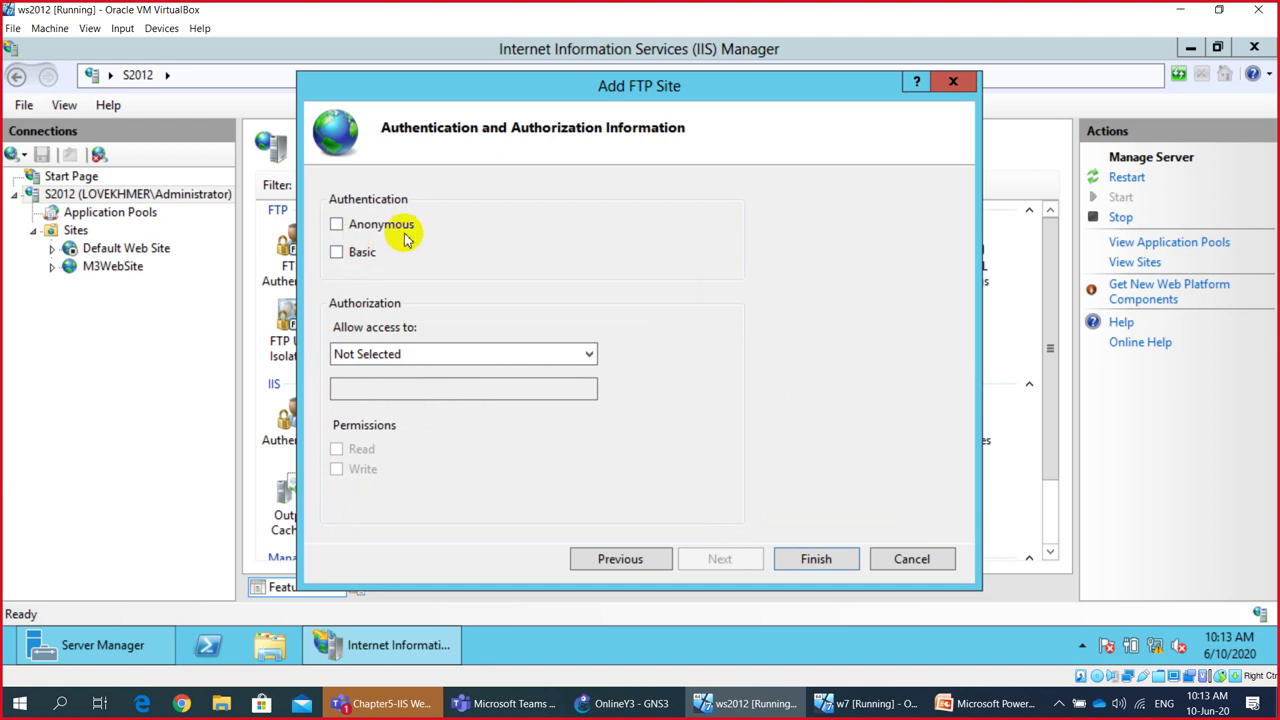
Step: Enable only Anonymous authentication, allow anonymous users Read permission, and finish creating the FTP site
left_click(336, 226)
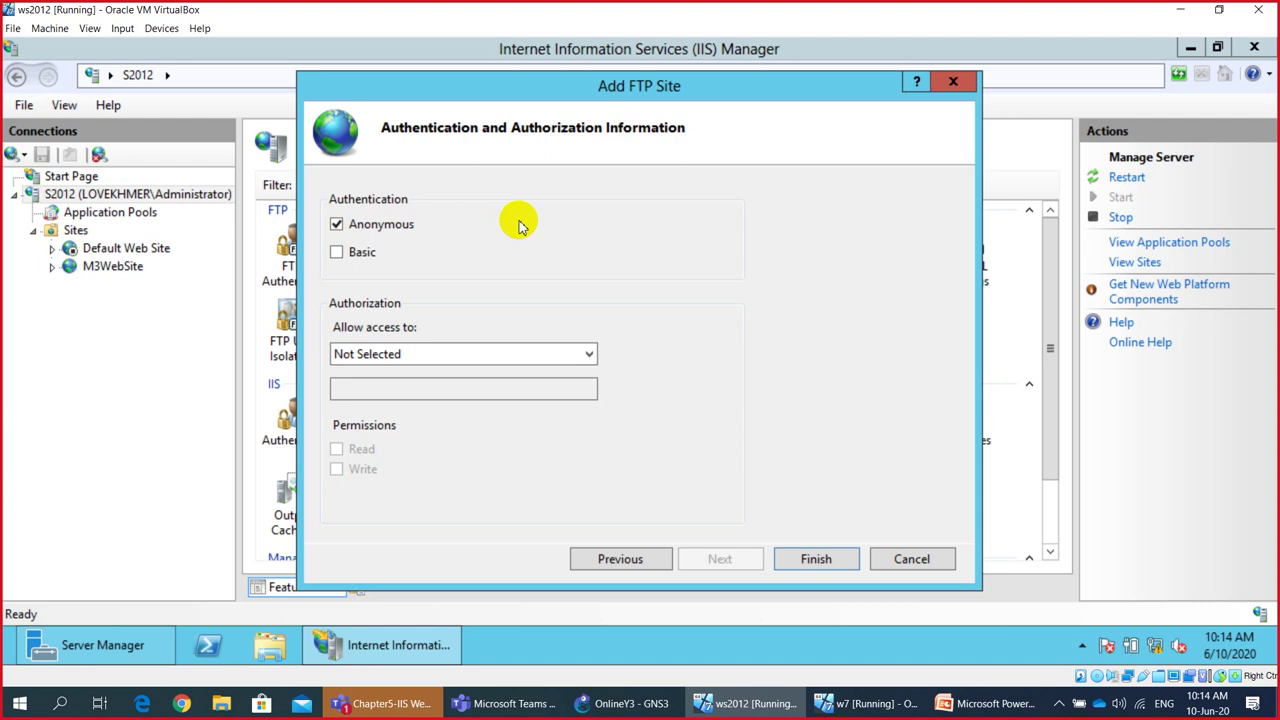
left_click(336, 255)
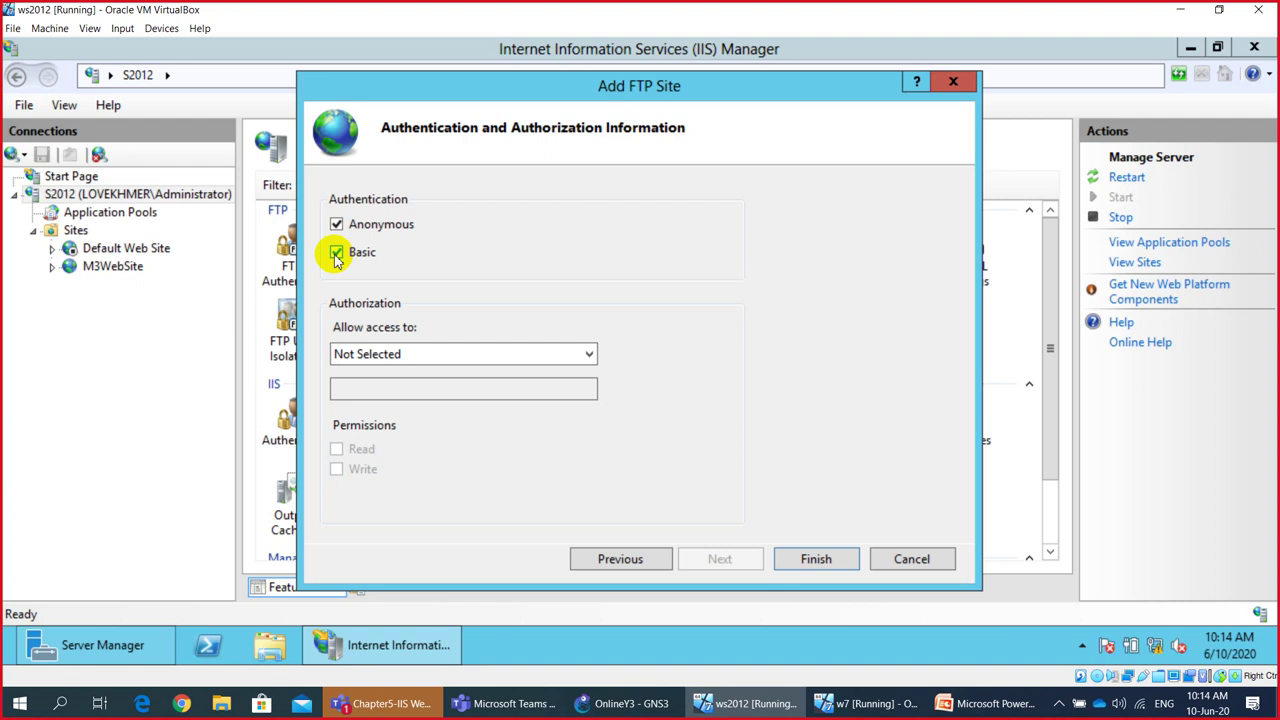
left_click(337, 254)
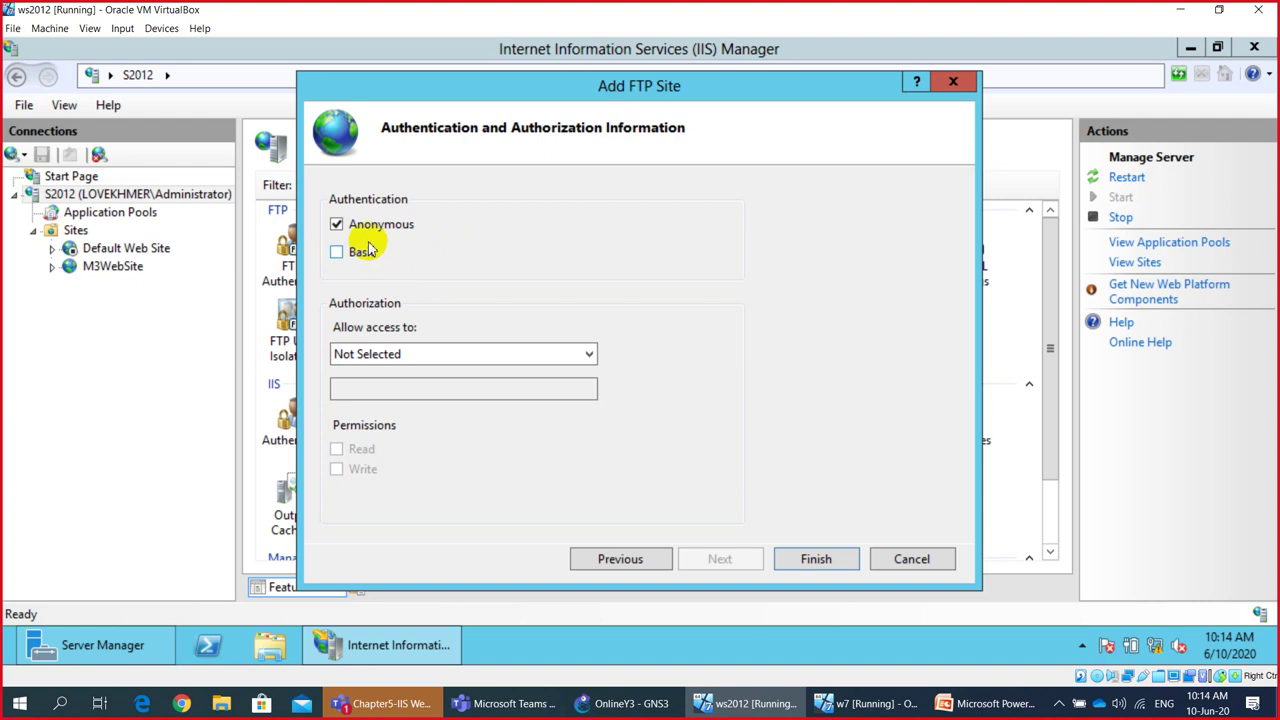
left_click(415, 360)
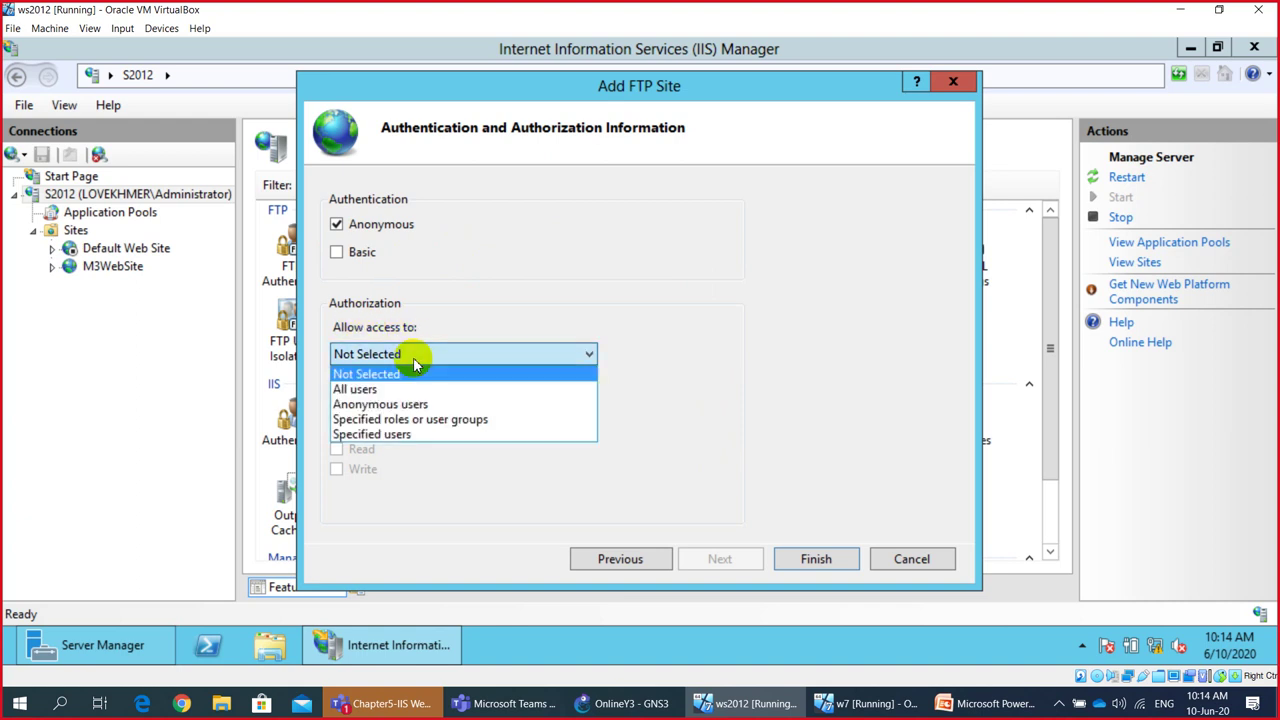
left_click(403, 413)
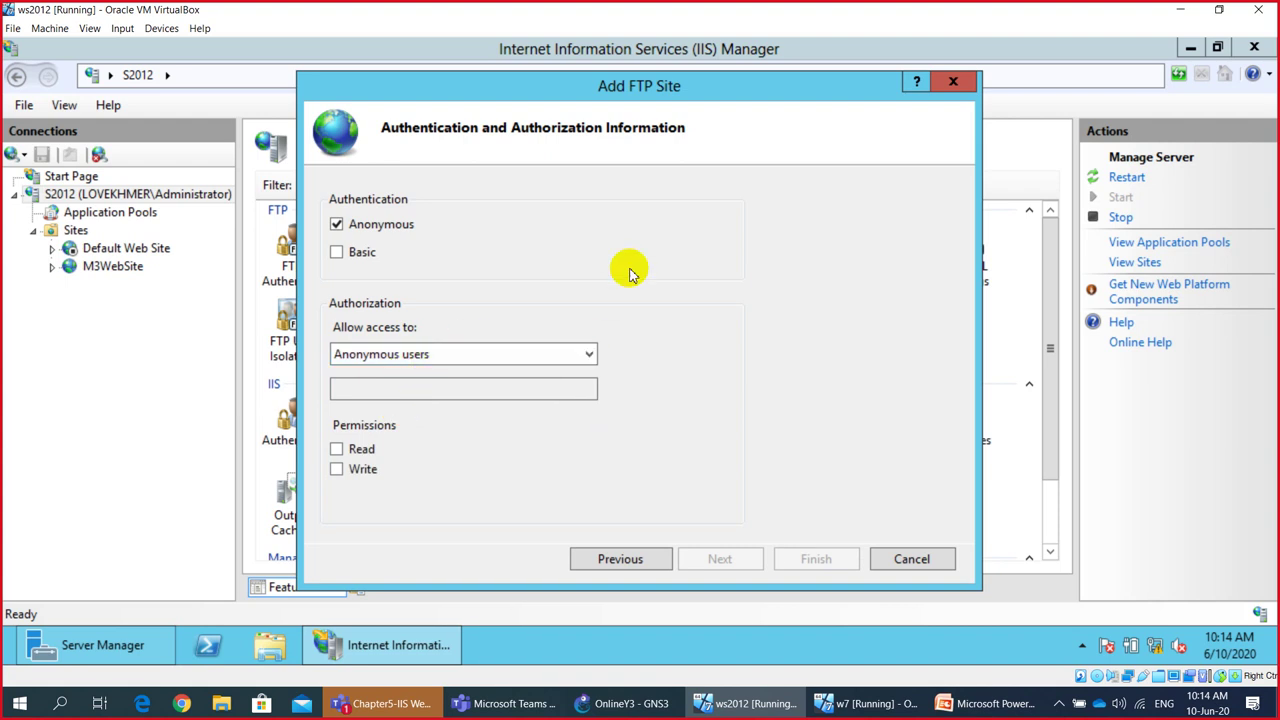
left_click(337, 450)
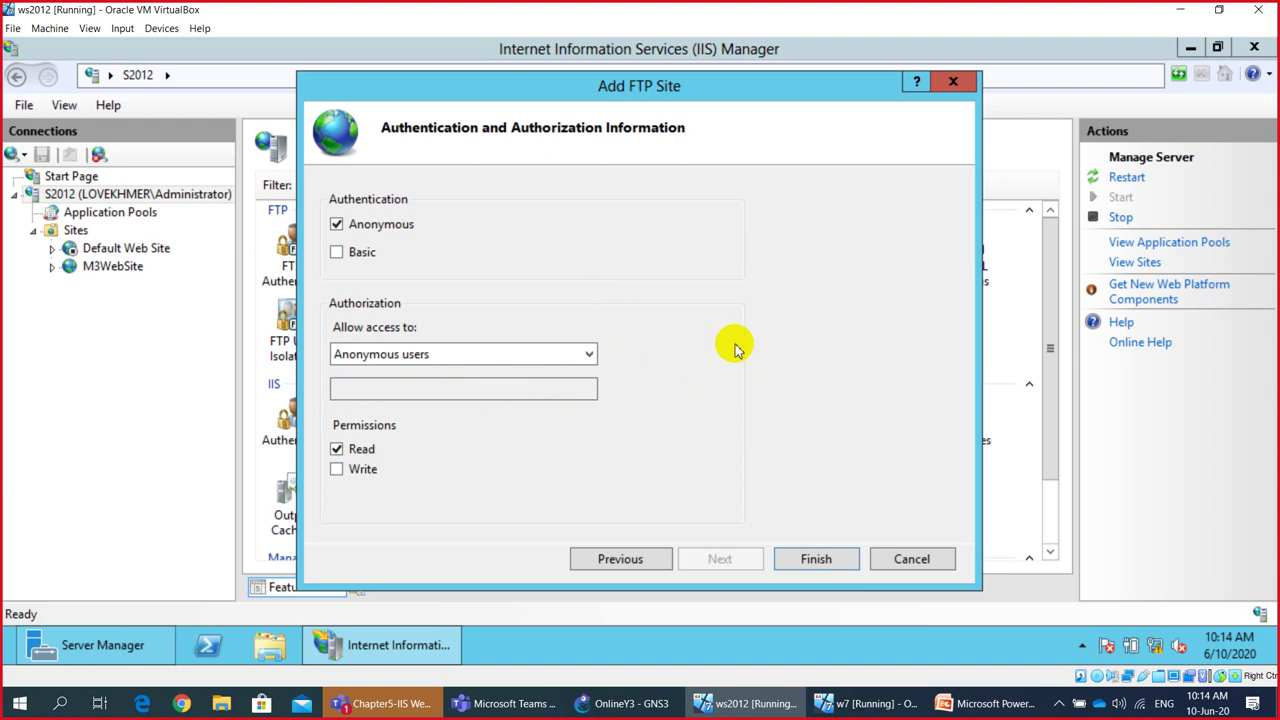
left_click(816, 562)
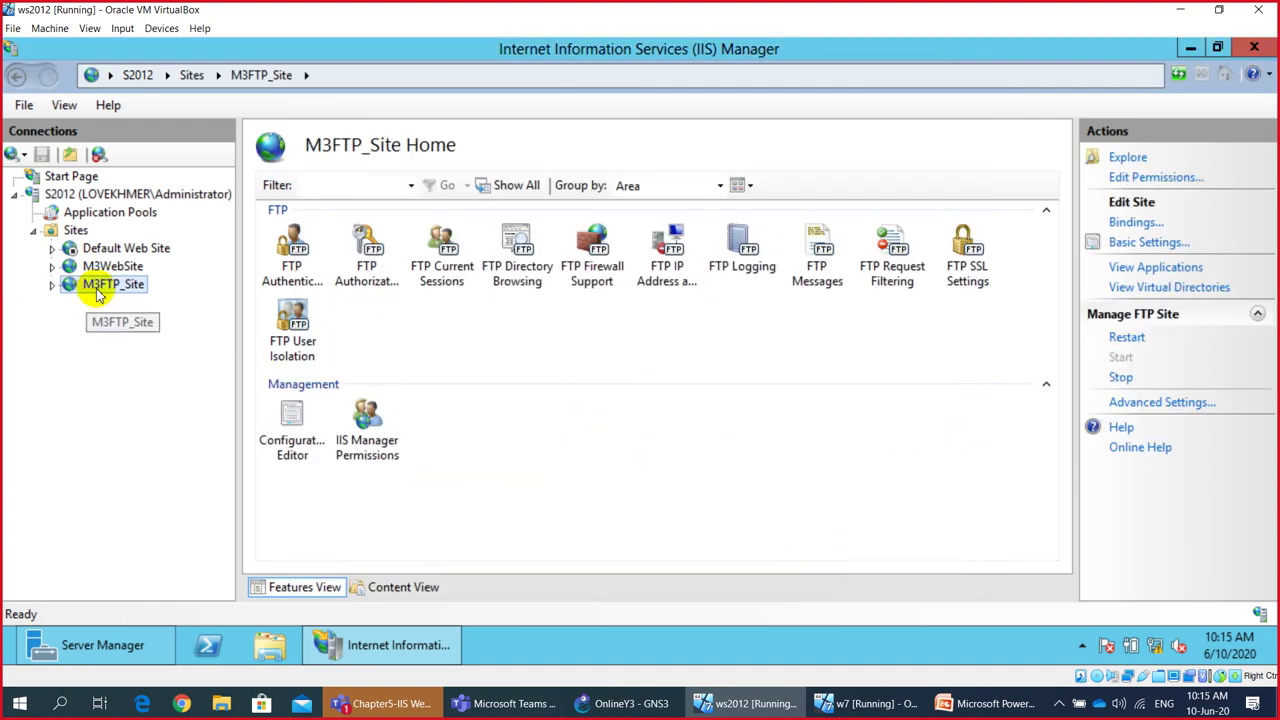
Step: Review M3FTP_Site's FTP Authentication, FTP Authorization Rules and FTP Current Sessions pages
double_click(293, 258)
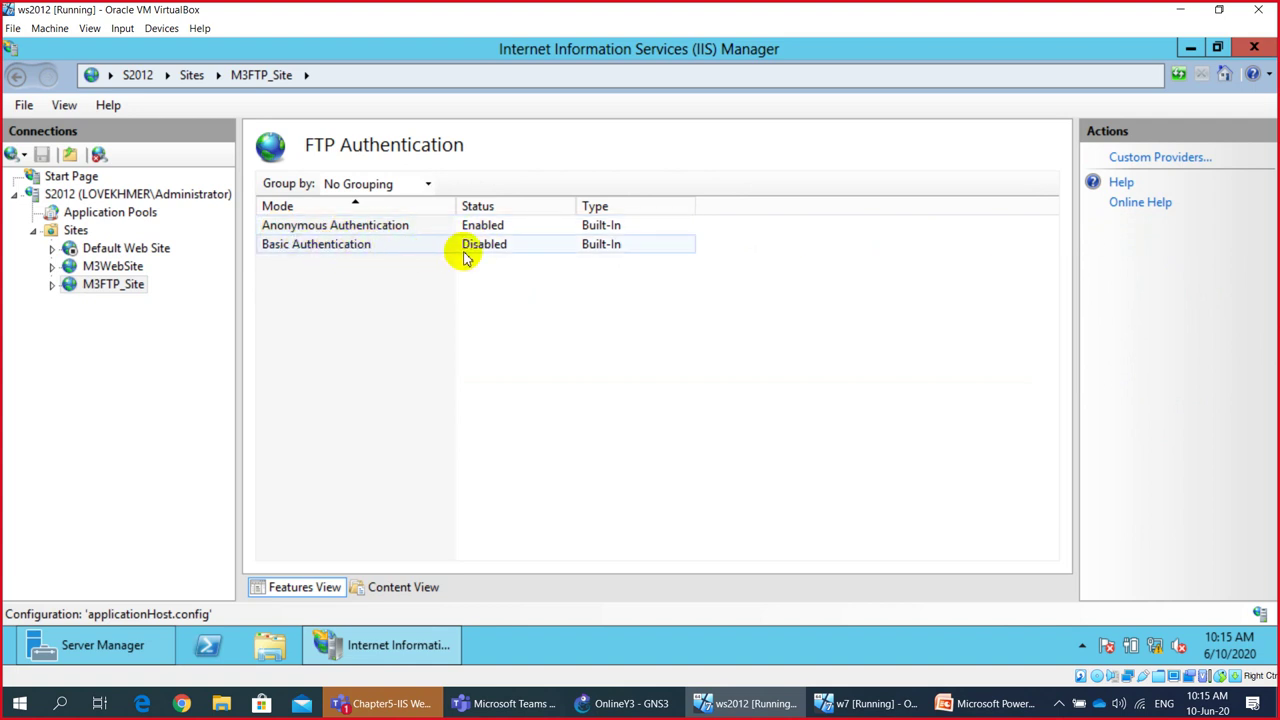
left_click(128, 287)
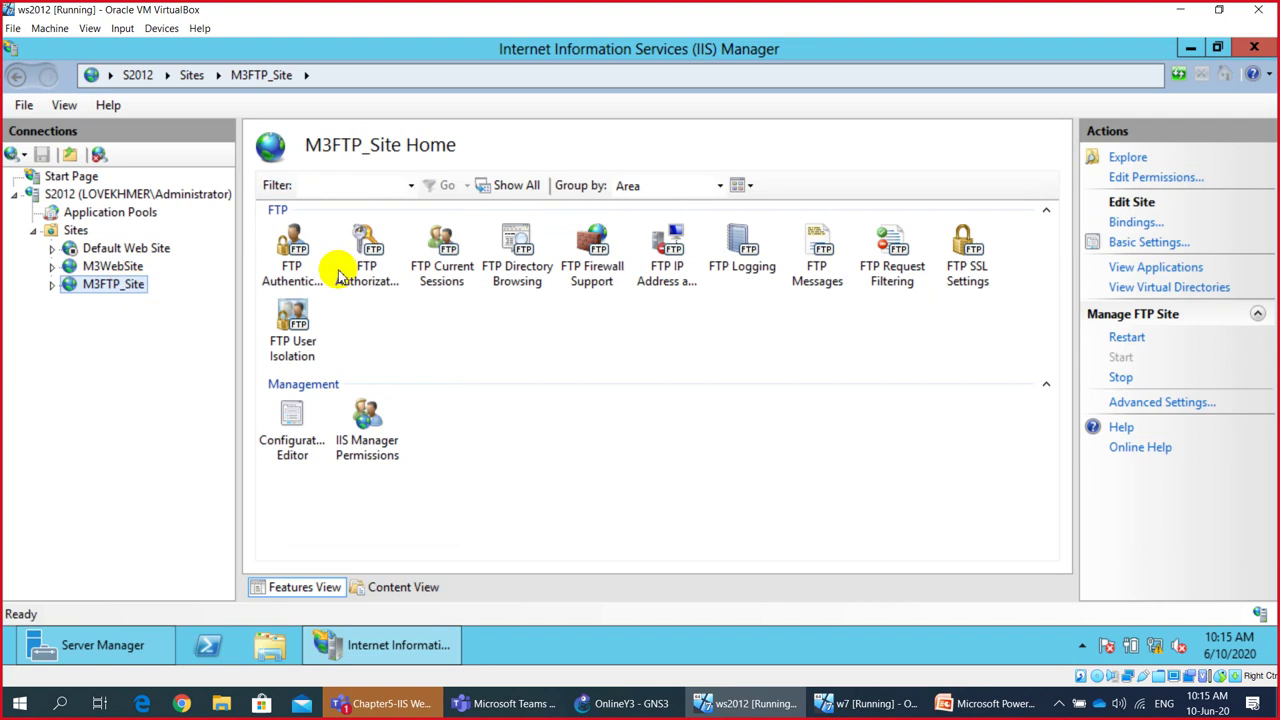
left_click(368, 256)
double_click(368, 256)
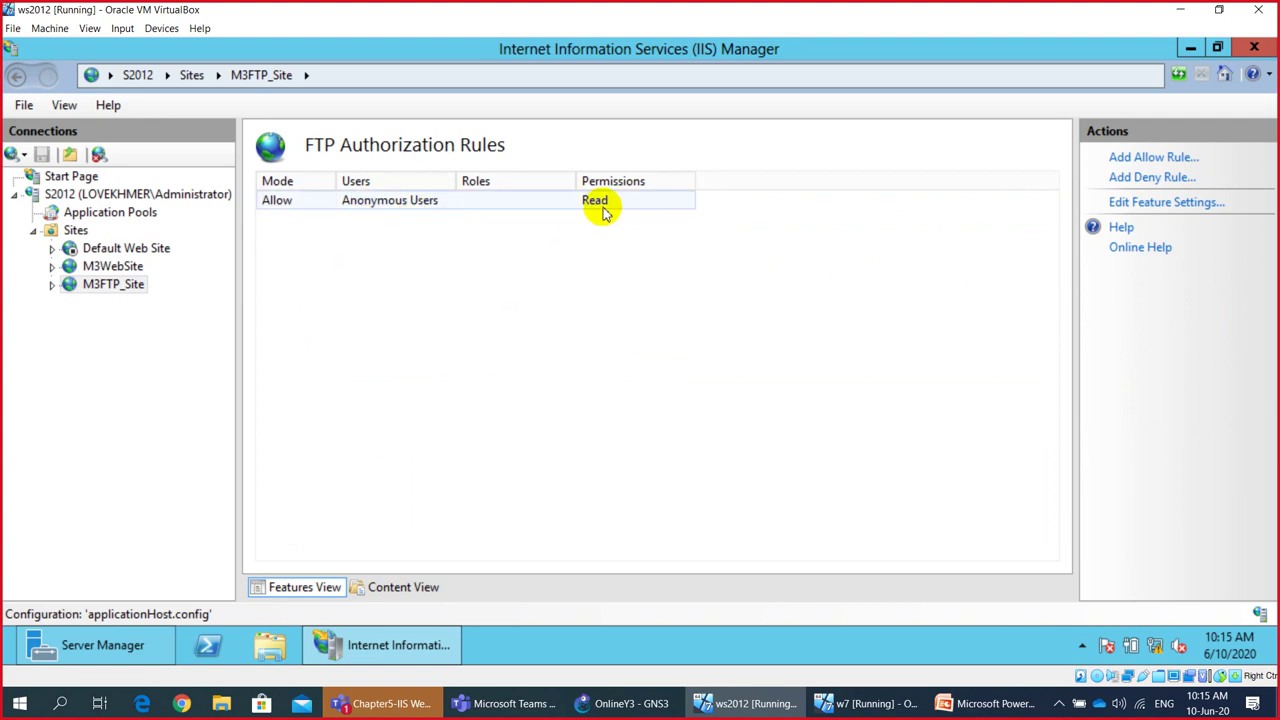
left_click(137, 286)
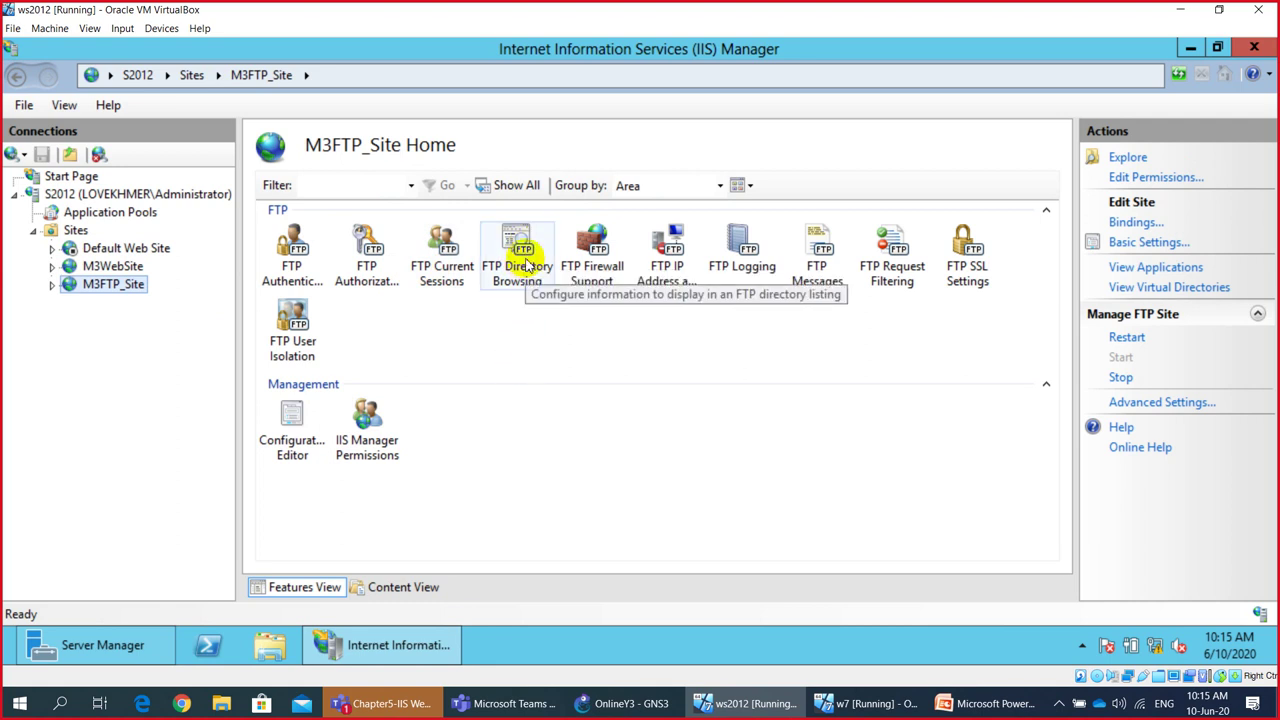
double_click(448, 280)
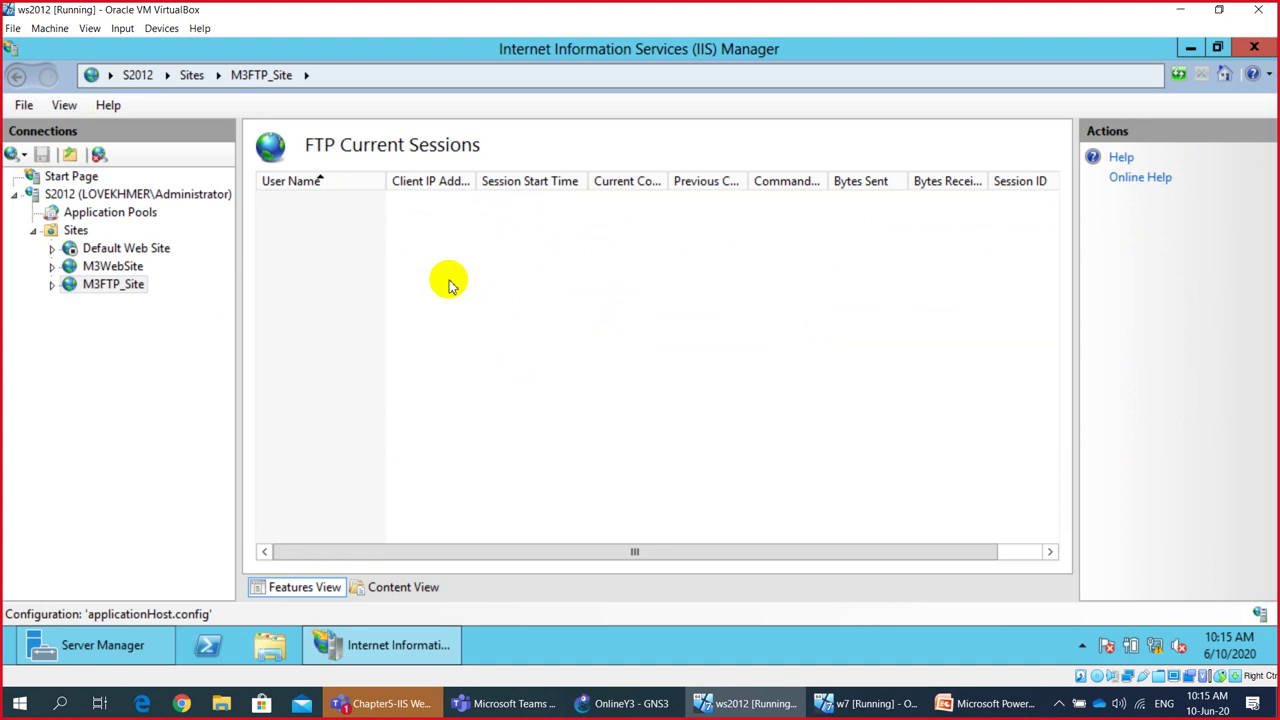
left_click(78, 290)
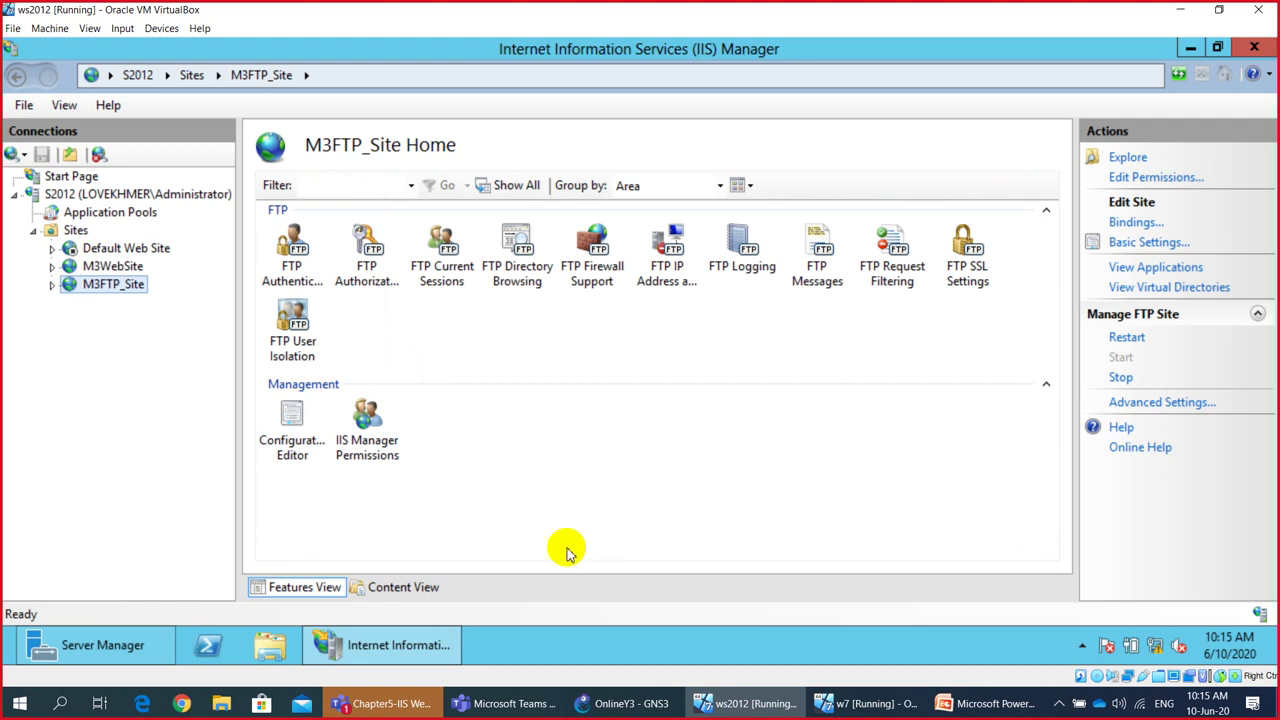
Step: Review the Local Server and Dashboard pages in Server Manager and the OnlineY3 network topology in GNS3
left_click(148, 656)
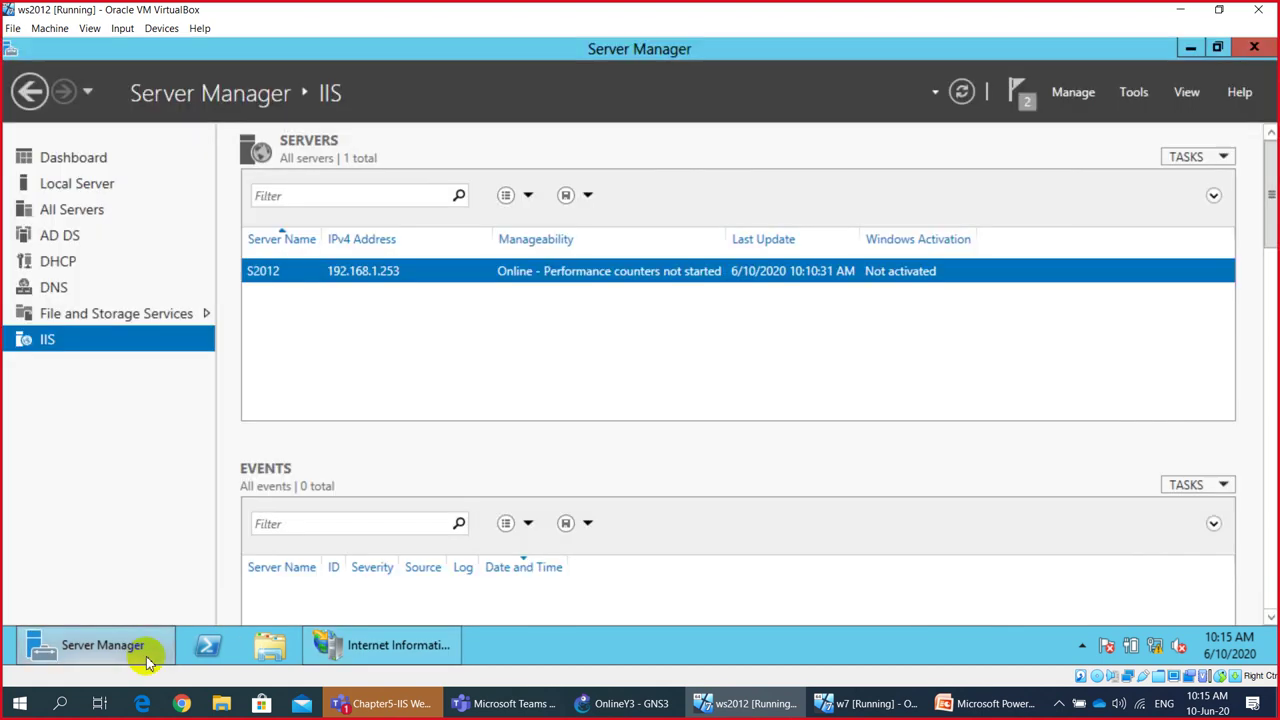
left_click(95, 190)
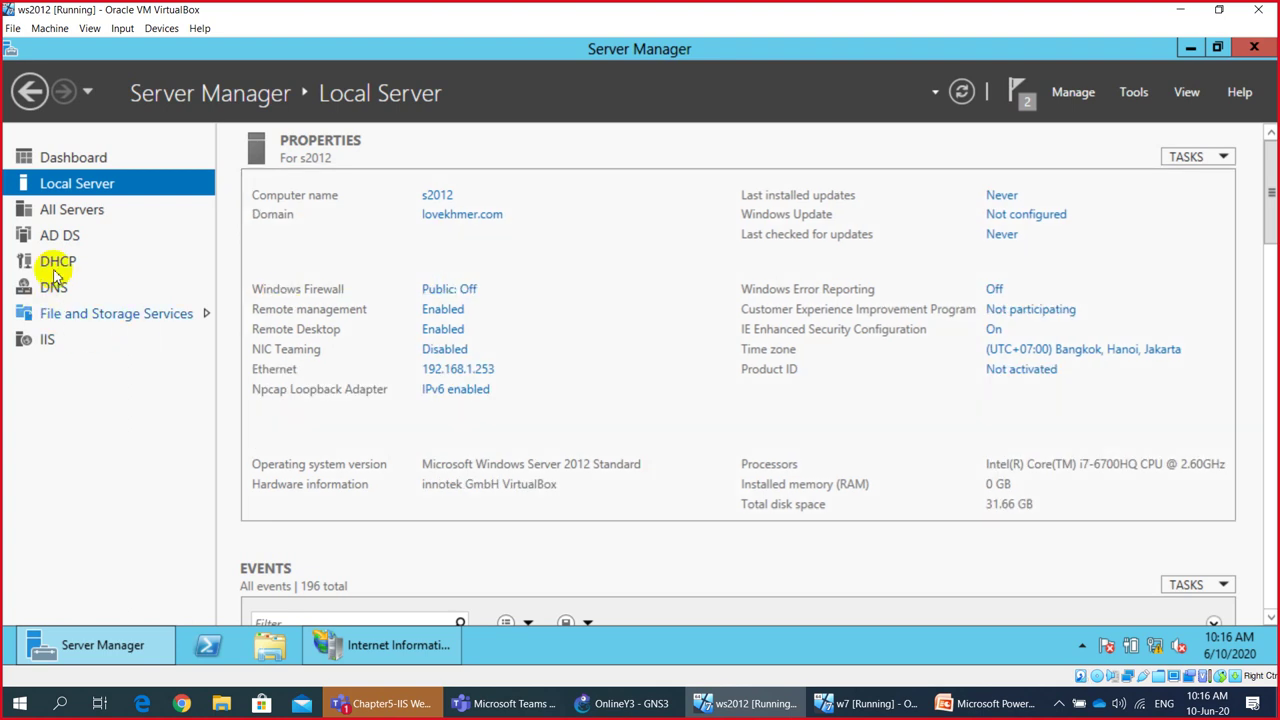
left_click(92, 160)
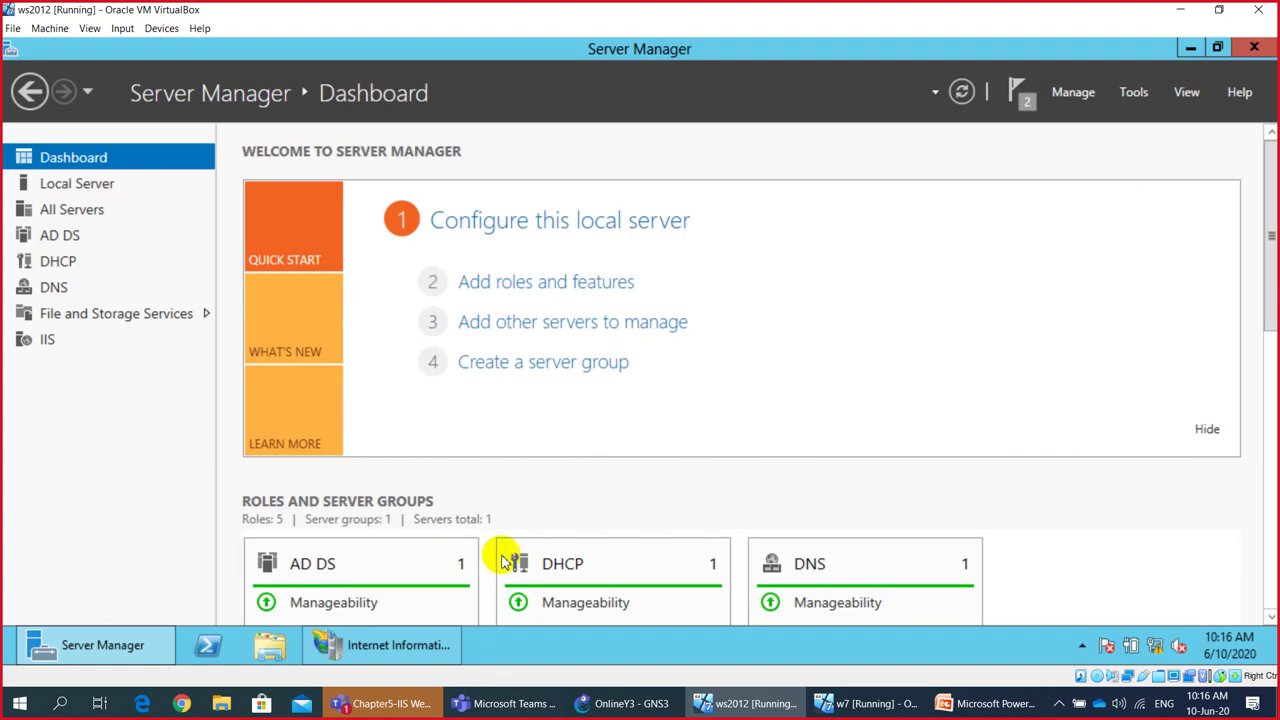
left_click(625, 703)
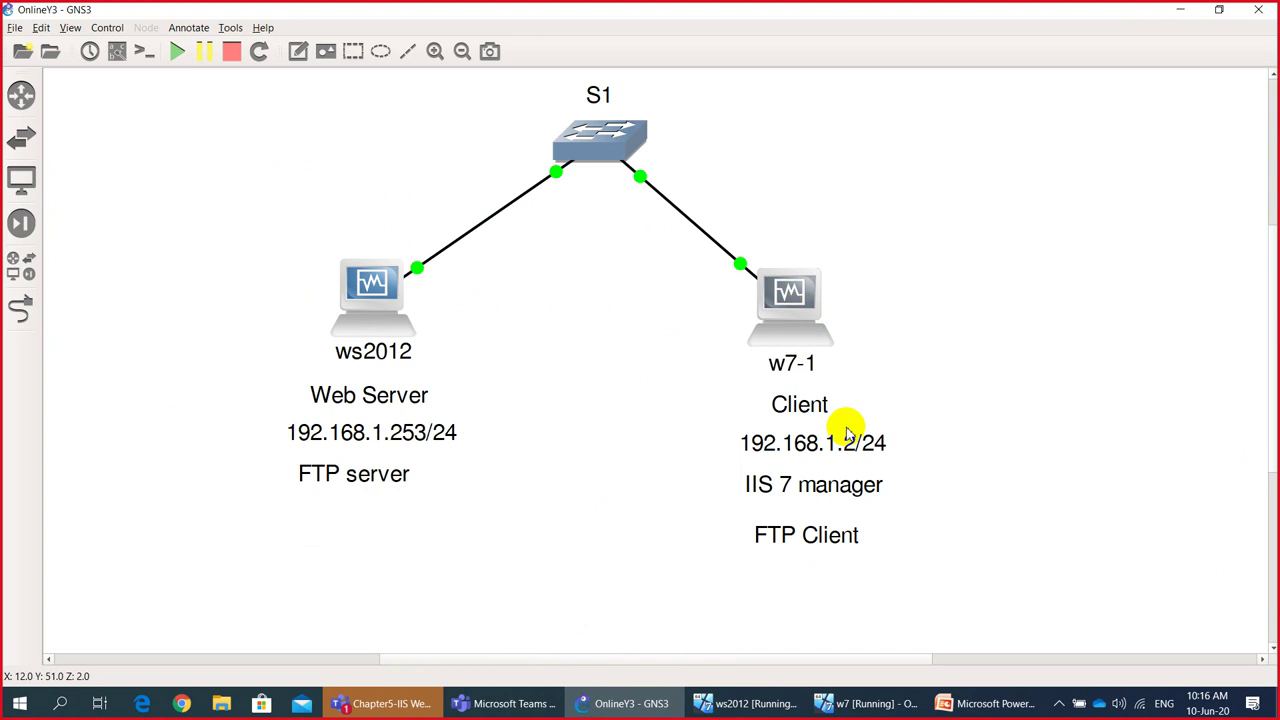
mouse_move(811, 315)
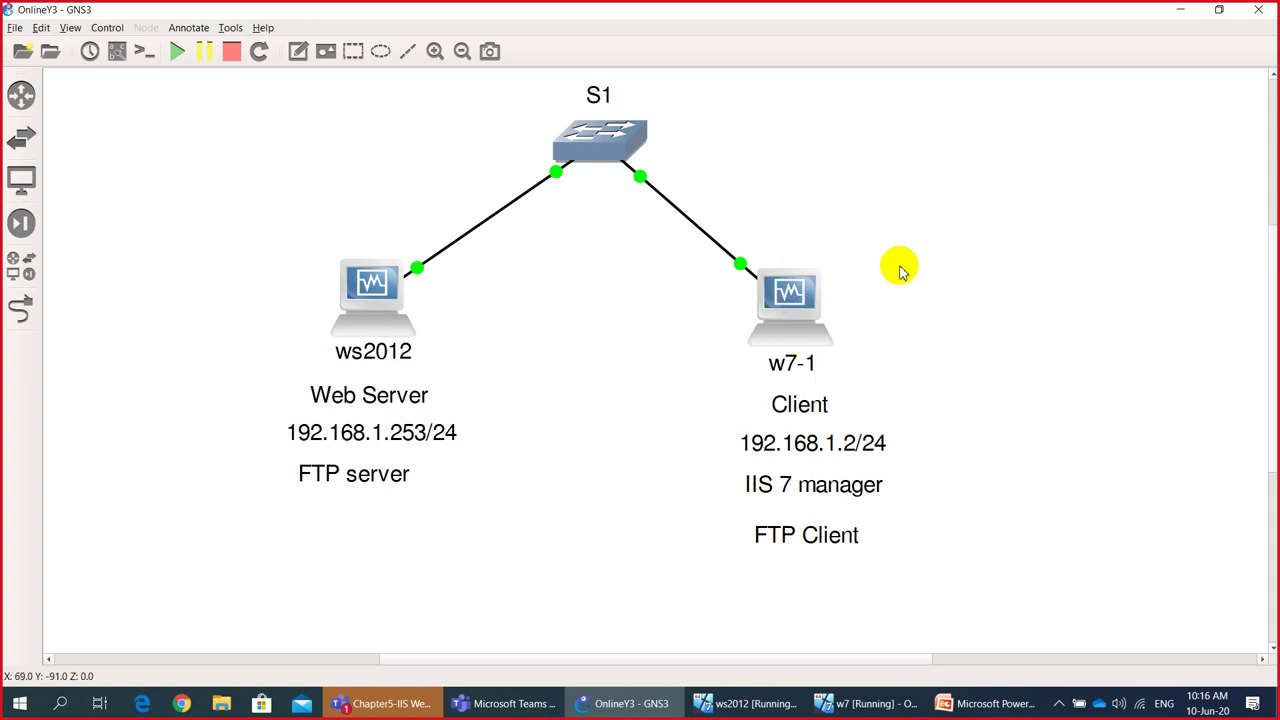
Step: Switch to the w7 virtual machine and close its IIS Manager, saving the changed connection list
left_click(878, 708)
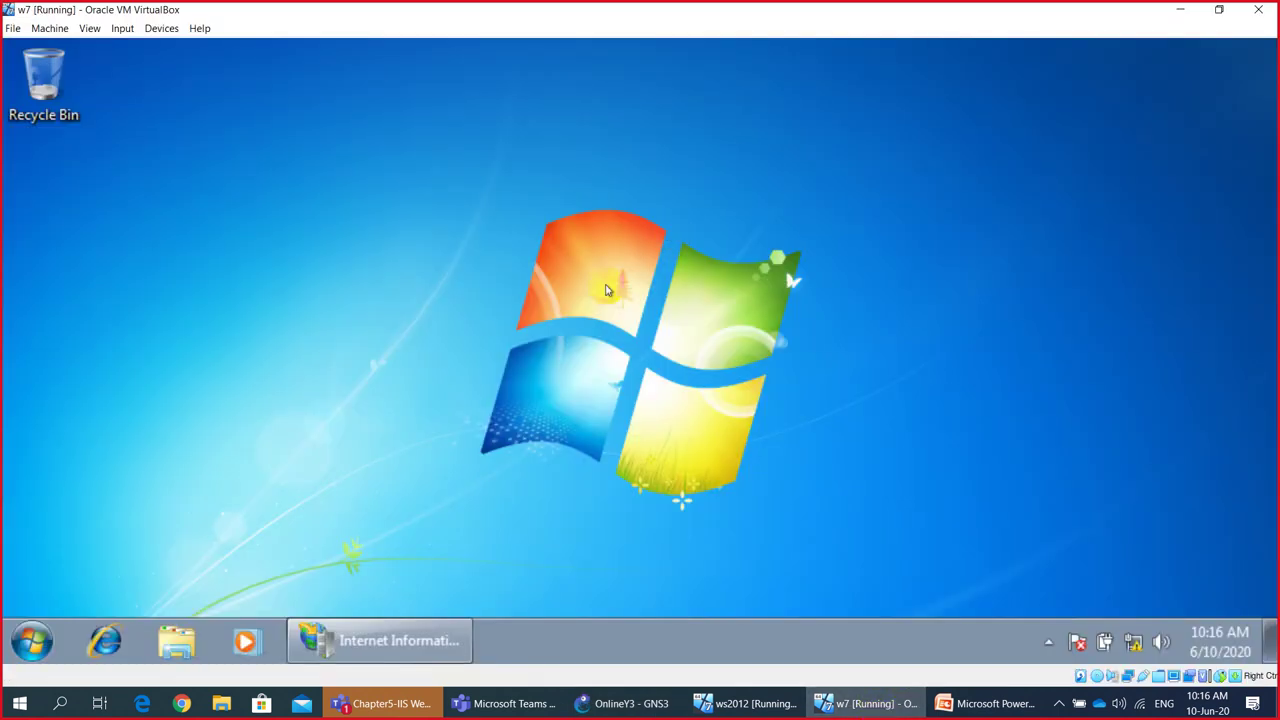
left_click(445, 635)
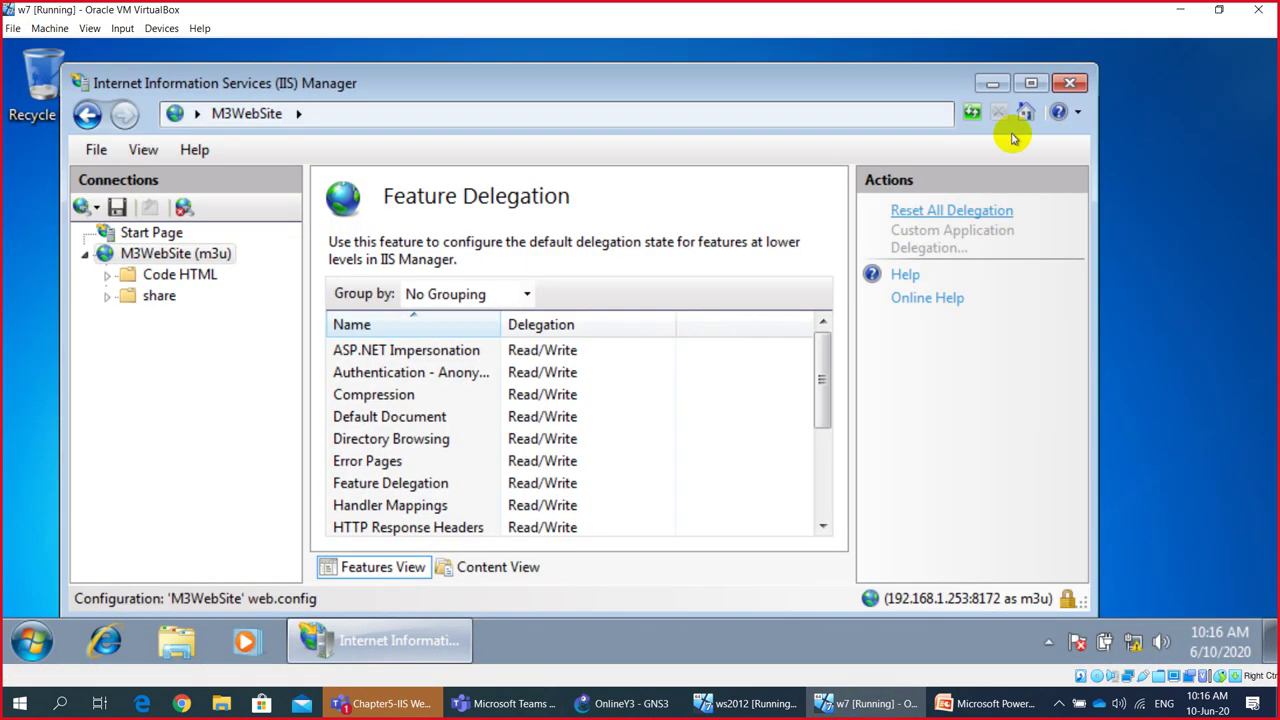
left_click(1068, 85)
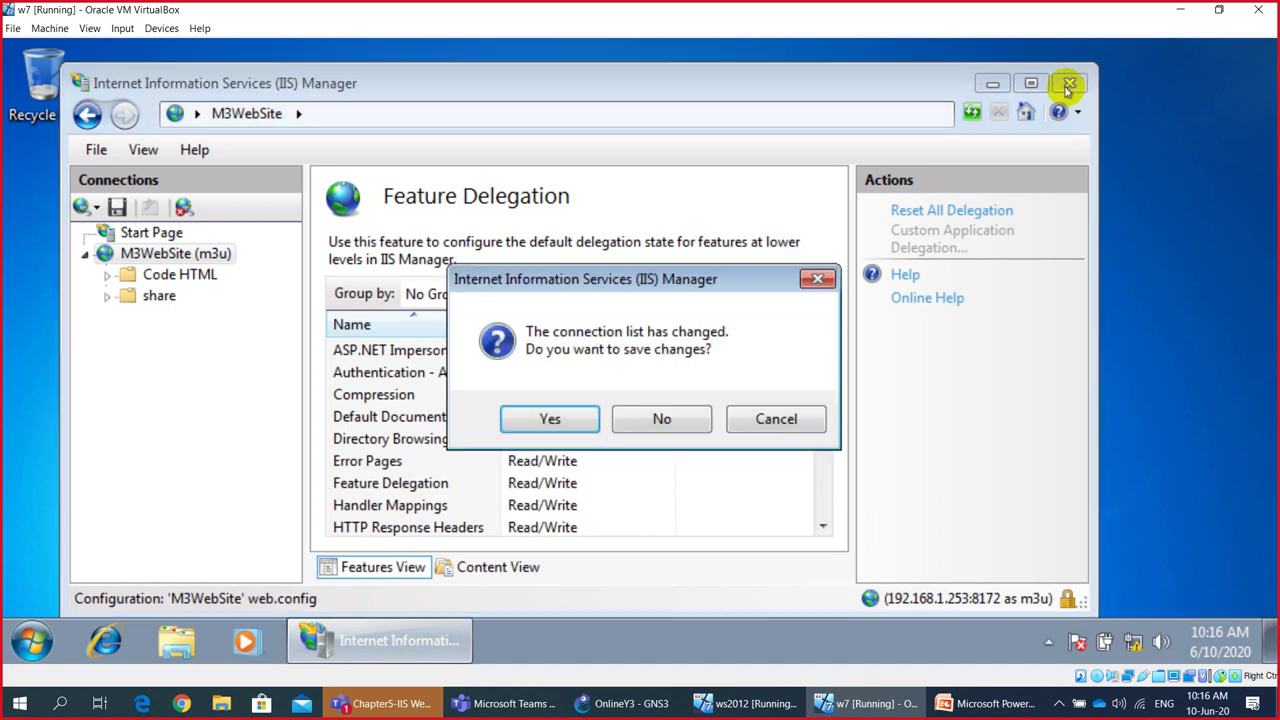
left_click(549, 420)
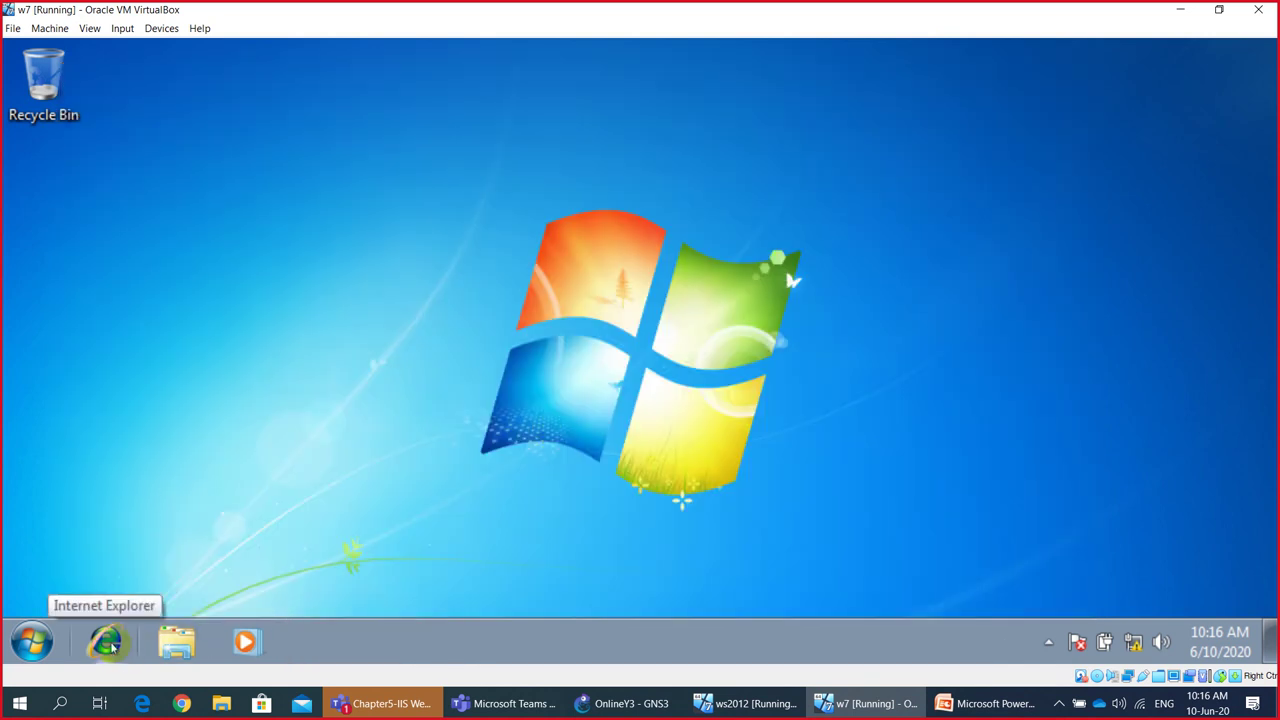
Step: Run ping 192.168.1.253 in a command prompt on the w7 client to test the server connection, and close the prompt
left_click(32, 642)
left_click(535, 443)
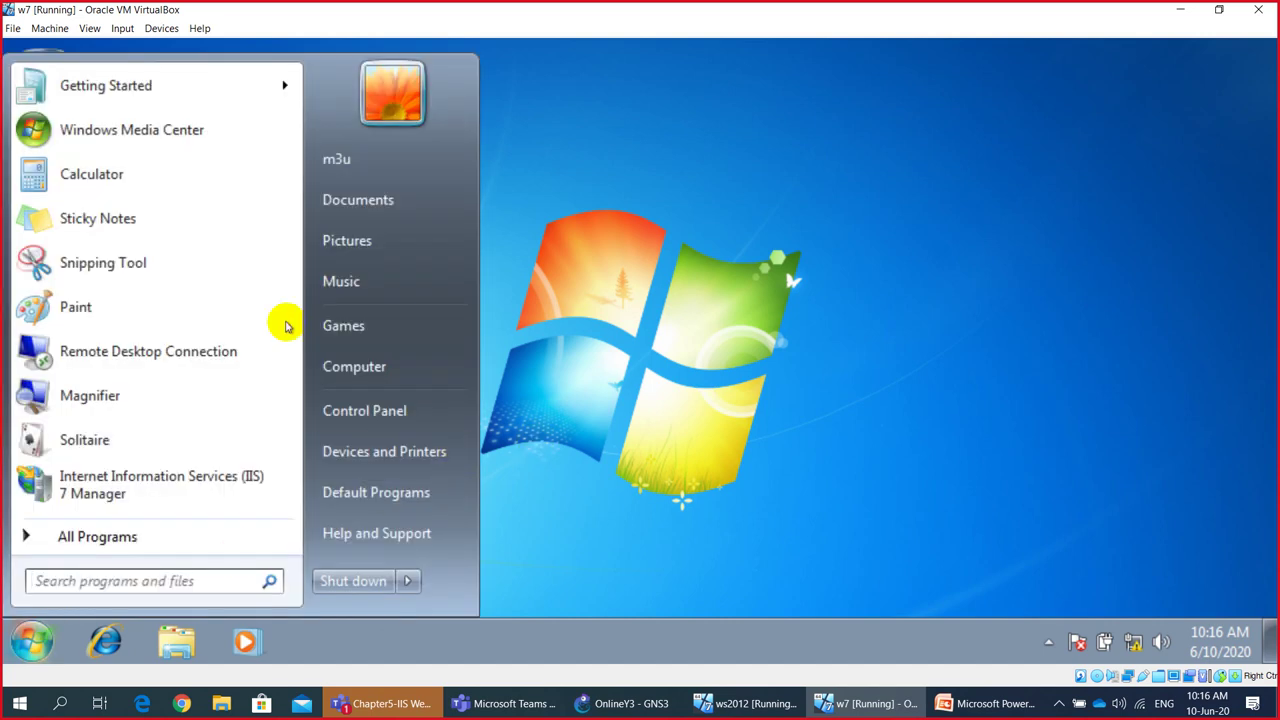
type("cmd")
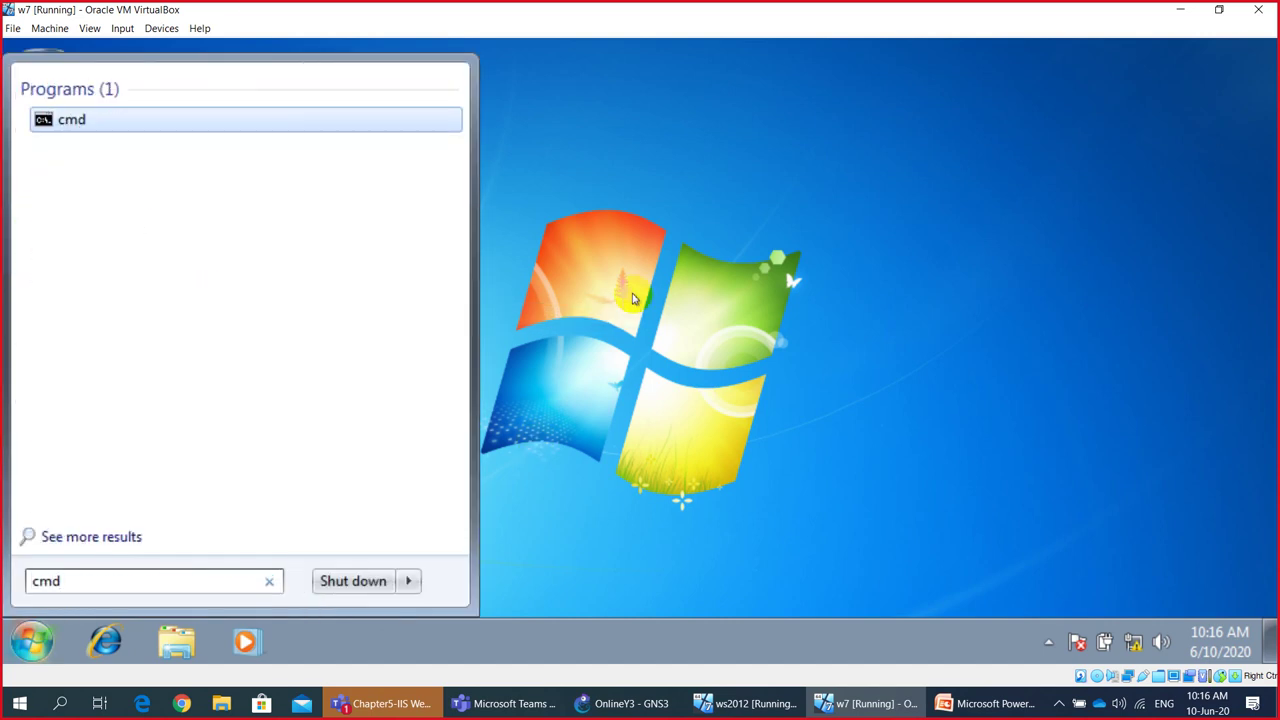
left_click(180, 118)
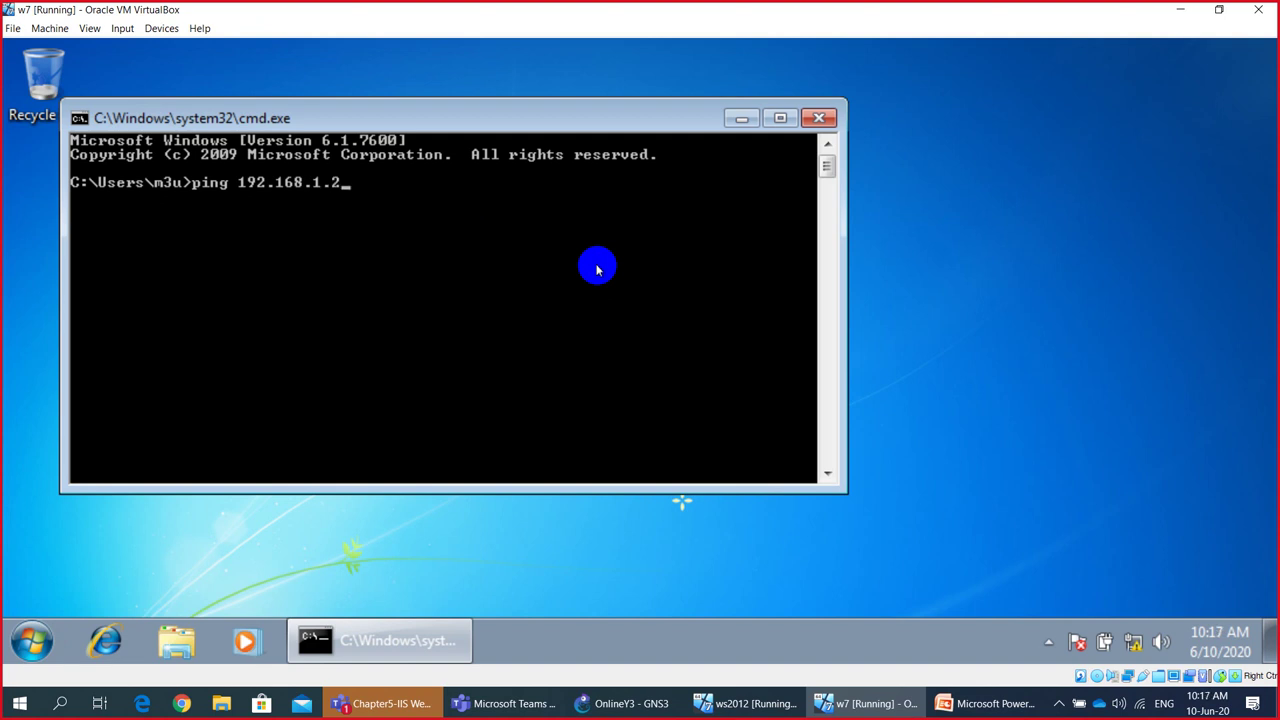
type("ping 192.168.1.253")
key("Return")
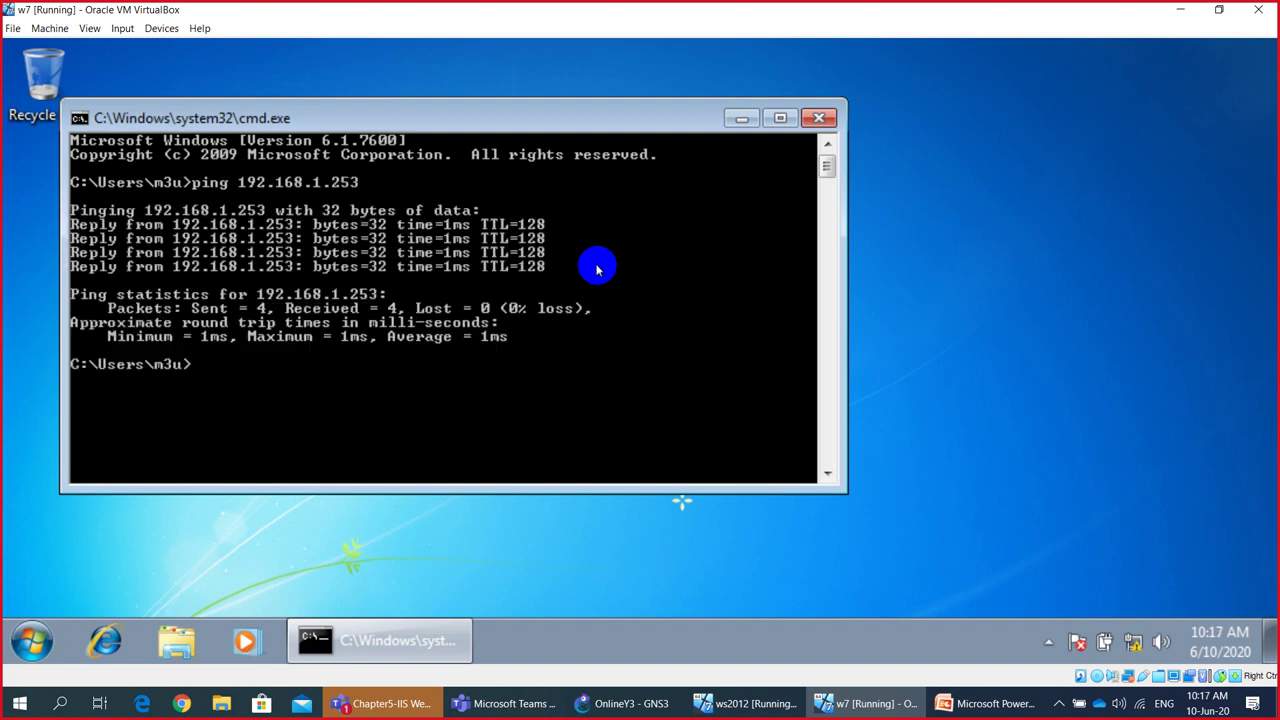
left_click(818, 119)
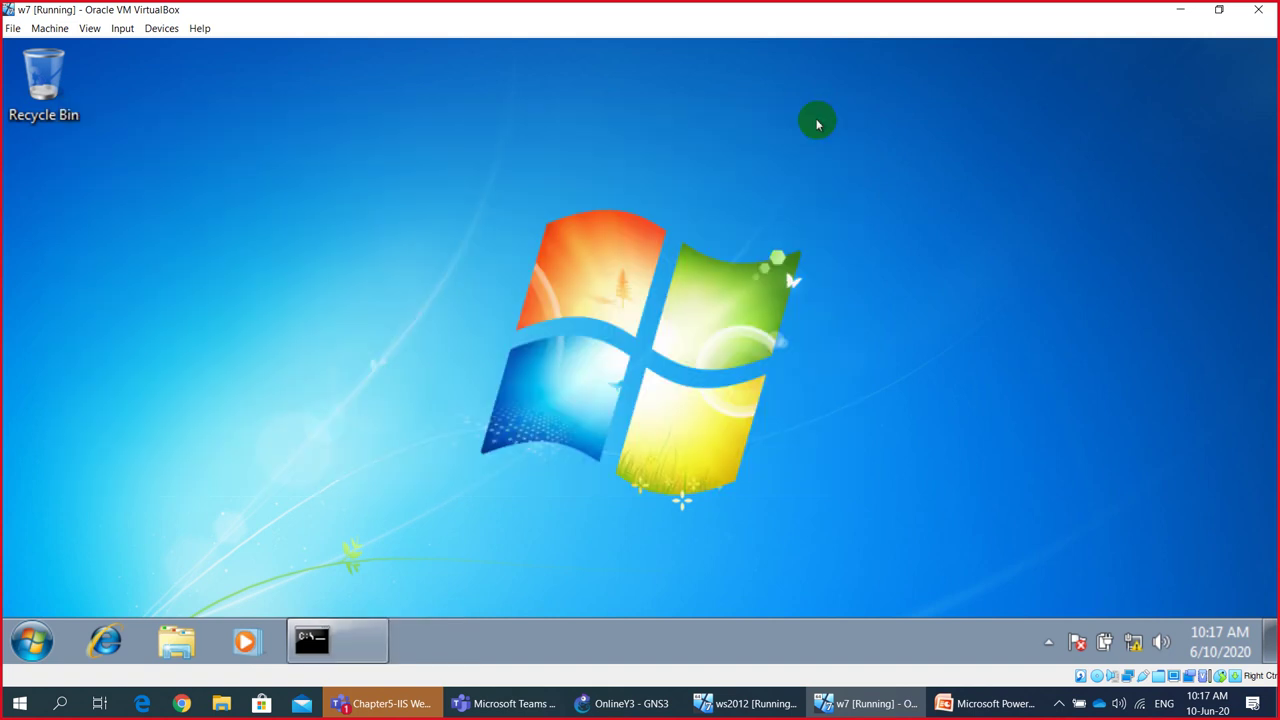
Step: Open the FTP server address ftp:192.168.1.253 in Internet Explorer on the client
left_click(105, 640)
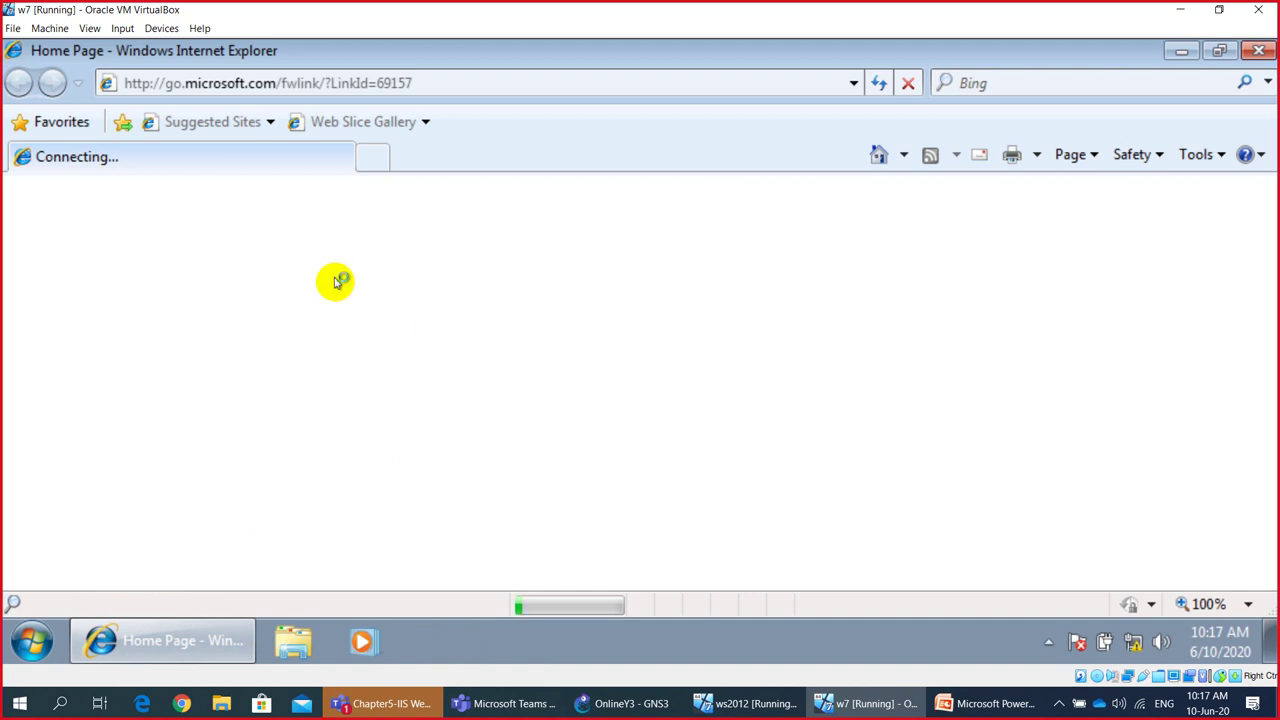
left_click(352, 82)
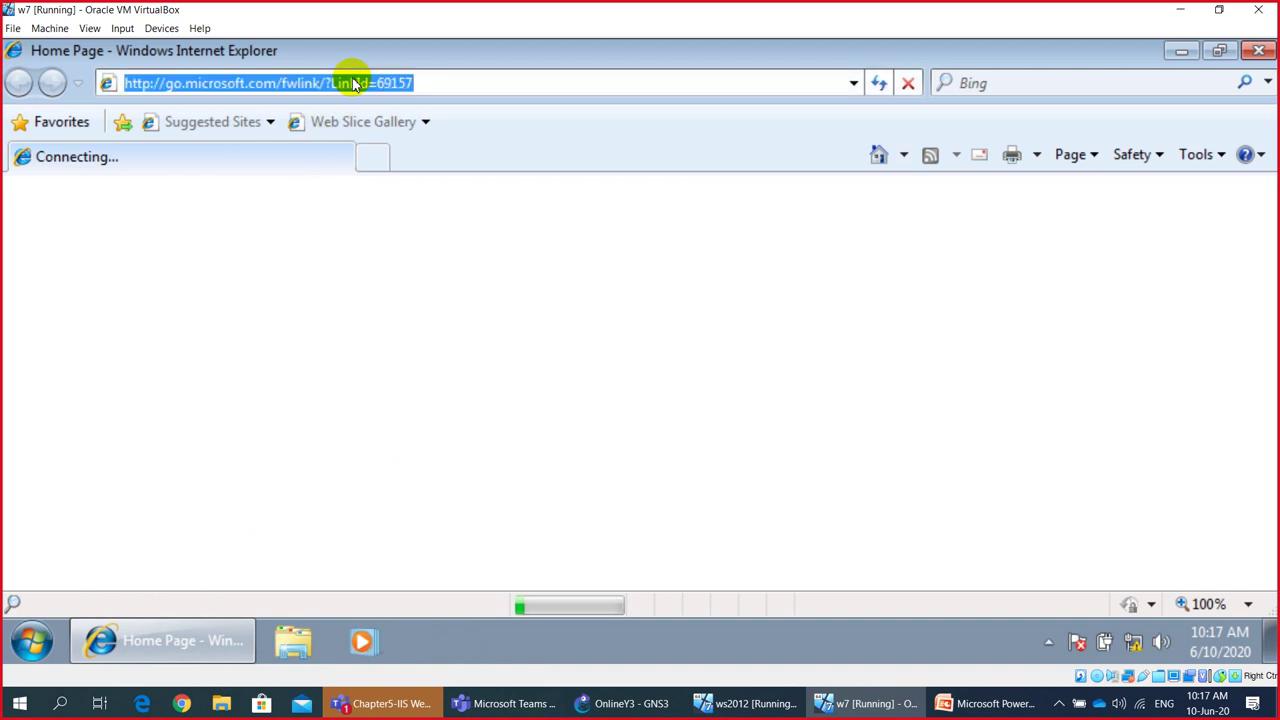
type("ftp:")
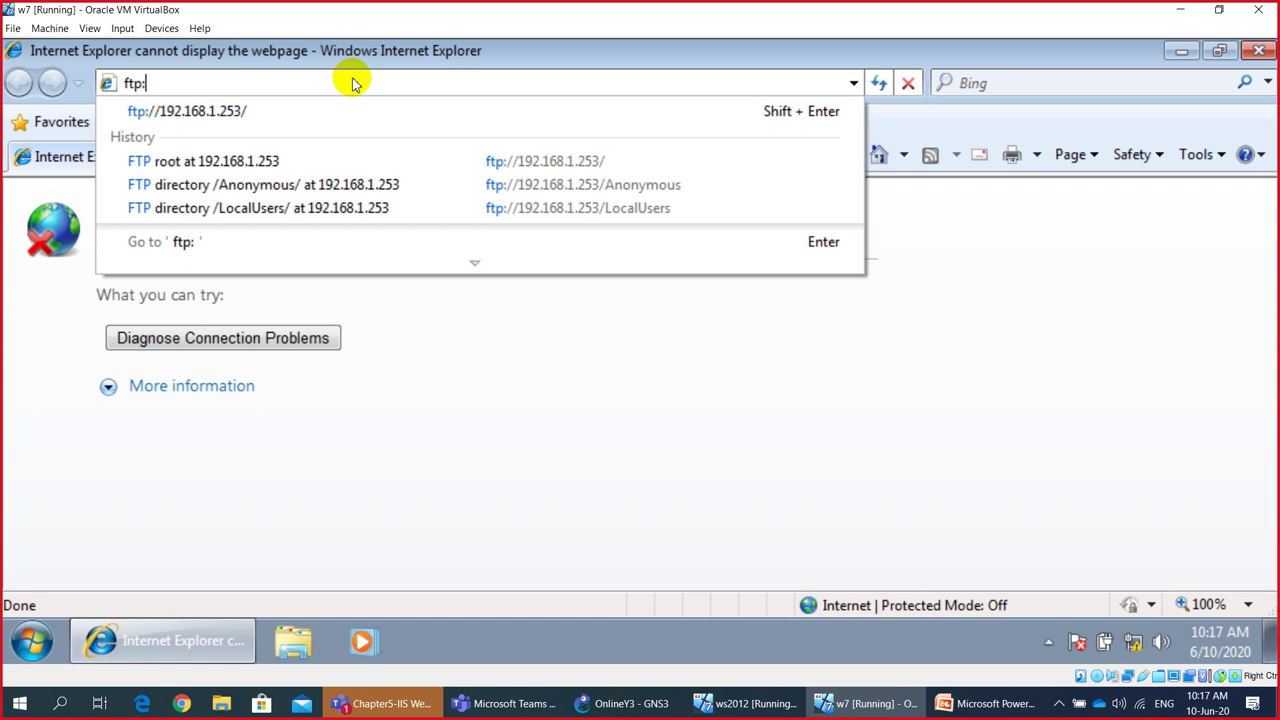
left_click(605, 703)
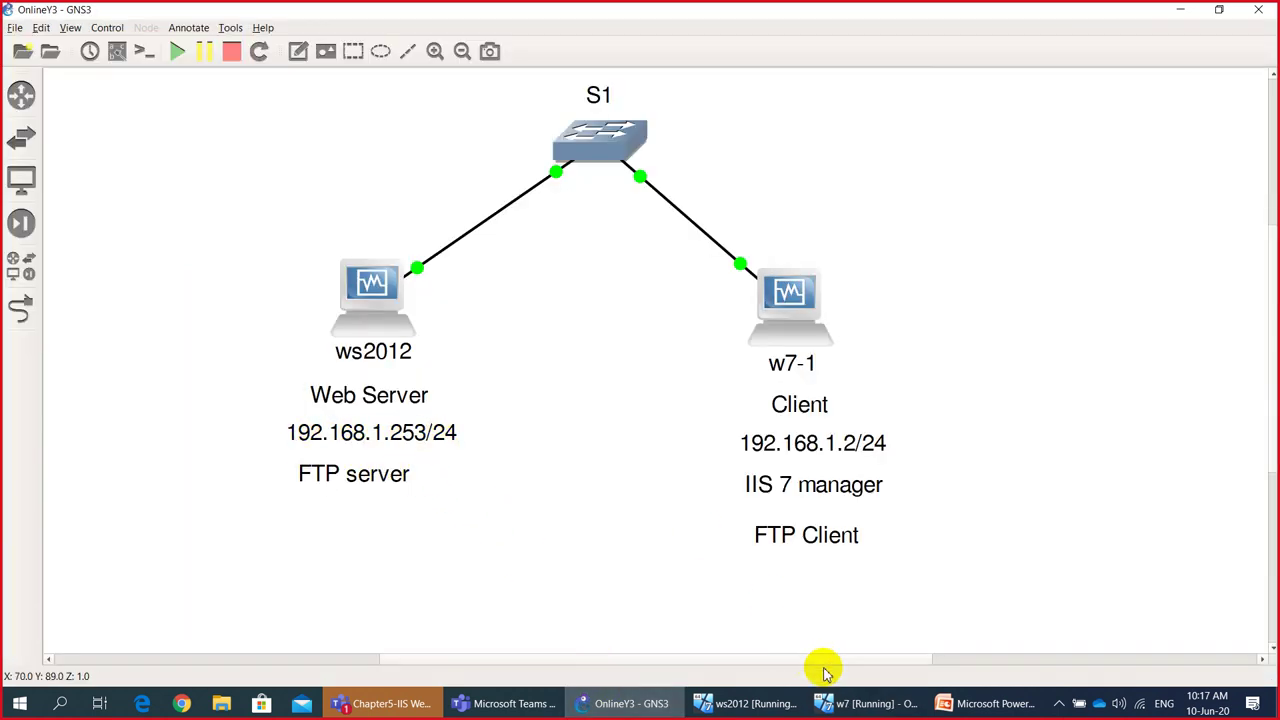
left_click(866, 703)
type("ftp:")
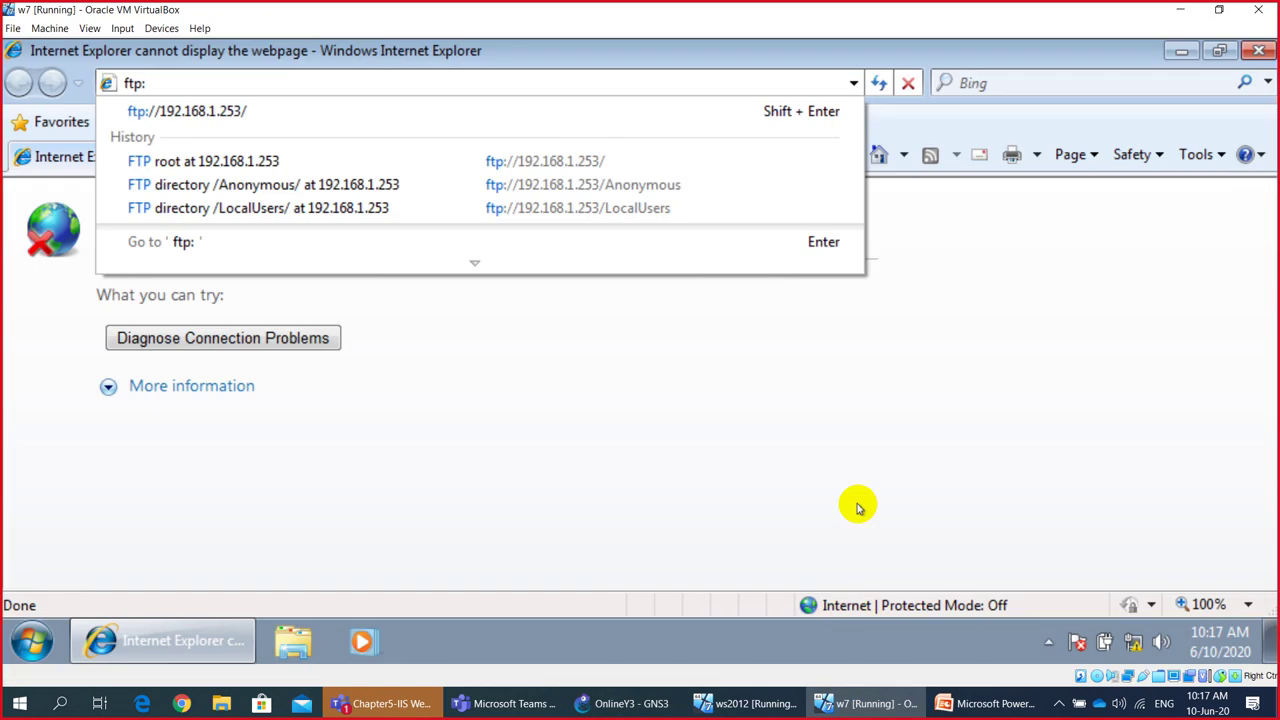
type("192.1")
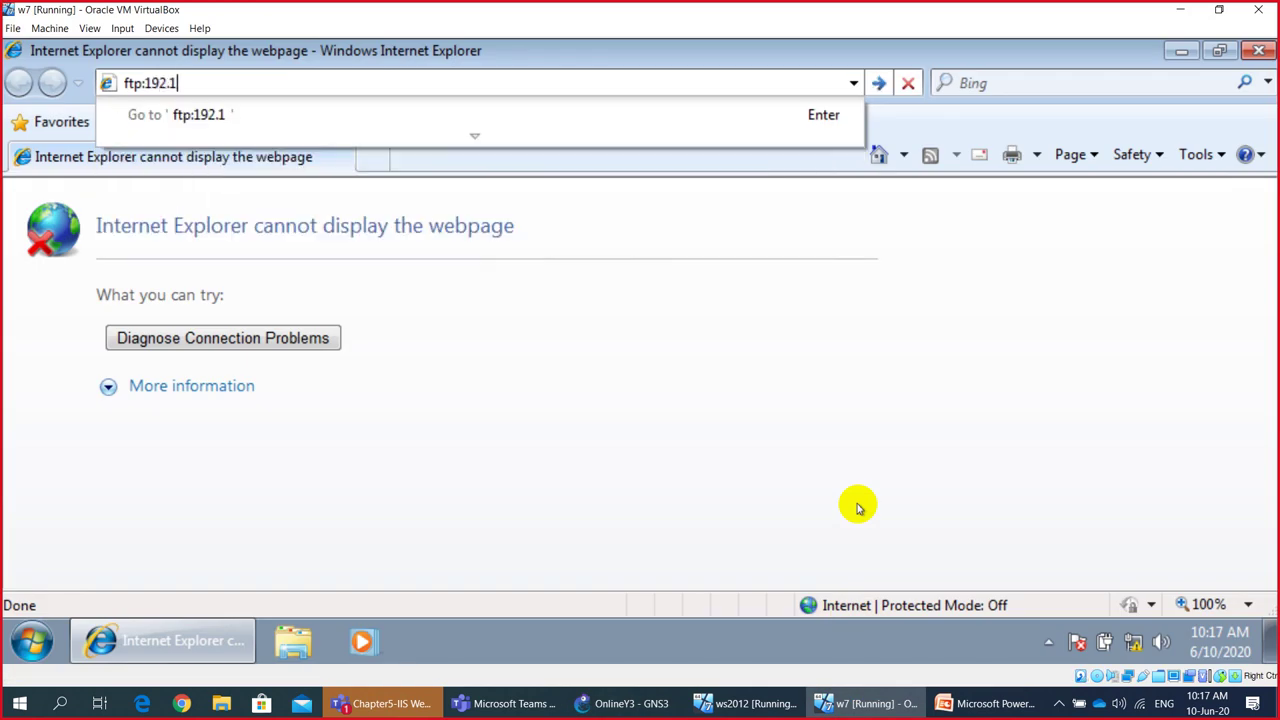
type("68.1.253")
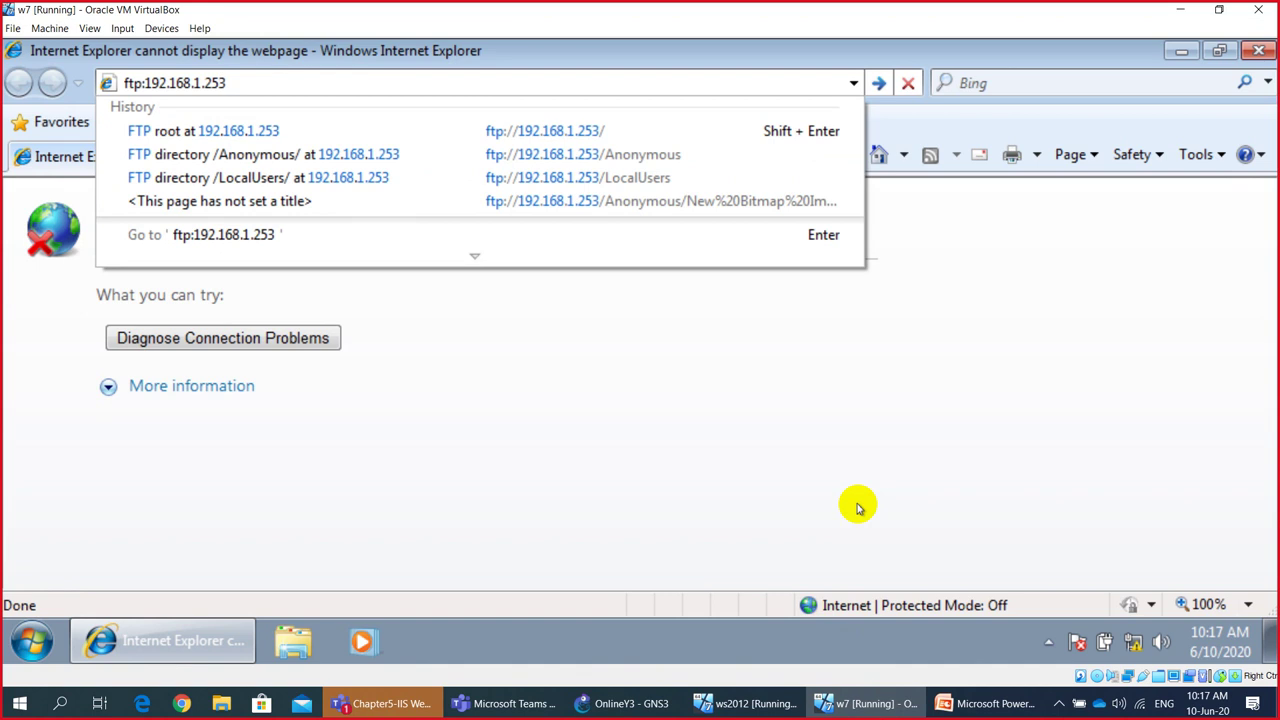
key("Return")
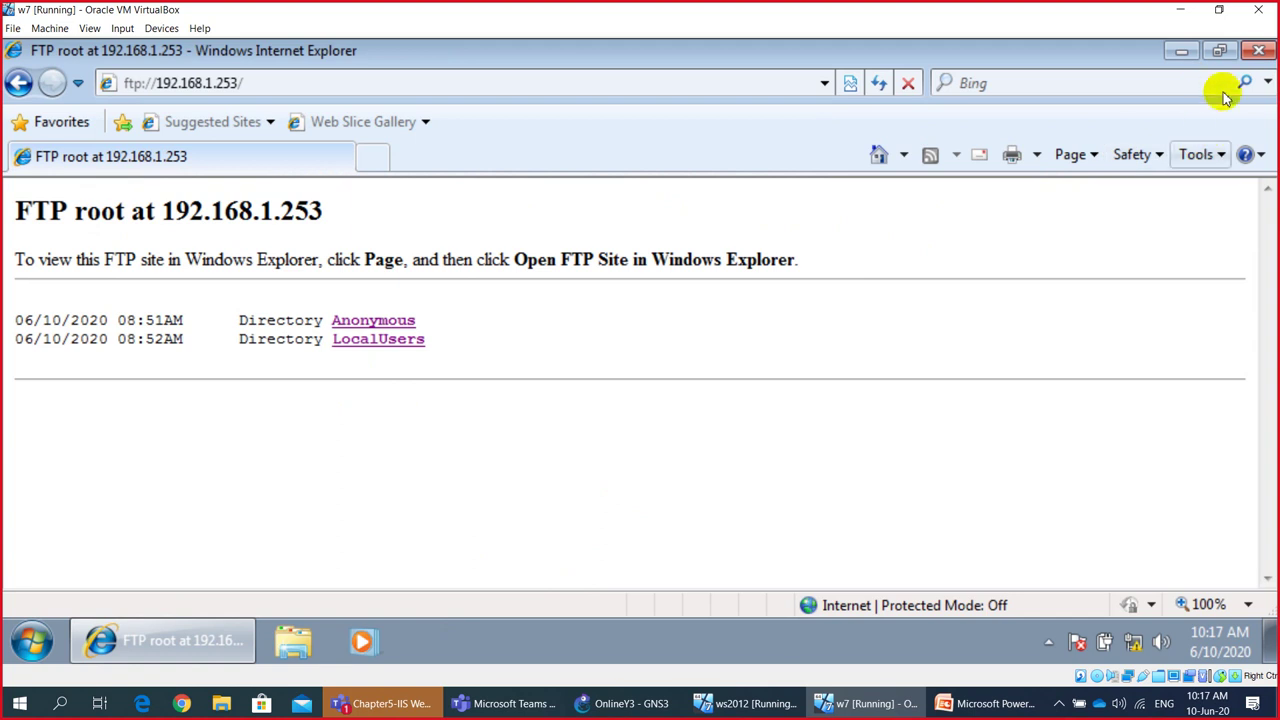
Step: Select Delete browsing history on exit in Internet Options, delete the stored browsing history, and refresh the FTP root page
left_click(1204, 160)
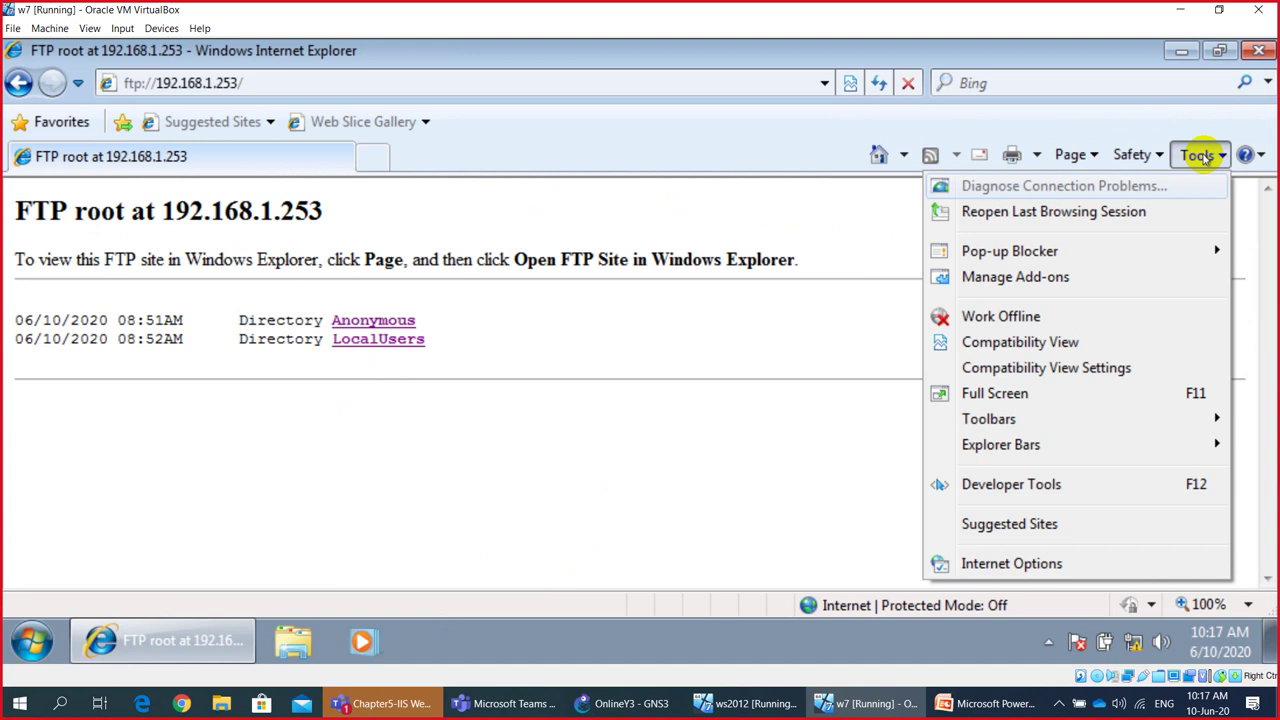
left_click(1048, 564)
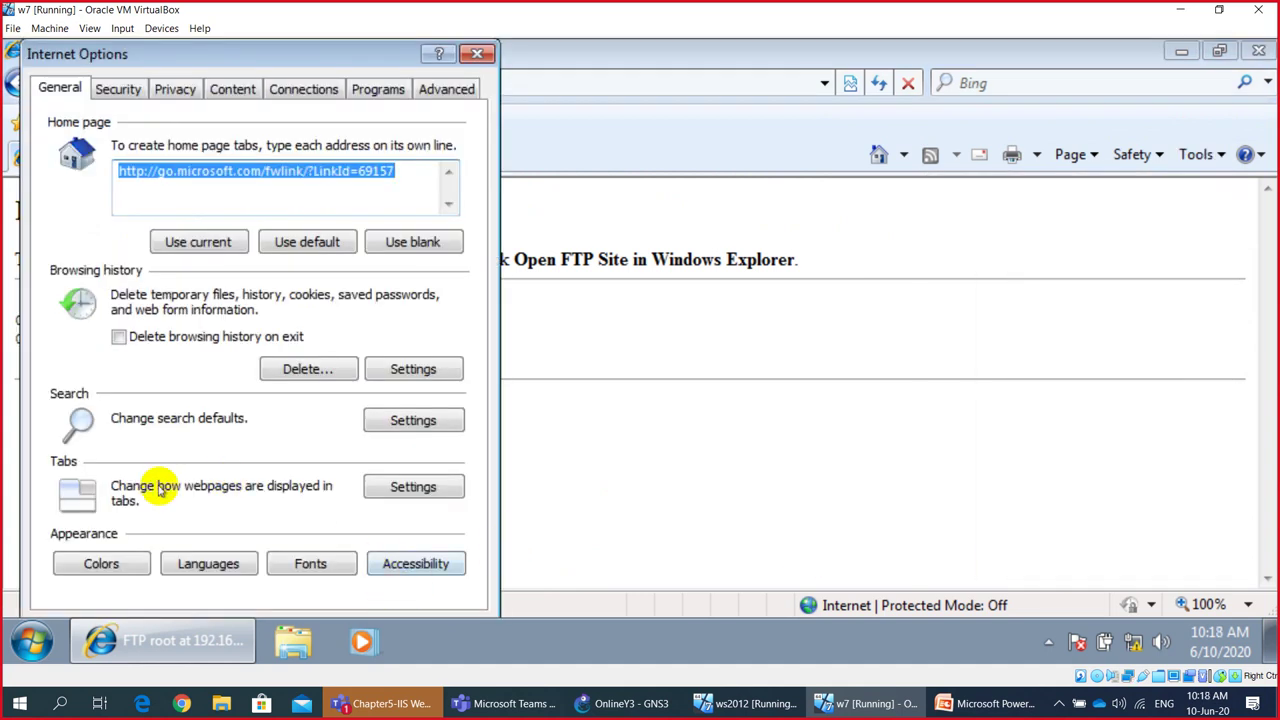
left_click(122, 338)
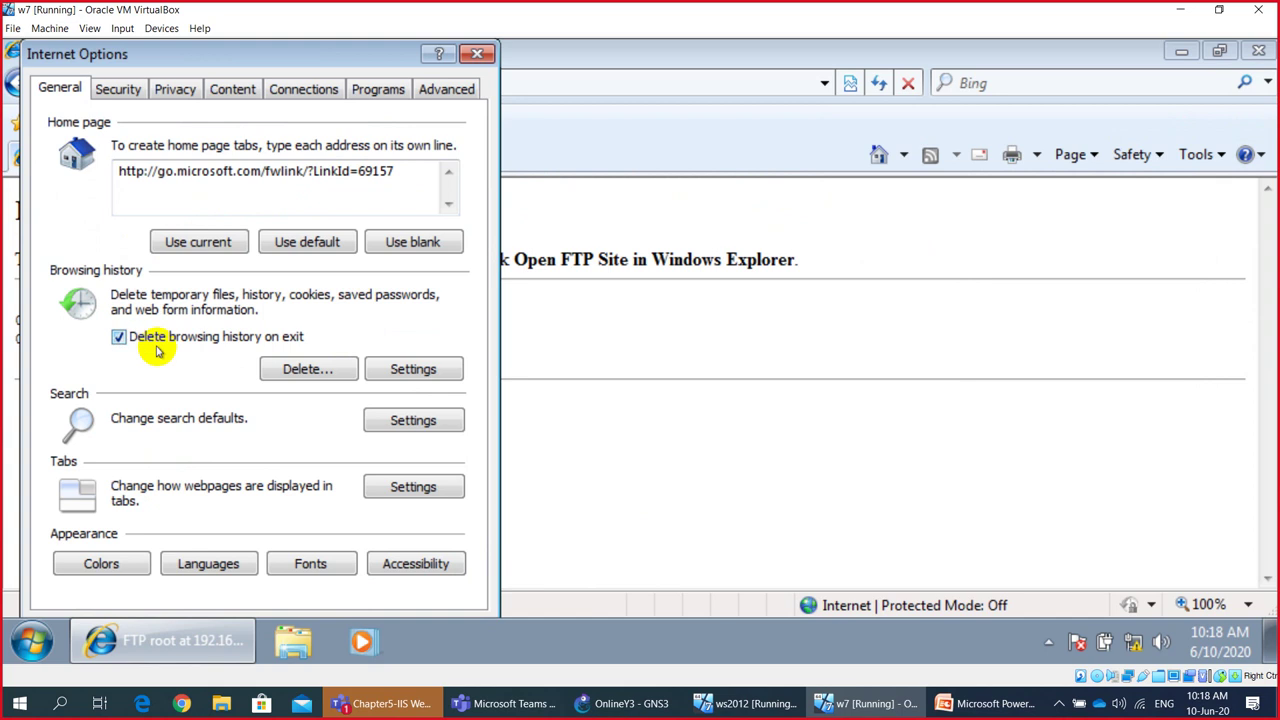
left_click(285, 368)
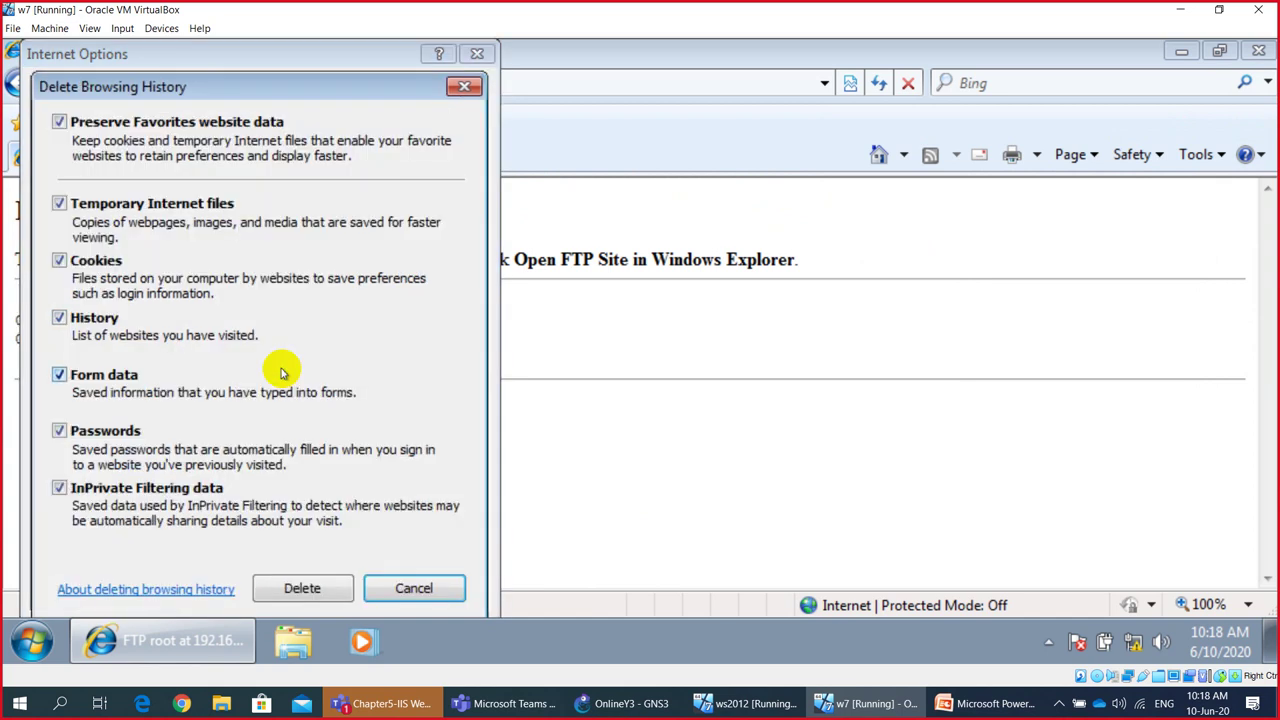
left_click(303, 586)
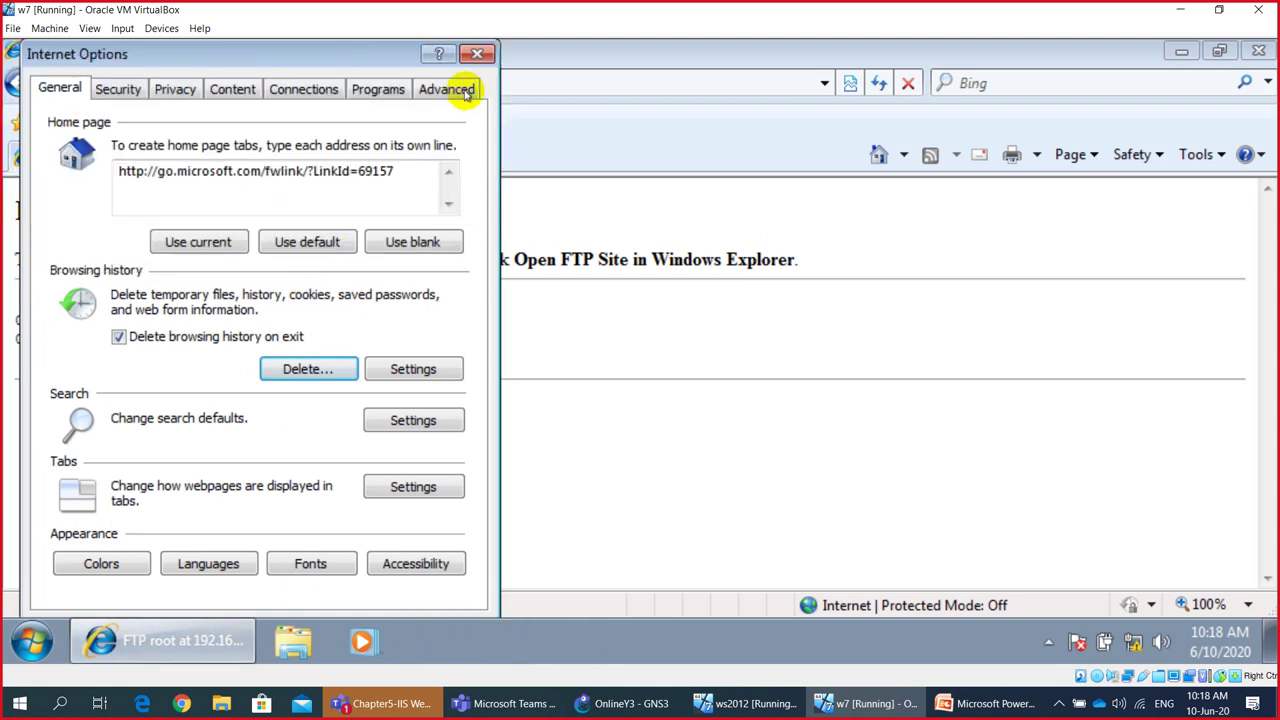
left_click(476, 53)
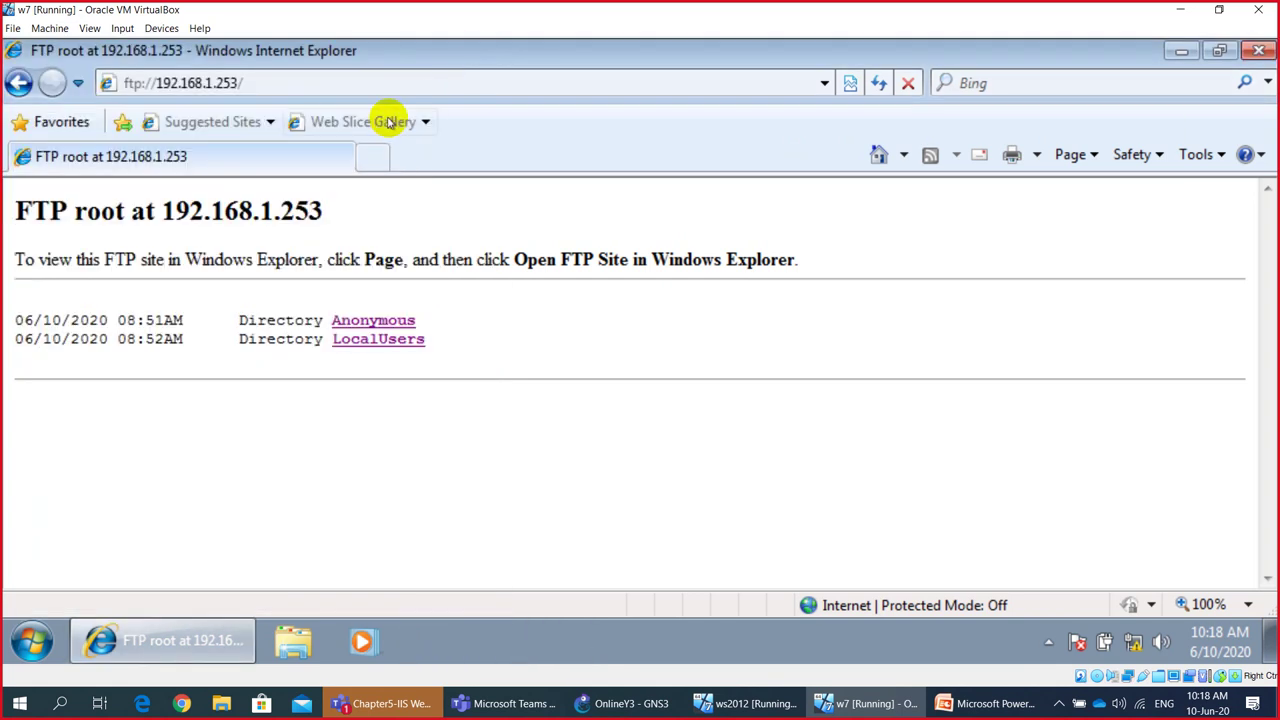
left_click(877, 83)
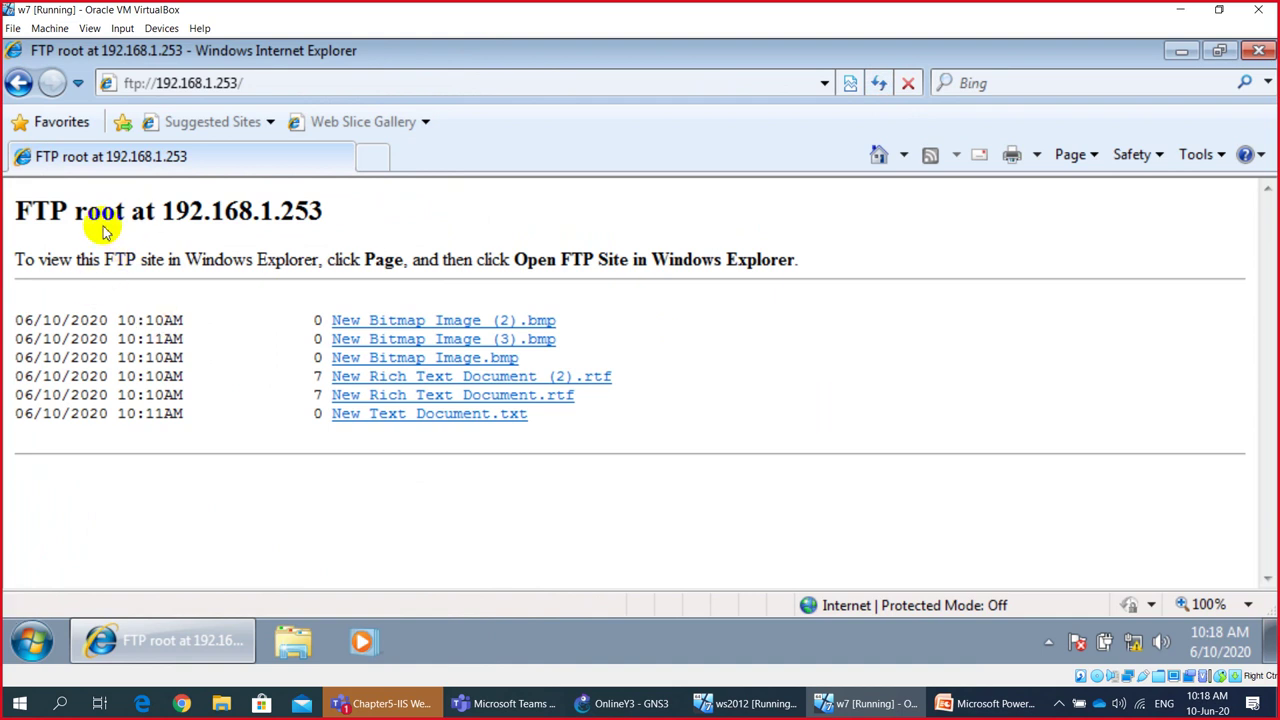
Step: Switch to the ws2012 virtual machine and open the content folder of M3FTP_Site from IIS Manager
left_click_drag(222, 214, 241, 230)
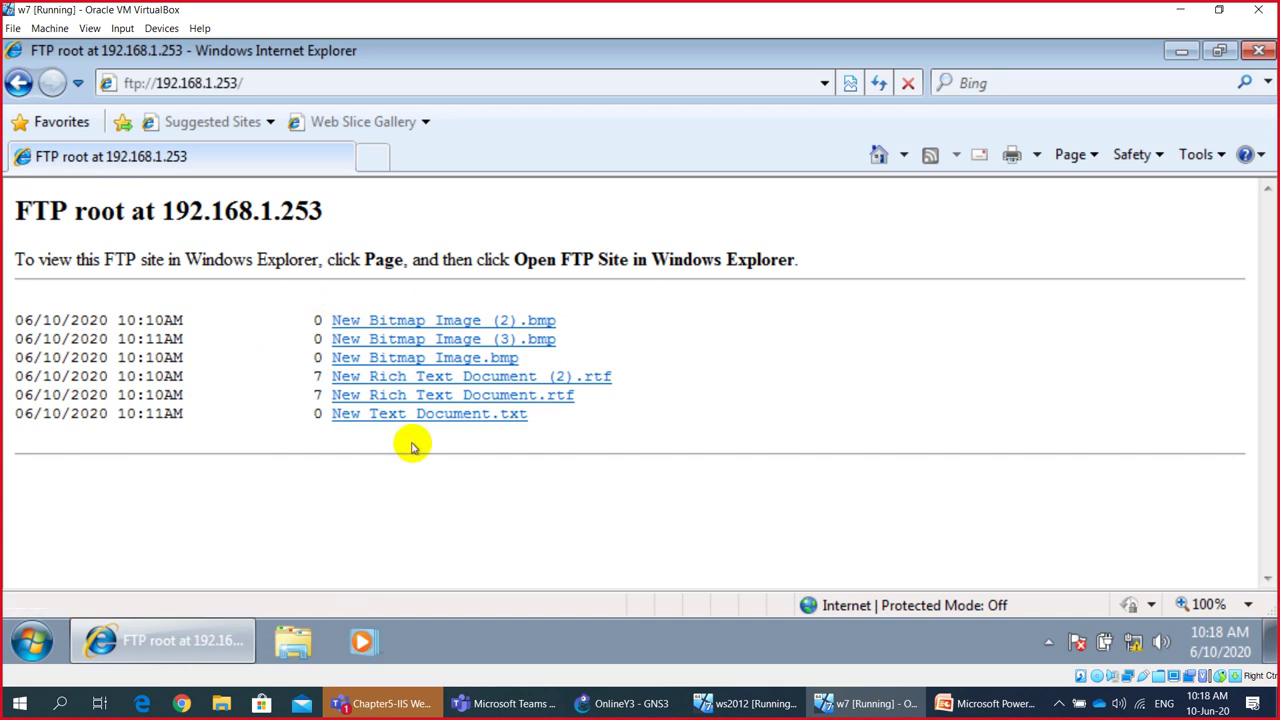
left_click(708, 706)
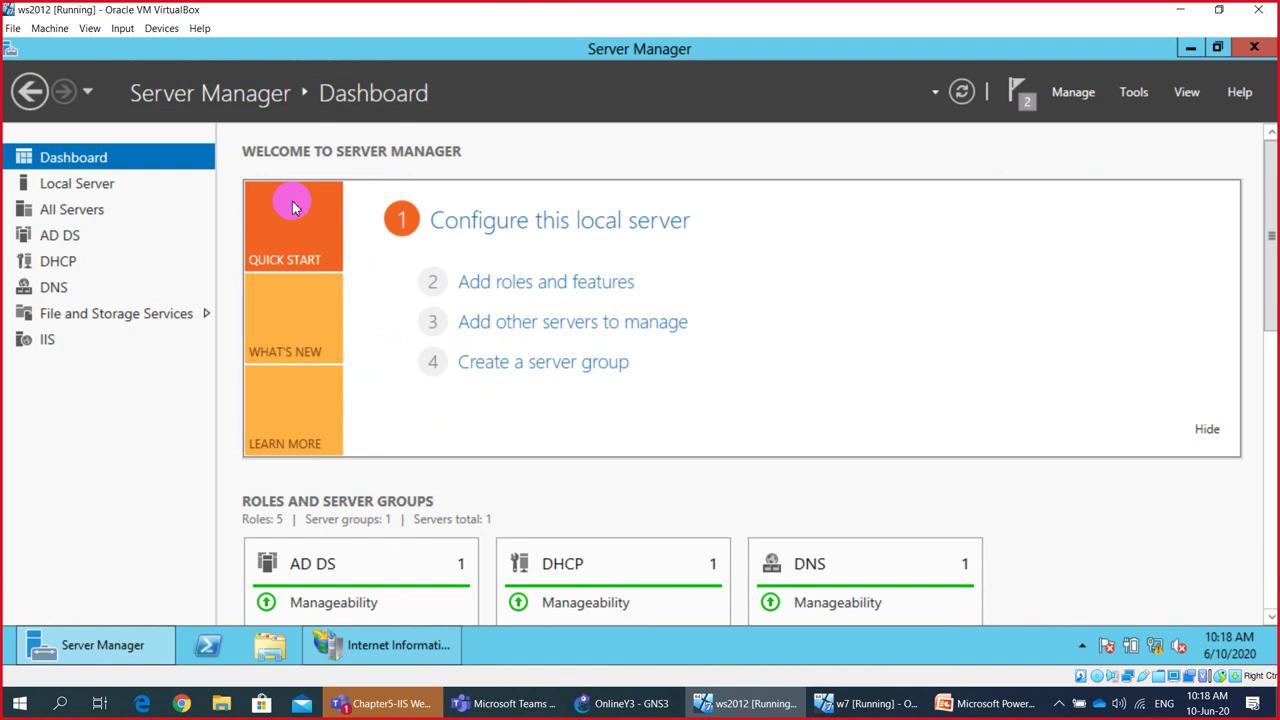
left_click(420, 645)
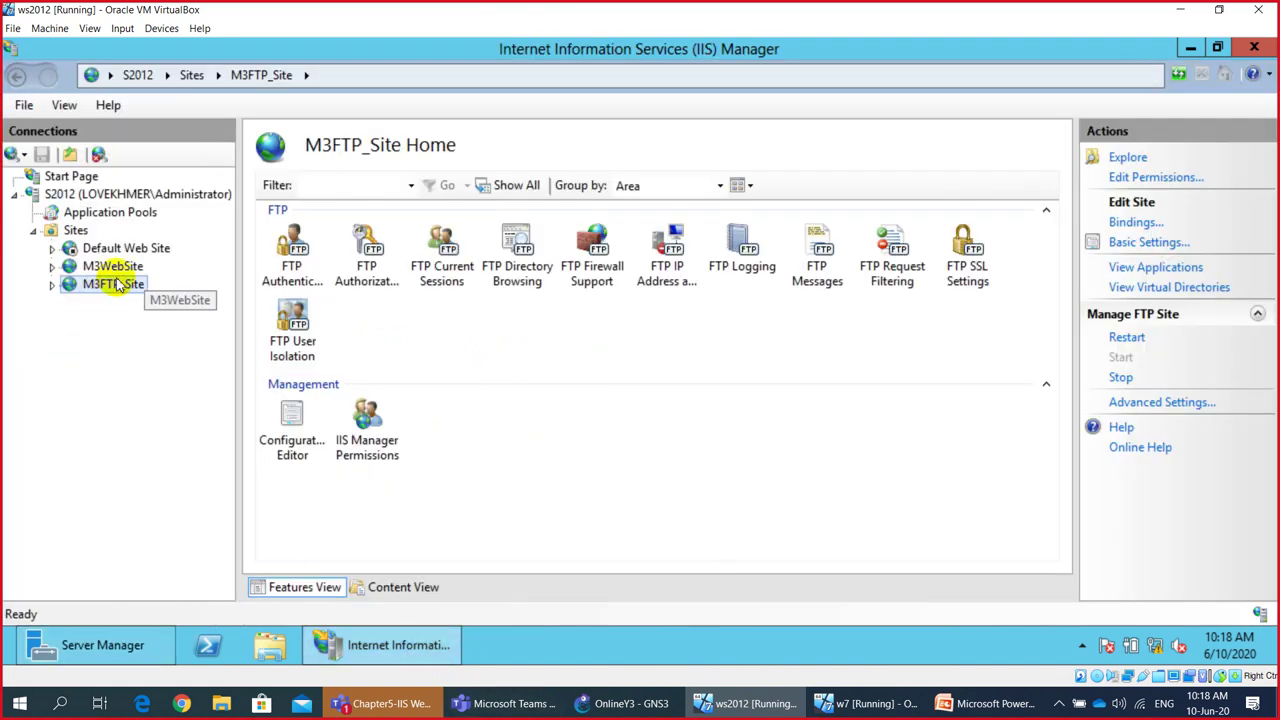
left_click(1127, 160)
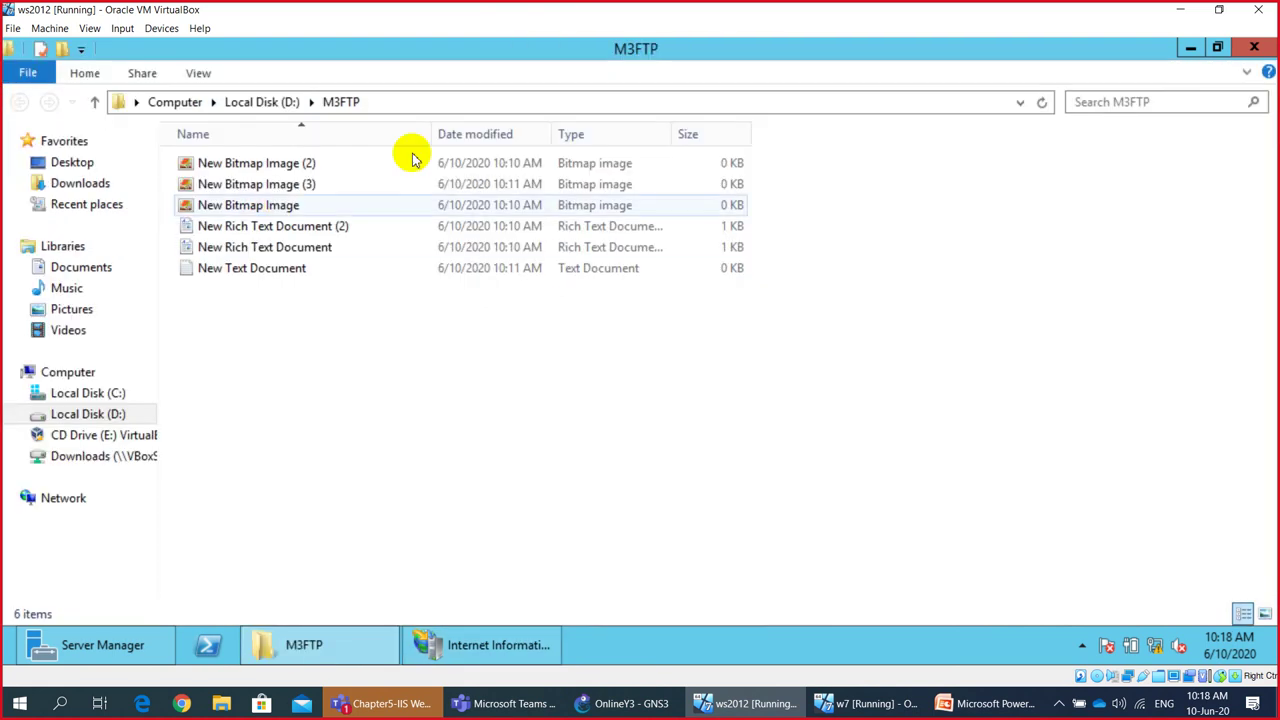
Step: Create a folder named m3 in the M3FTP folder, and refresh the FTP root page on the w7 client
right_click(203, 334)
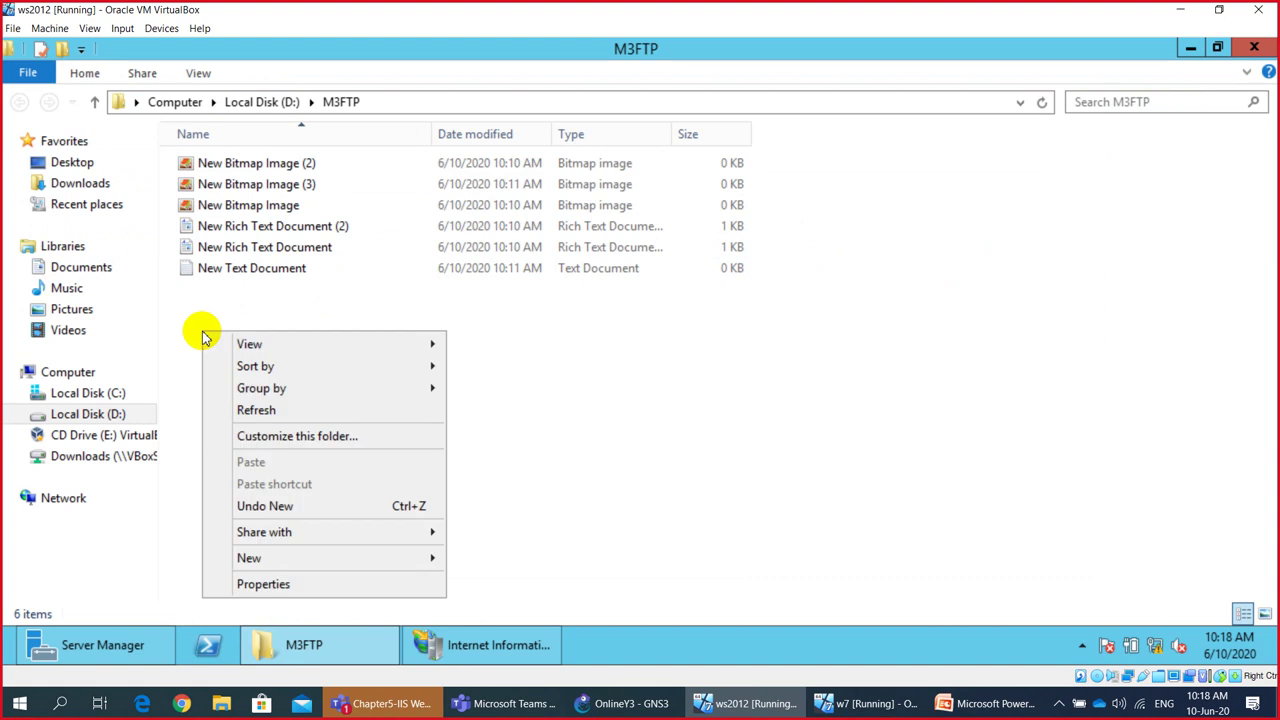
mouse_move(280, 562)
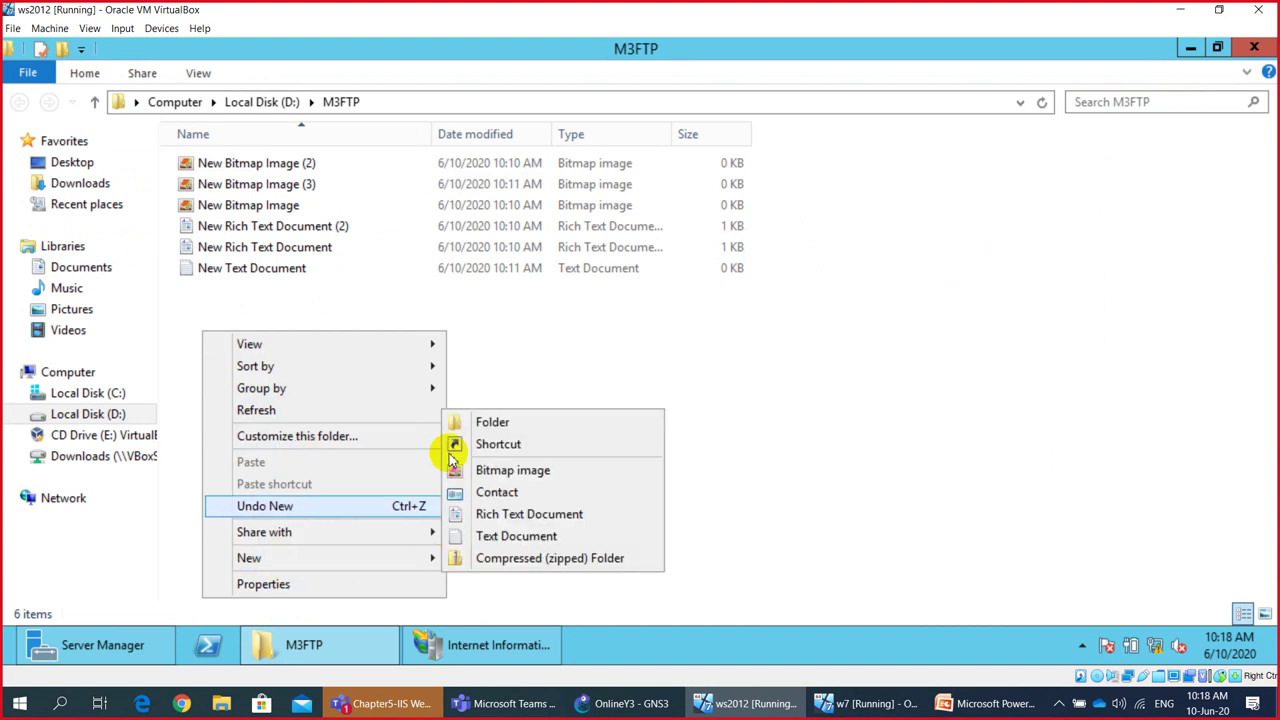
left_click(491, 423)
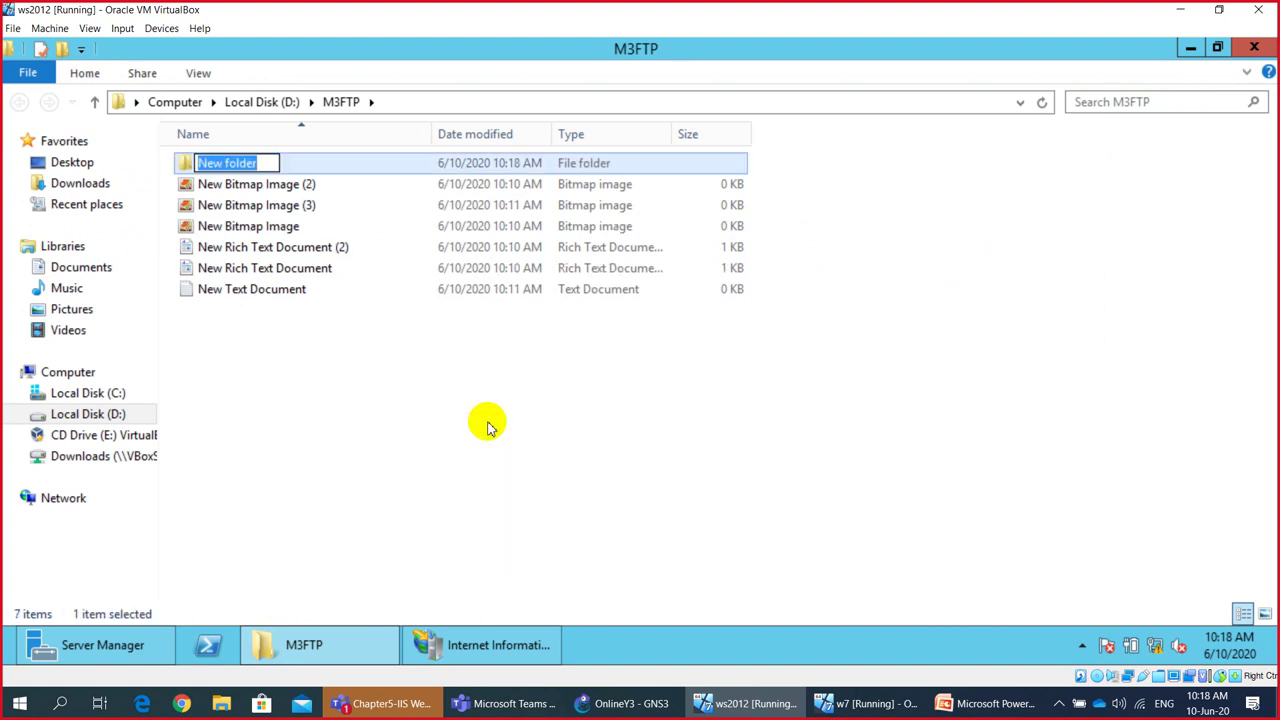
type("m3")
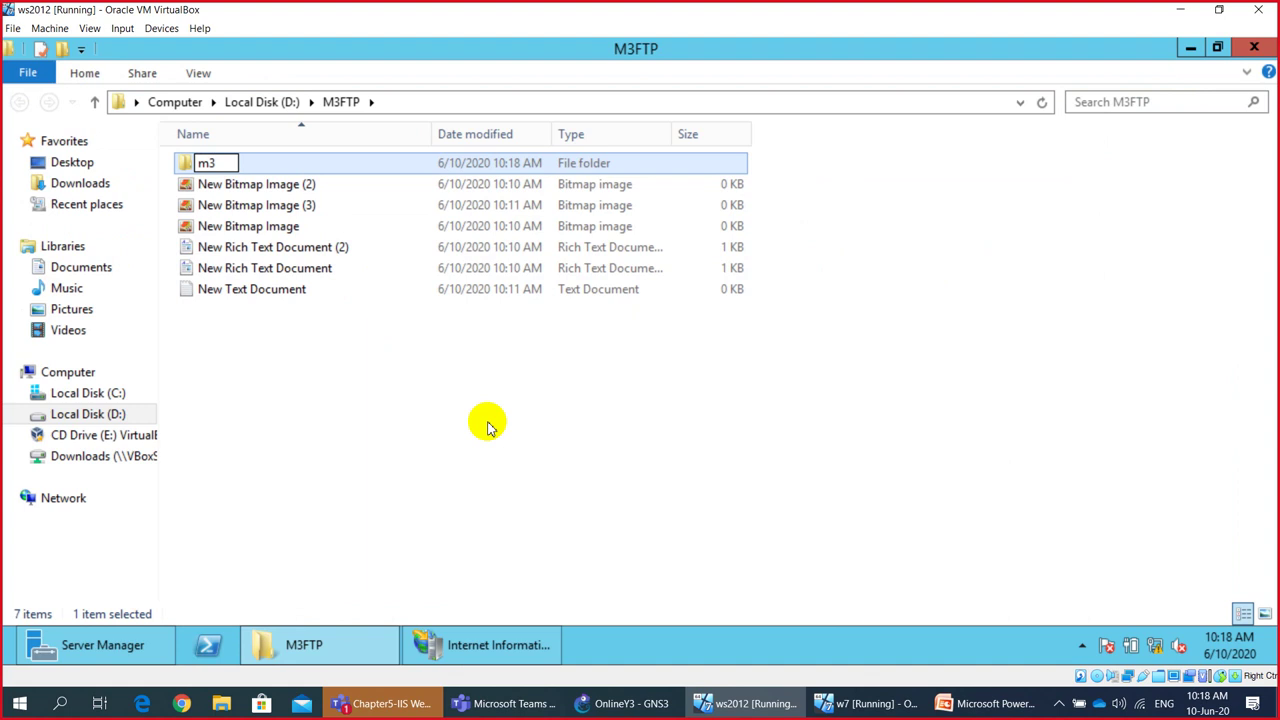
left_click(490, 425)
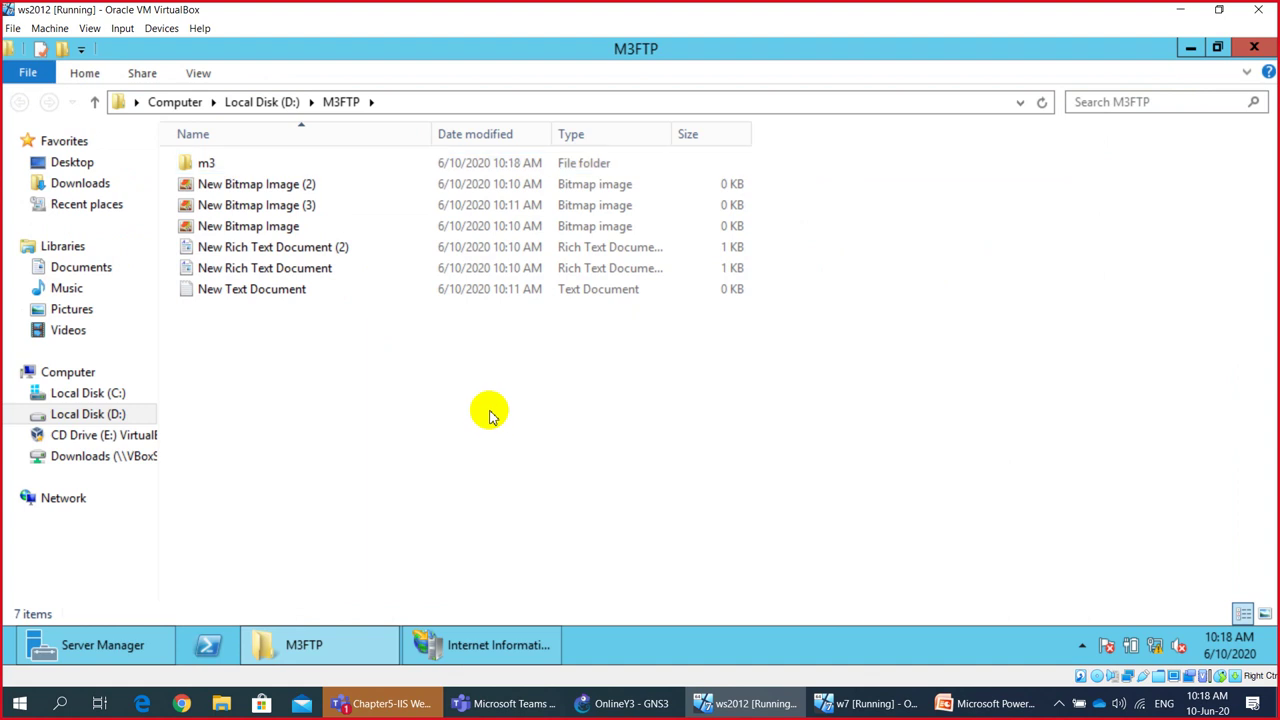
left_click(857, 702)
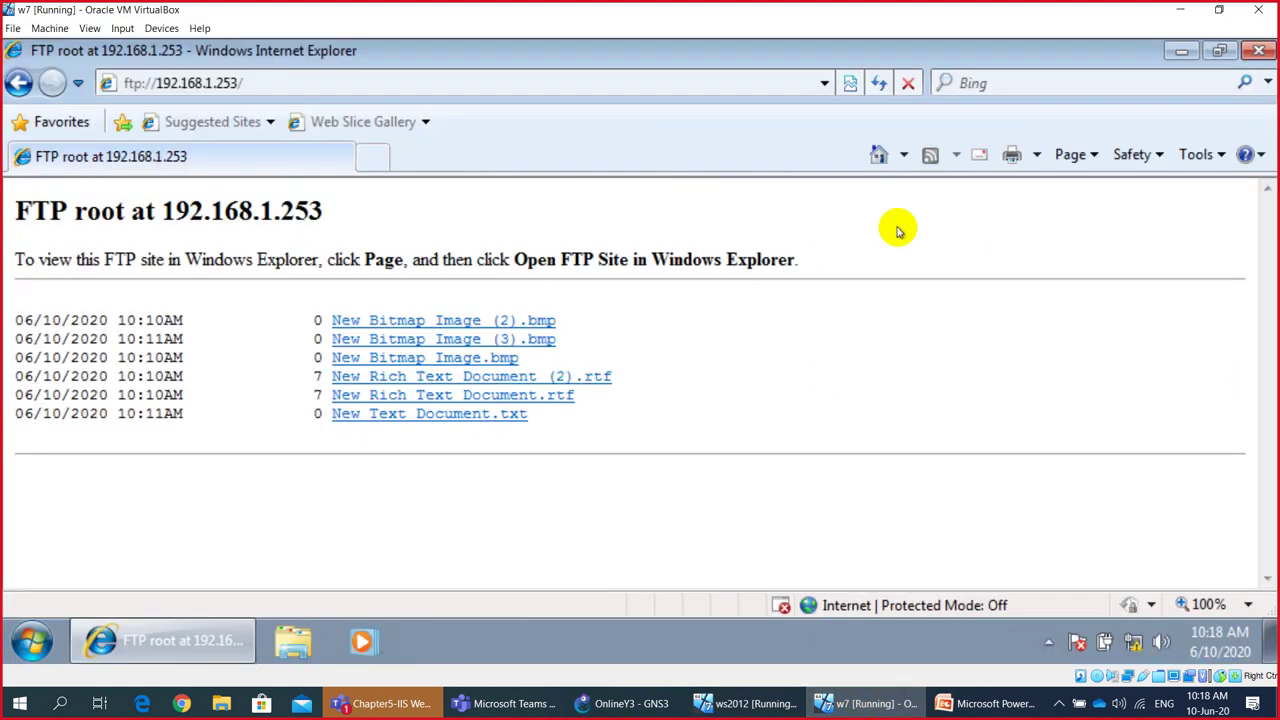
left_click(879, 84)
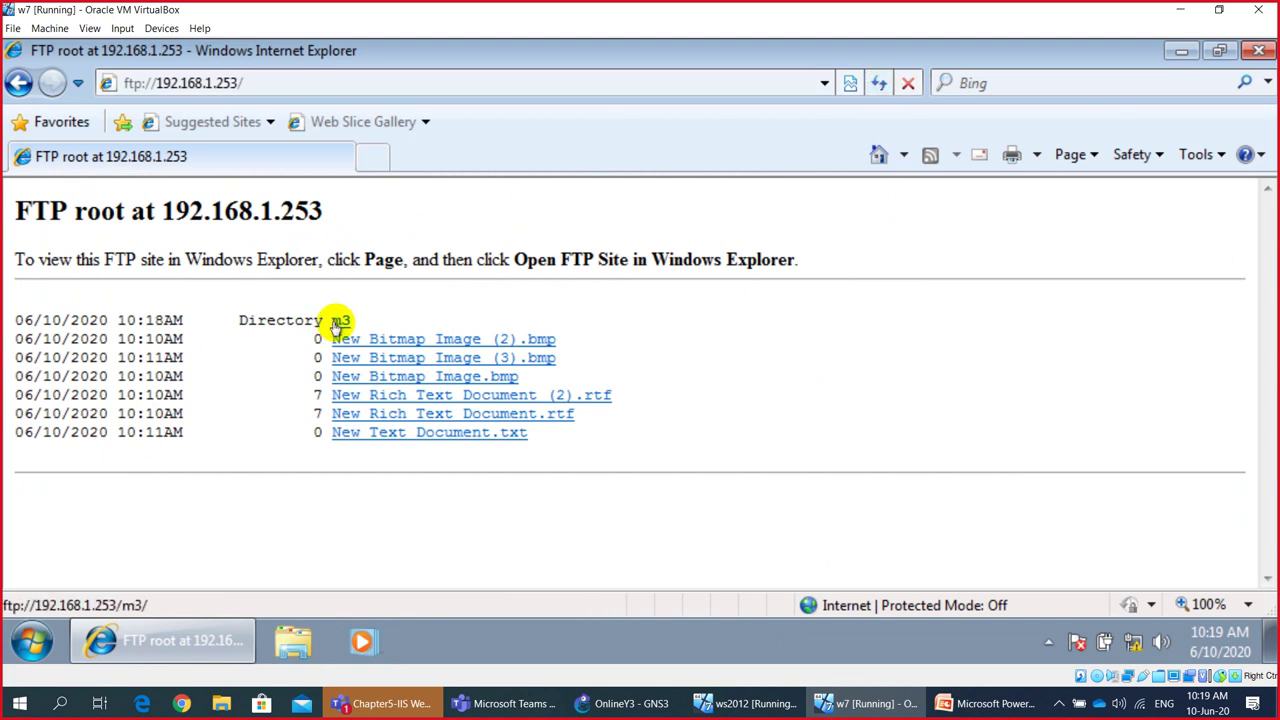
Step: Return to the ws2012 virtual machine and create a second folder named rupp in the M3FTP folder
left_click(755, 703)
right_click(272, 342)
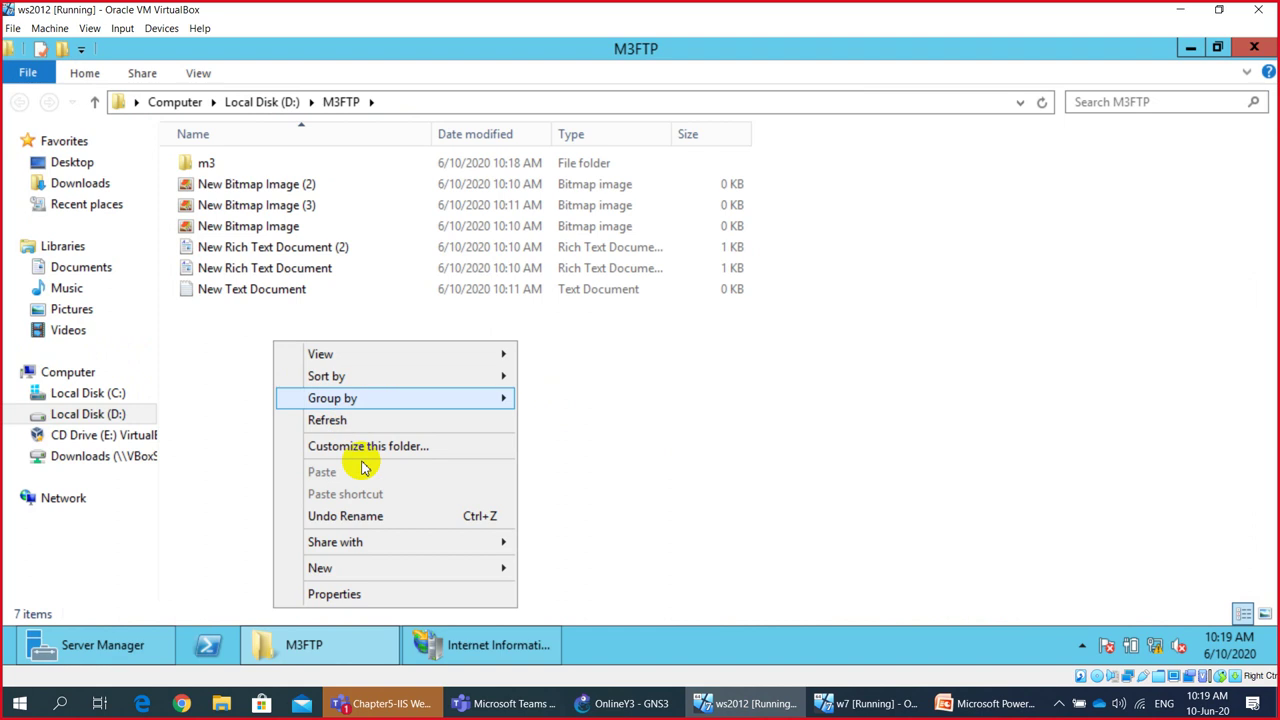
mouse_move(361, 578)
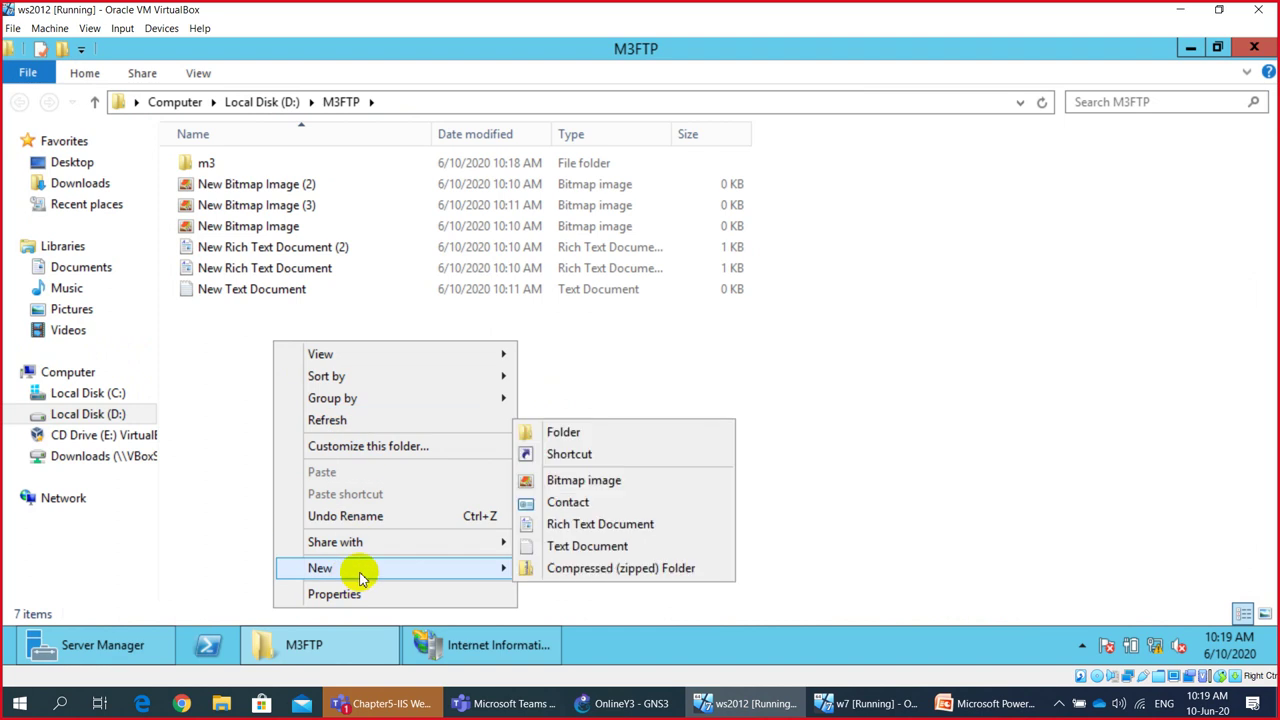
left_click(545, 432)
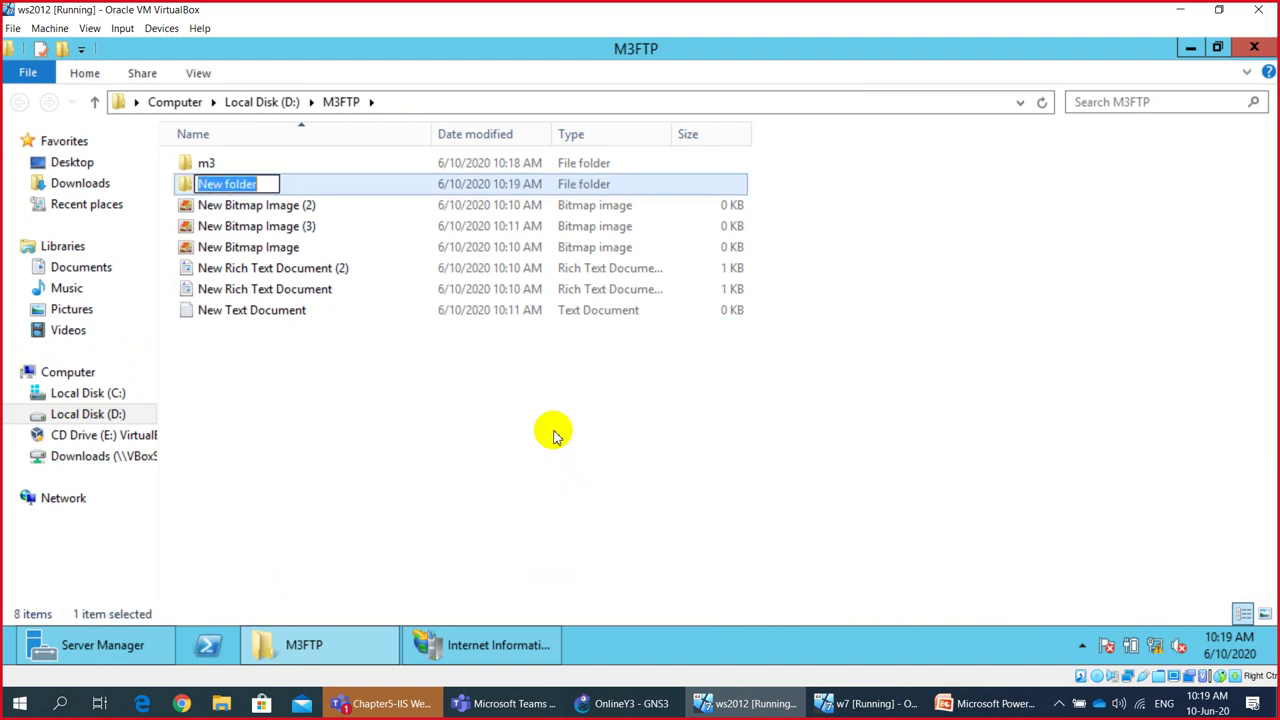
type("rupp")
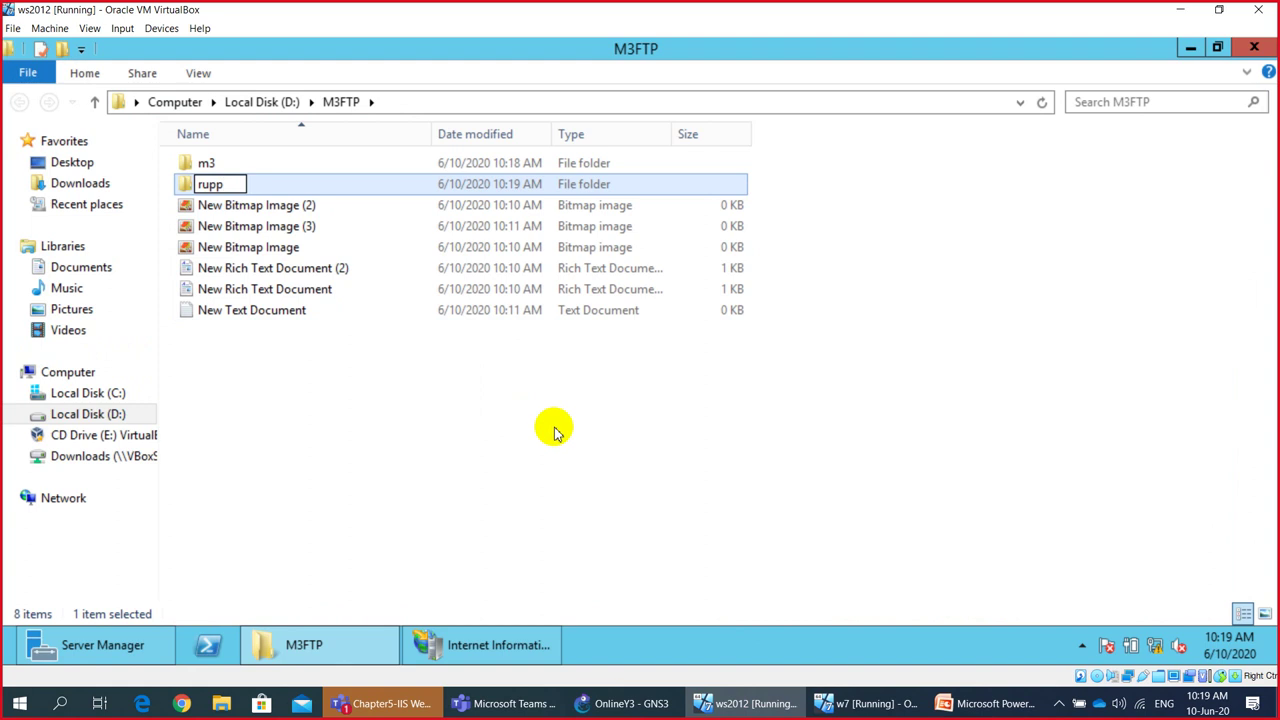
key("Return")
left_click(538, 434)
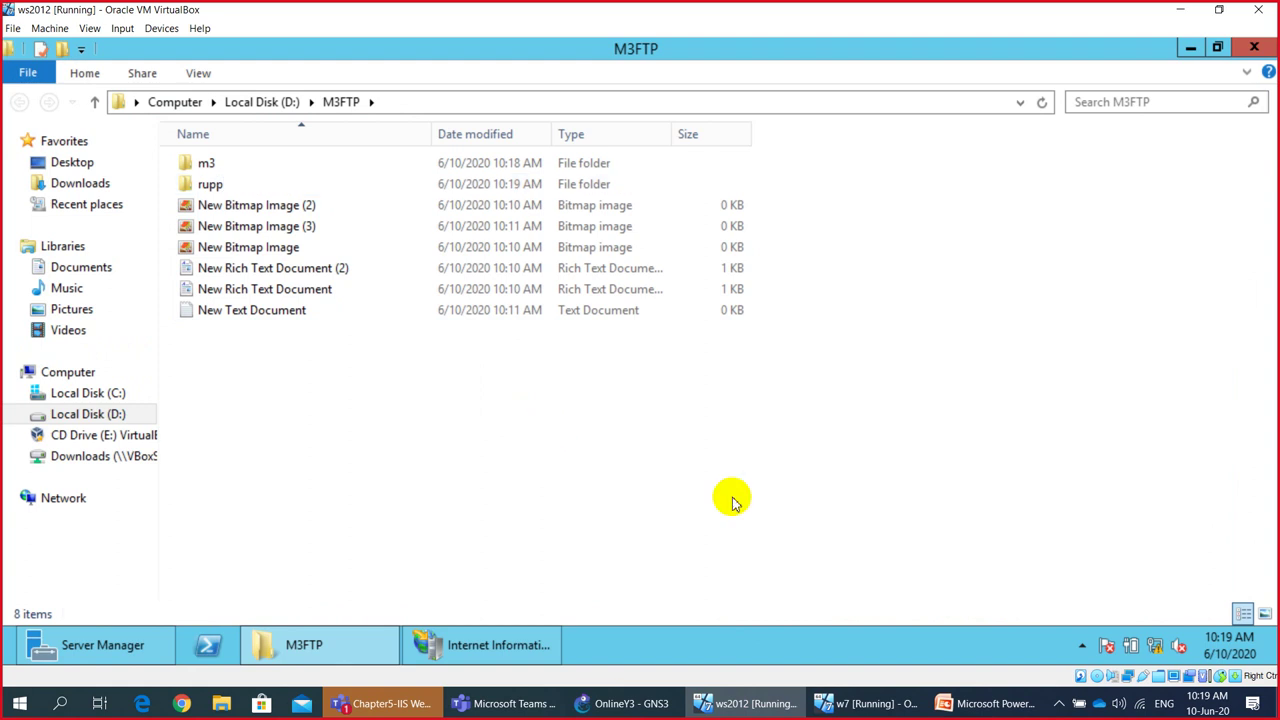
Step: Refresh the FTP root page on the w7 client and open New Bitmap Image.bmp from it without saving
left_click(866, 705)
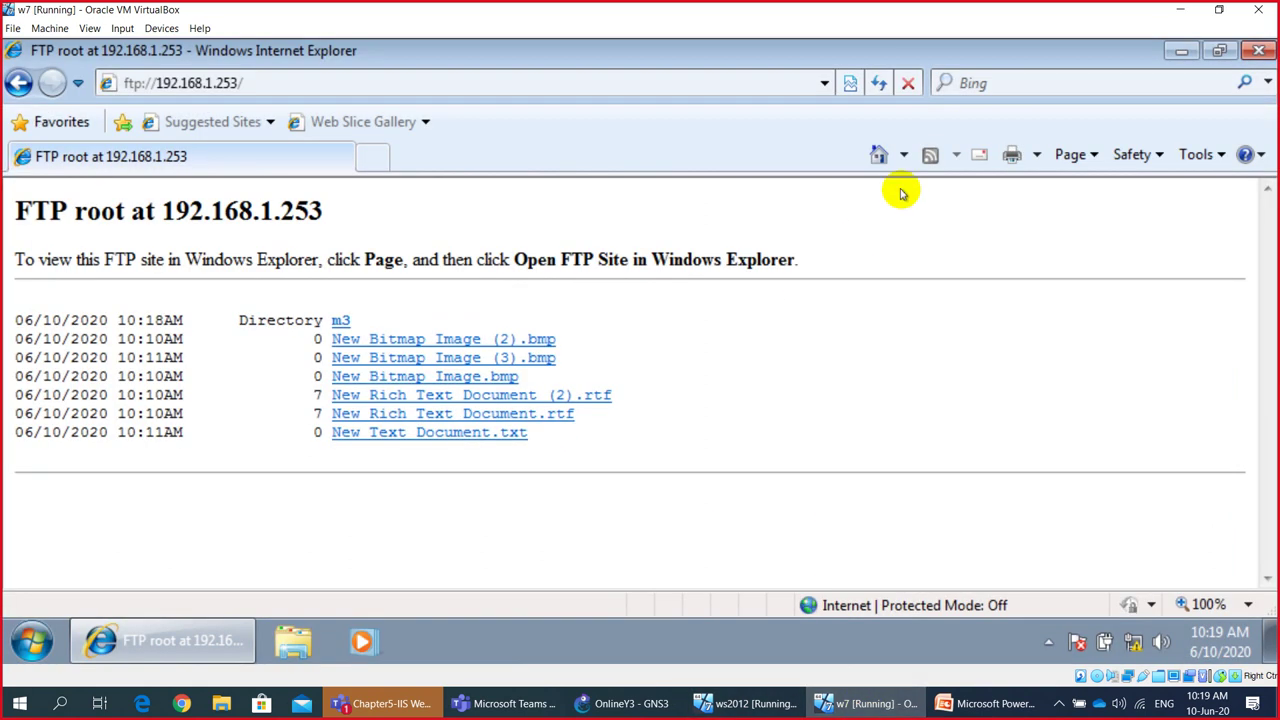
left_click(880, 84)
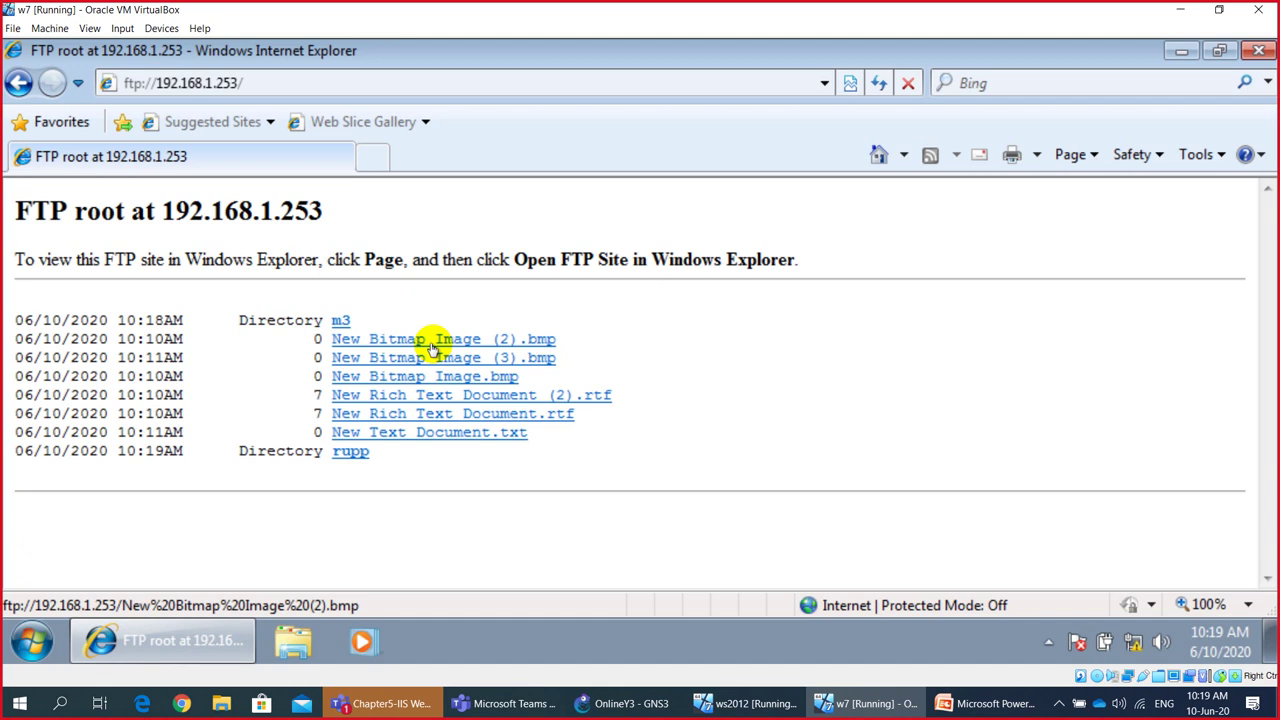
left_click(383, 382)
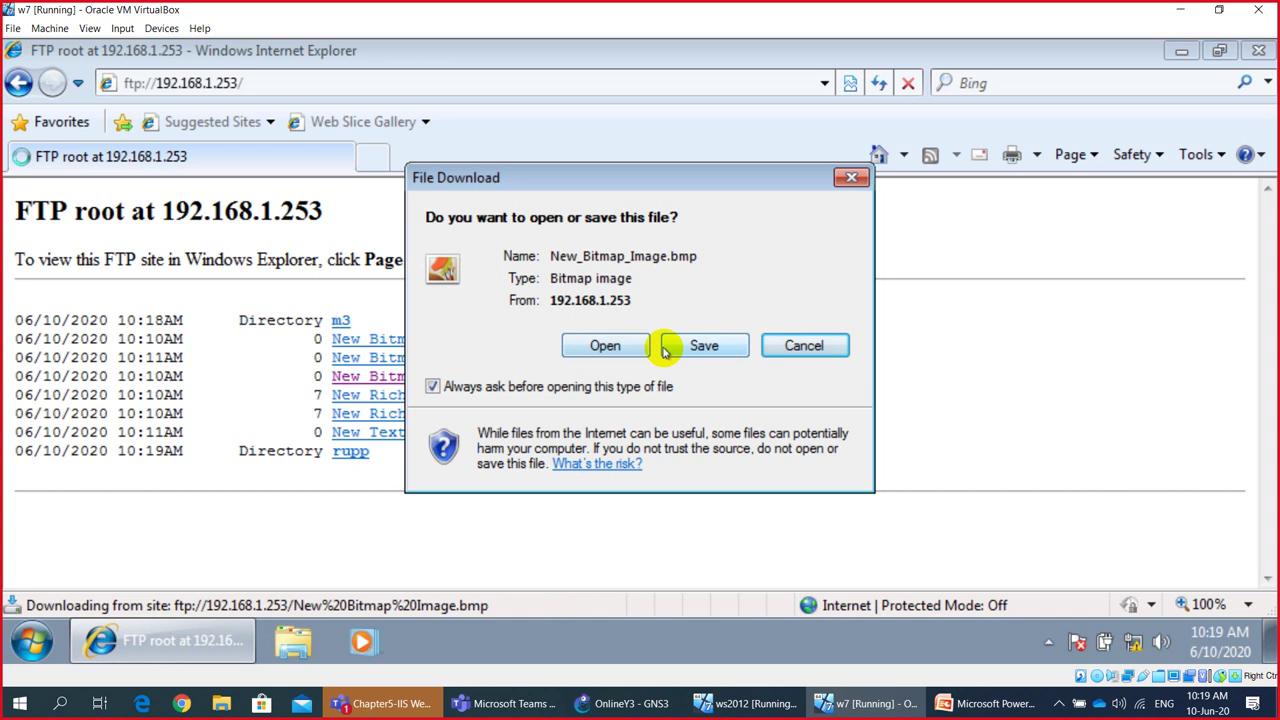
left_click(606, 348)
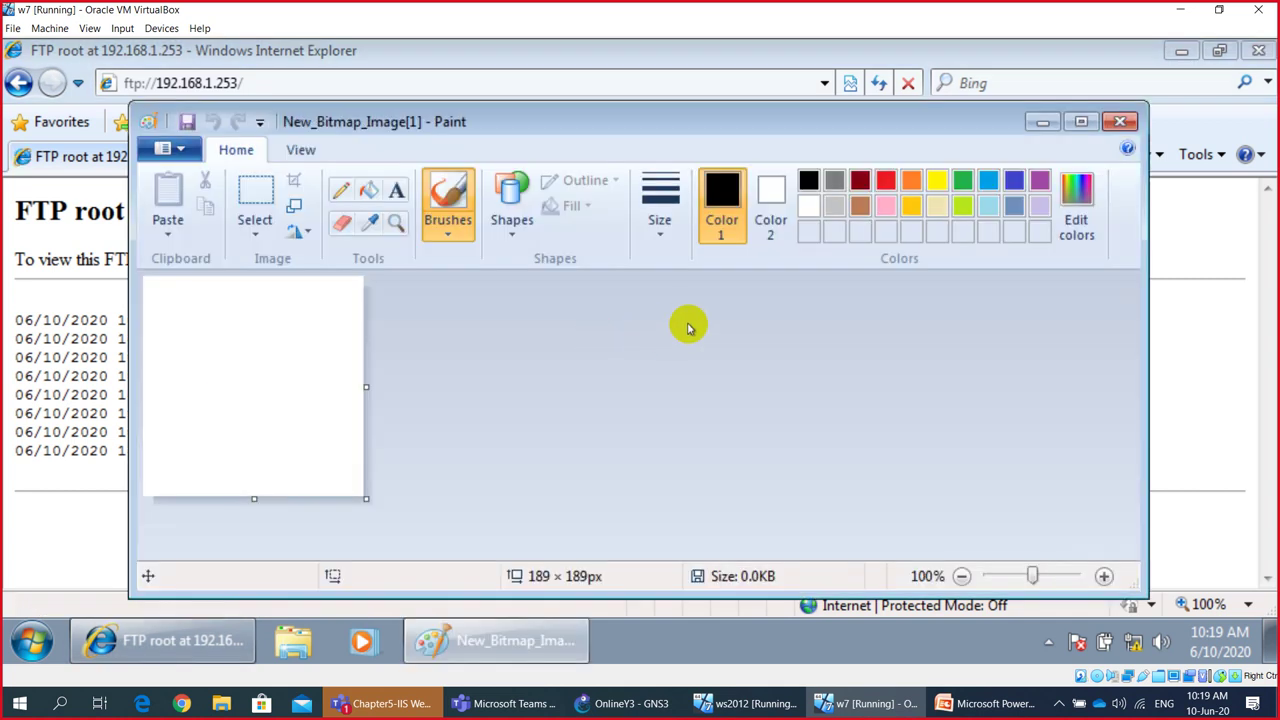
Step: Examine the FTP Current Sessions of M3FTP_Site in IIS Manager on the ws2012 virtual machine
left_click(738, 706)
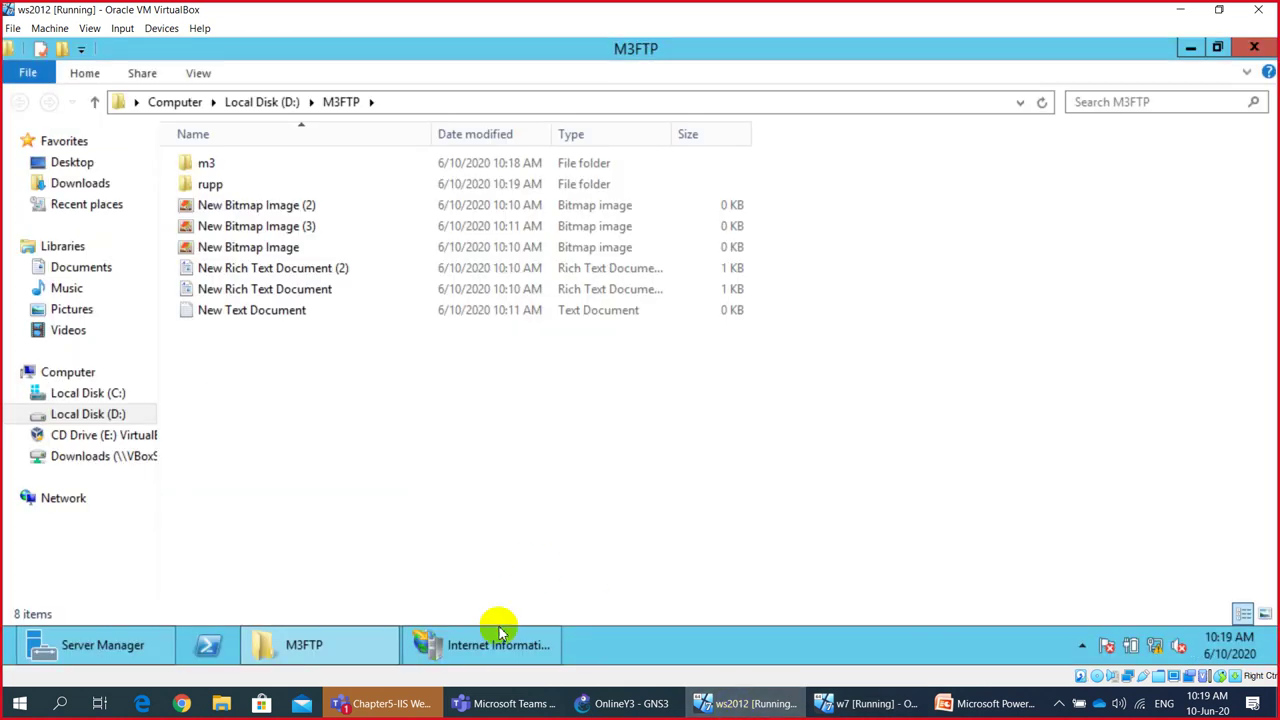
left_click(462, 650)
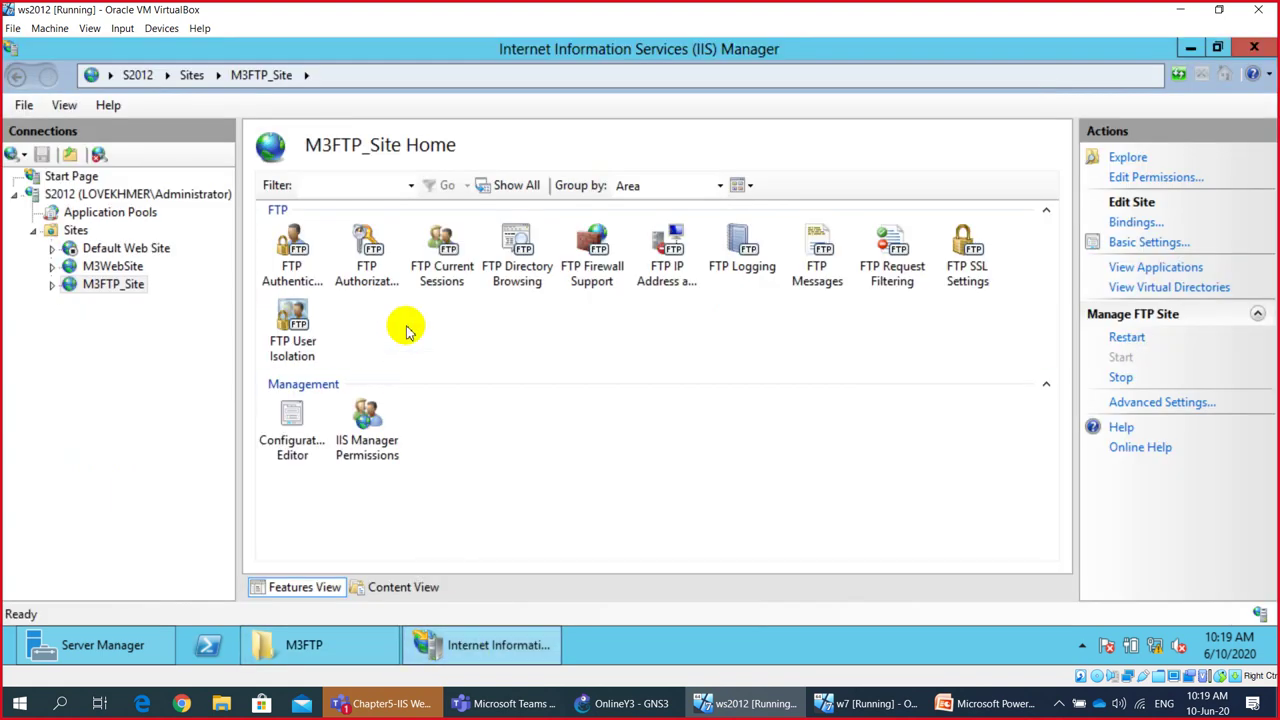
double_click(447, 266)
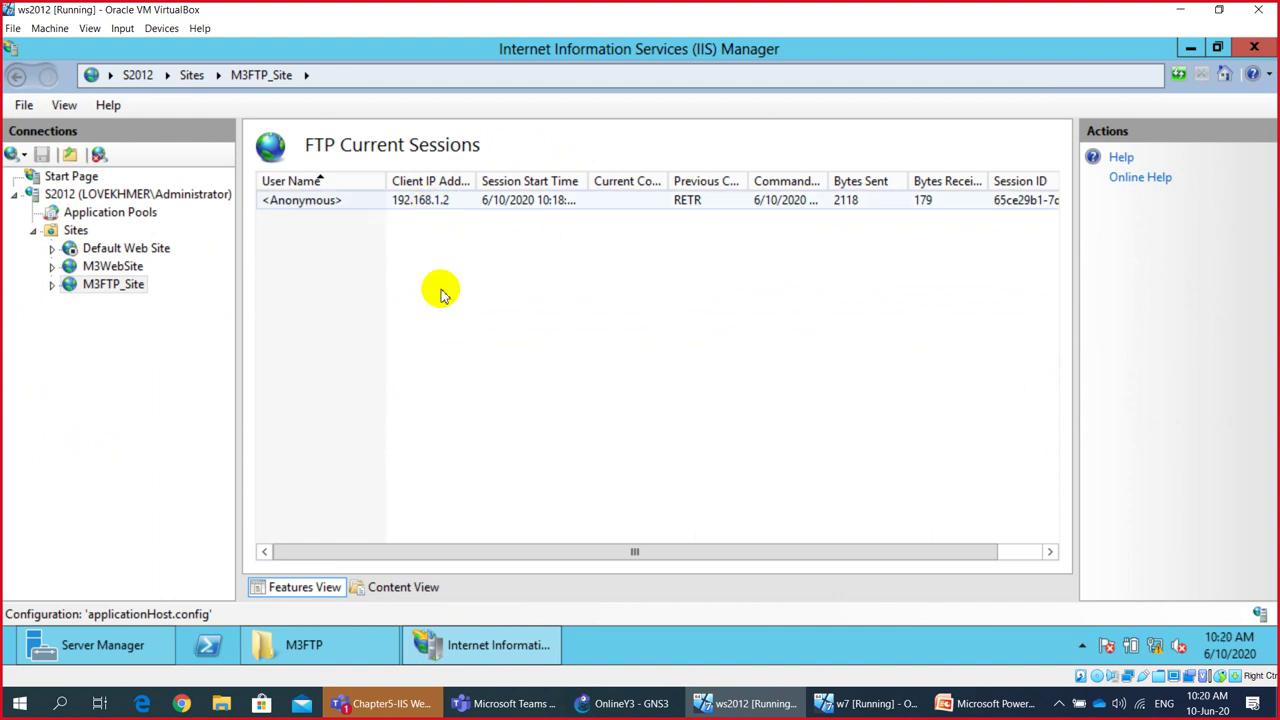
Step: Check the client's IP address in the GNS3 topology and in the w7 Local Area Connection details, closing Paint and the network windows
left_click(608, 704)
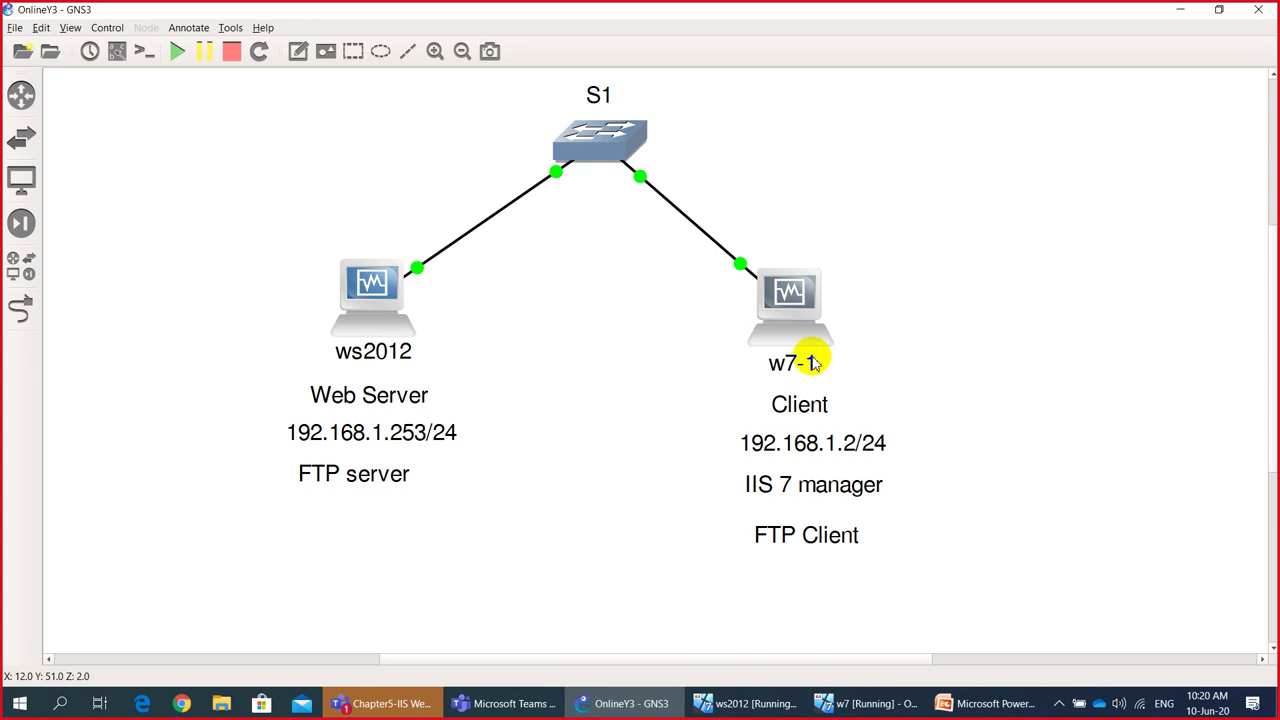
left_click(866, 700)
left_click(1118, 123)
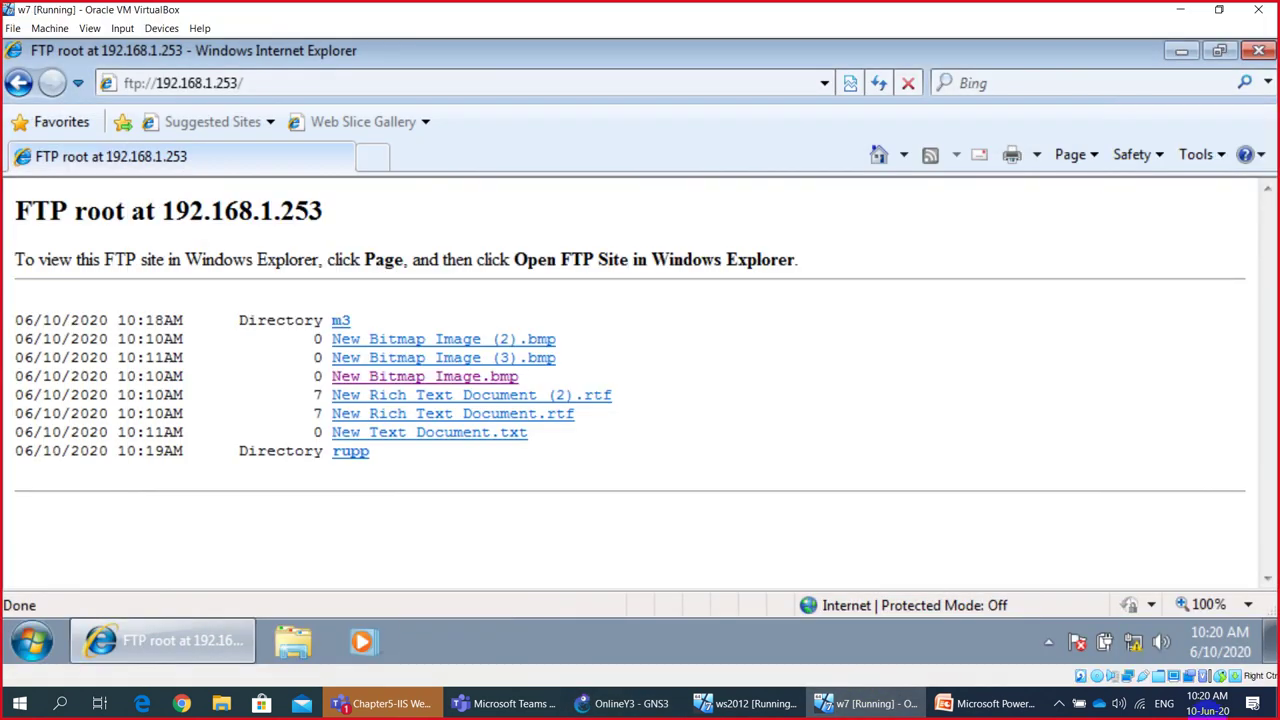
right_click(1133, 645)
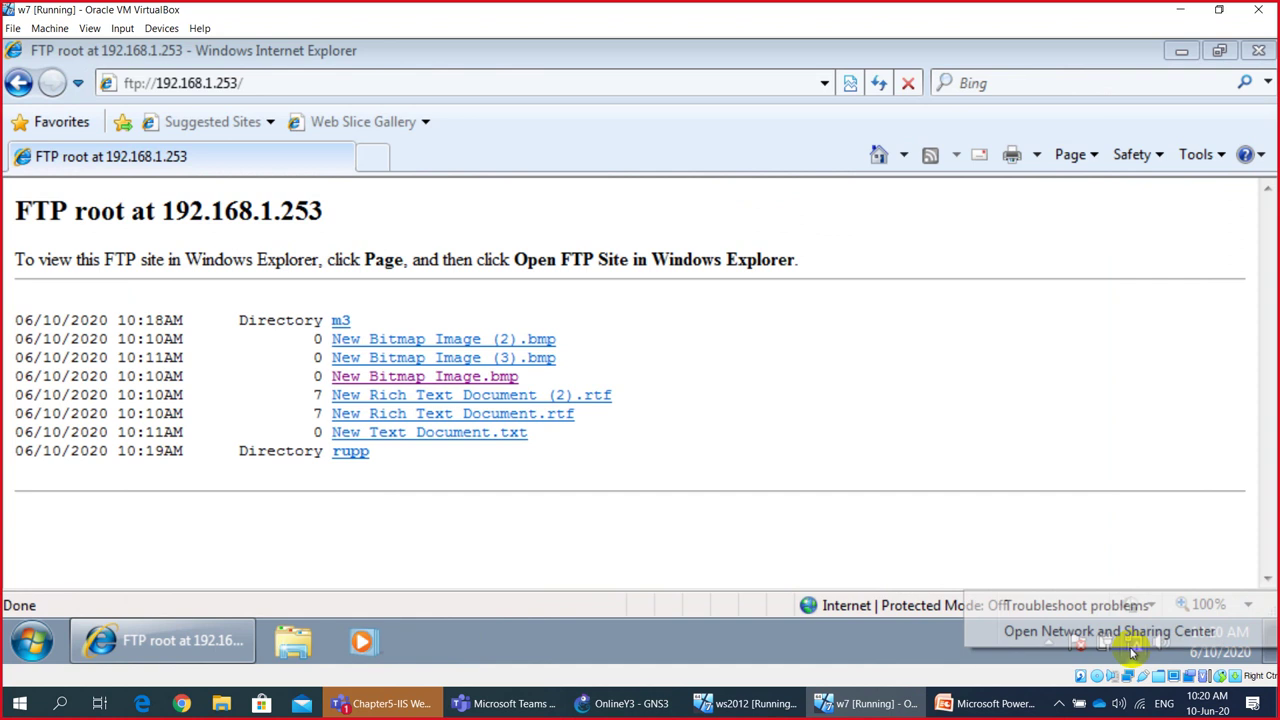
left_click(1165, 632)
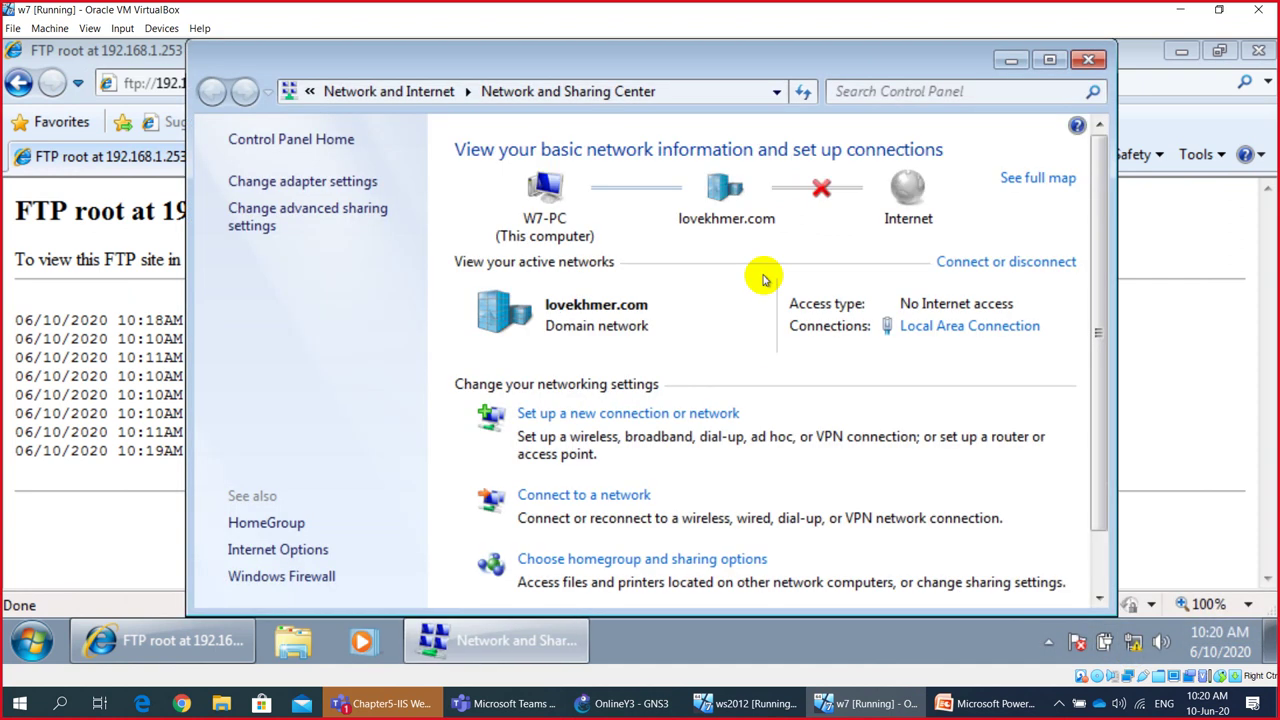
left_click(975, 325)
left_click(530, 329)
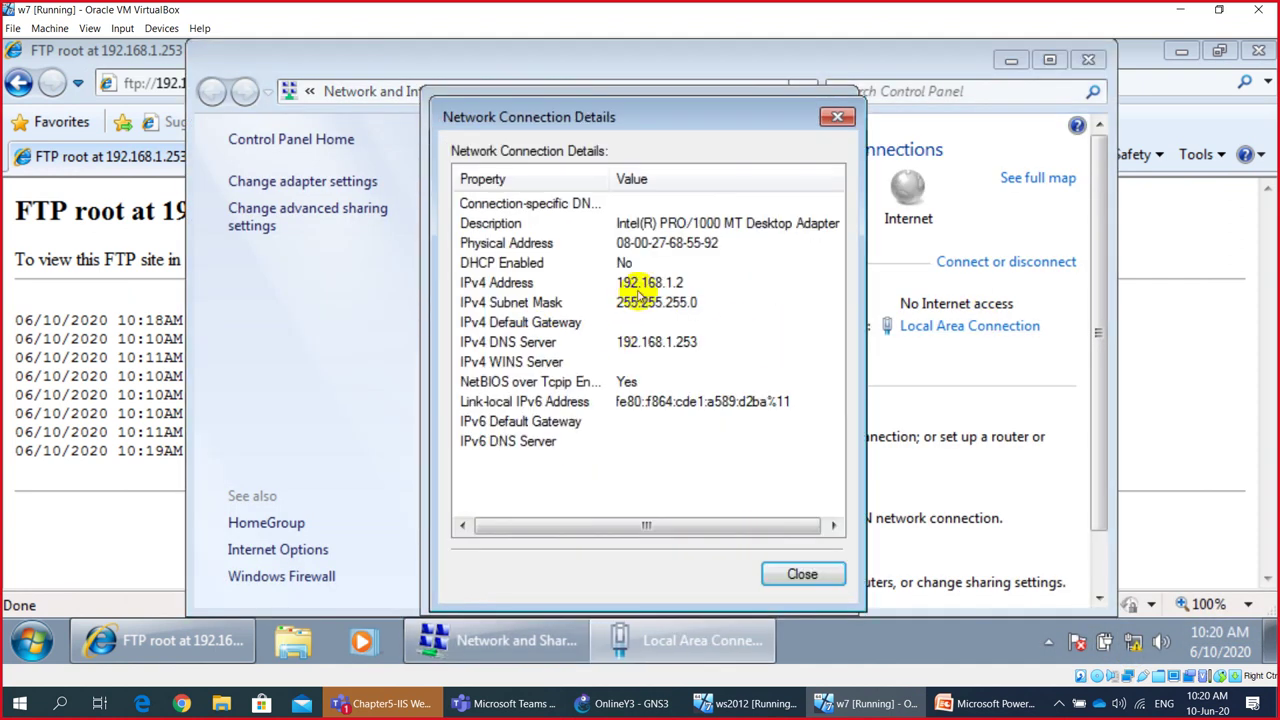
left_click(645, 285)
left_click(810, 574)
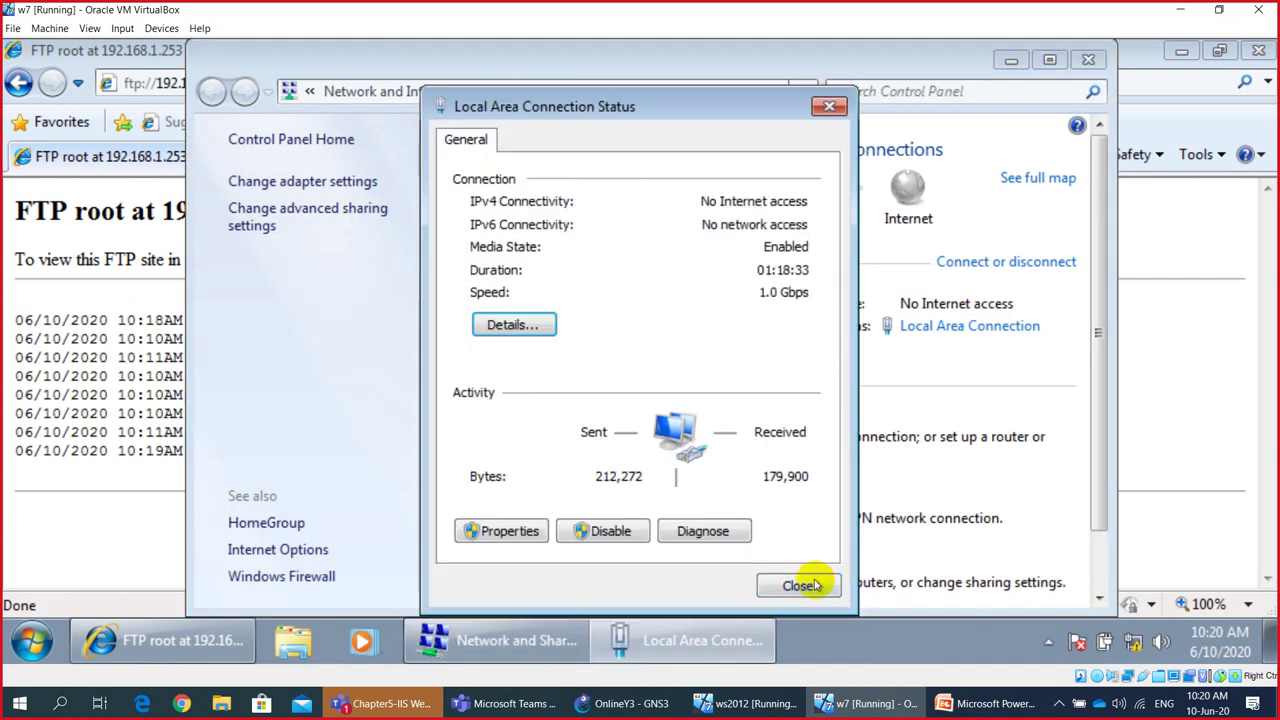
left_click(813, 581)
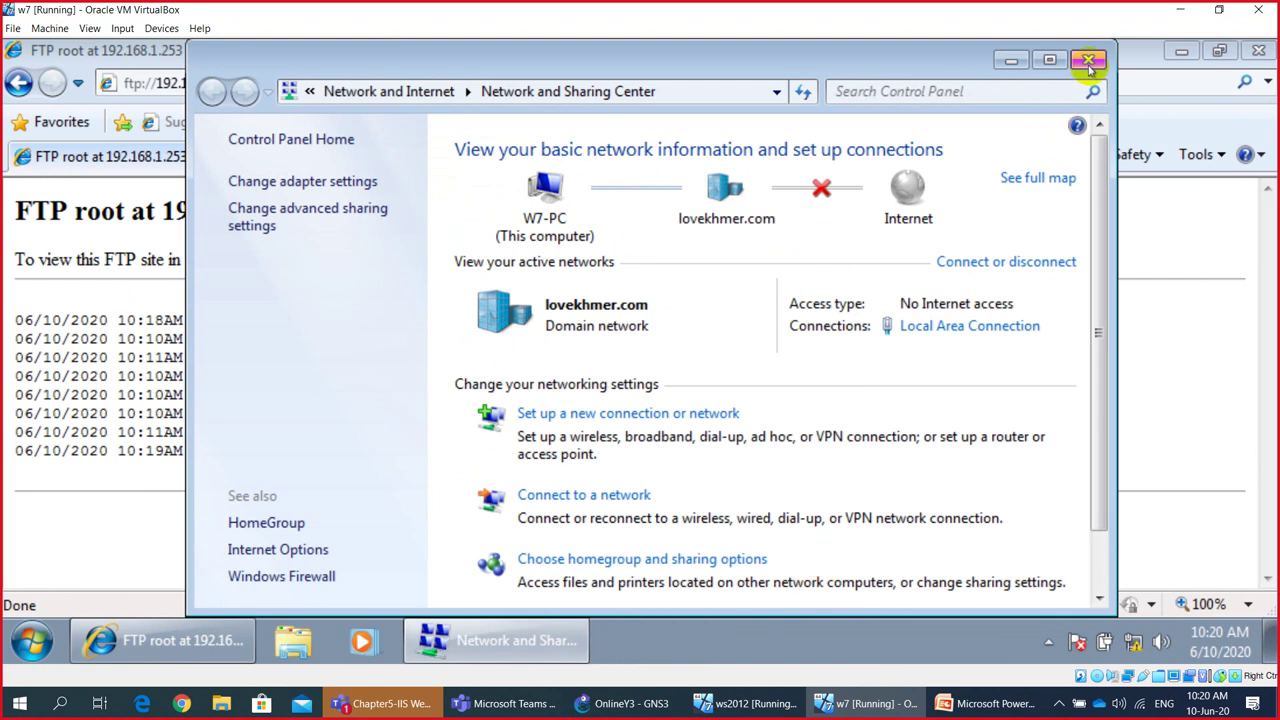
left_click(1089, 62)
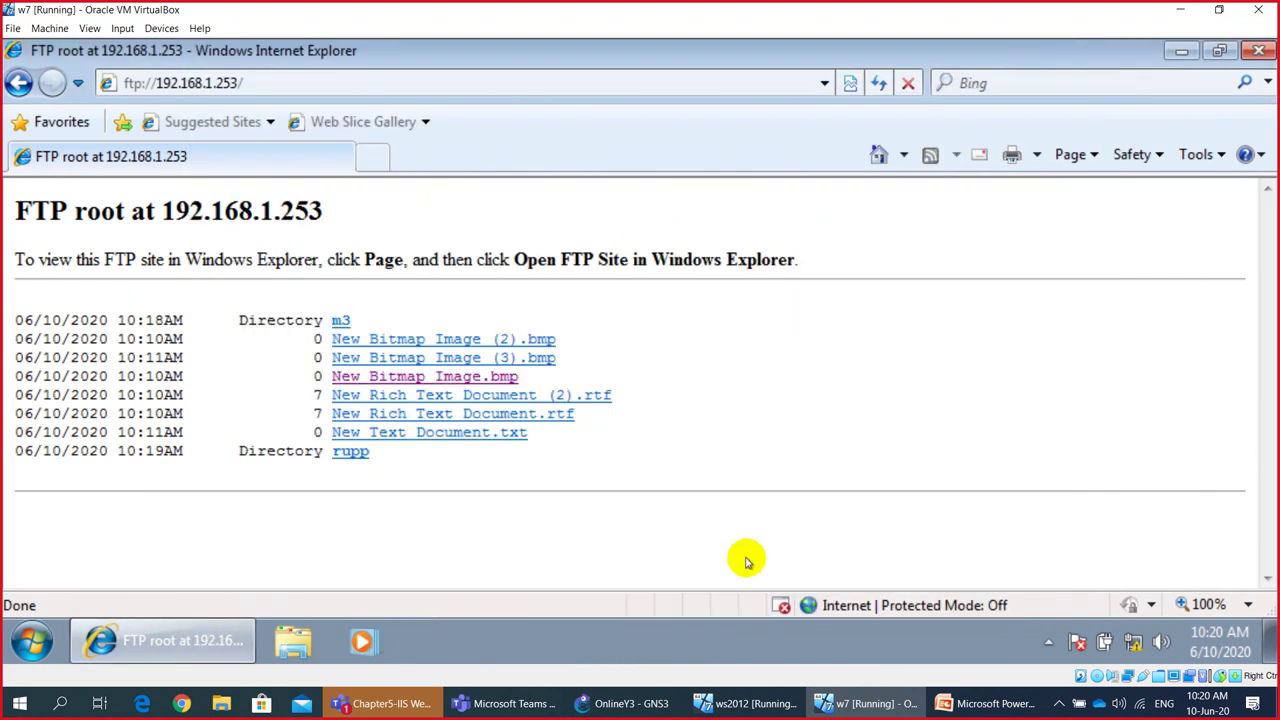
Step: On the ws2012 virtual machine, disable Anonymous Authentication and enable Basic Authentication in the FTP Authentication settings of M3FTP_Site
left_click(748, 704)
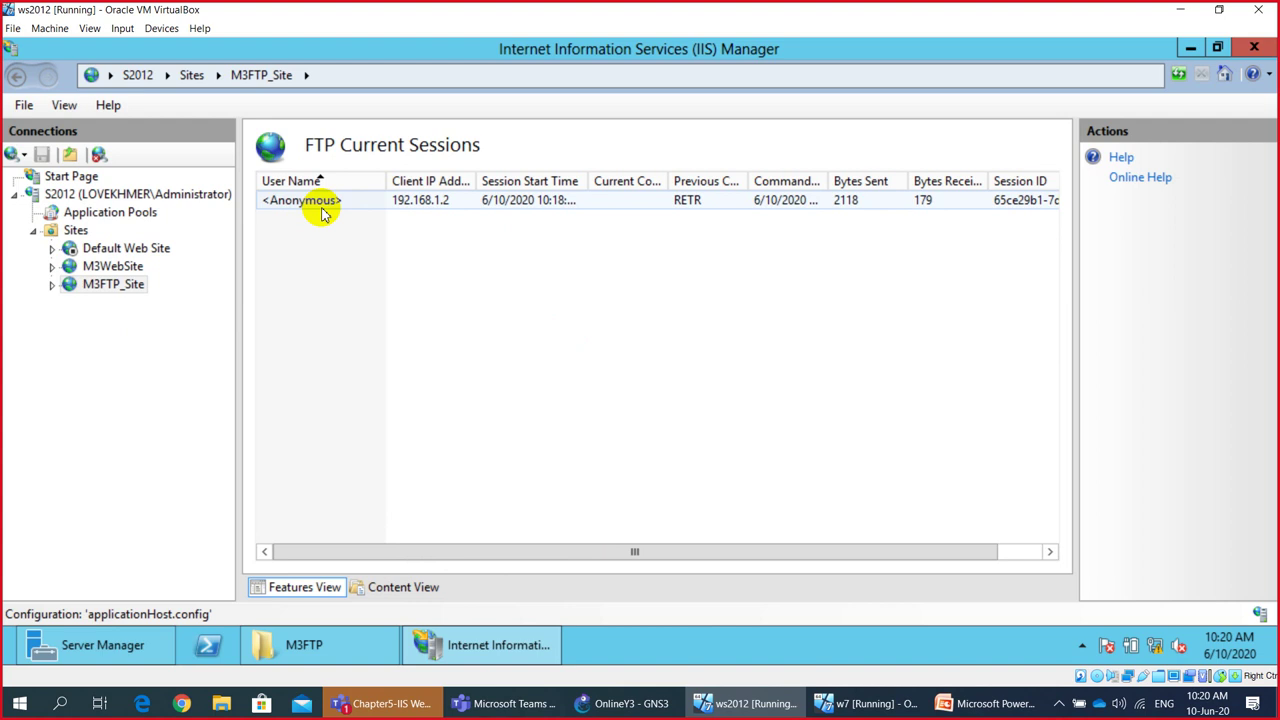
left_click(114, 289)
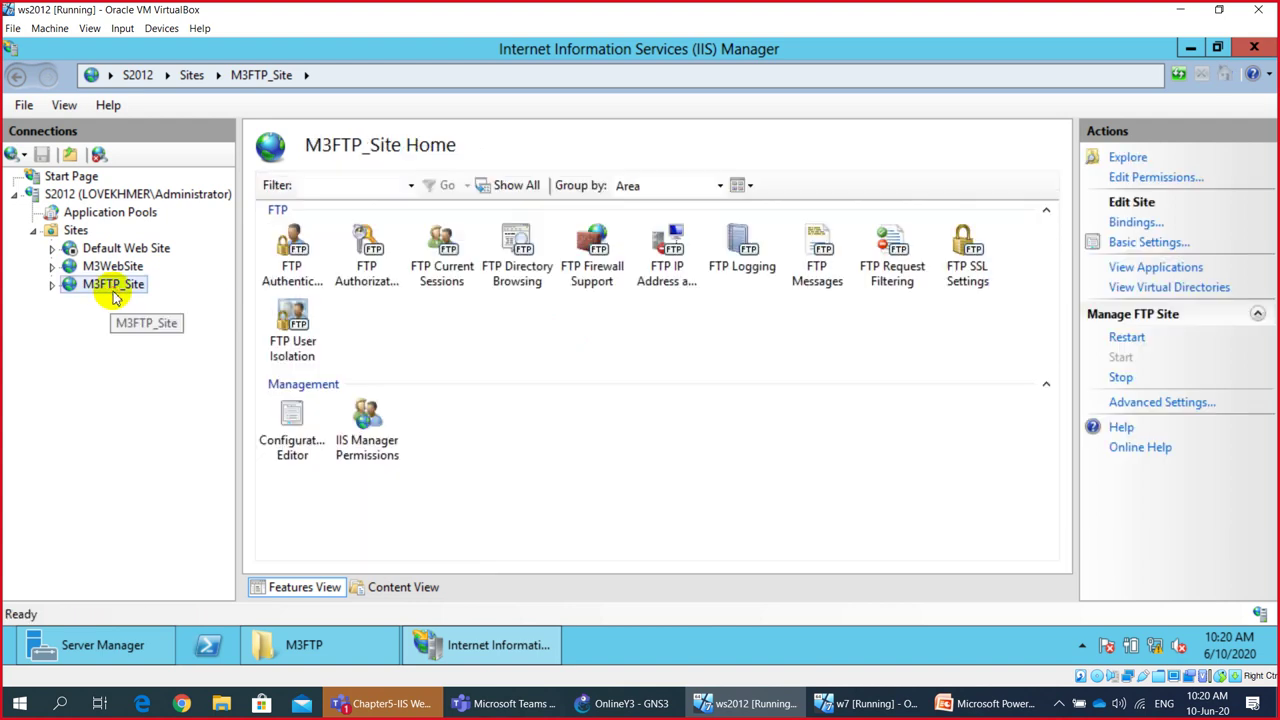
double_click(300, 260)
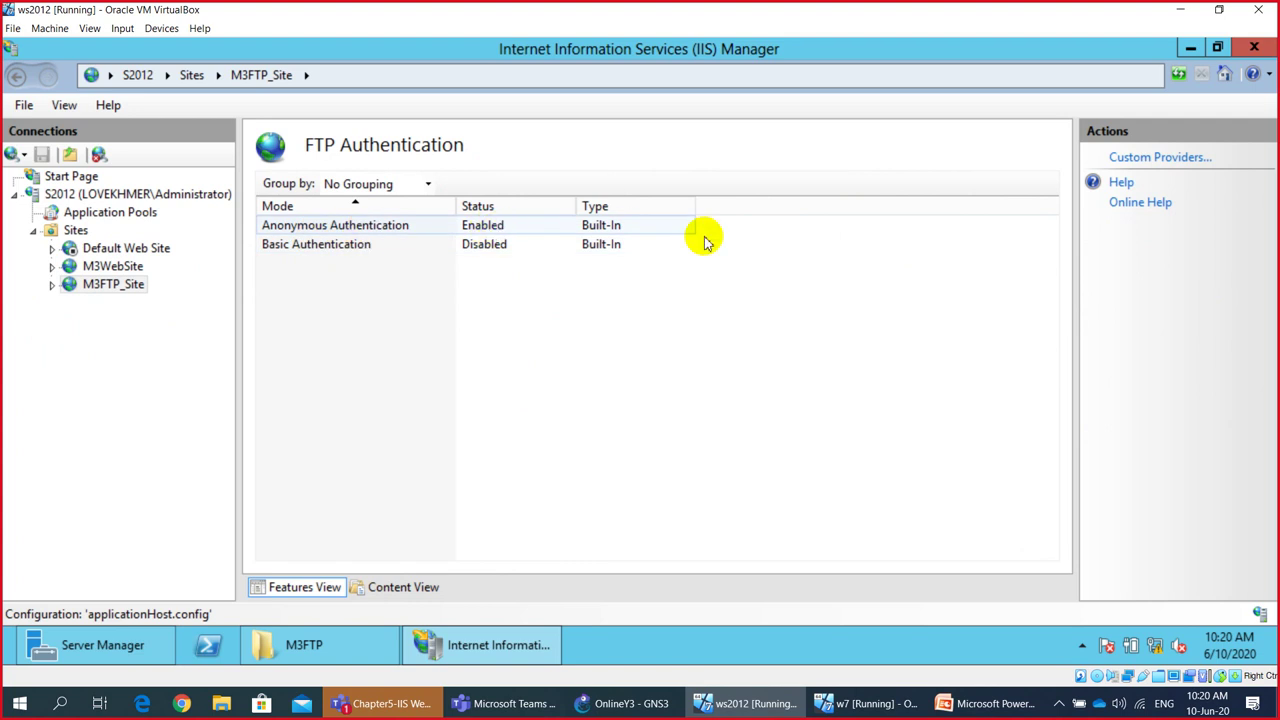
left_click(629, 231)
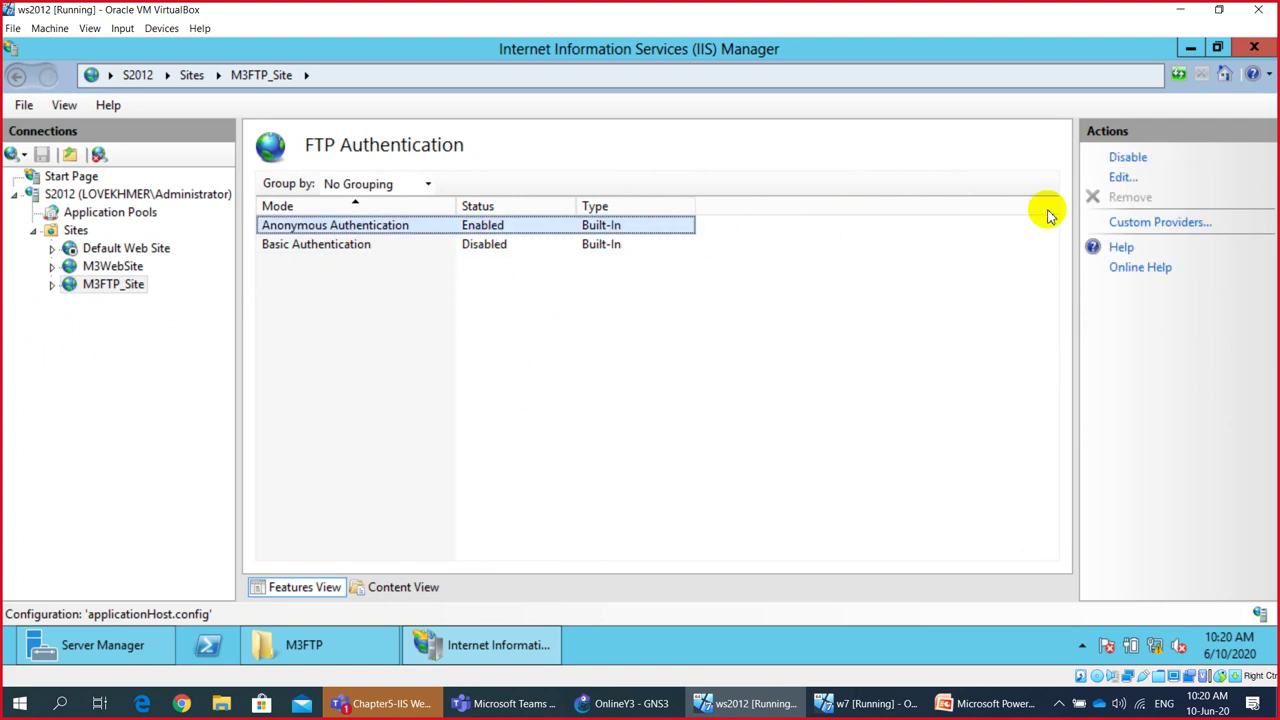
left_click(1125, 160)
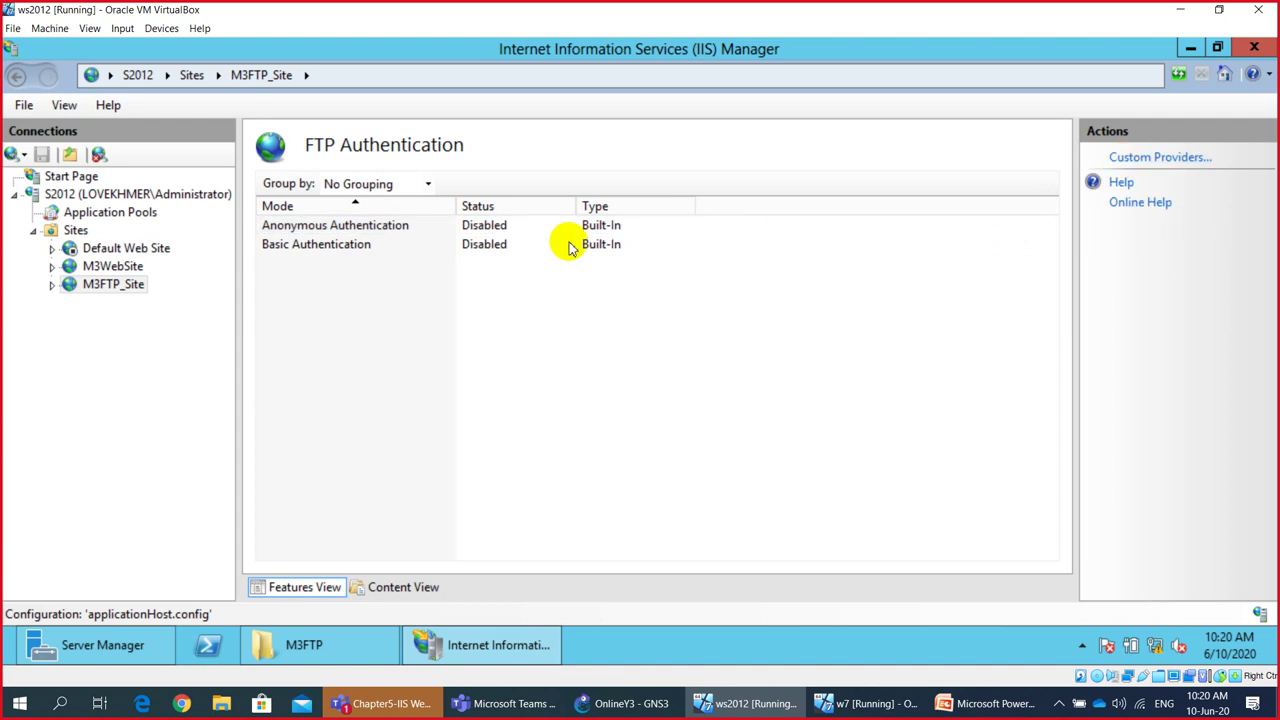
left_click(333, 249)
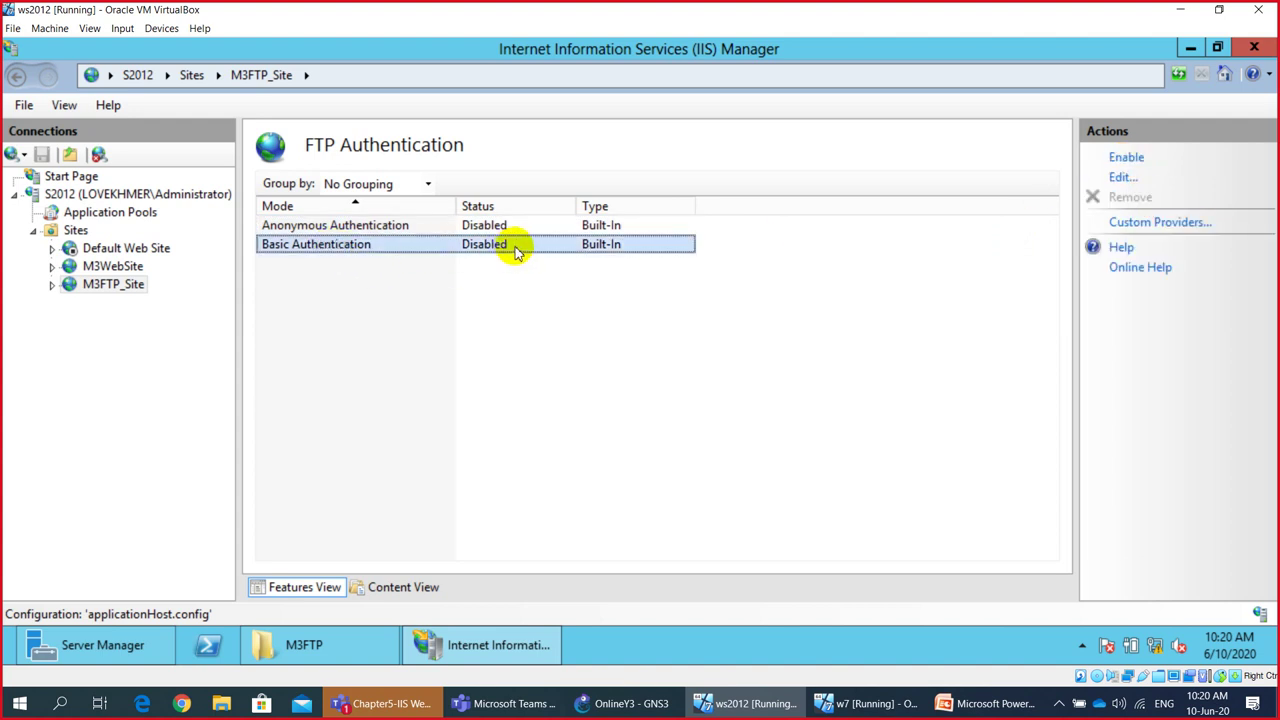
left_click(1126, 159)
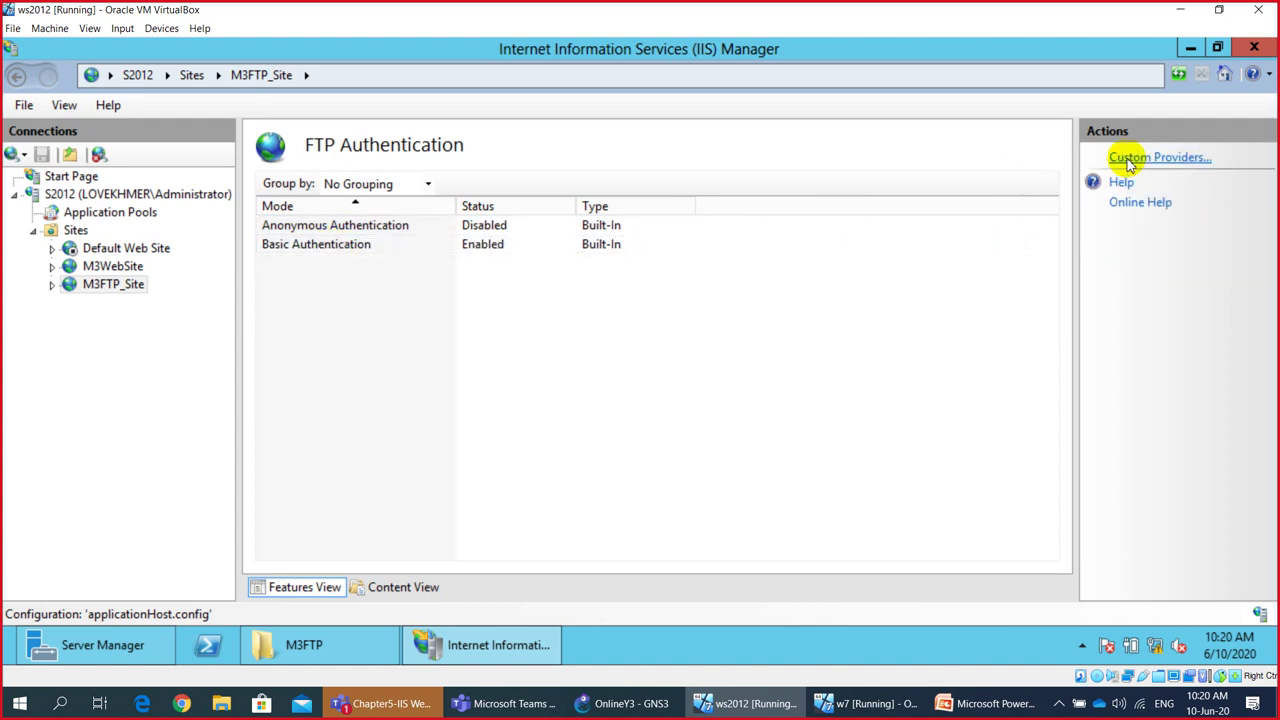
Step: Remove the Anonymous Users allow rule from the FTP Authorization Rules of M3FTP_Site
left_click(116, 287)
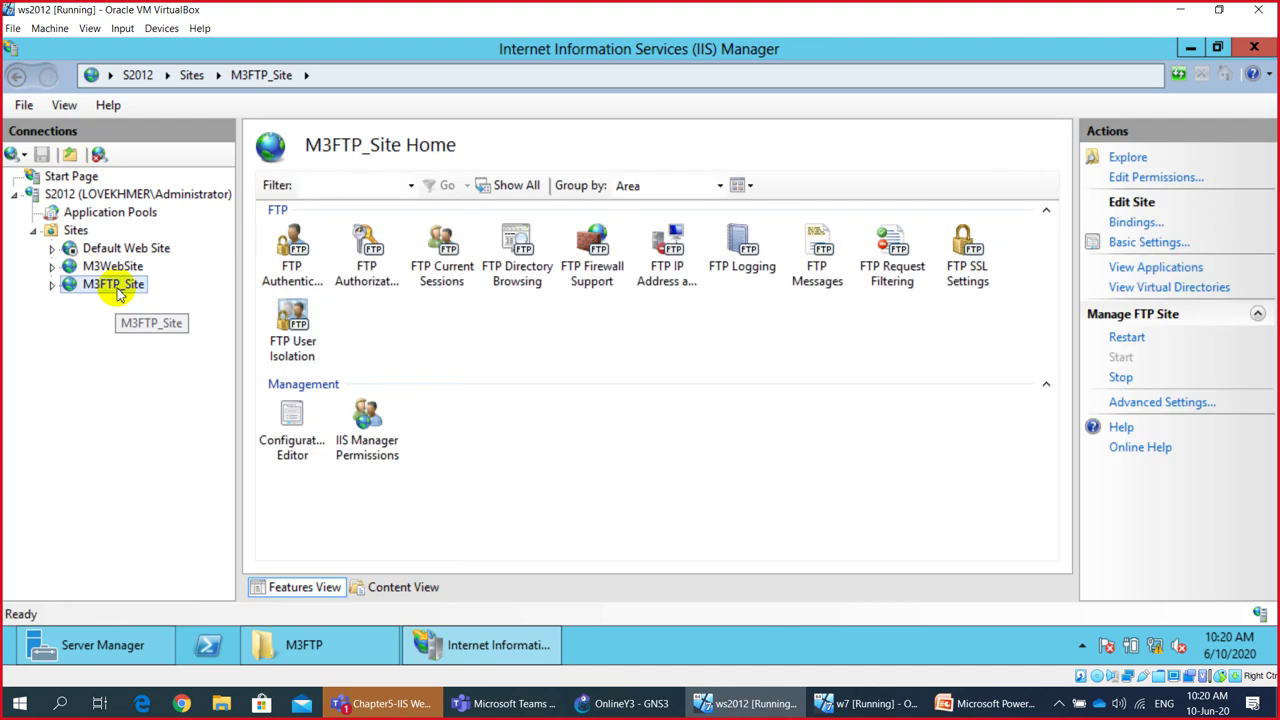
double_click(372, 268)
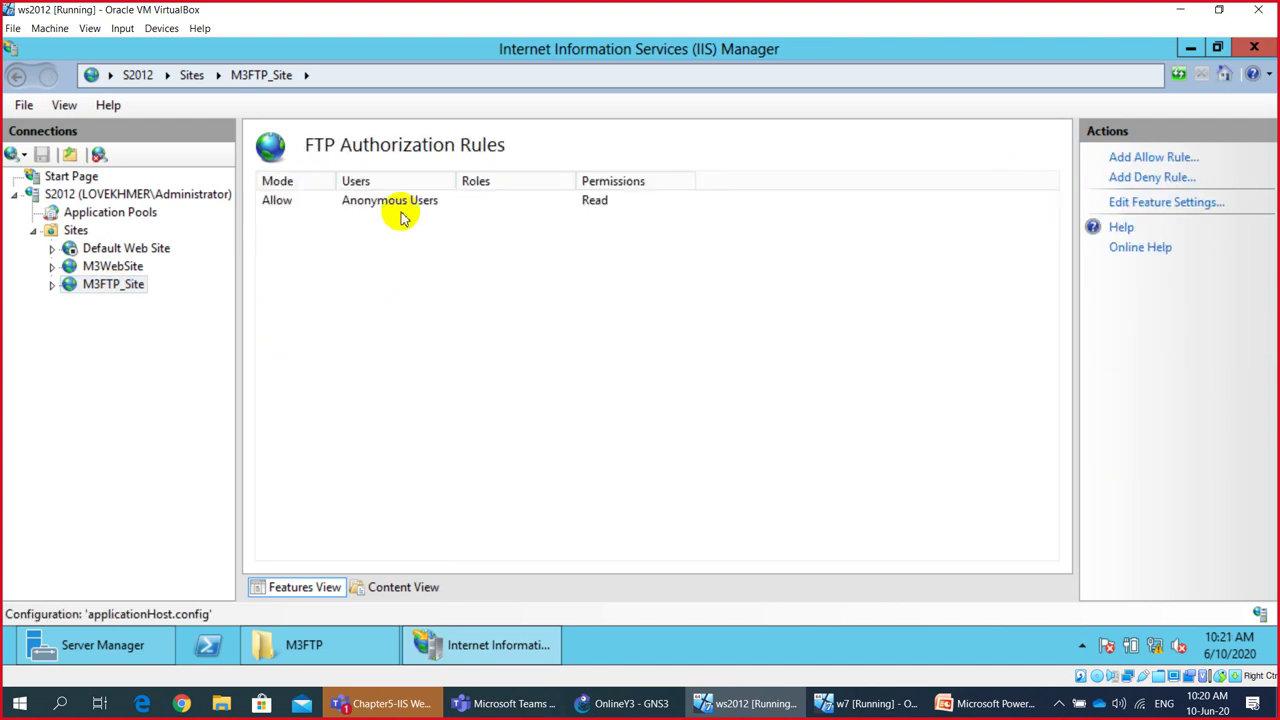
left_click(391, 206)
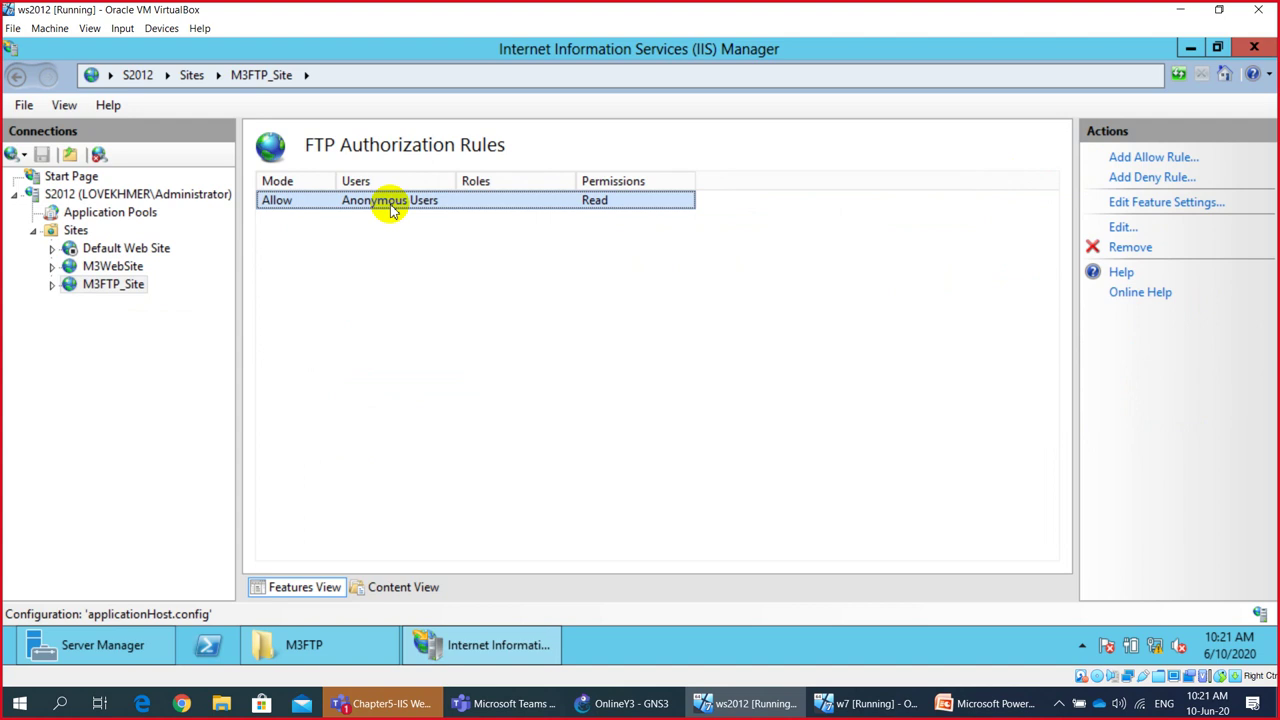
left_click(1128, 249)
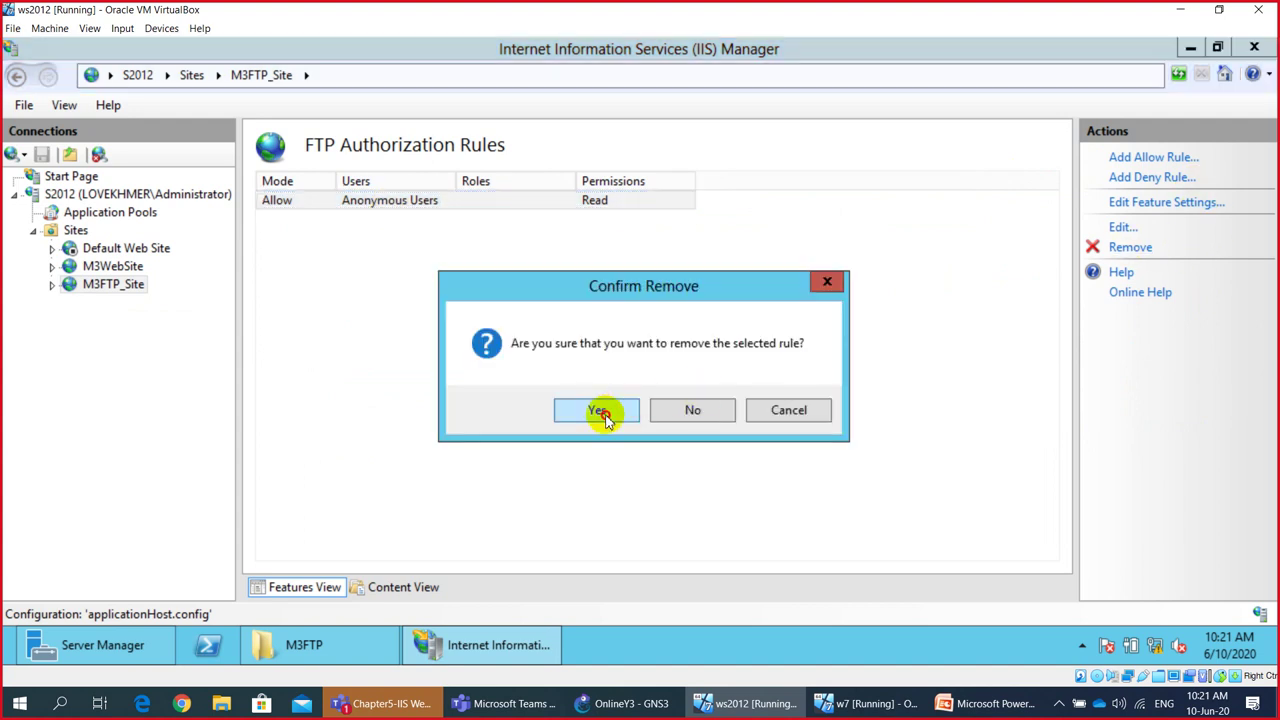
left_click(602, 410)
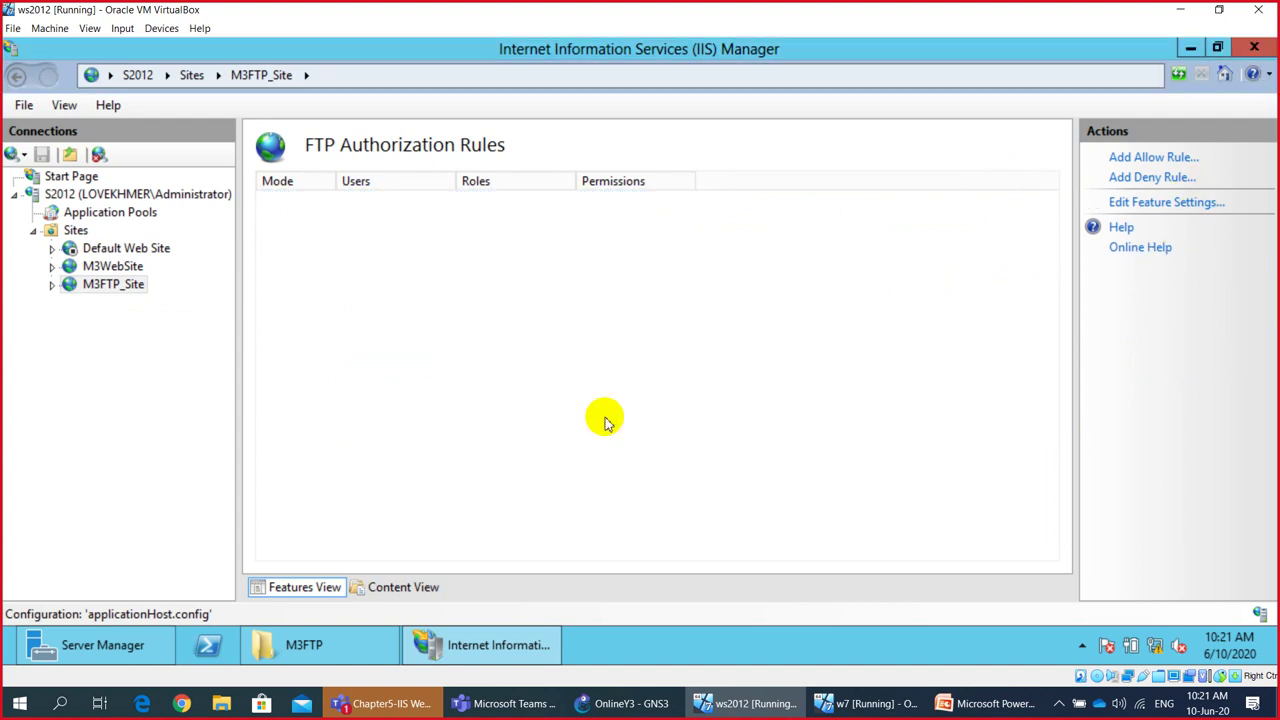
Step: Add an allow authorization rule for the specified user u1 with Read and Write permissions, and select the new rule
left_click(1137, 160)
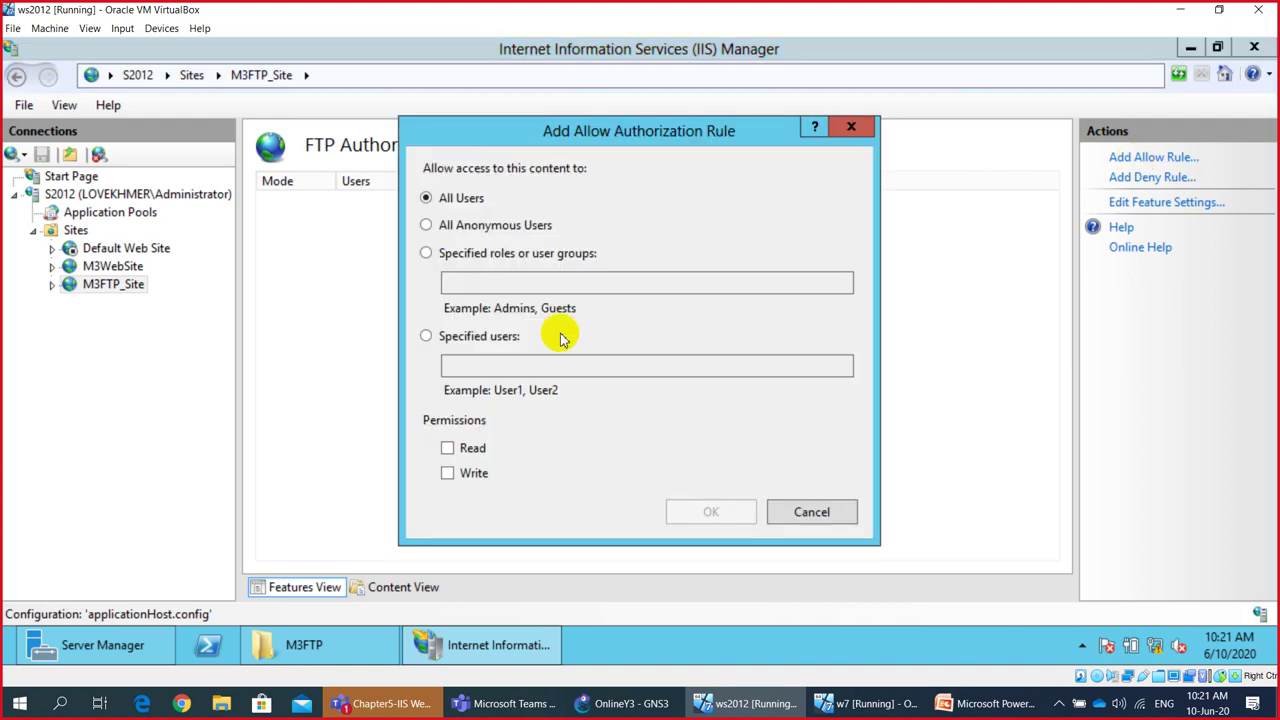
left_click(427, 337)
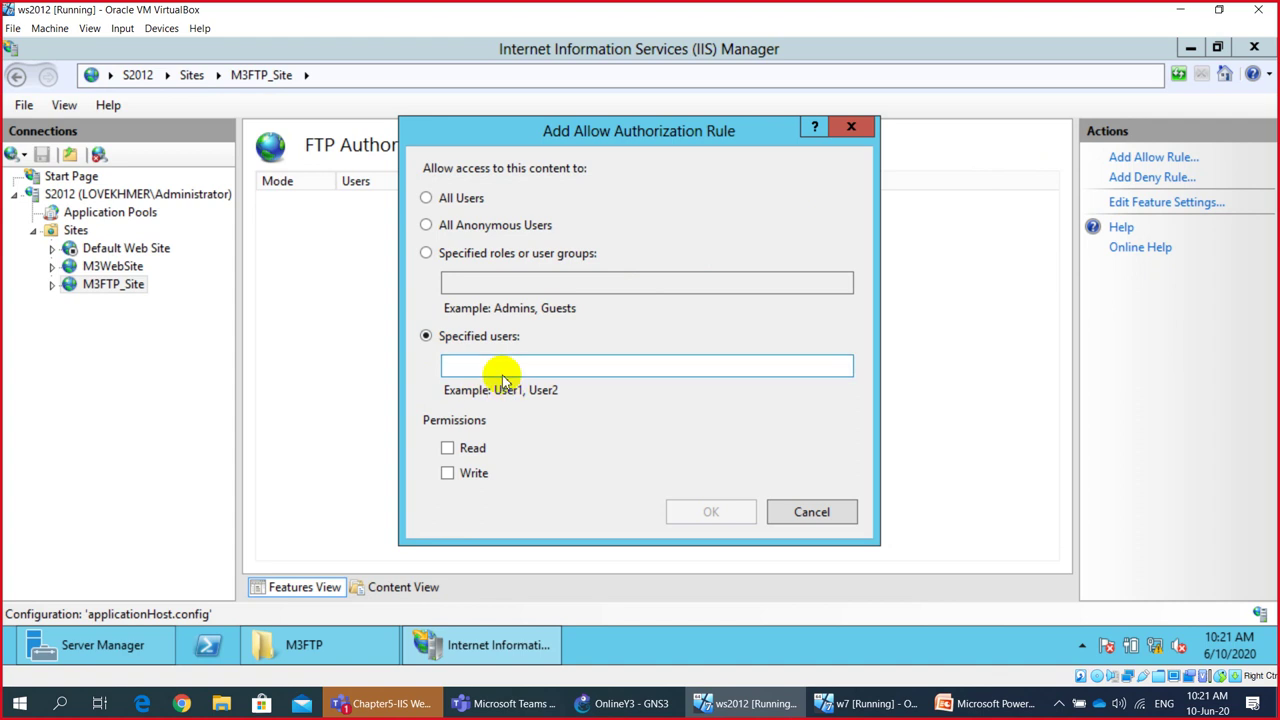
left_click(504, 376)
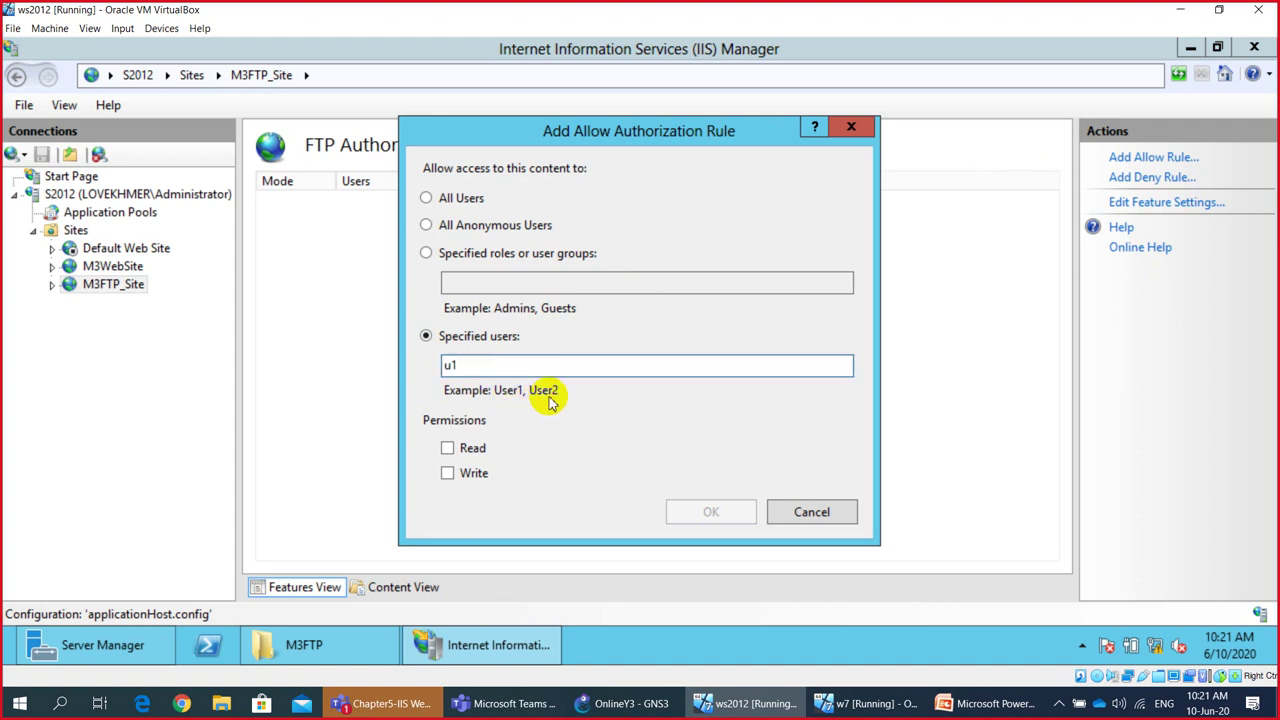
left_click(448, 447)
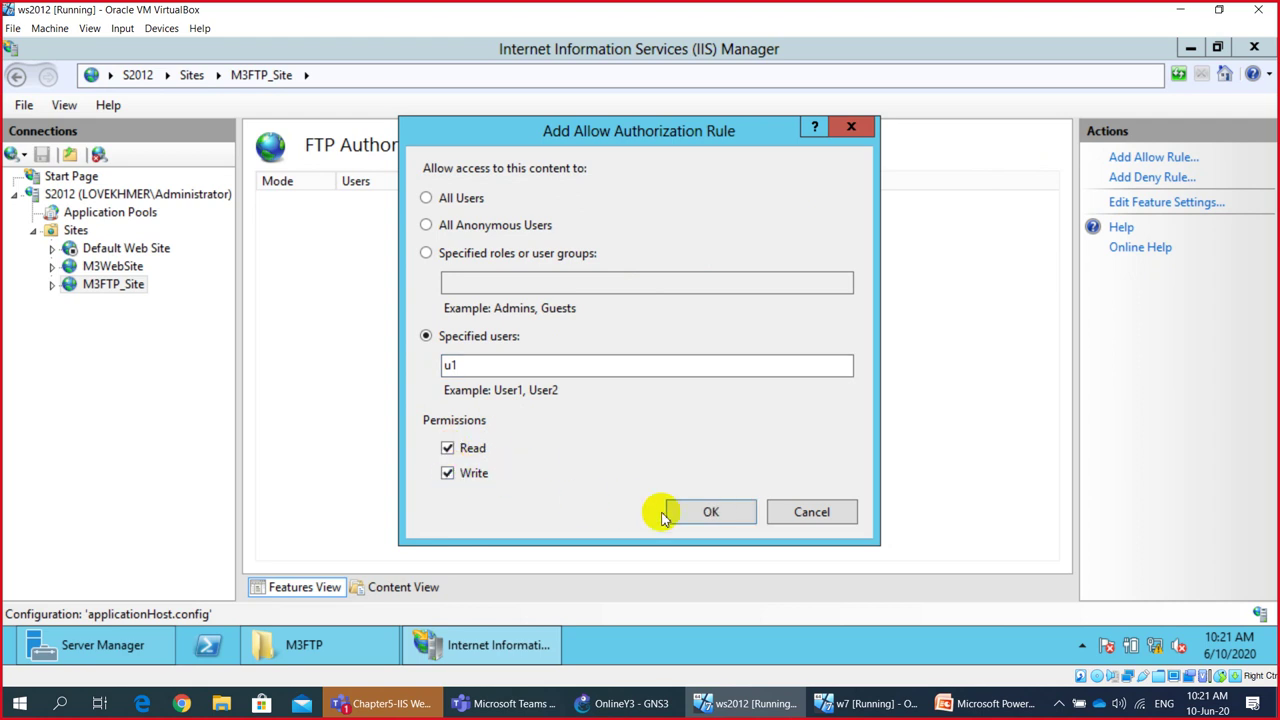
left_click(711, 514)
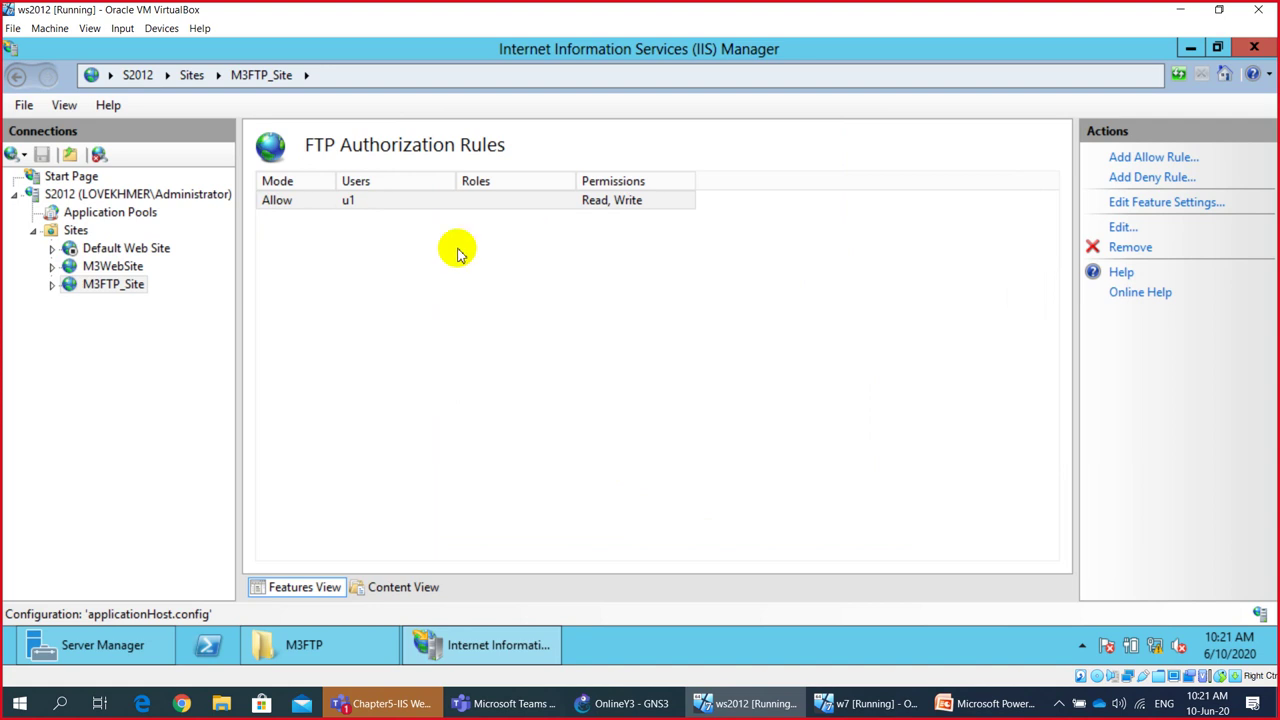
left_click(362, 208)
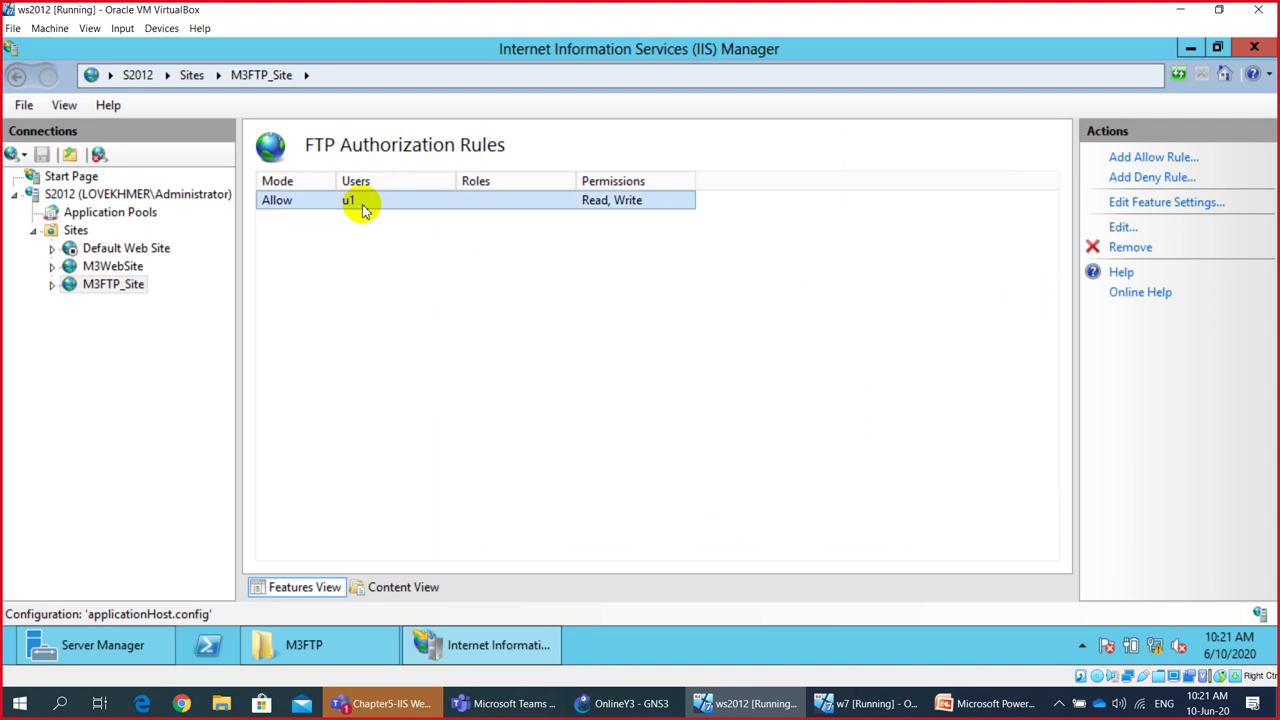
double_click(605, 210)
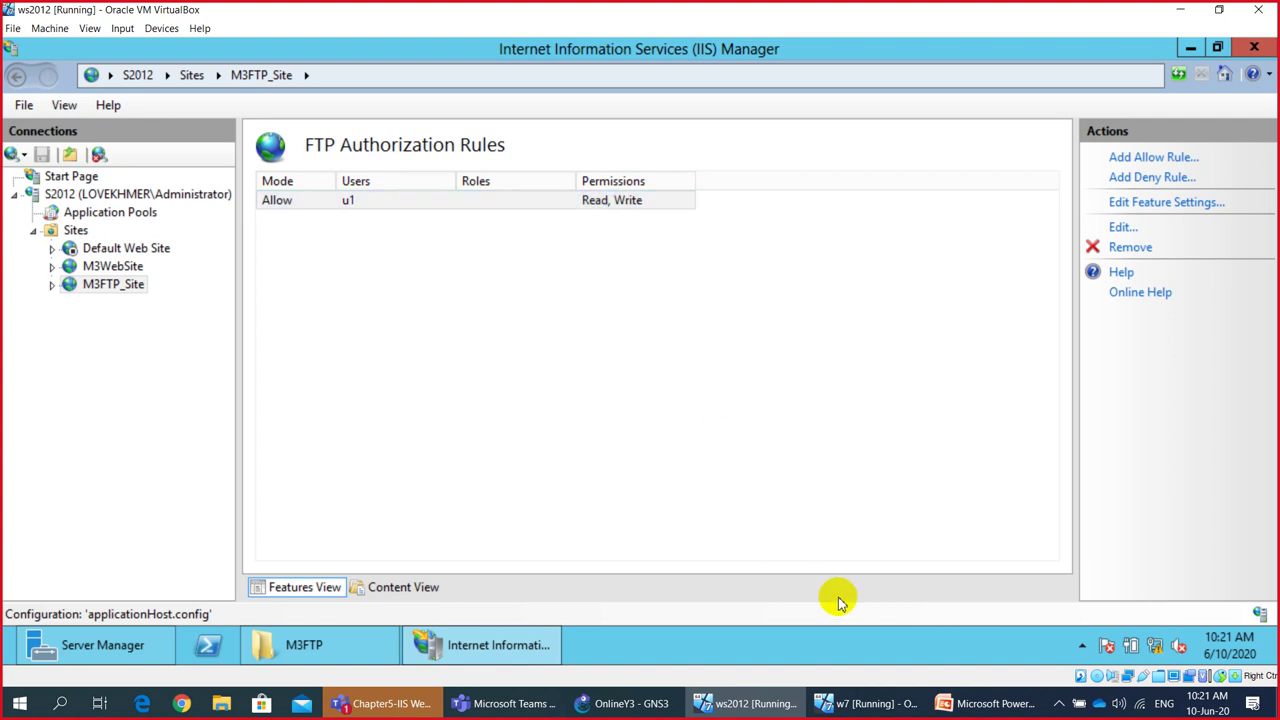
Step: On the w7 client, refresh the FTP root page and delete Internet Explorer's browsing history with deletion on exit ticked
left_click(870, 704)
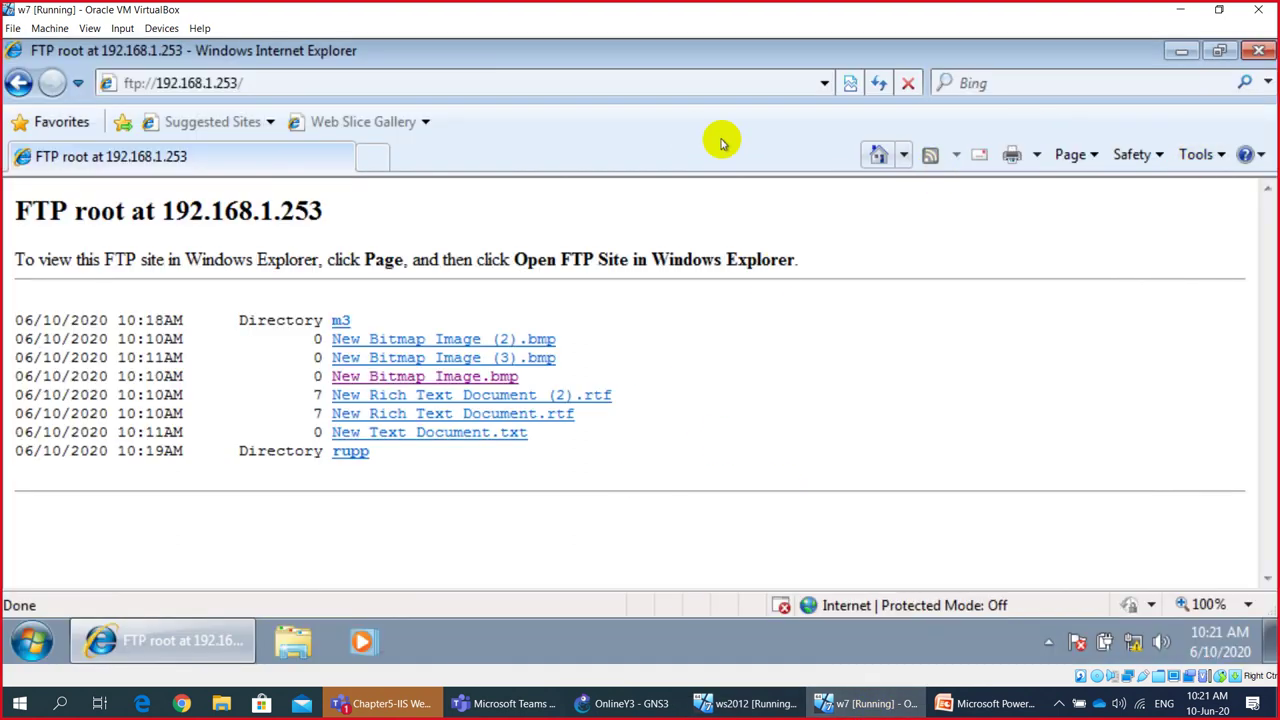
left_click(878, 84)
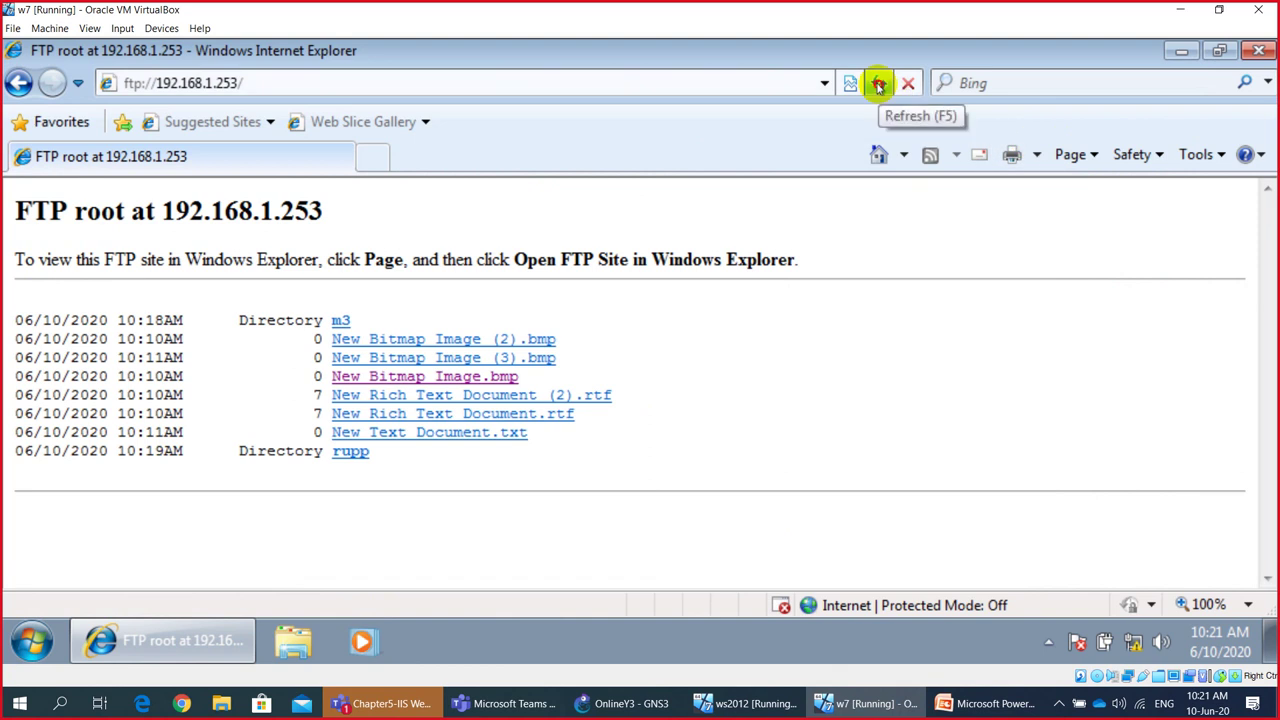
left_click(1197, 160)
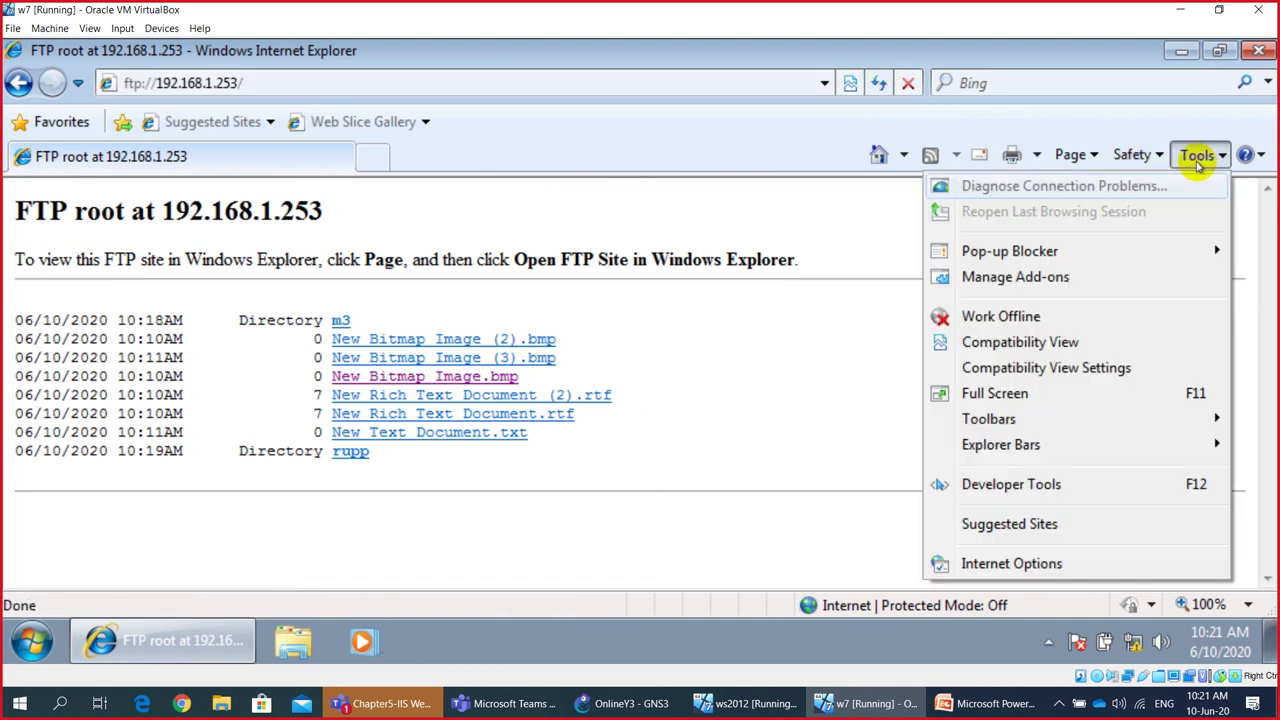
left_click(1035, 563)
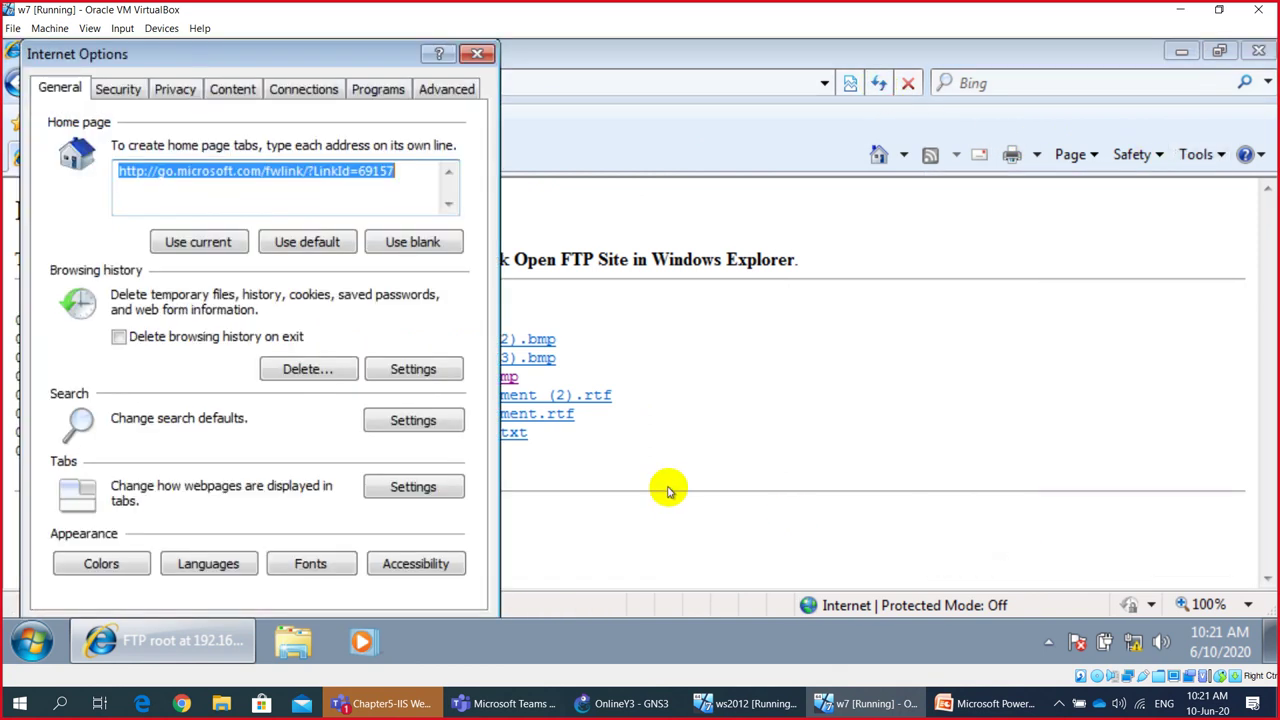
left_click(120, 337)
left_click(297, 372)
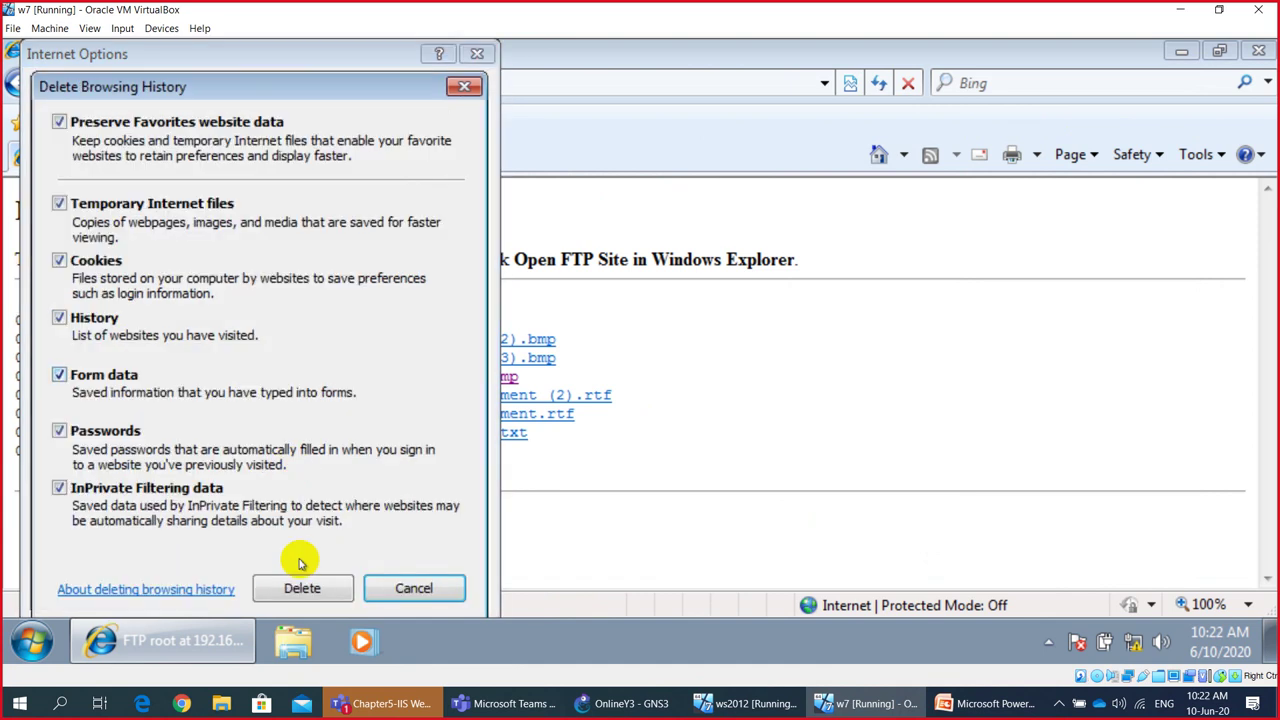
left_click(300, 588)
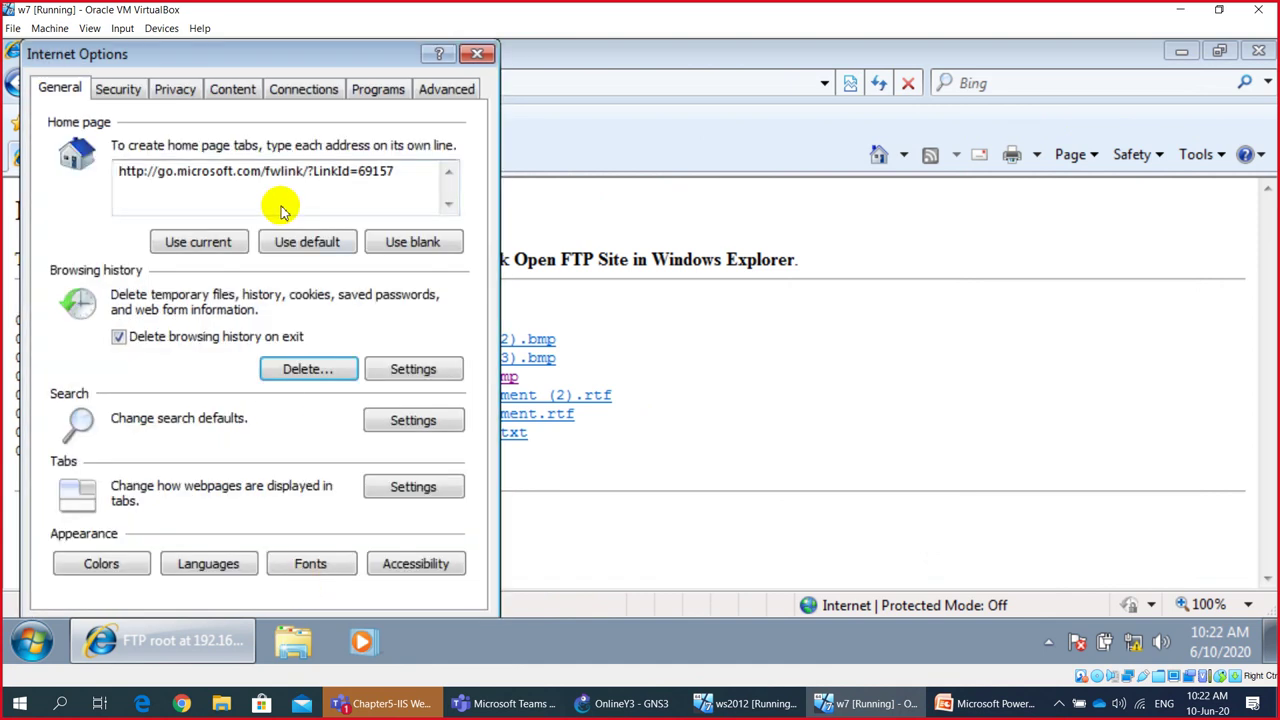
left_click(477, 57)
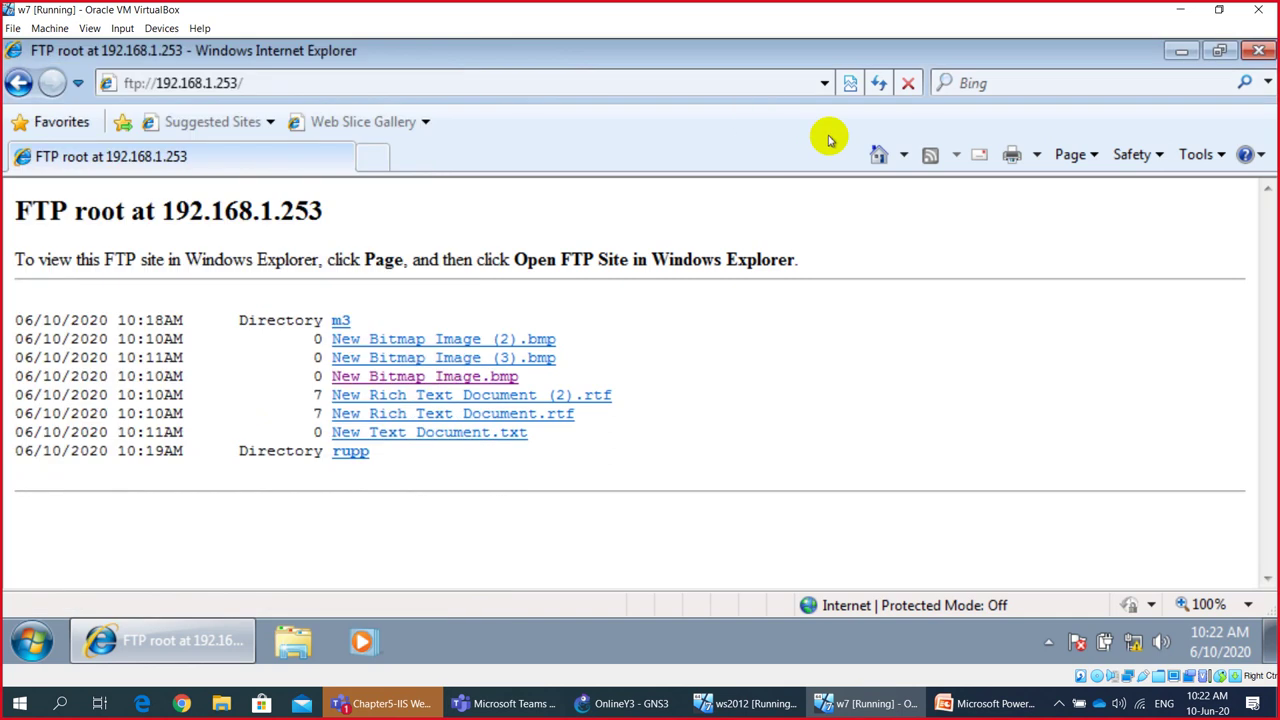
Step: Reload the FTP root page on the w7 client, and switch to the Chapter 5-IIS Web Server presentation in PowerPoint
left_click(878, 83)
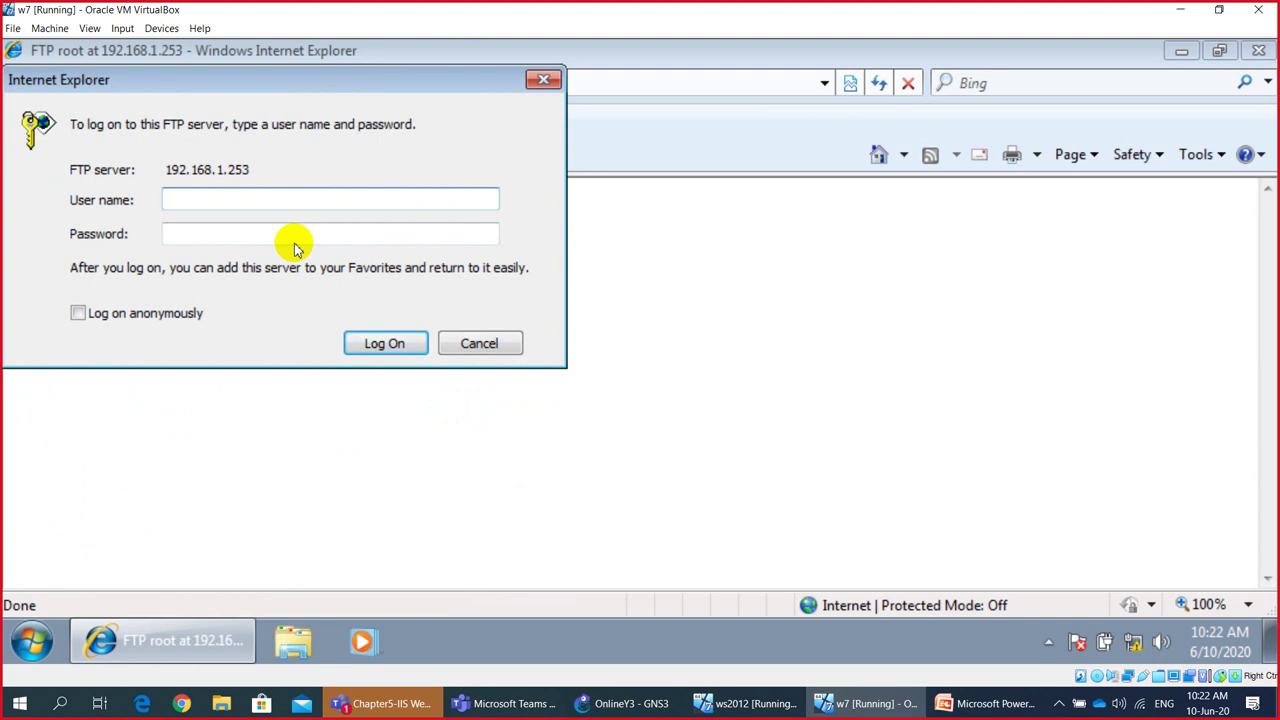
left_click(985, 703)
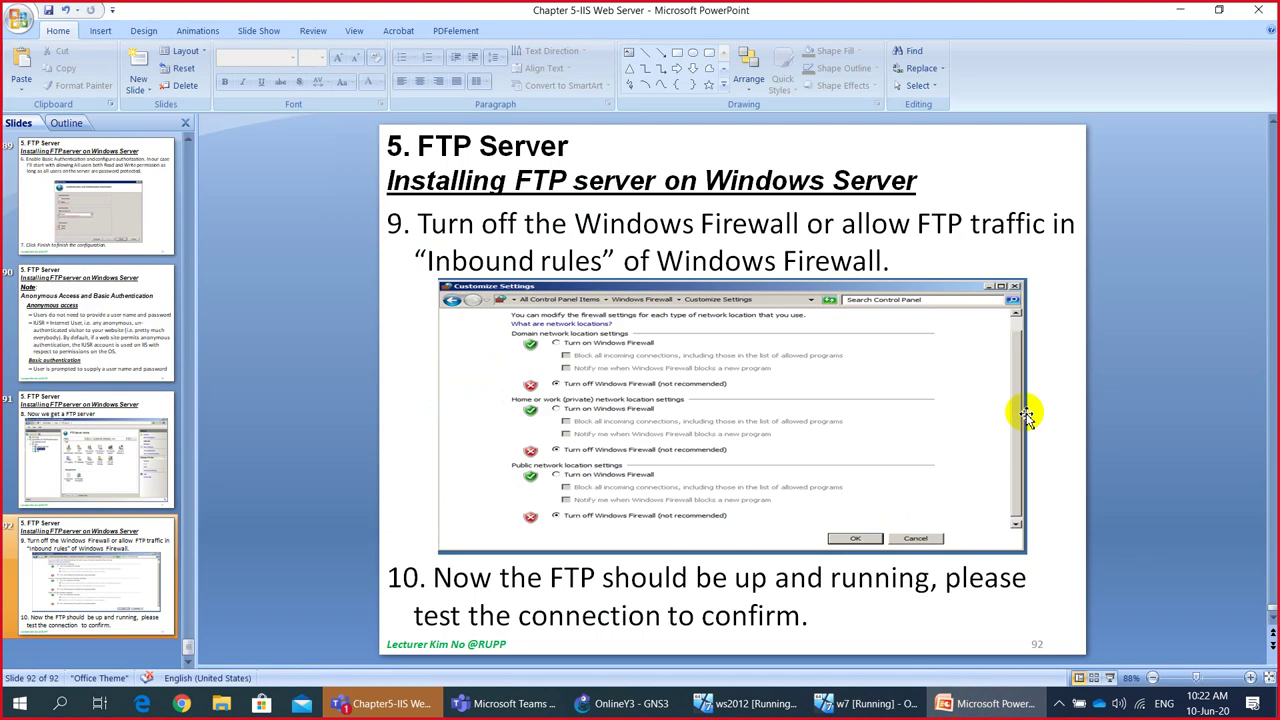